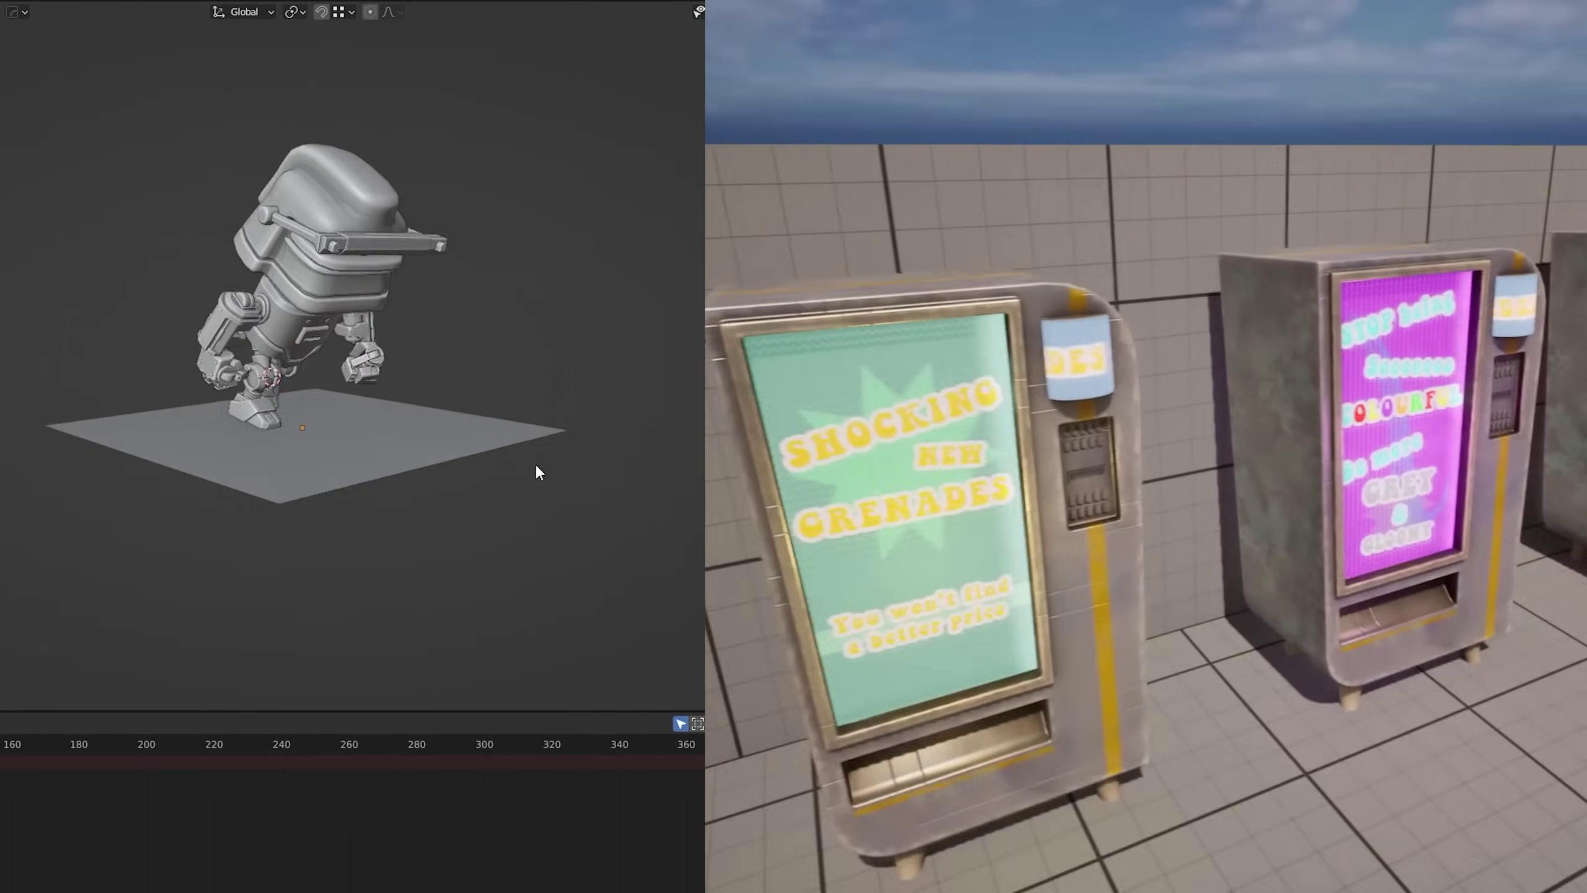
- Handwrite the 3 Star, 4 Star and 5 Star tiers below the Store rating line
middle_drag(536, 467, 331, 464)
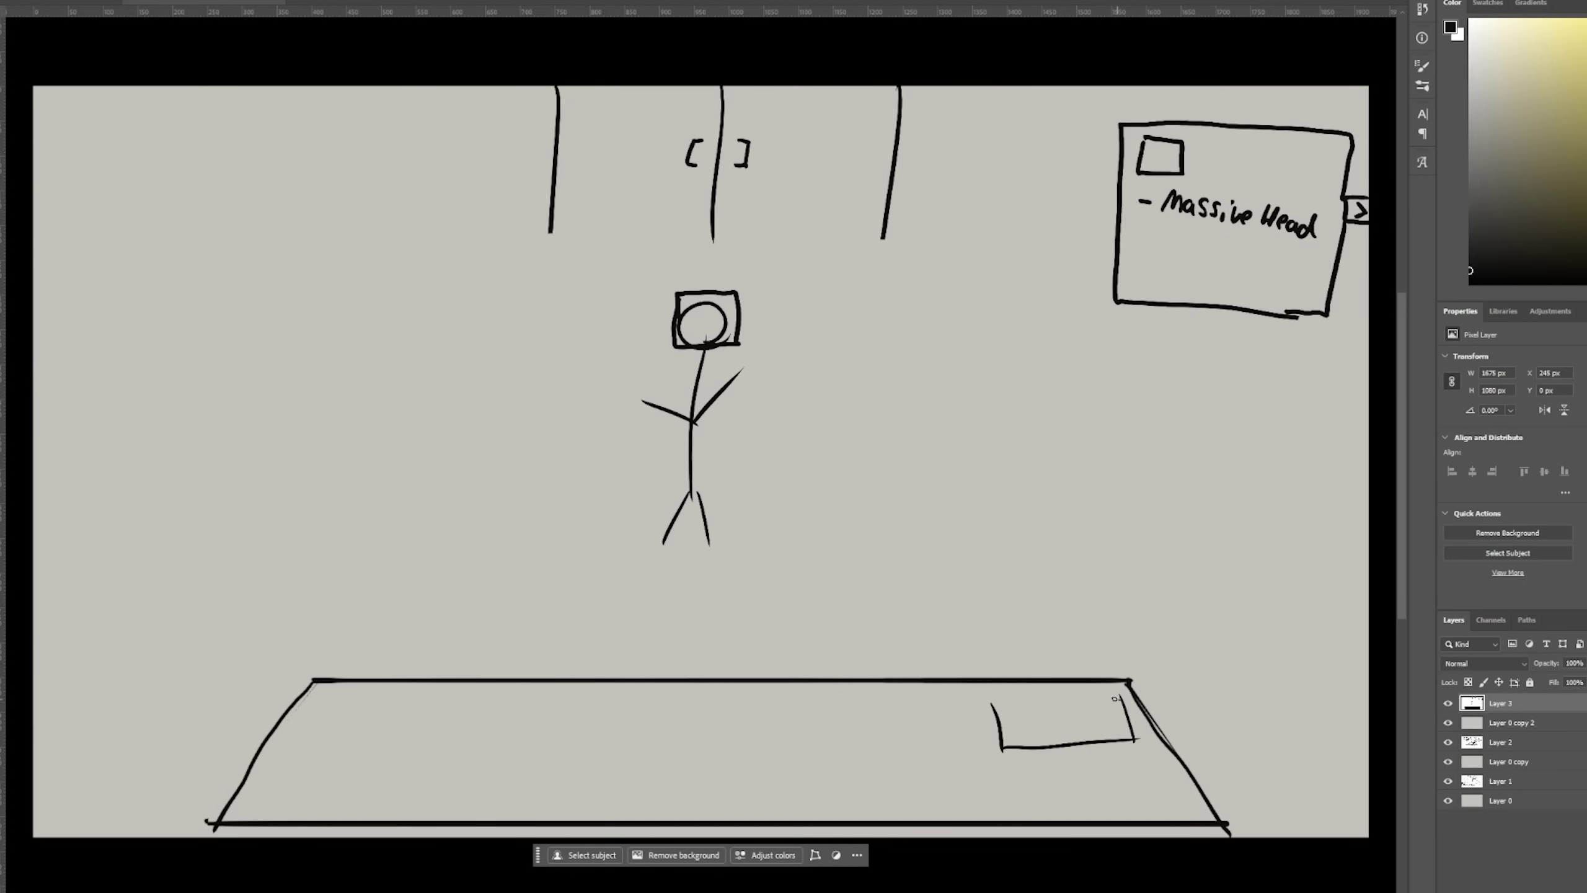
drag(1012, 710, 1097, 738)
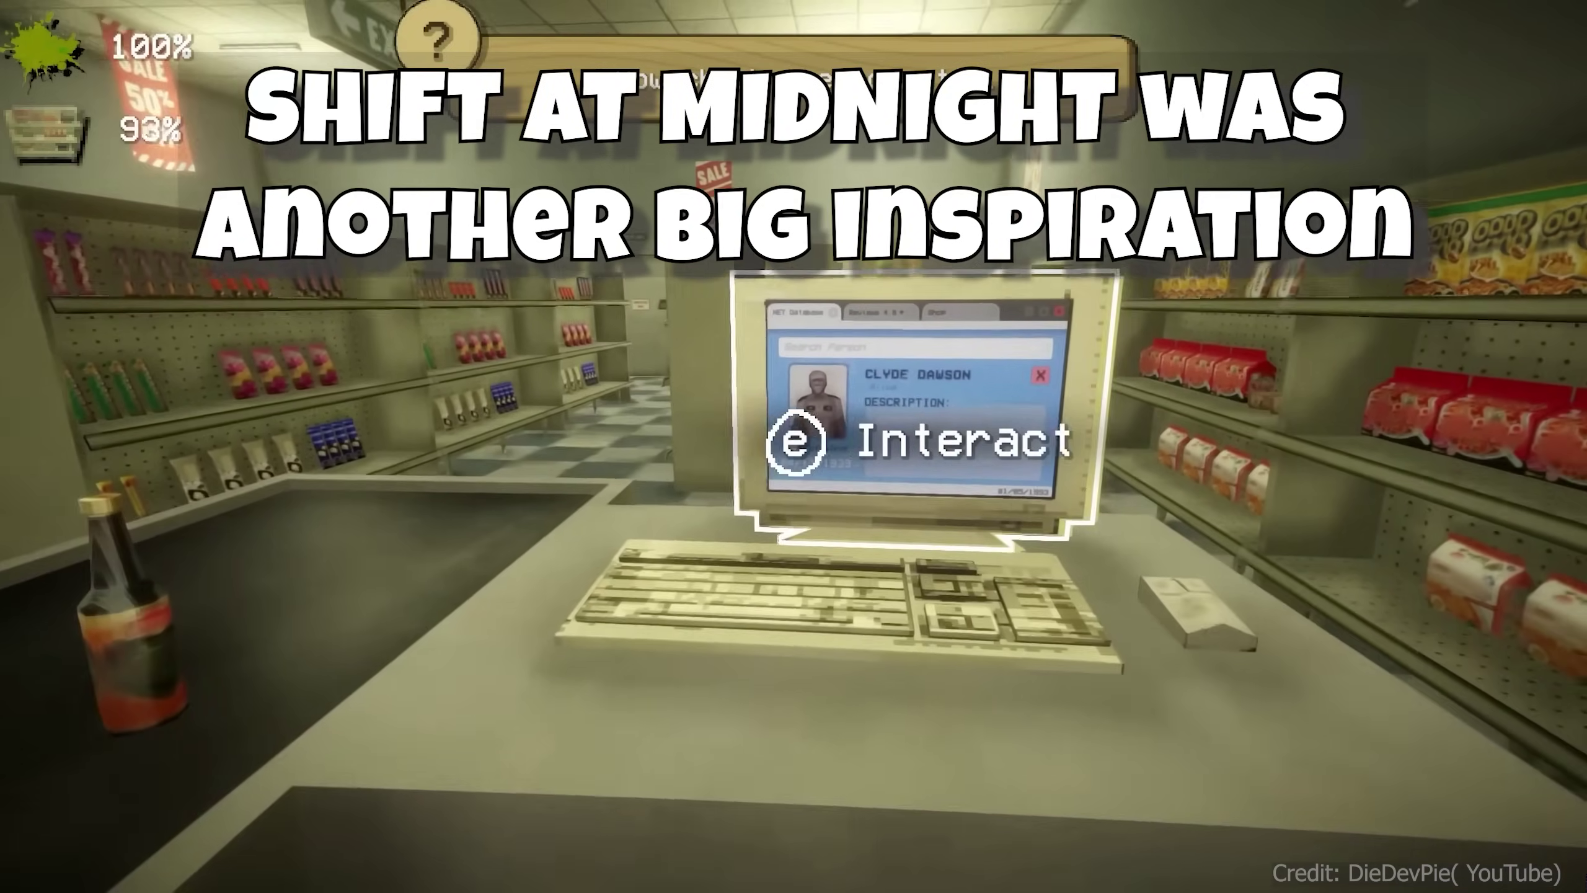
key(e)
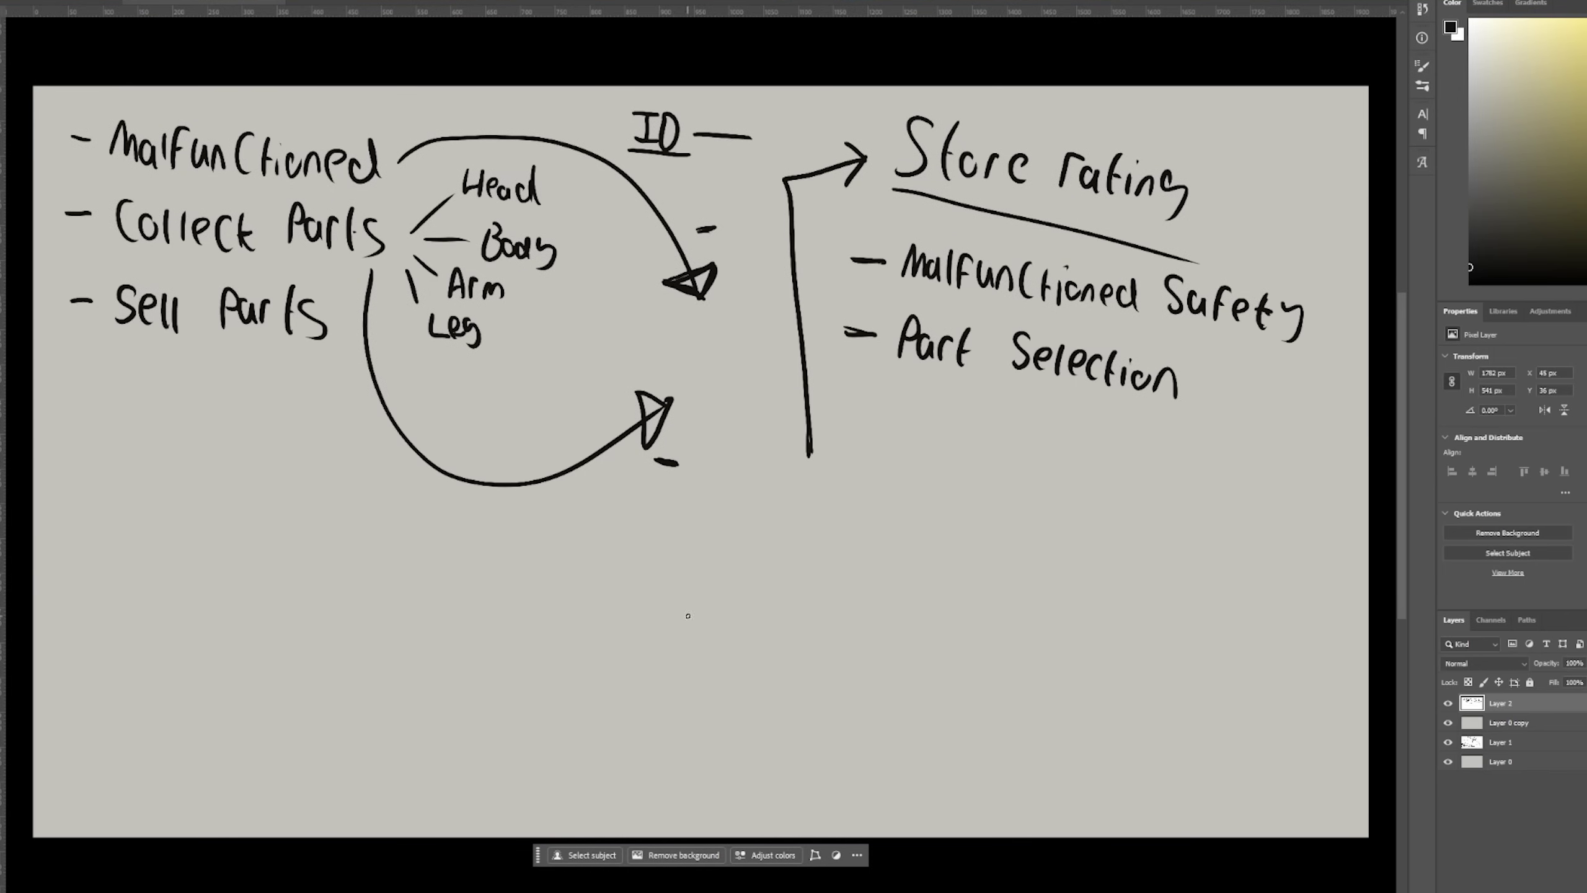
drag(768, 492, 768, 534)
drag(851, 504, 825, 539)
drag(872, 530, 909, 533)
drag(776, 577, 804, 600)
drag(850, 585, 825, 618)
drag(862, 606, 900, 608)
drag(786, 654, 768, 691)
drag(841, 667, 892, 680)
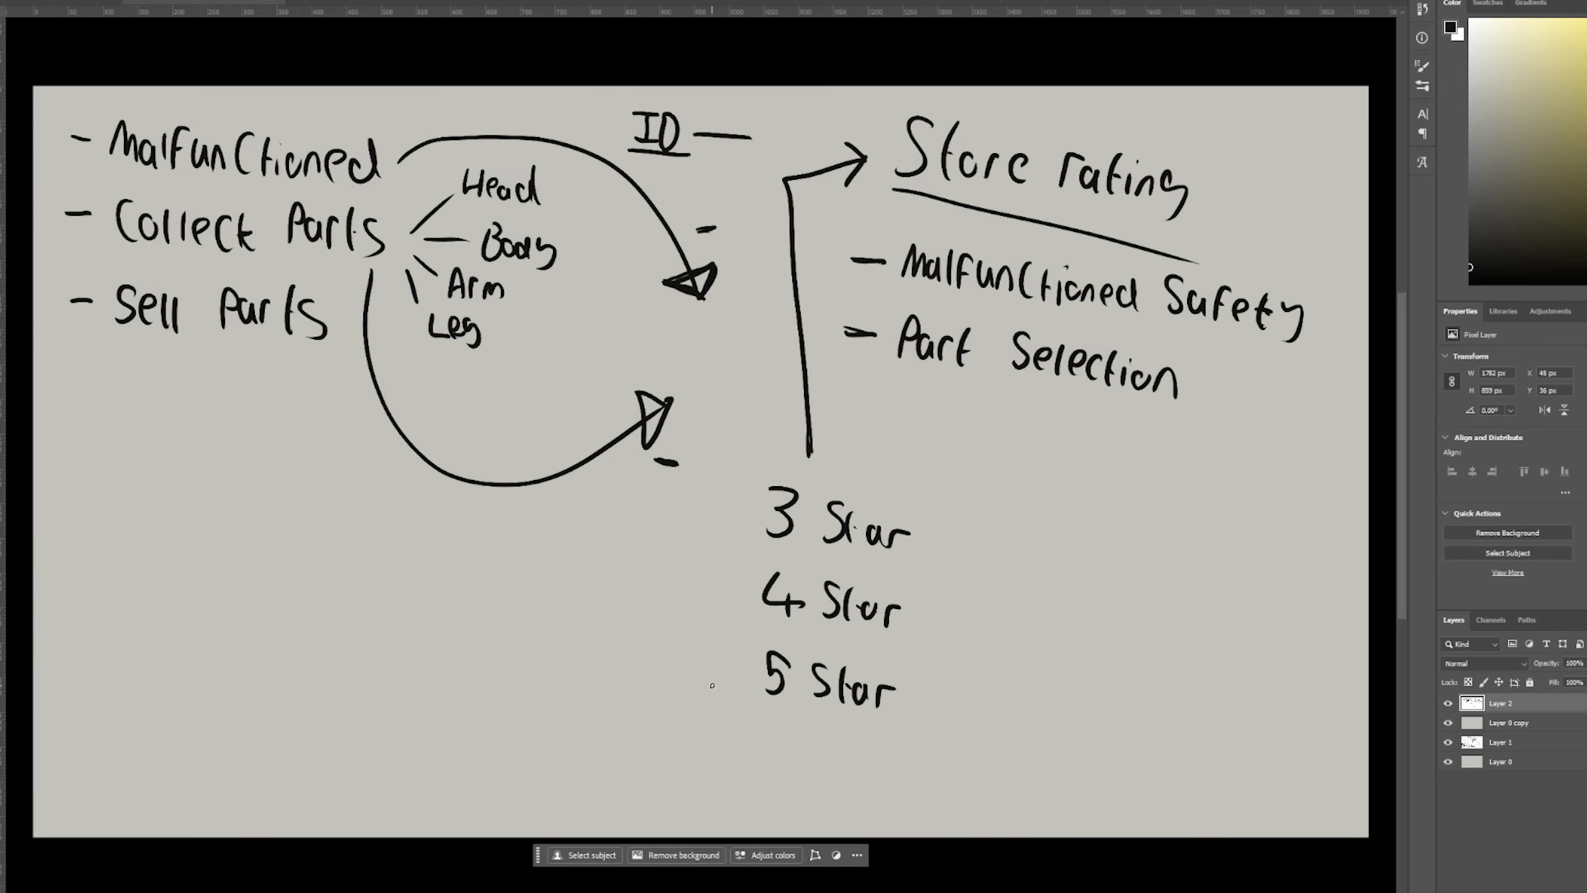
- Draw a dash after each tier and write 'Moving Goalpost' beside them
drag(948, 550, 969, 566)
drag(930, 610, 957, 614)
drag(931, 675, 966, 662)
drag(994, 603, 1038, 609)
drag(1041, 597, 1097, 622)
drag(1143, 602, 1146, 628)
drag(1167, 618, 1170, 636)
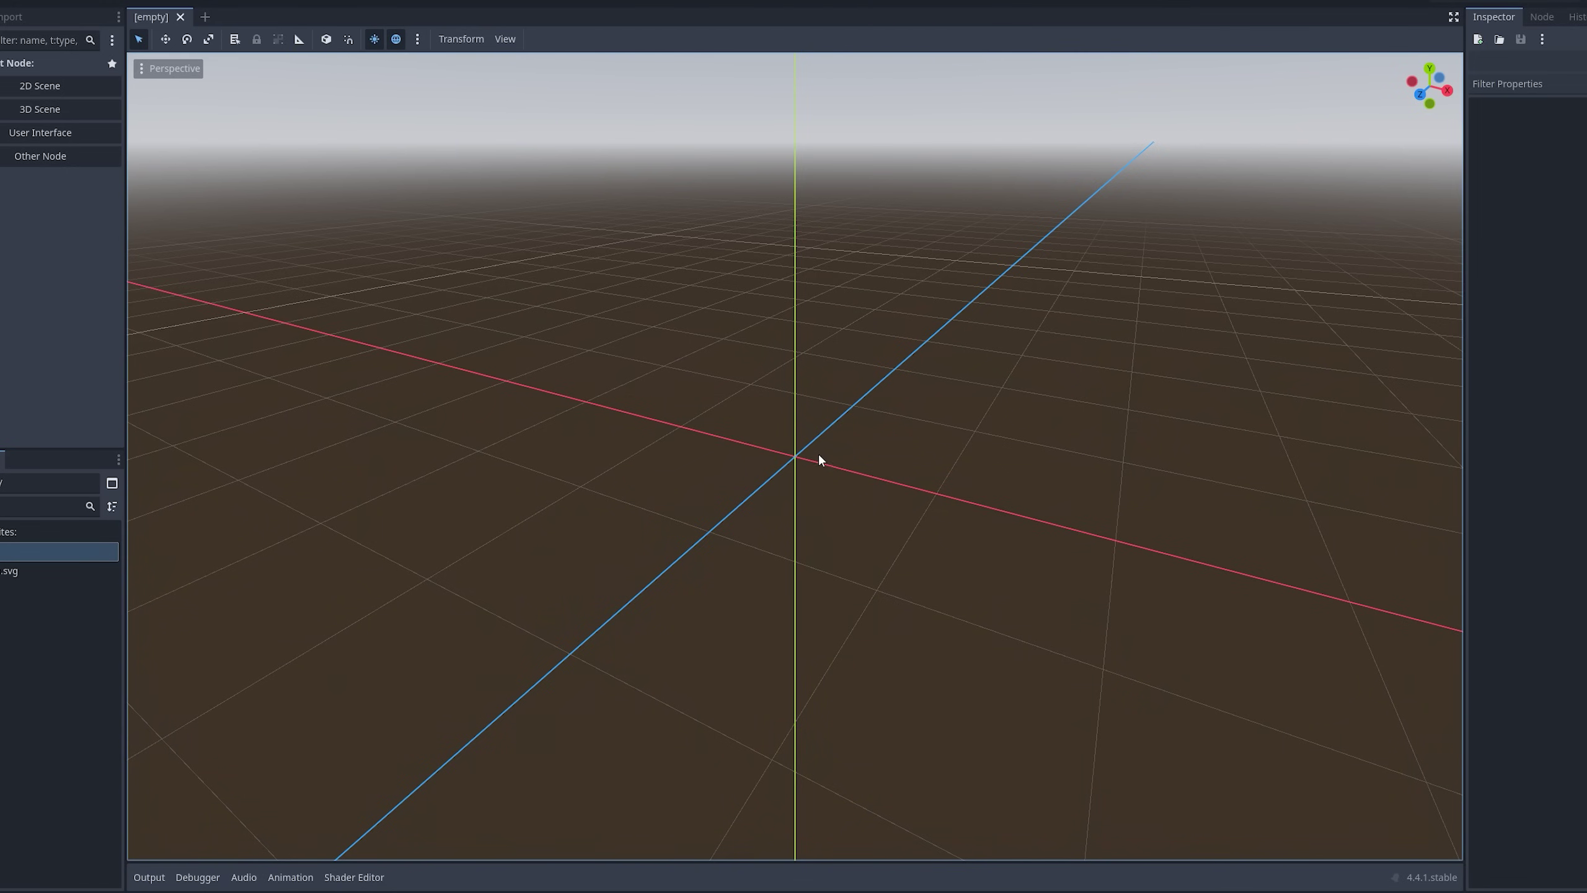
- Create a Sprite2D showing TestTexture.png with a ShaderMaterial whose fragment shader sets color.g
middle_drag(841, 475, 821, 539)
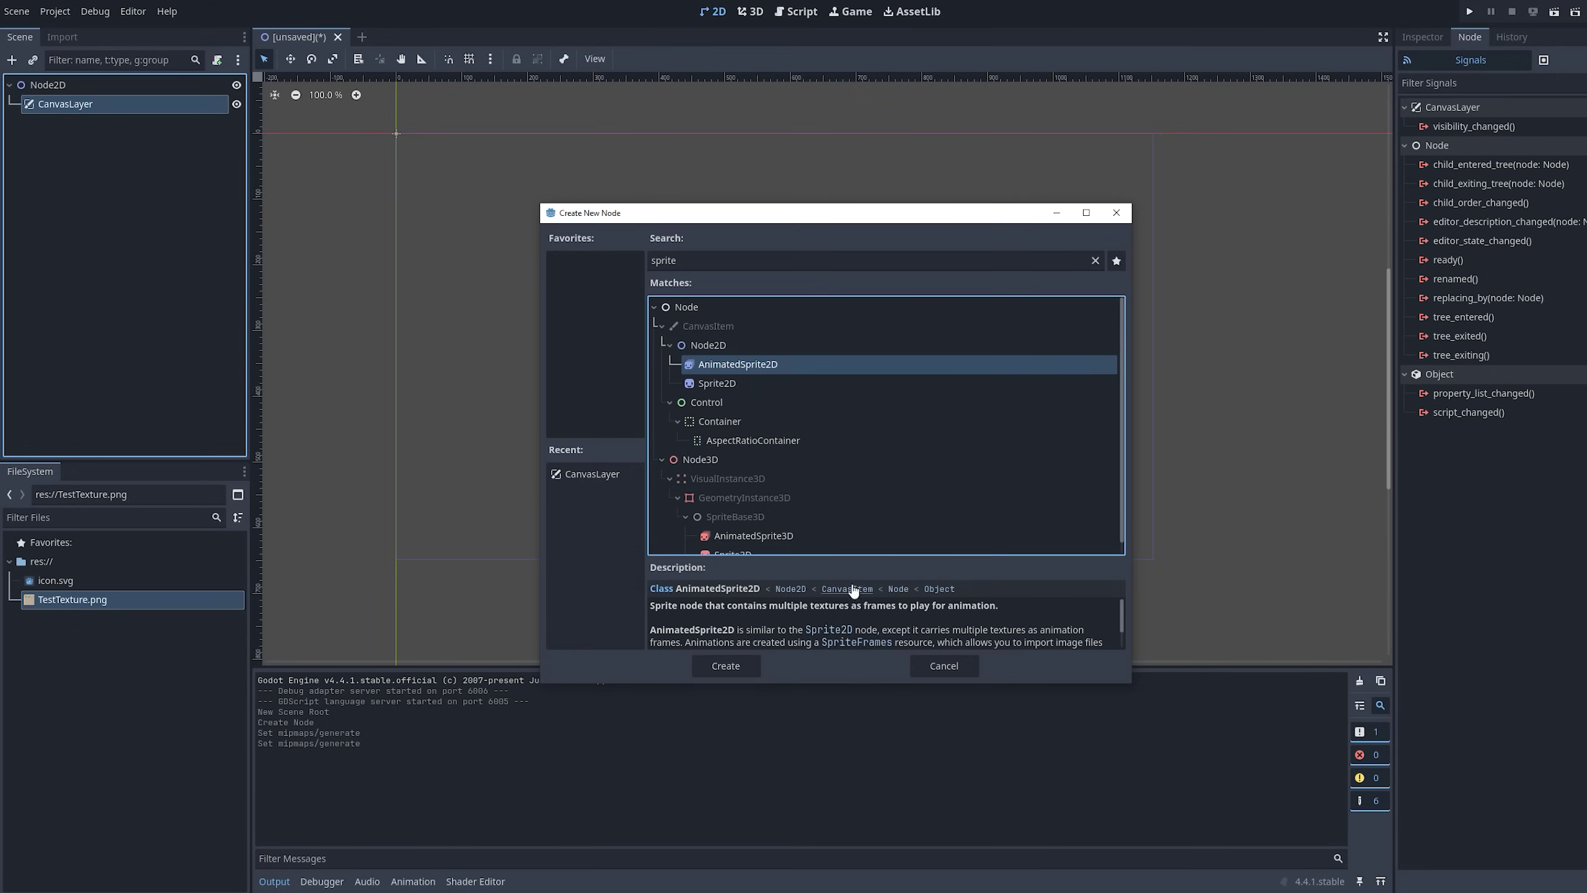
click(760, 382)
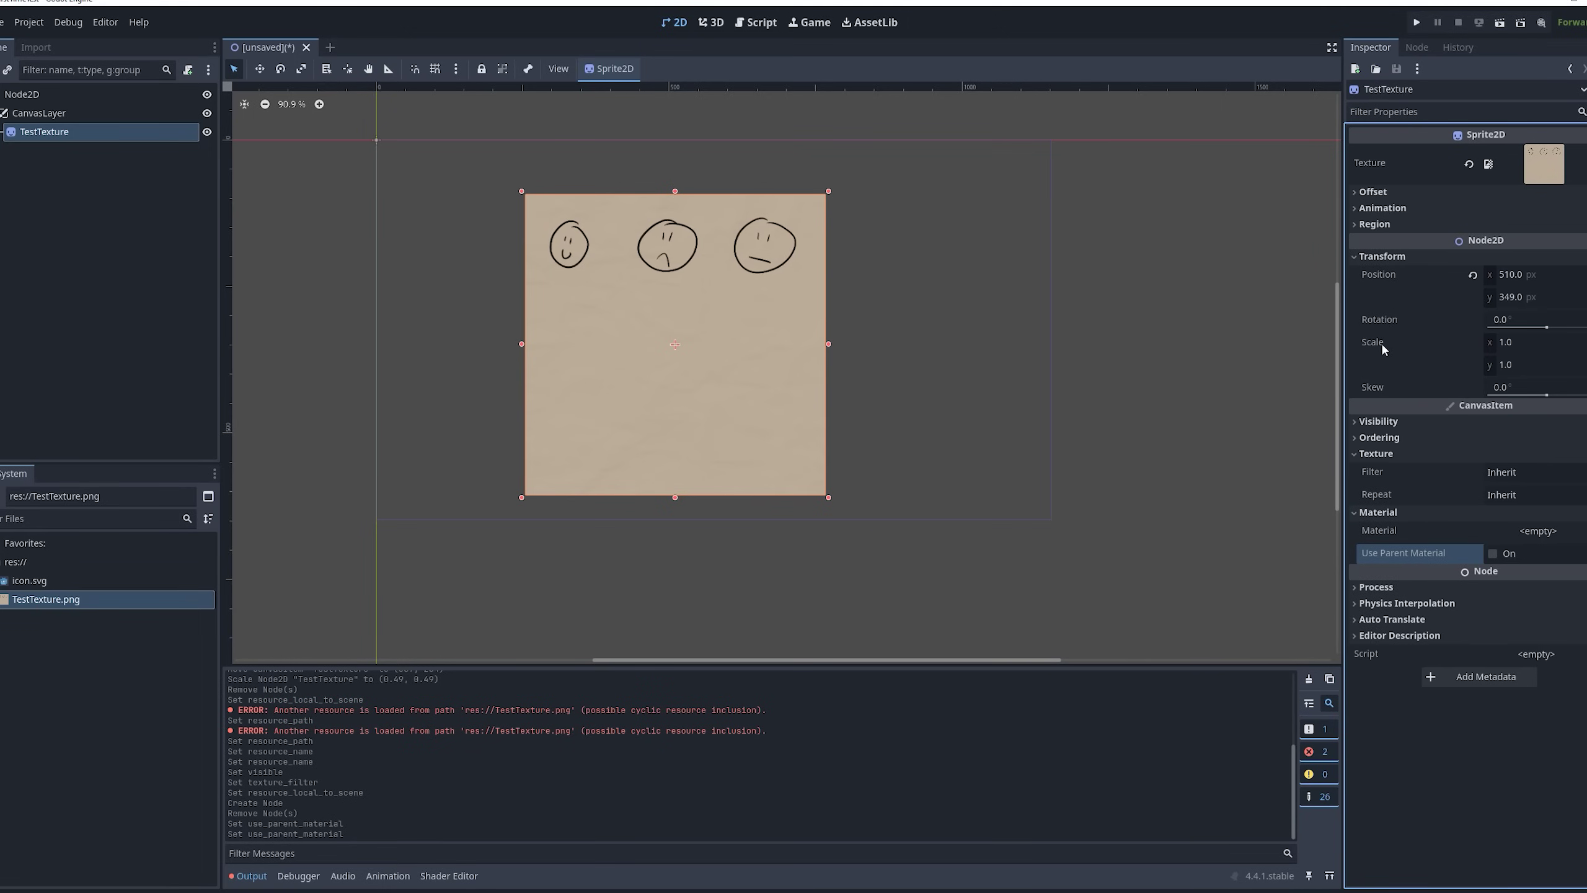
drag(1546, 394, 1575, 394)
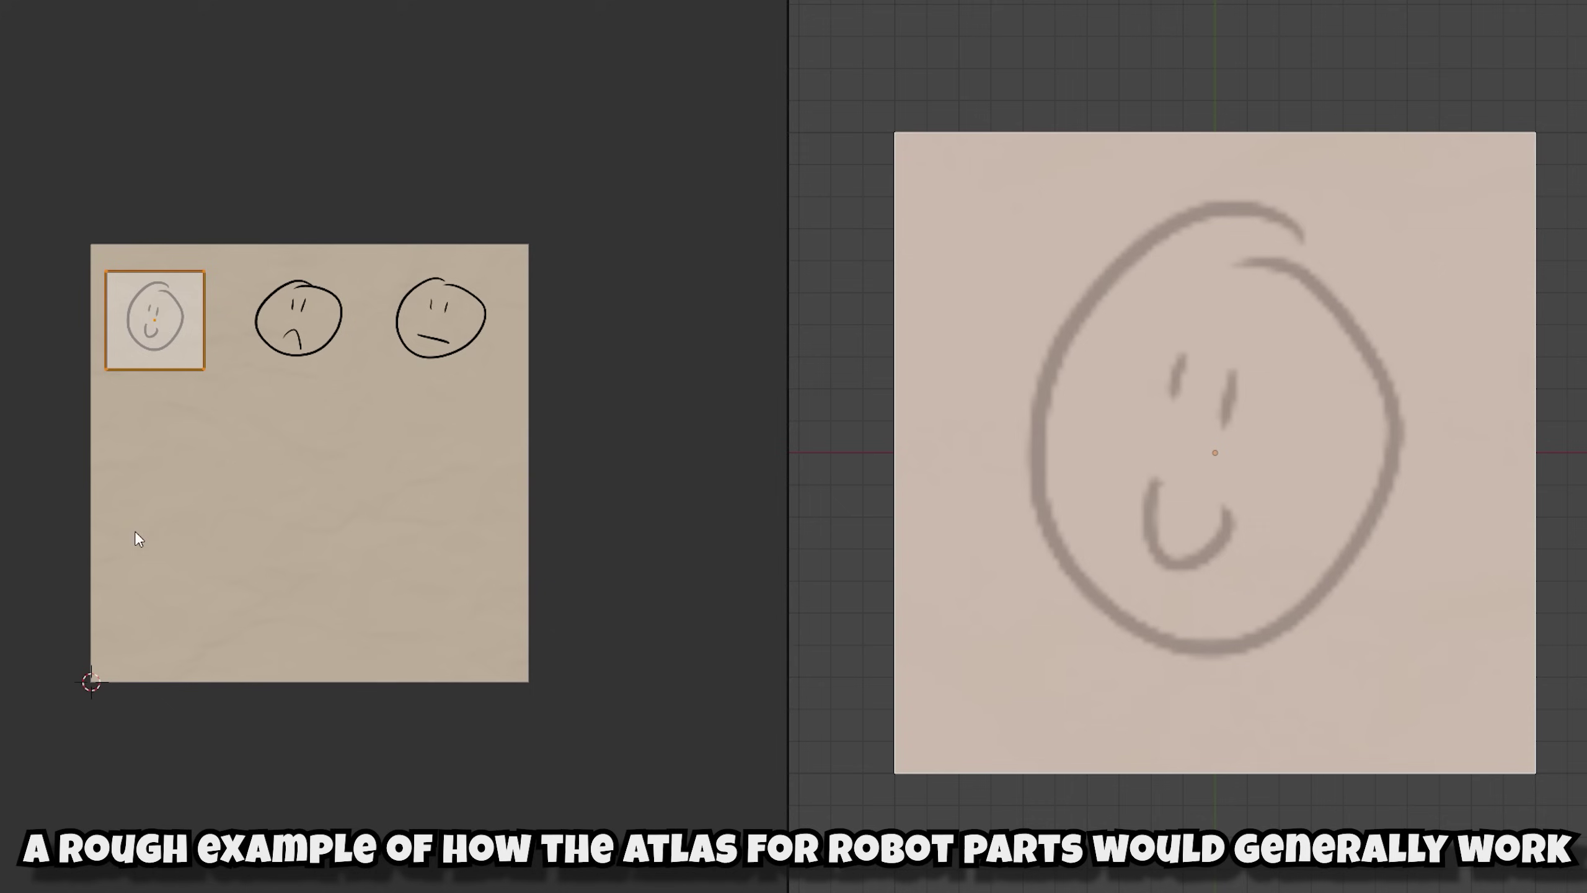
key(g)
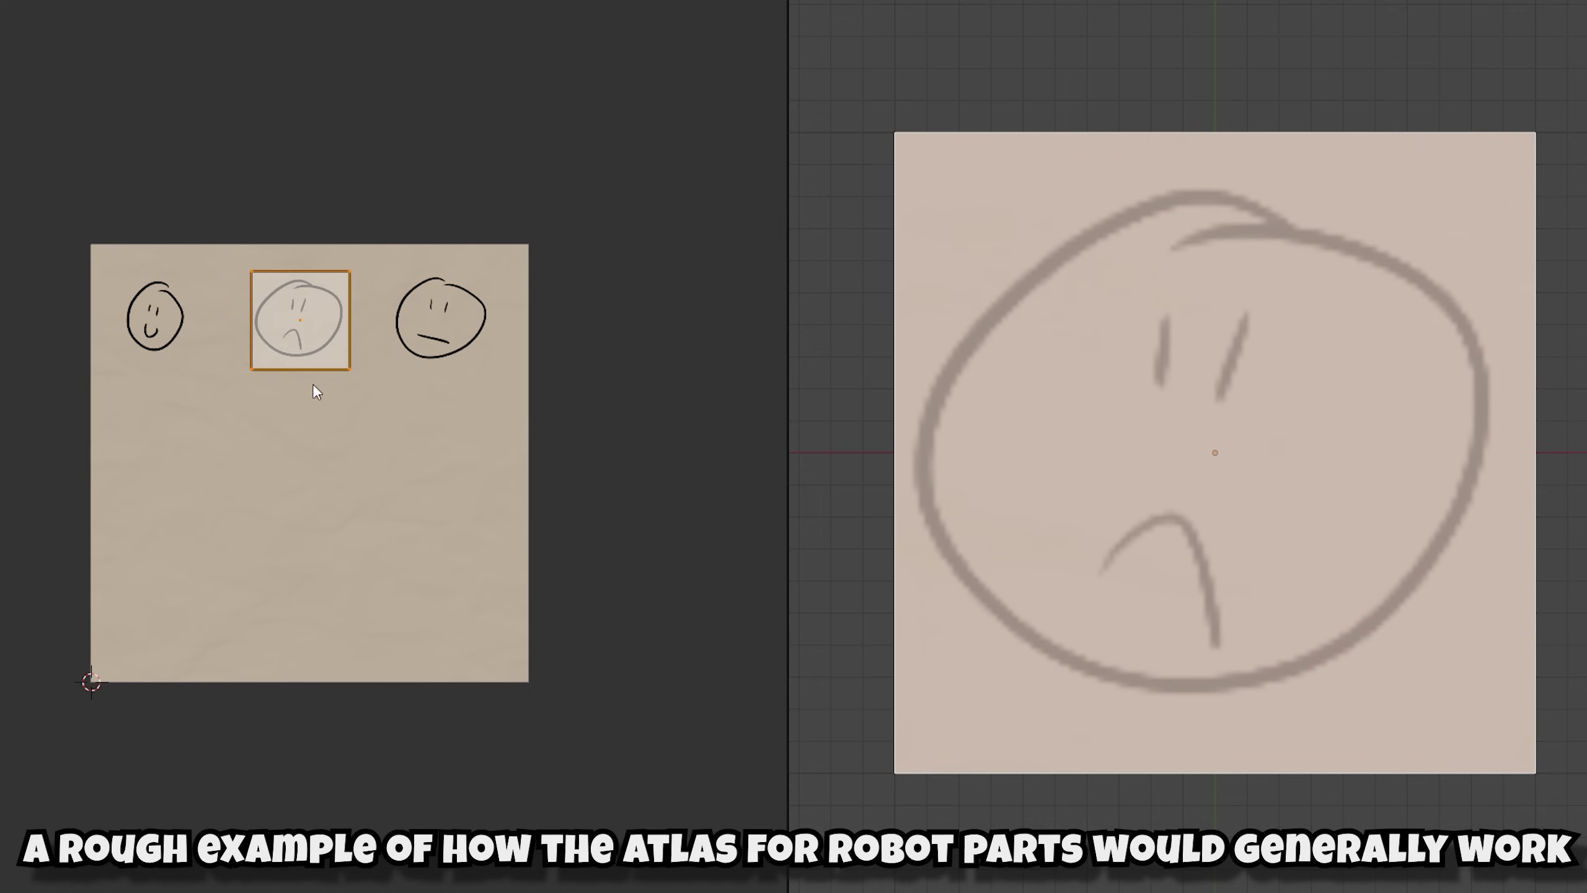
click(447, 397)
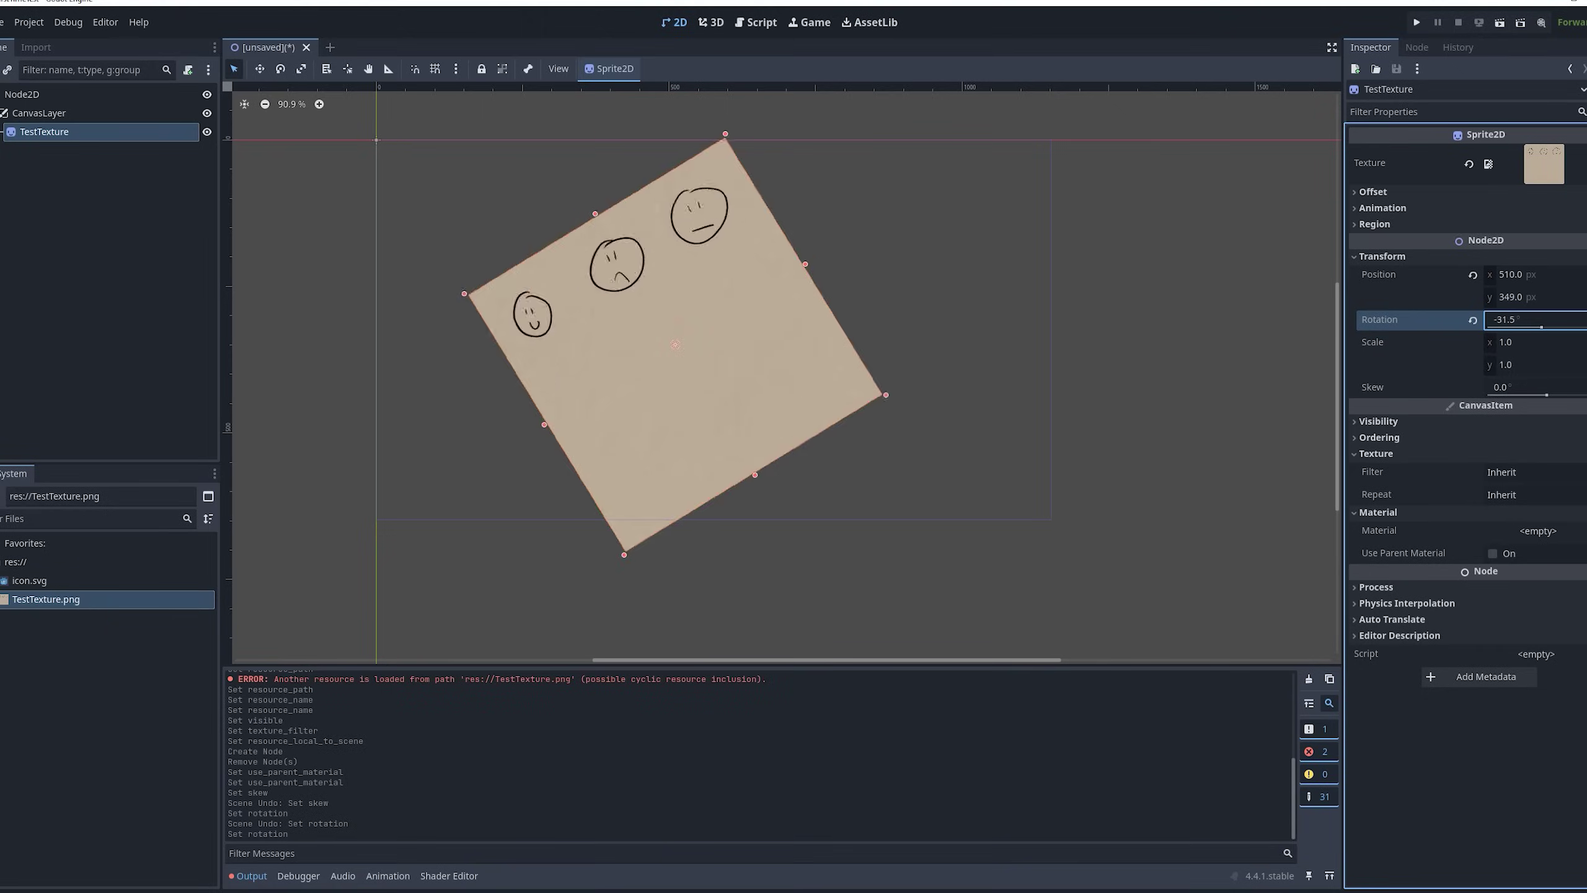
drag(1530, 314, 1548, 315)
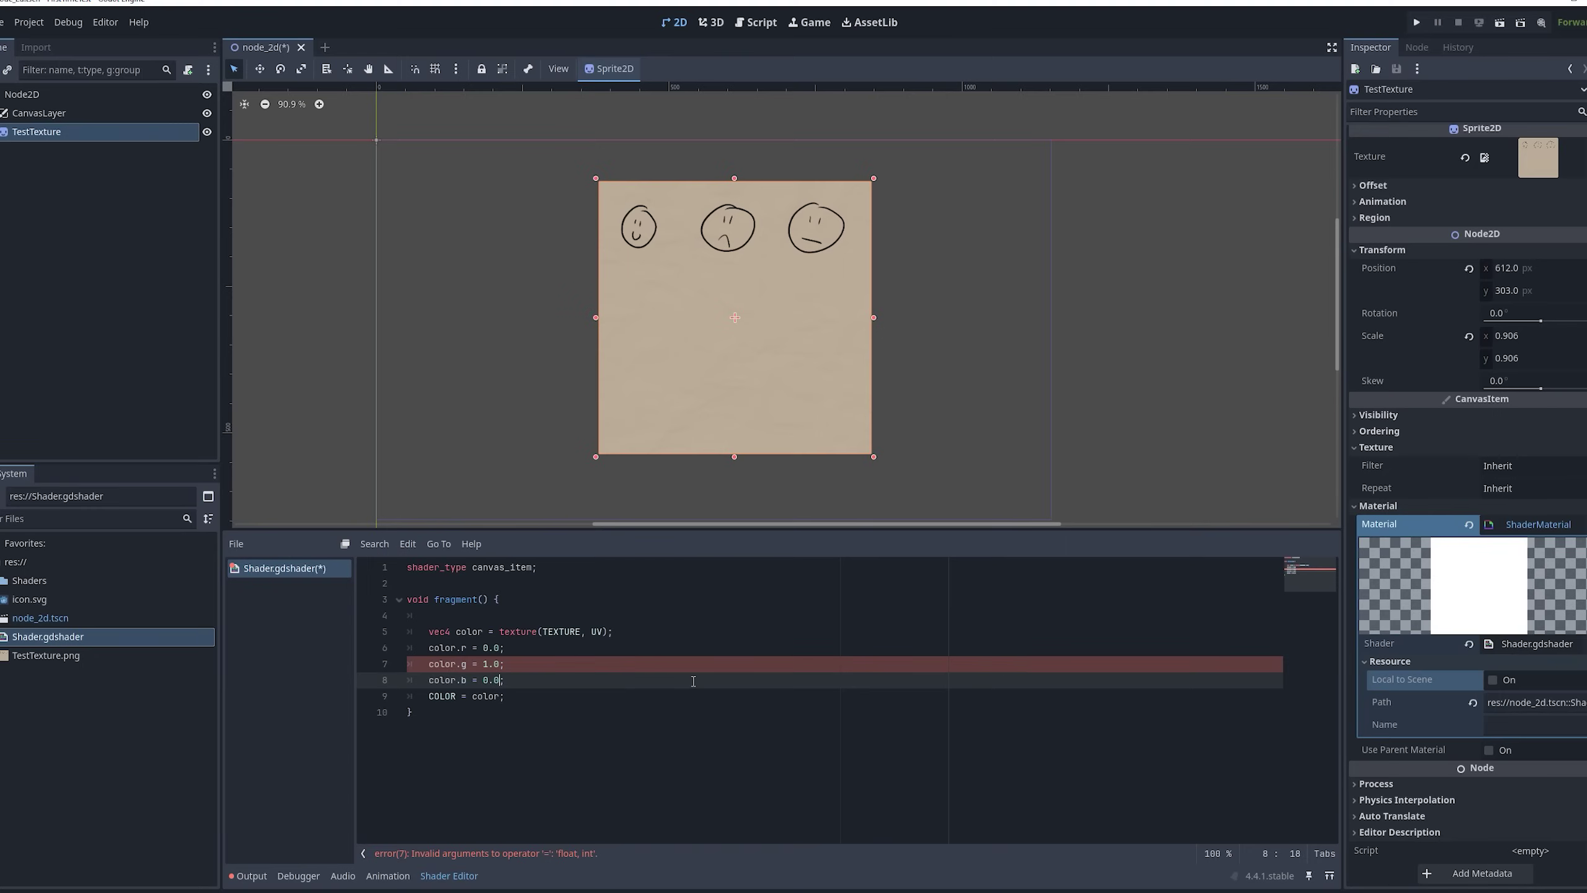
key(Down)
key(Down)
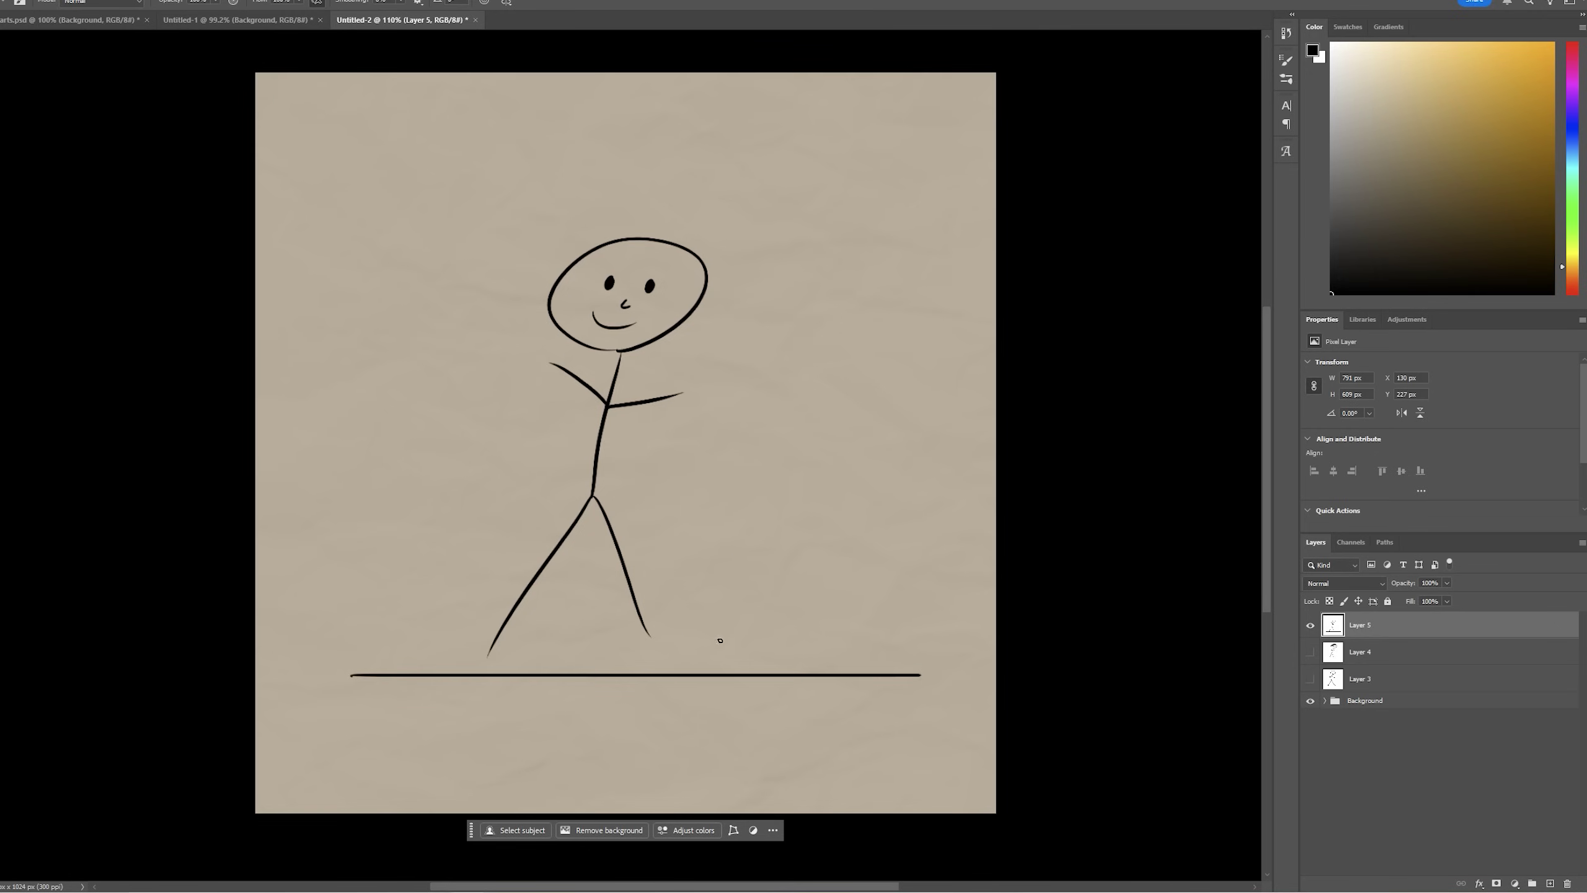
- Paint a grass-tuft stroke beside the stick figure's legs on Layer 5
drag(703, 609, 744, 595)
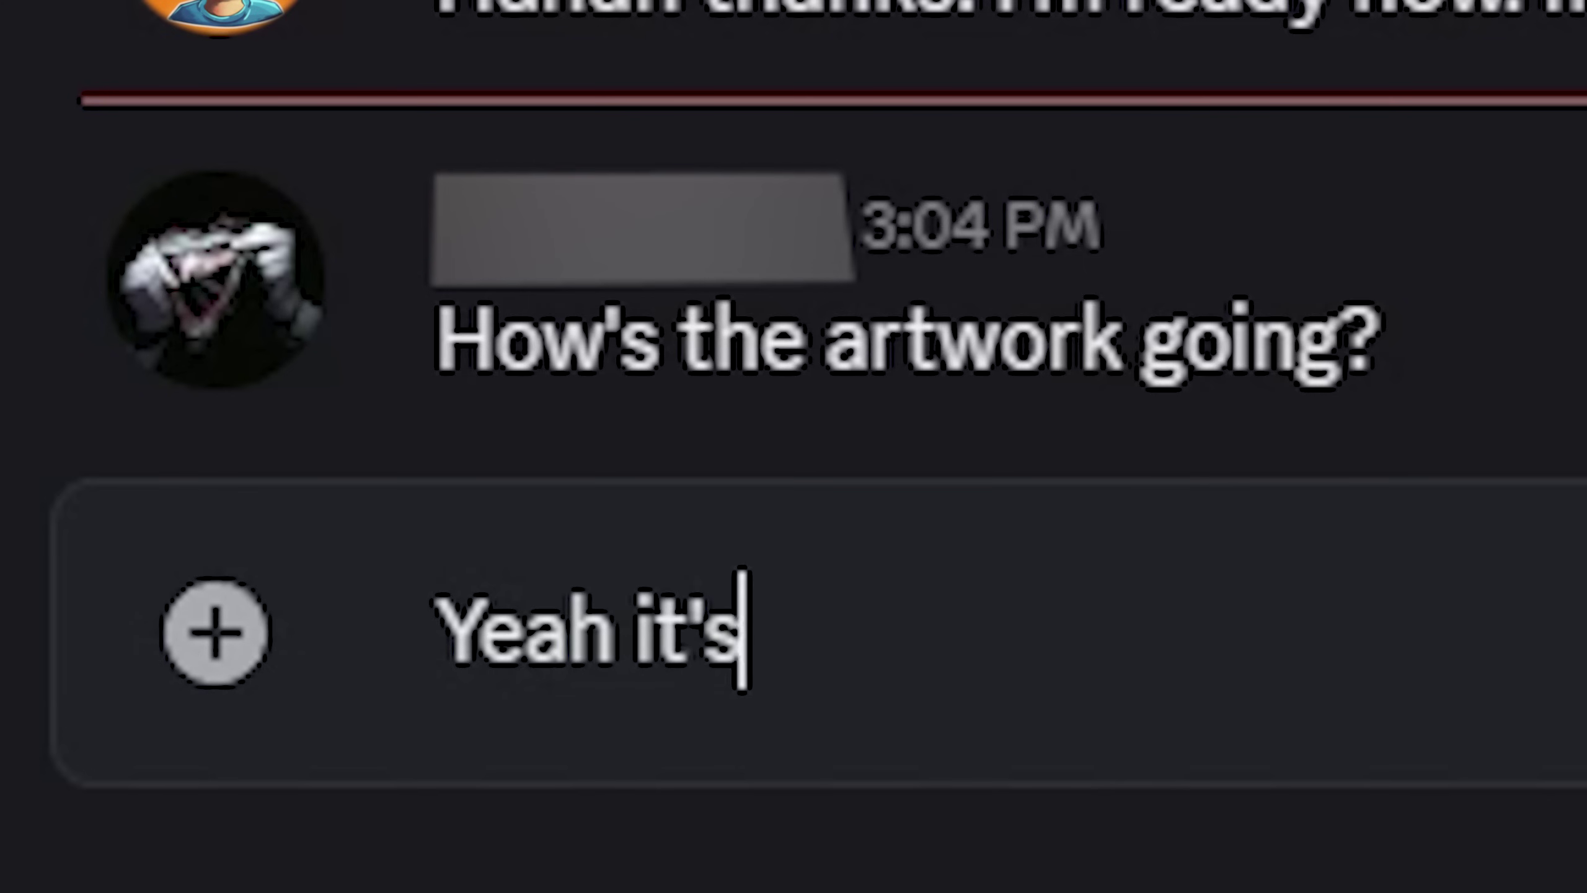
- Type the Discord reply 'Yeah it's going great'
text(going great)
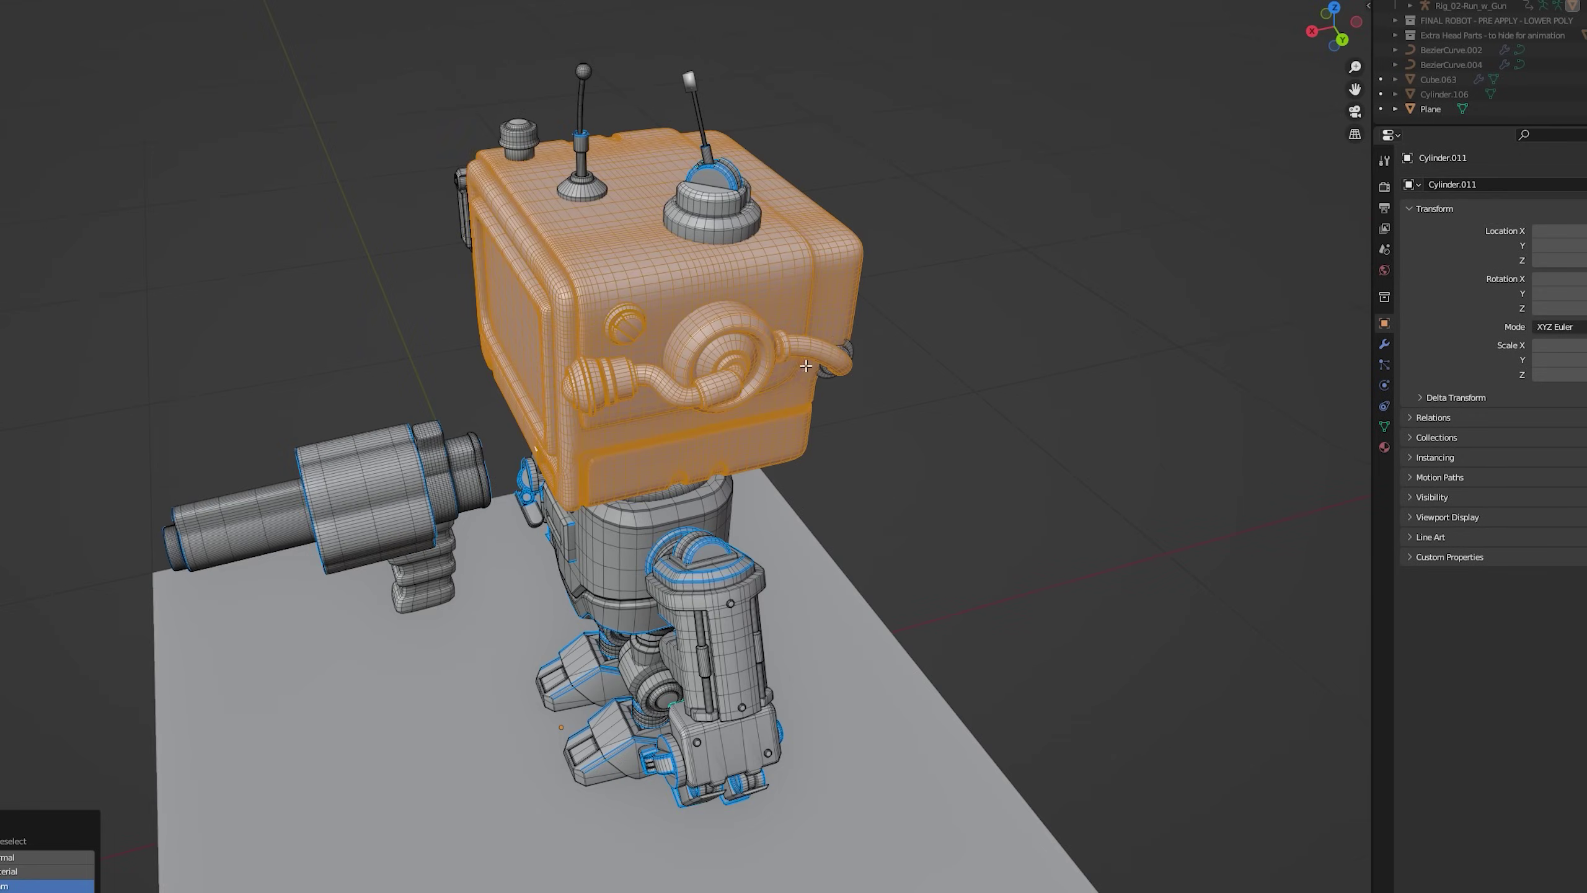
middle_drag(811, 383, 631, 193)
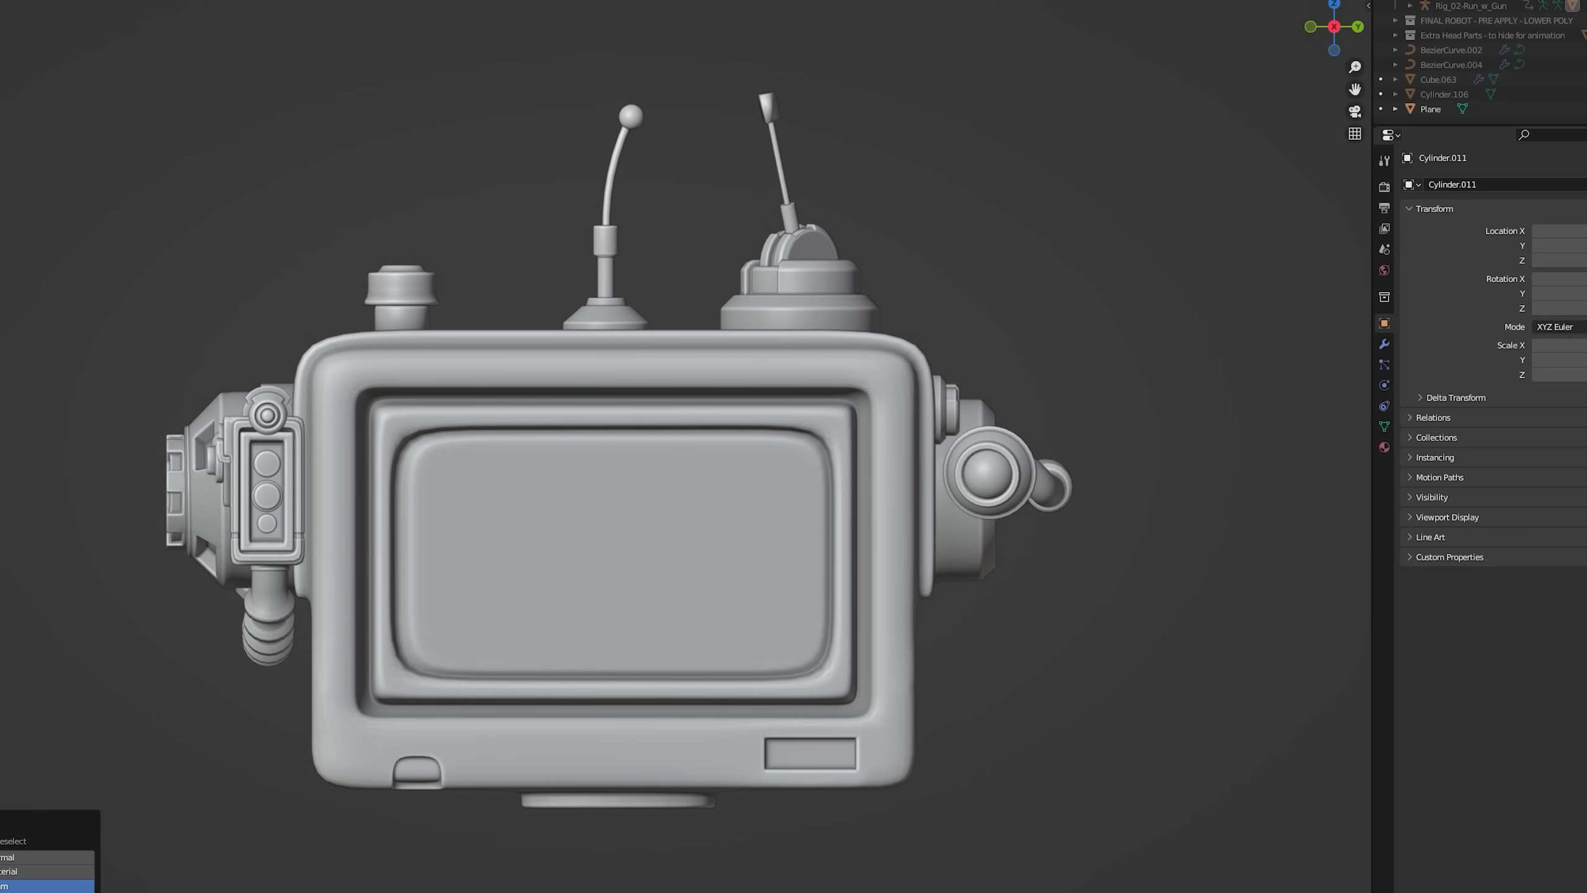
right_click(778, 117)
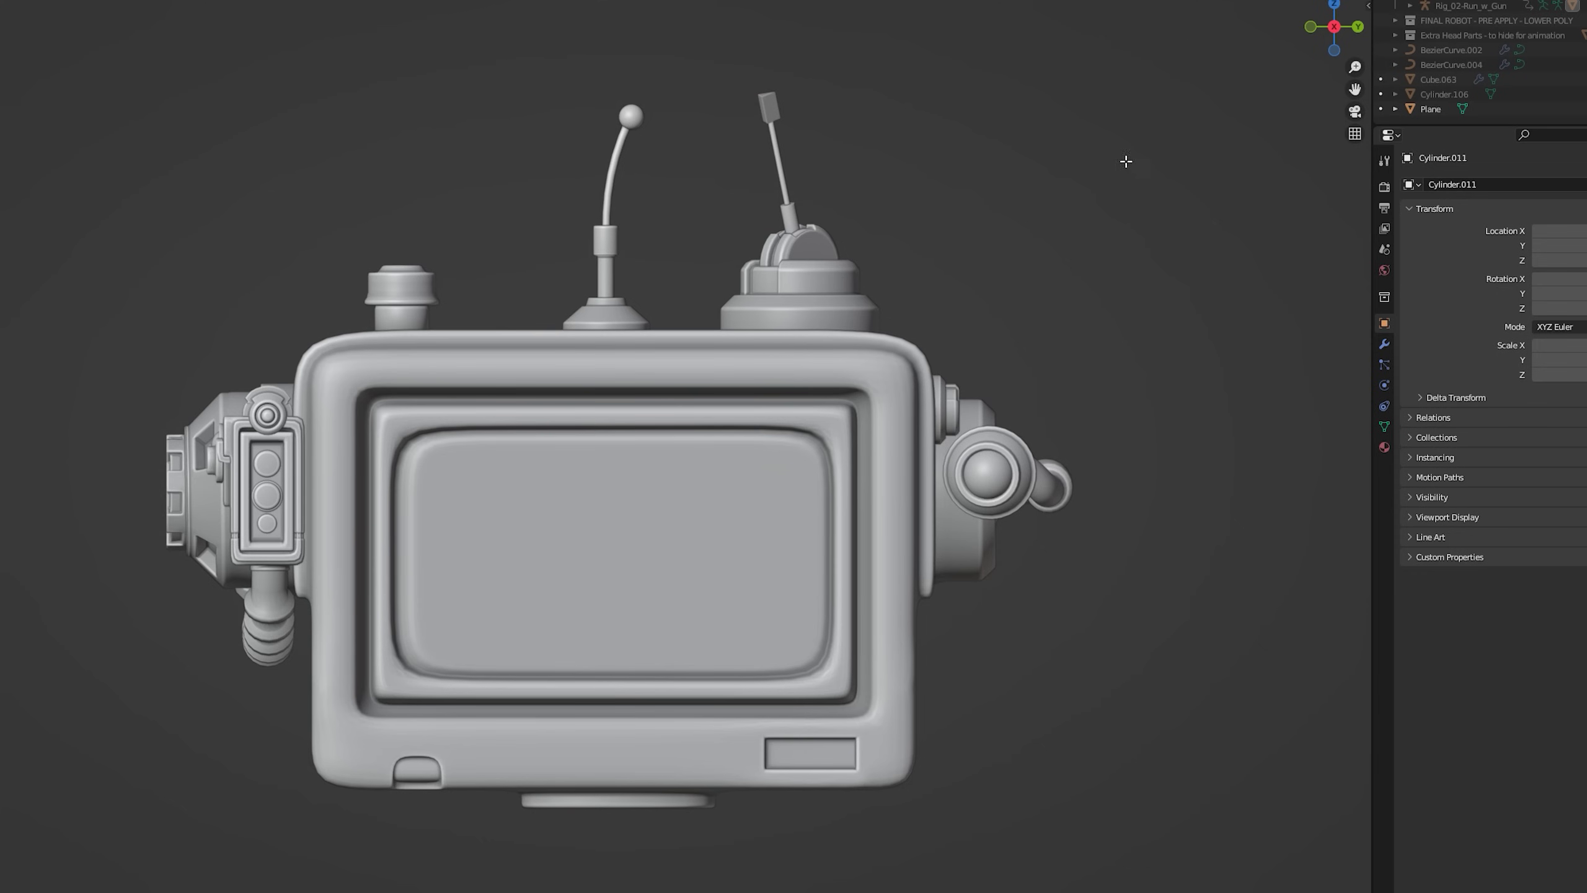
scroll(973, 359, up, 3)
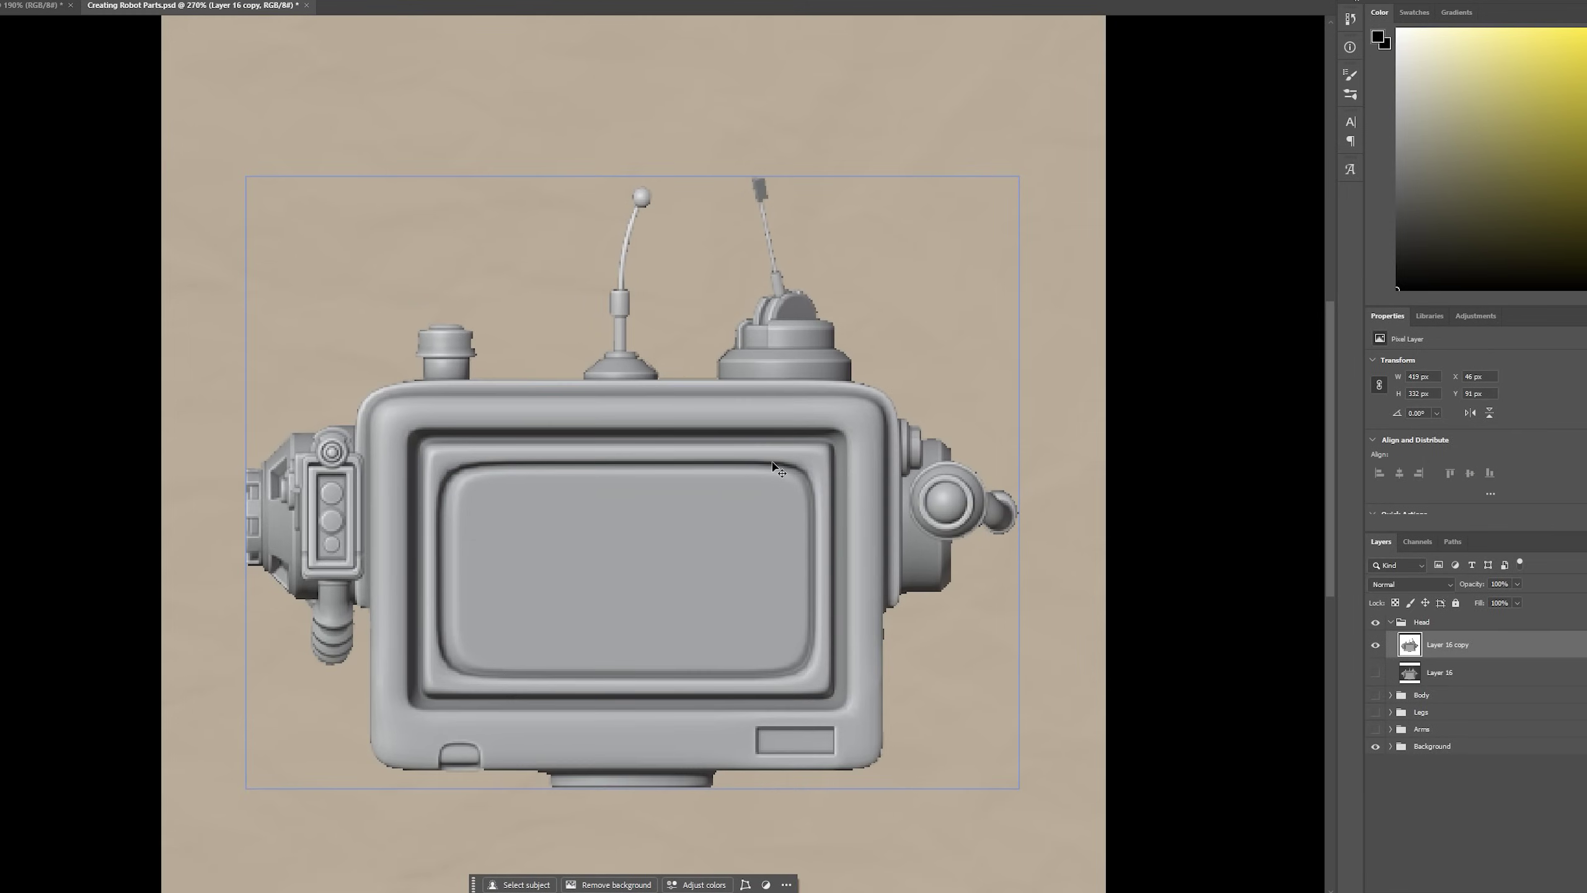
- Add a new layer, apply Levels with black input 0, and set the head copy to 70% opacity
key(ctrl+shift+alt+n)
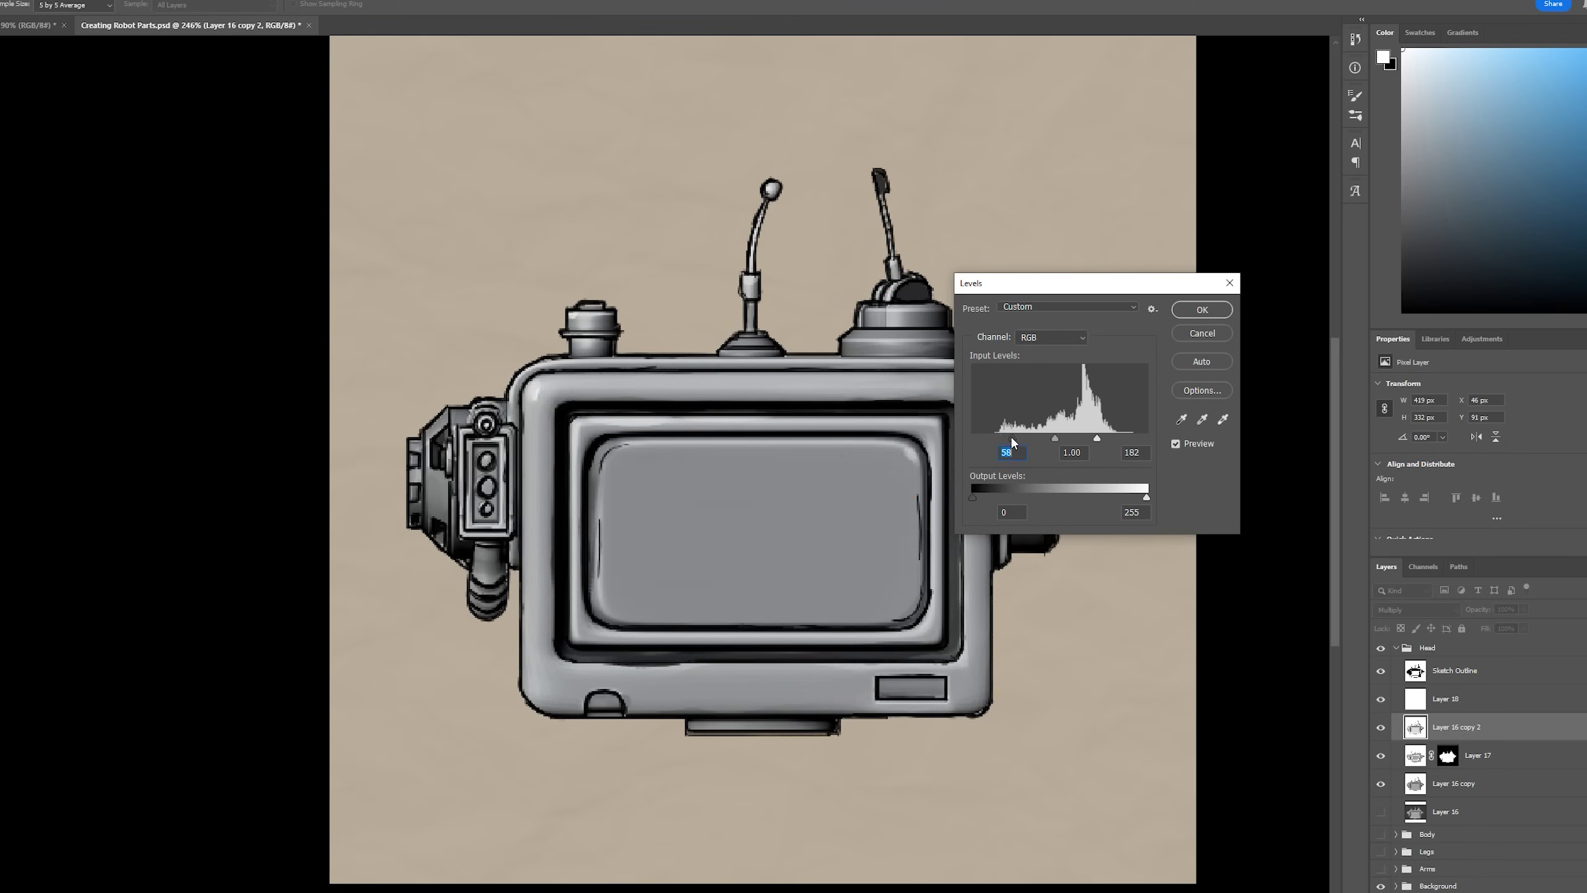
text(0)
key(Tab)
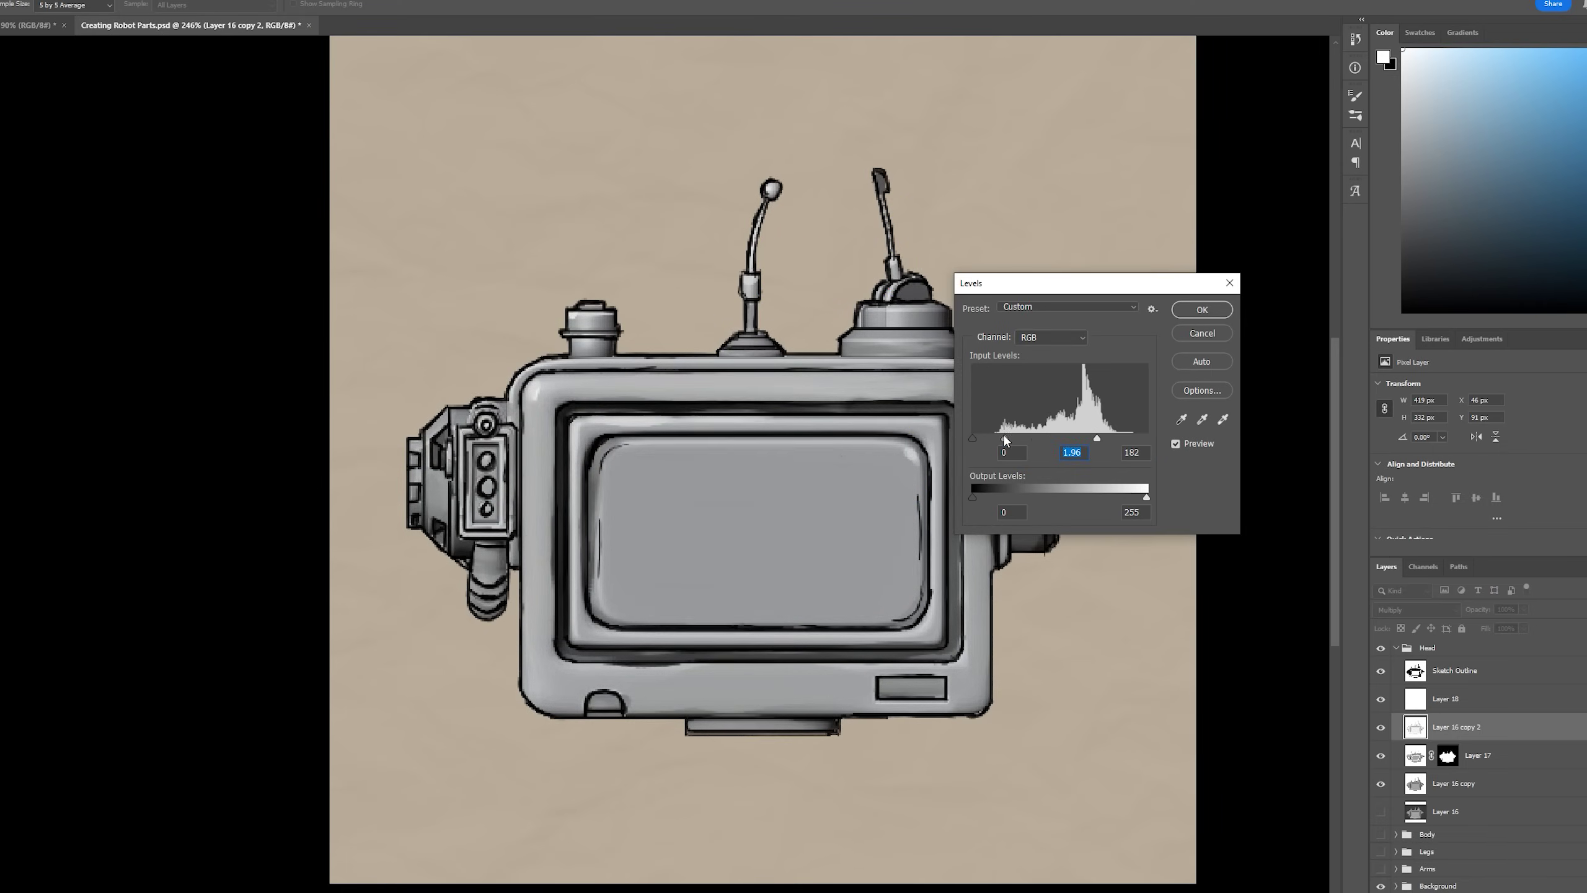
key(Return)
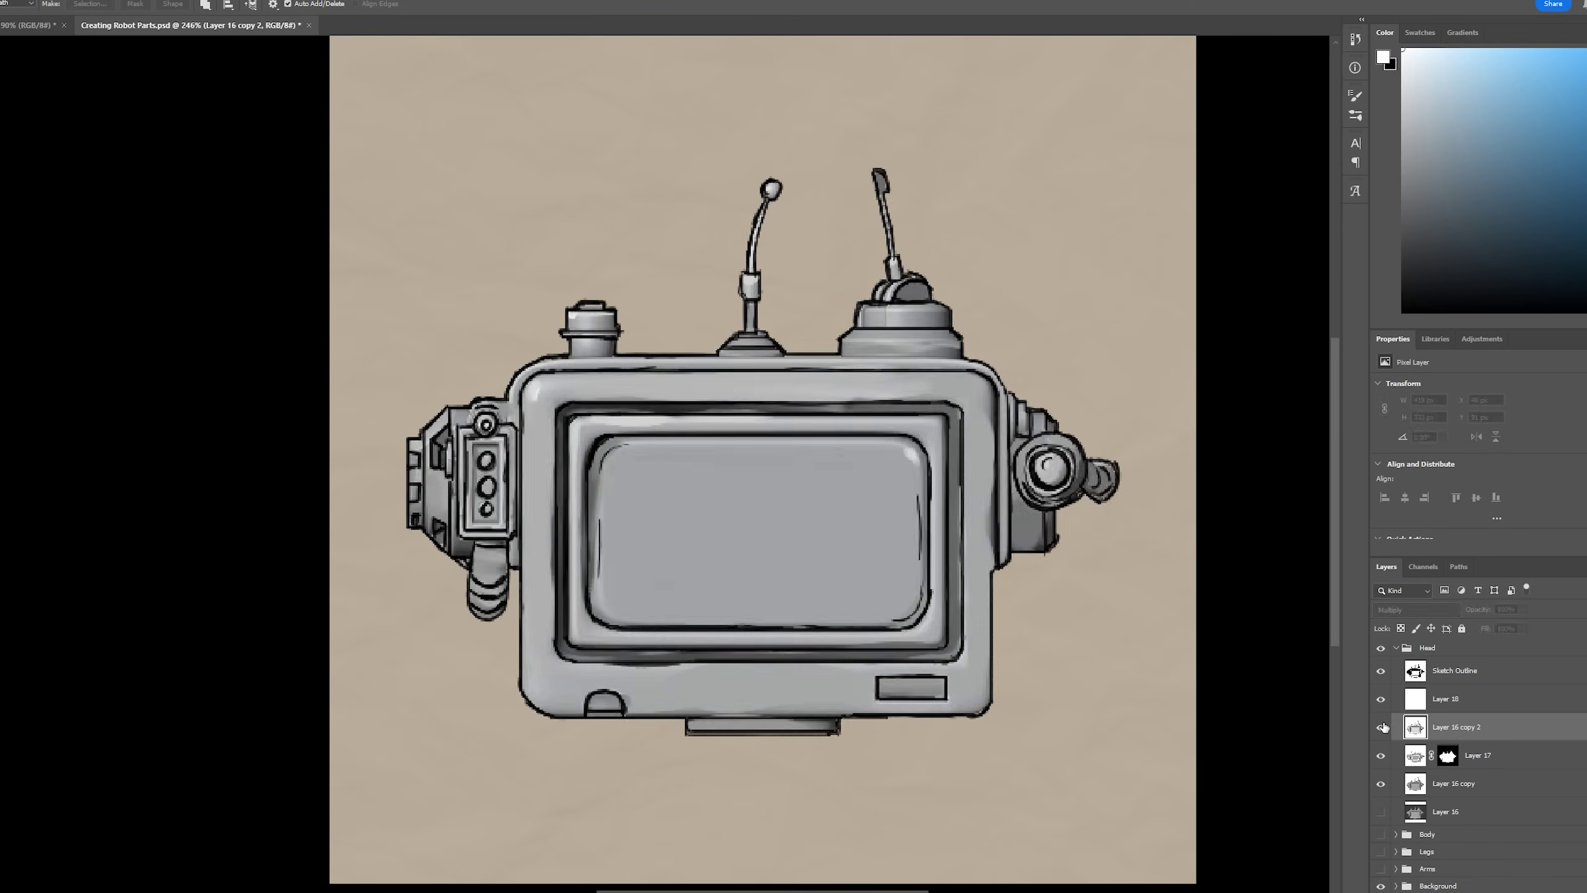
click(1380, 728)
key(7)
click(1381, 727)
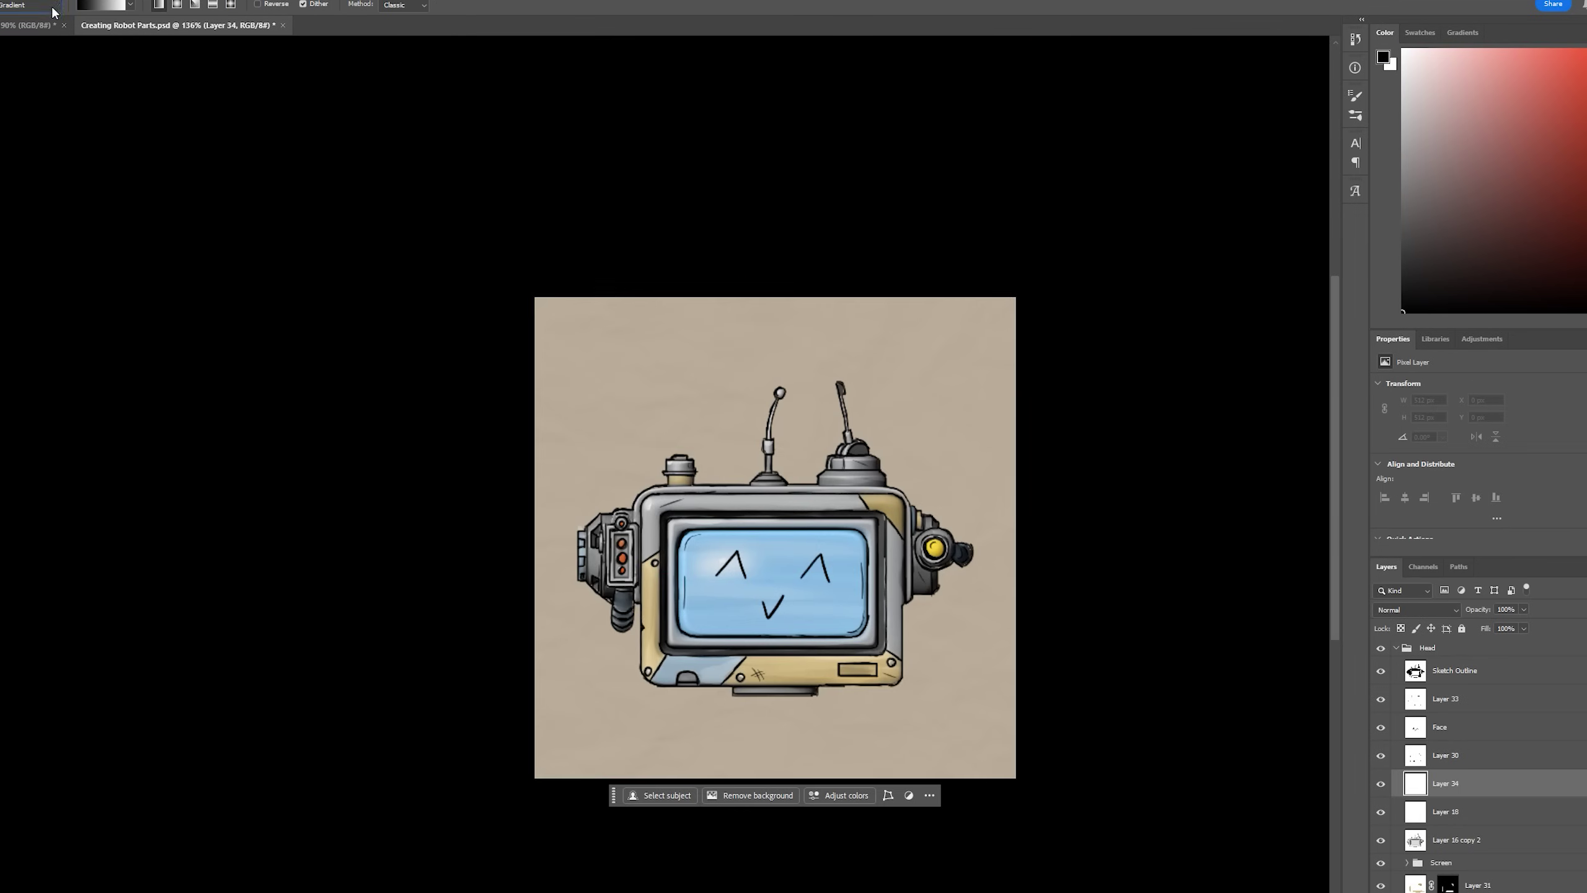
- Lay a gradient over the head, blend it as Soft Light and lower its opacity
click(1416, 610)
click(1406, 748)
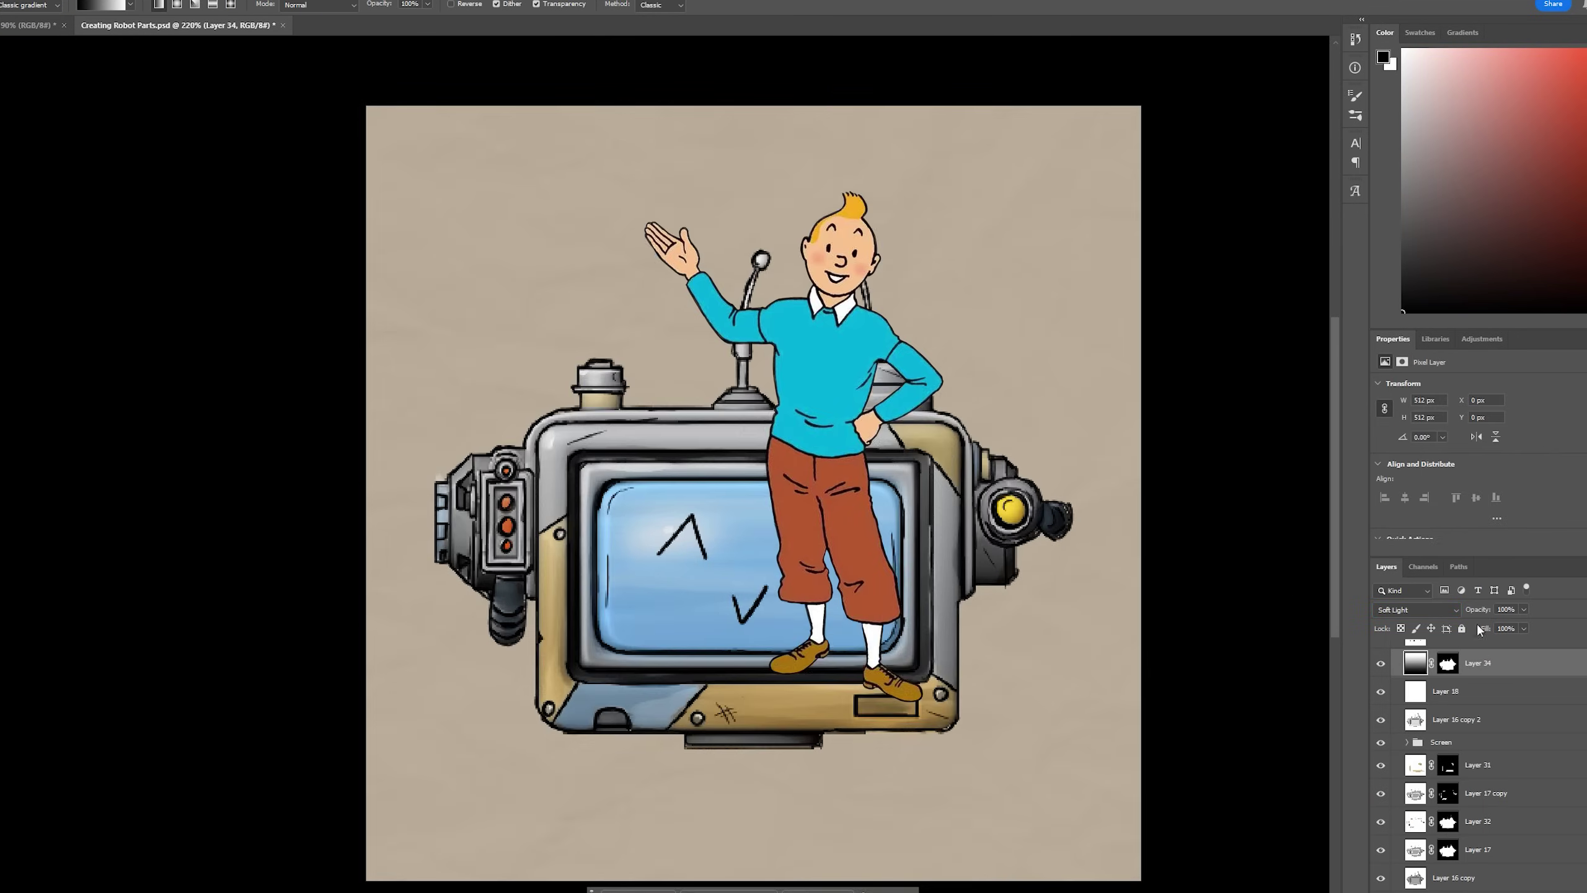
click(1417, 610)
click(1406, 734)
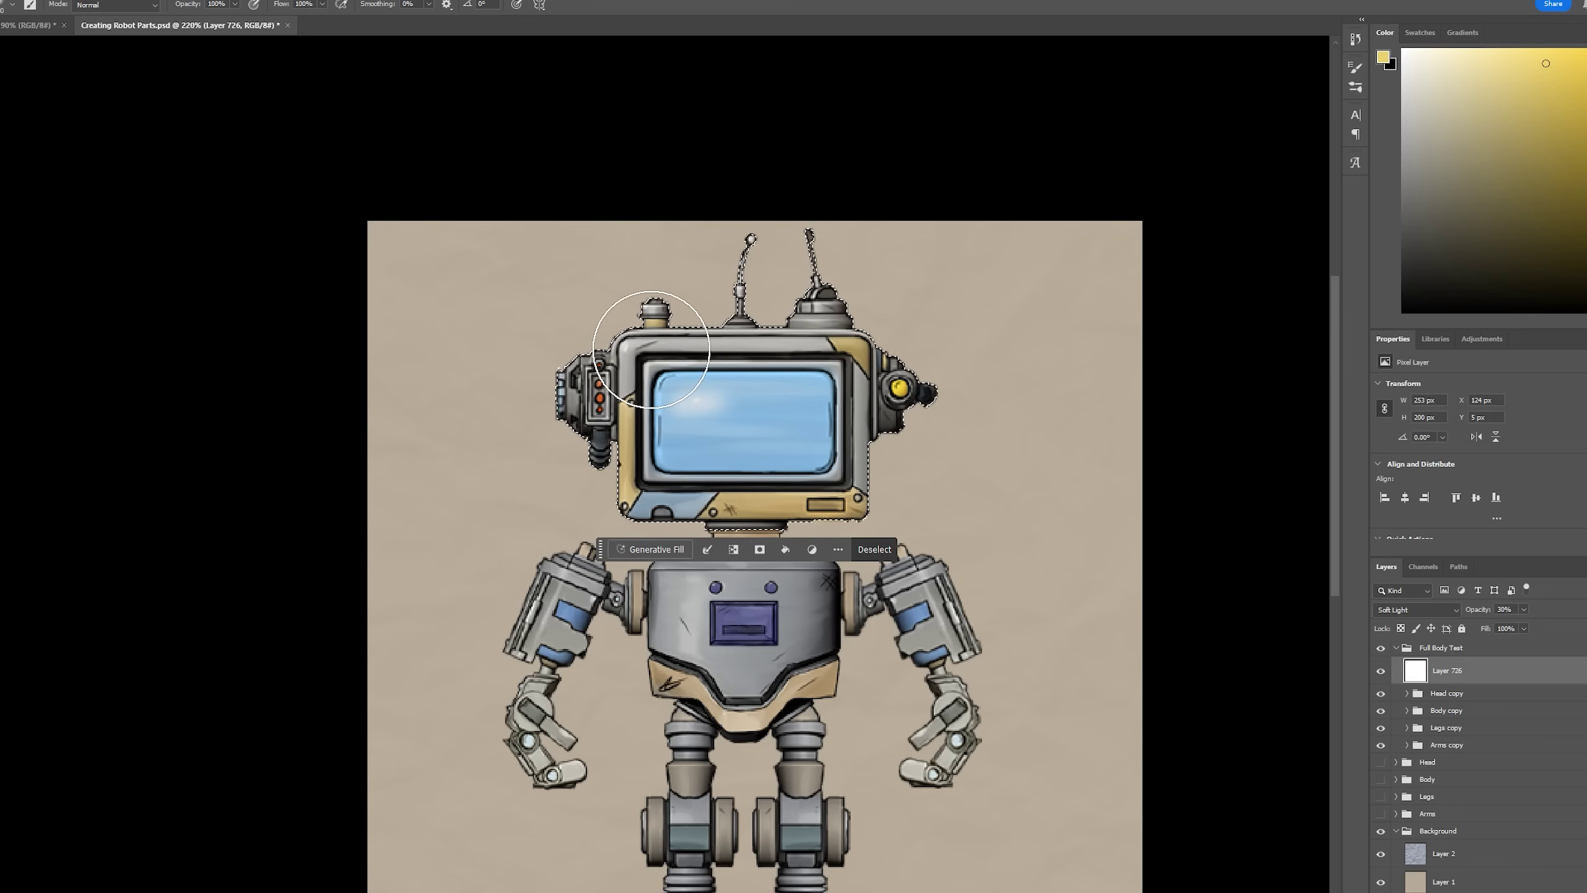
- Paint shading over the robot head, then select the torso and expand the legs group
mouse_move(651, 349)
mouse_down()
mouse_move(610, 318)
mouse_move(698, 277)
mouse_move(631, 302)
mouse_up()
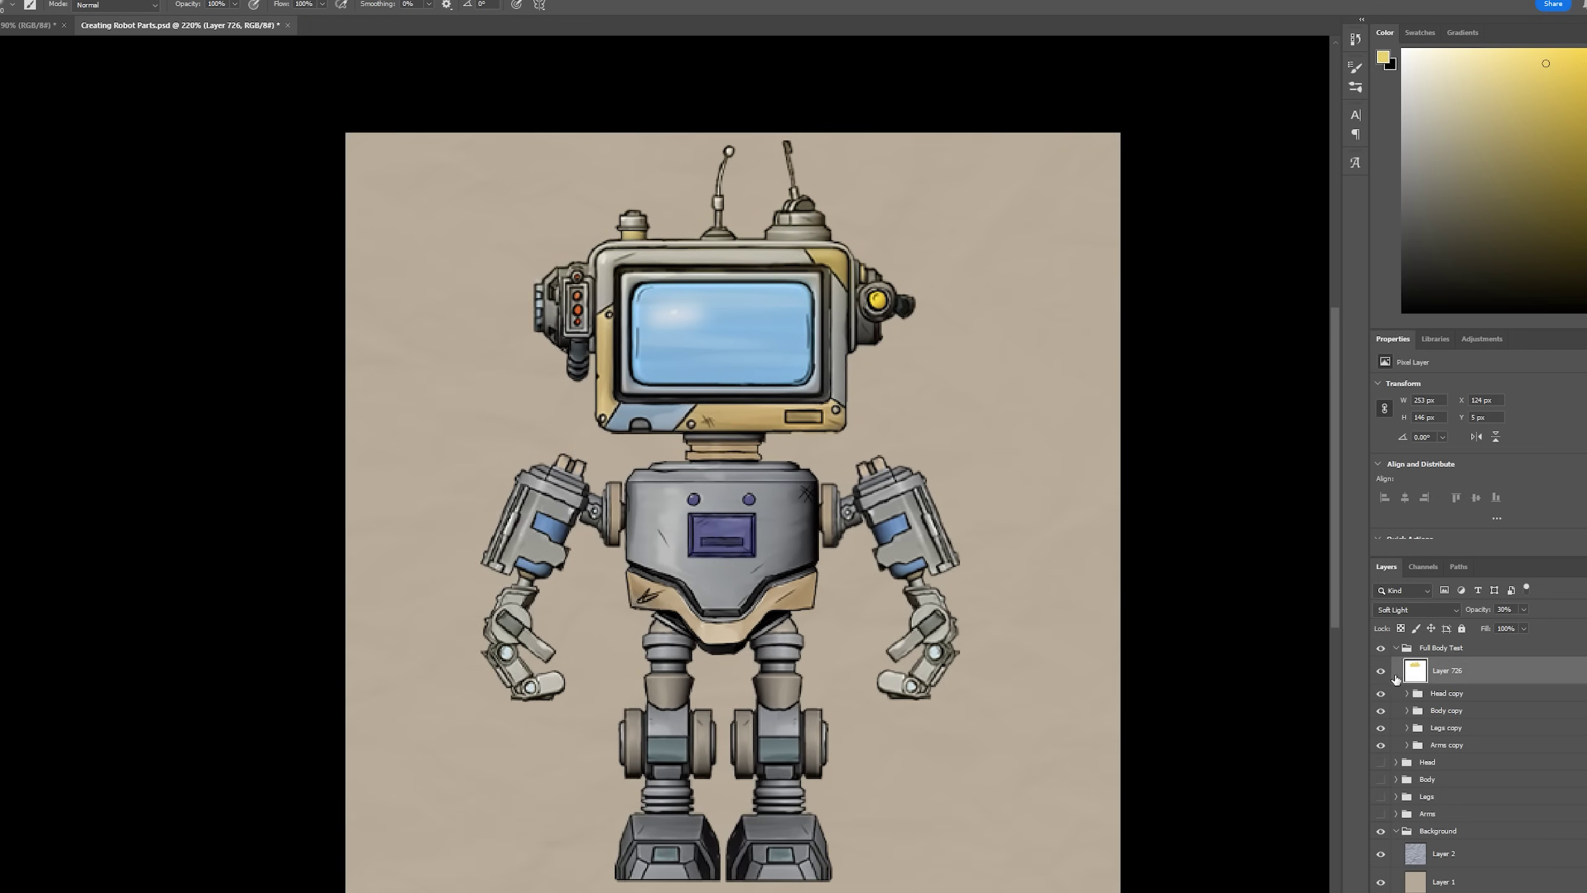
ctrl+click(1418, 710)
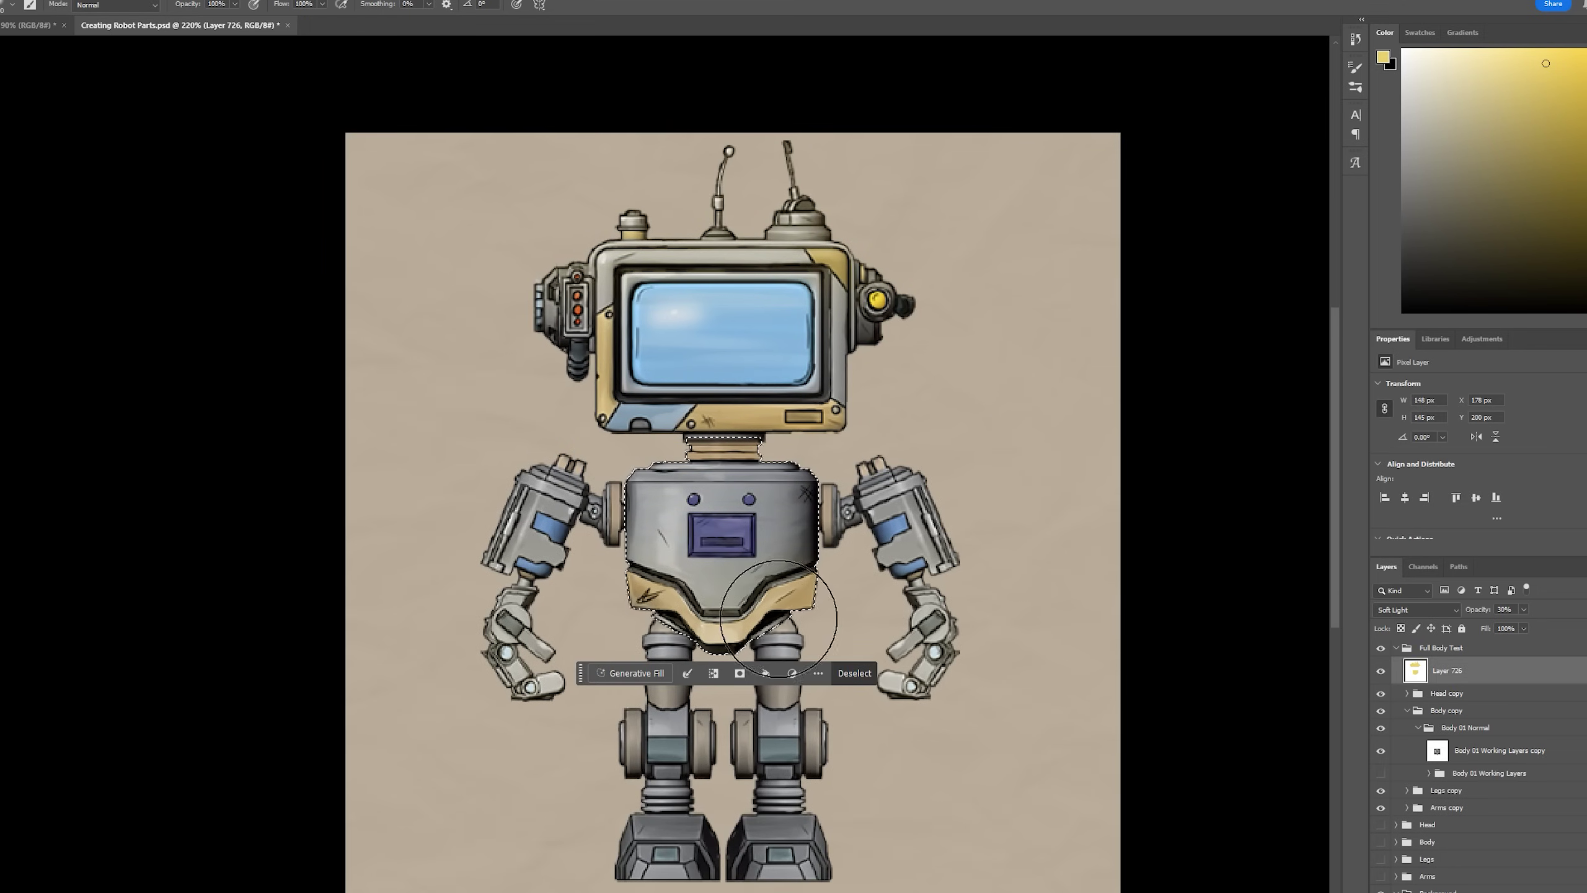
click(1407, 728)
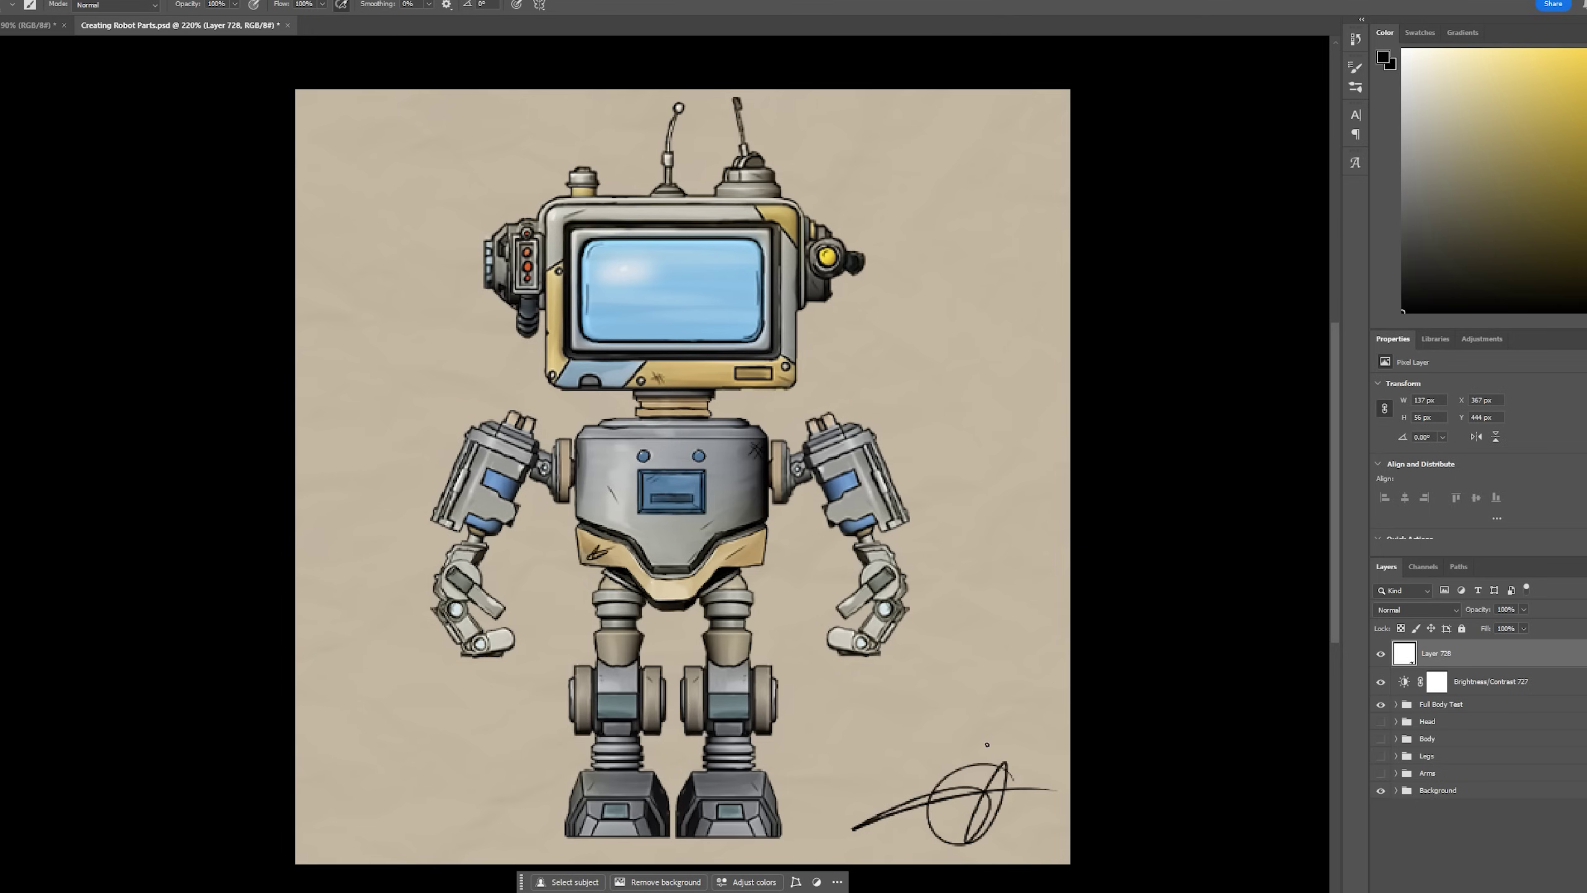
alt+scroll(987, 744, down, 3)
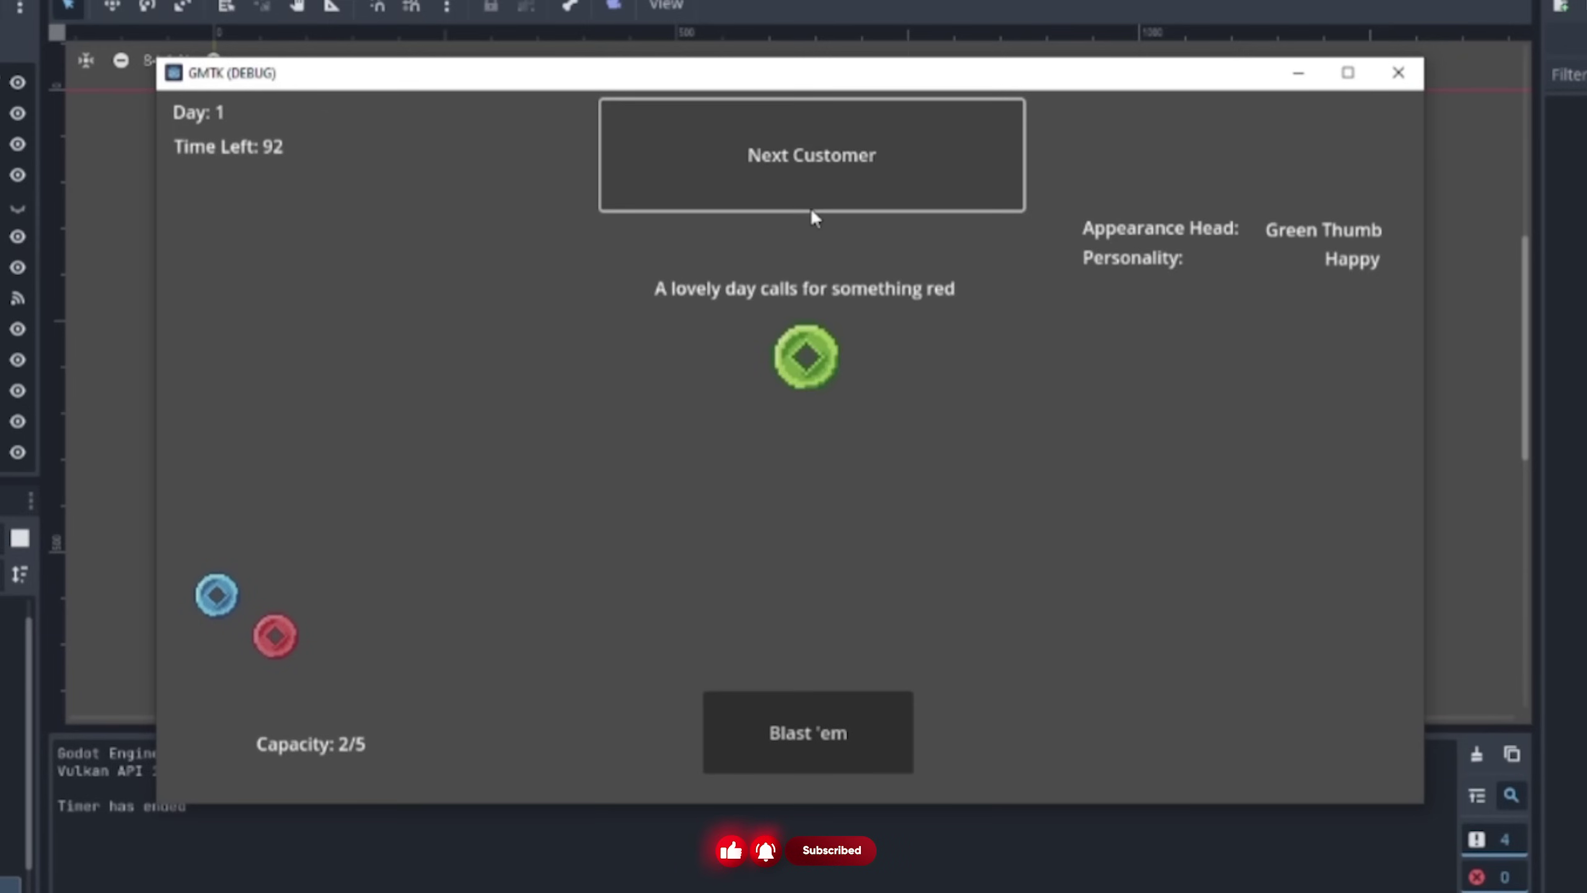
- Blast the customer robots' parts and drag the green and red tokens back to the centre
click(807, 669)
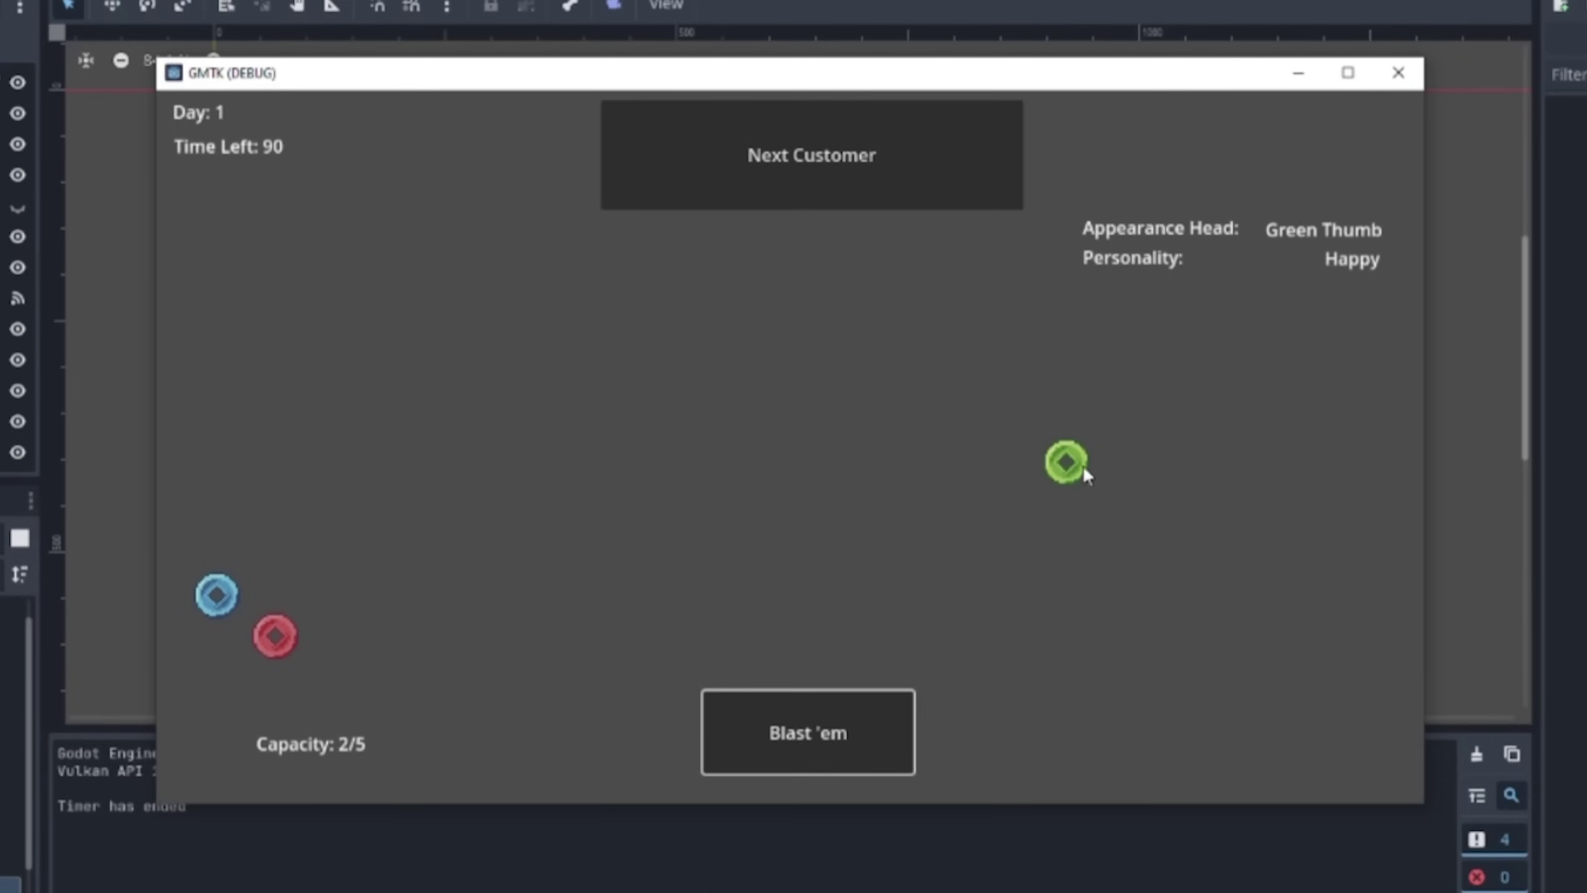
drag(1082, 465, 818, 497)
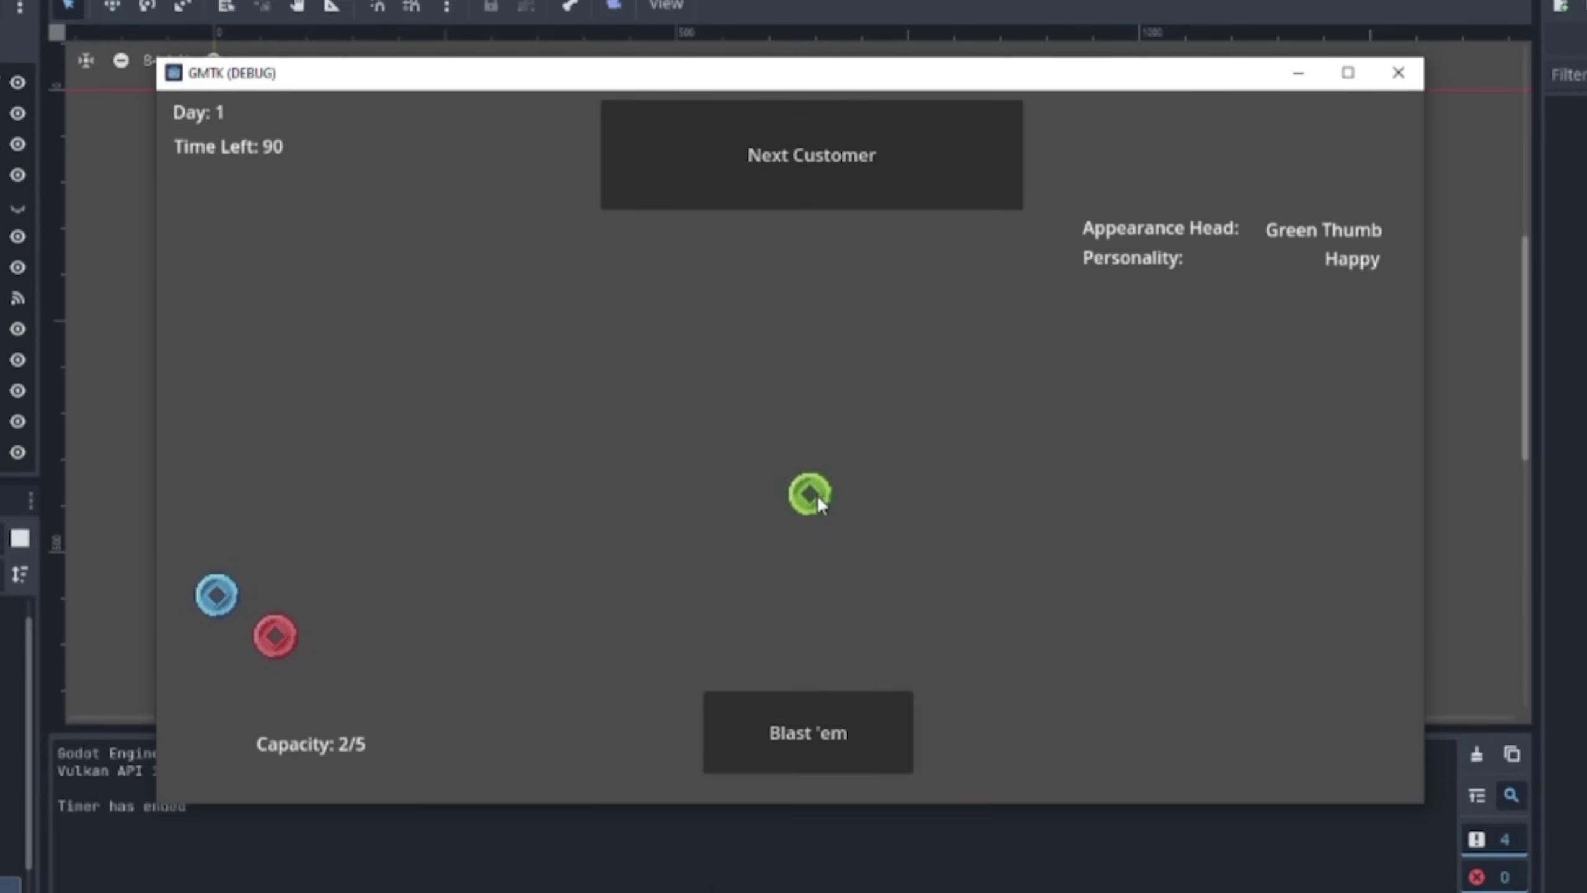
click(806, 174)
click(853, 157)
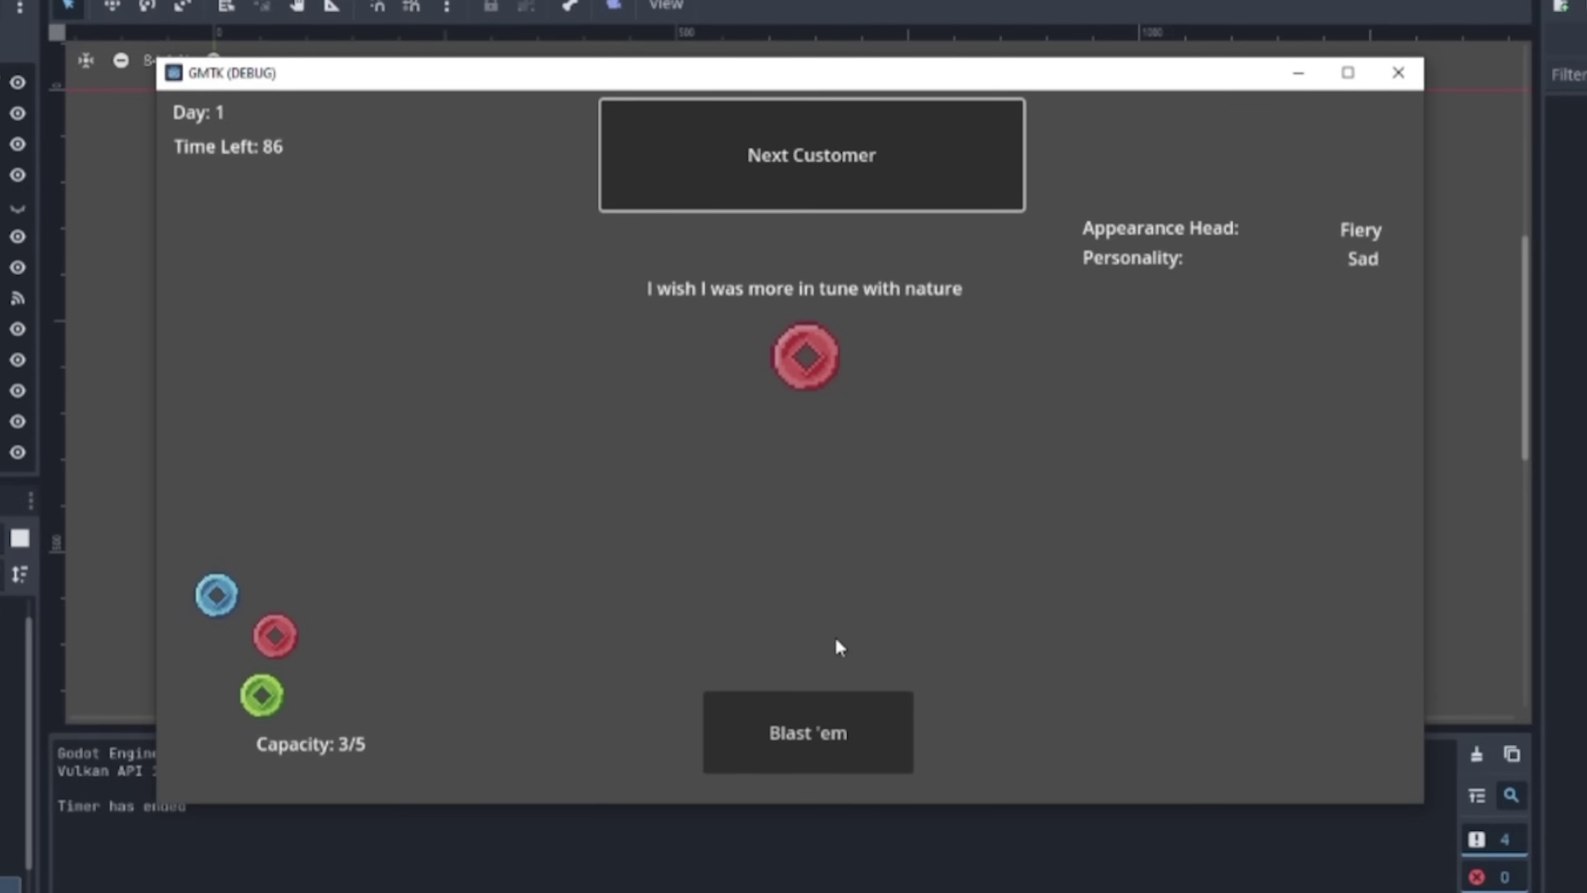
click(840, 725)
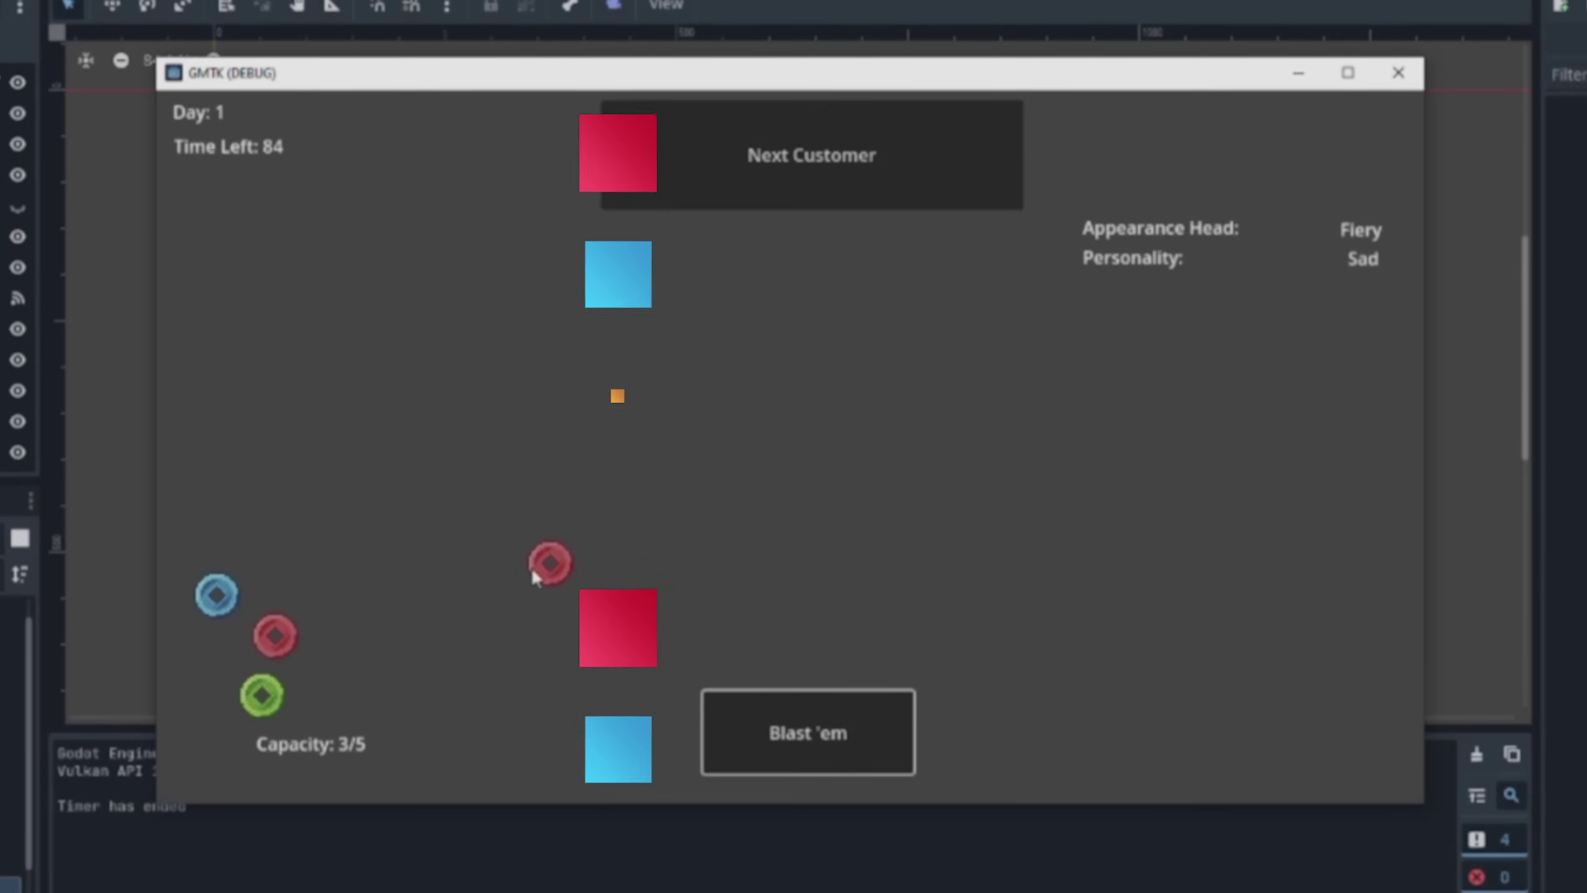
drag(547, 563, 786, 522)
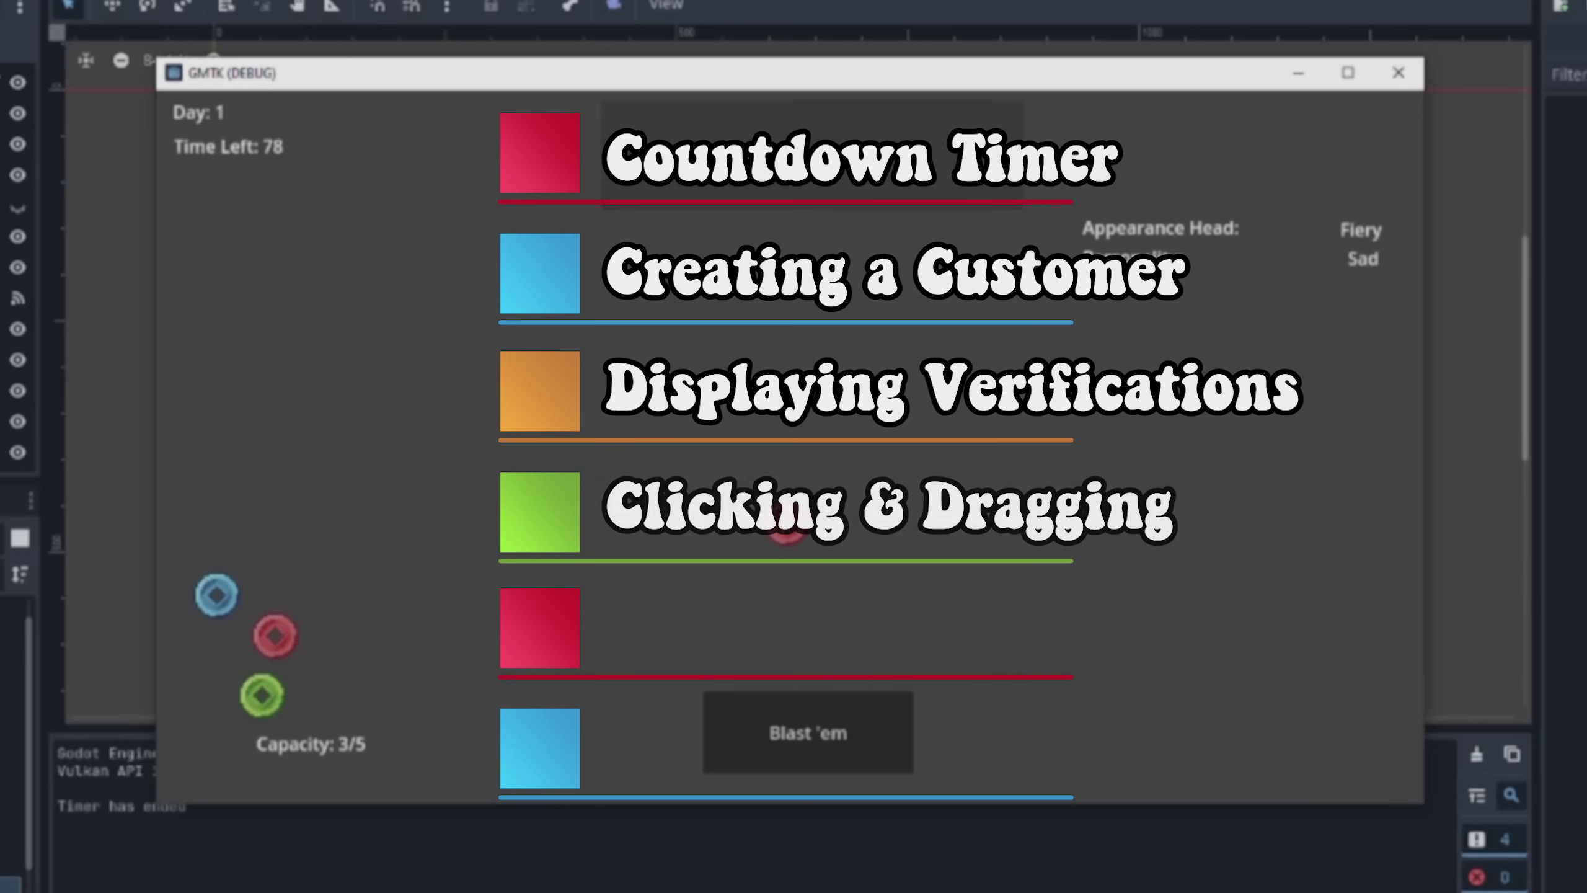
- Call up further customers in the running prototype
click(942, 199)
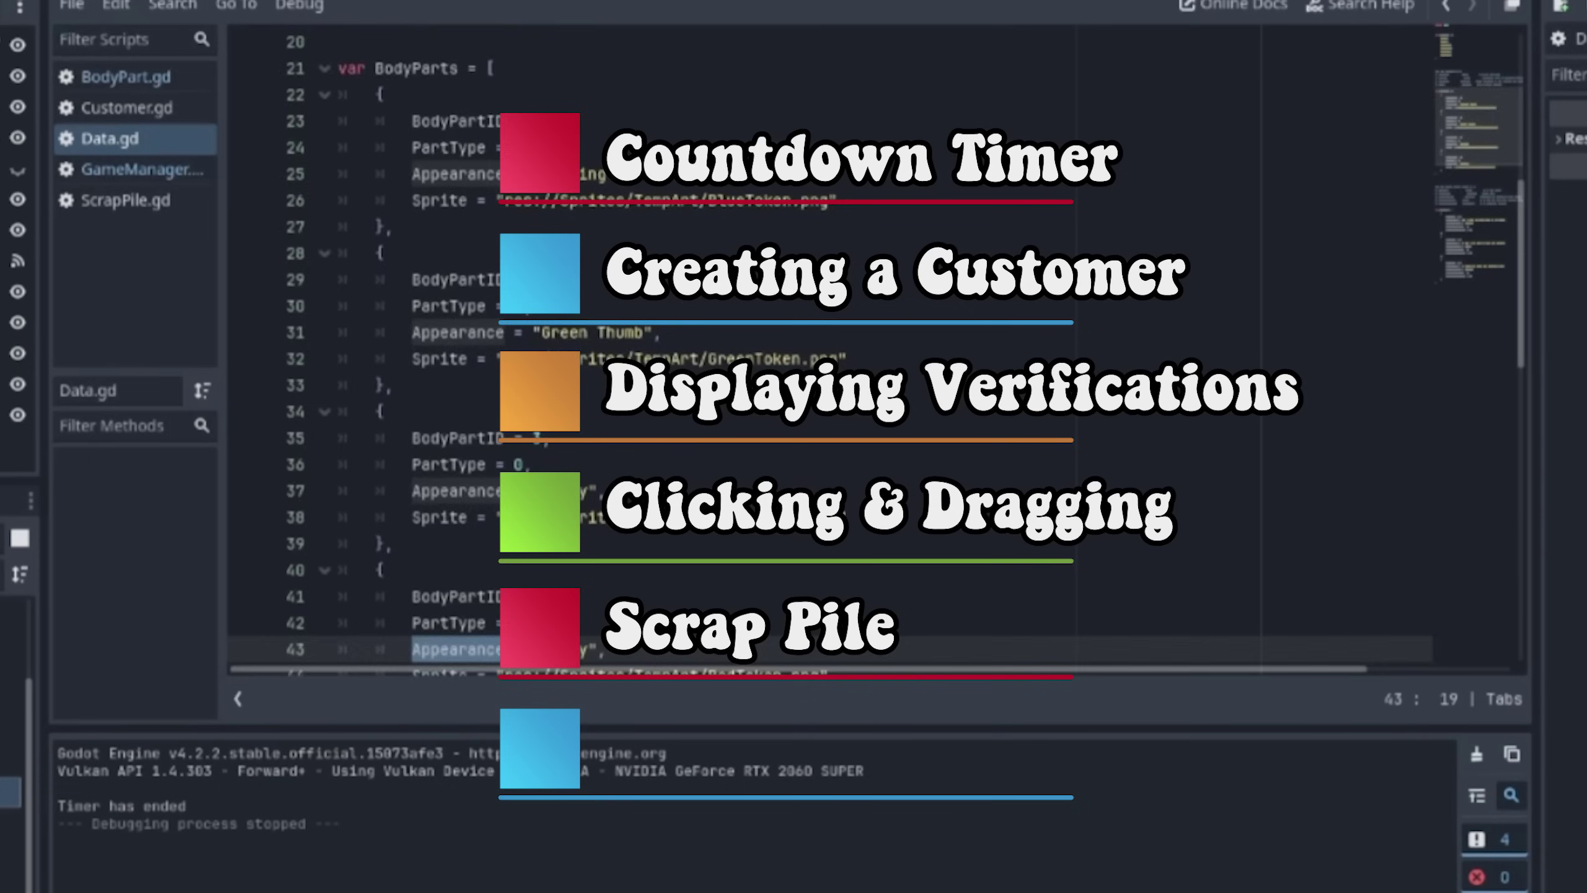
scroll(875, 350, down, 1)
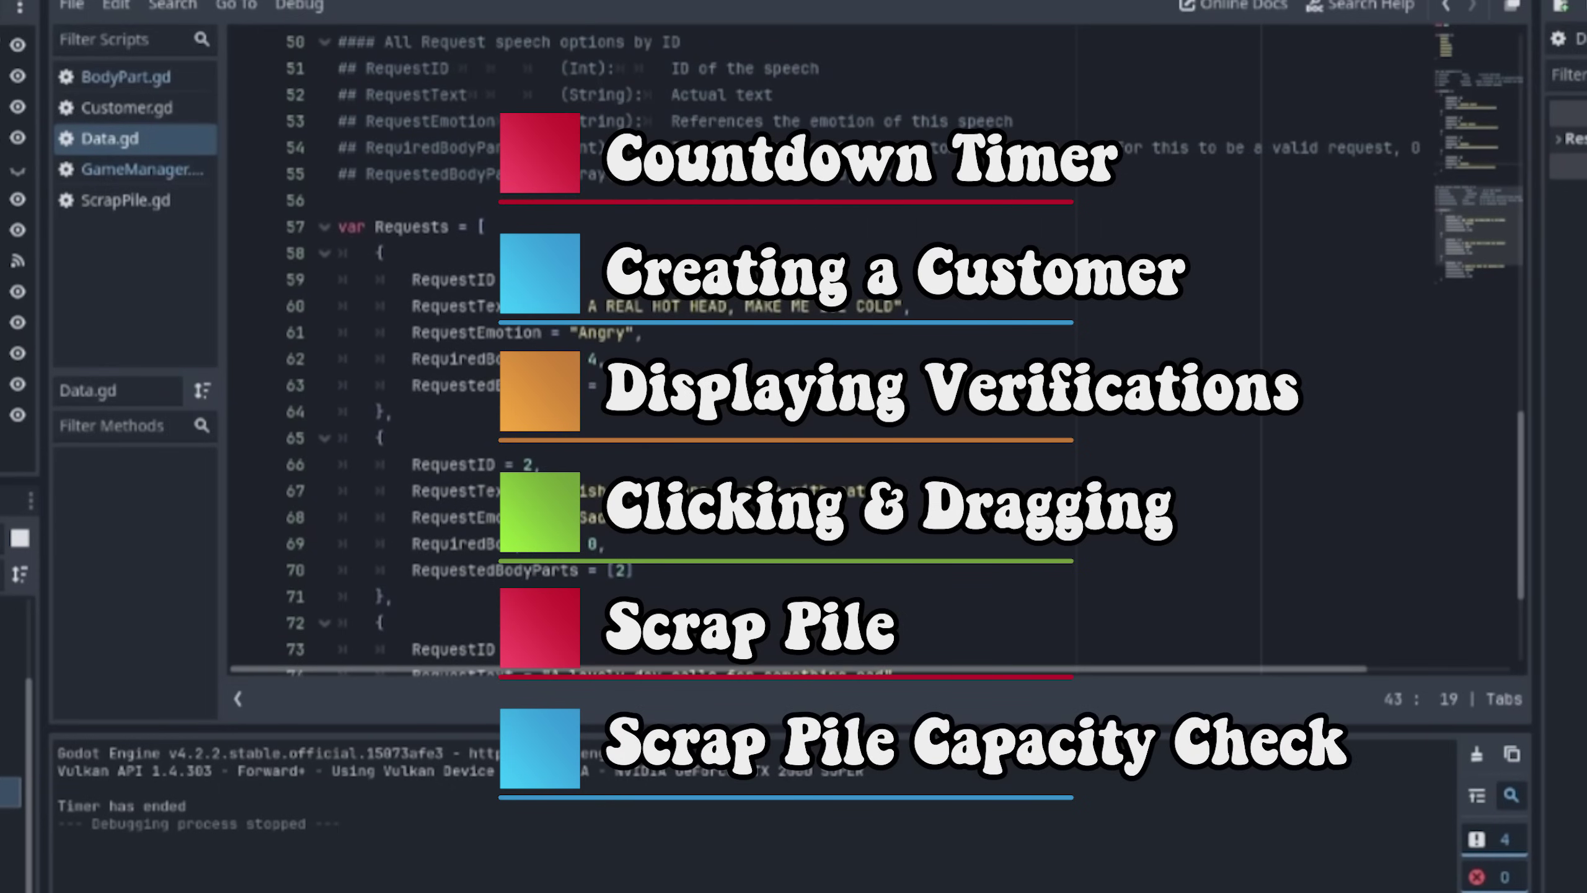
scroll(875, 350, up, 11)
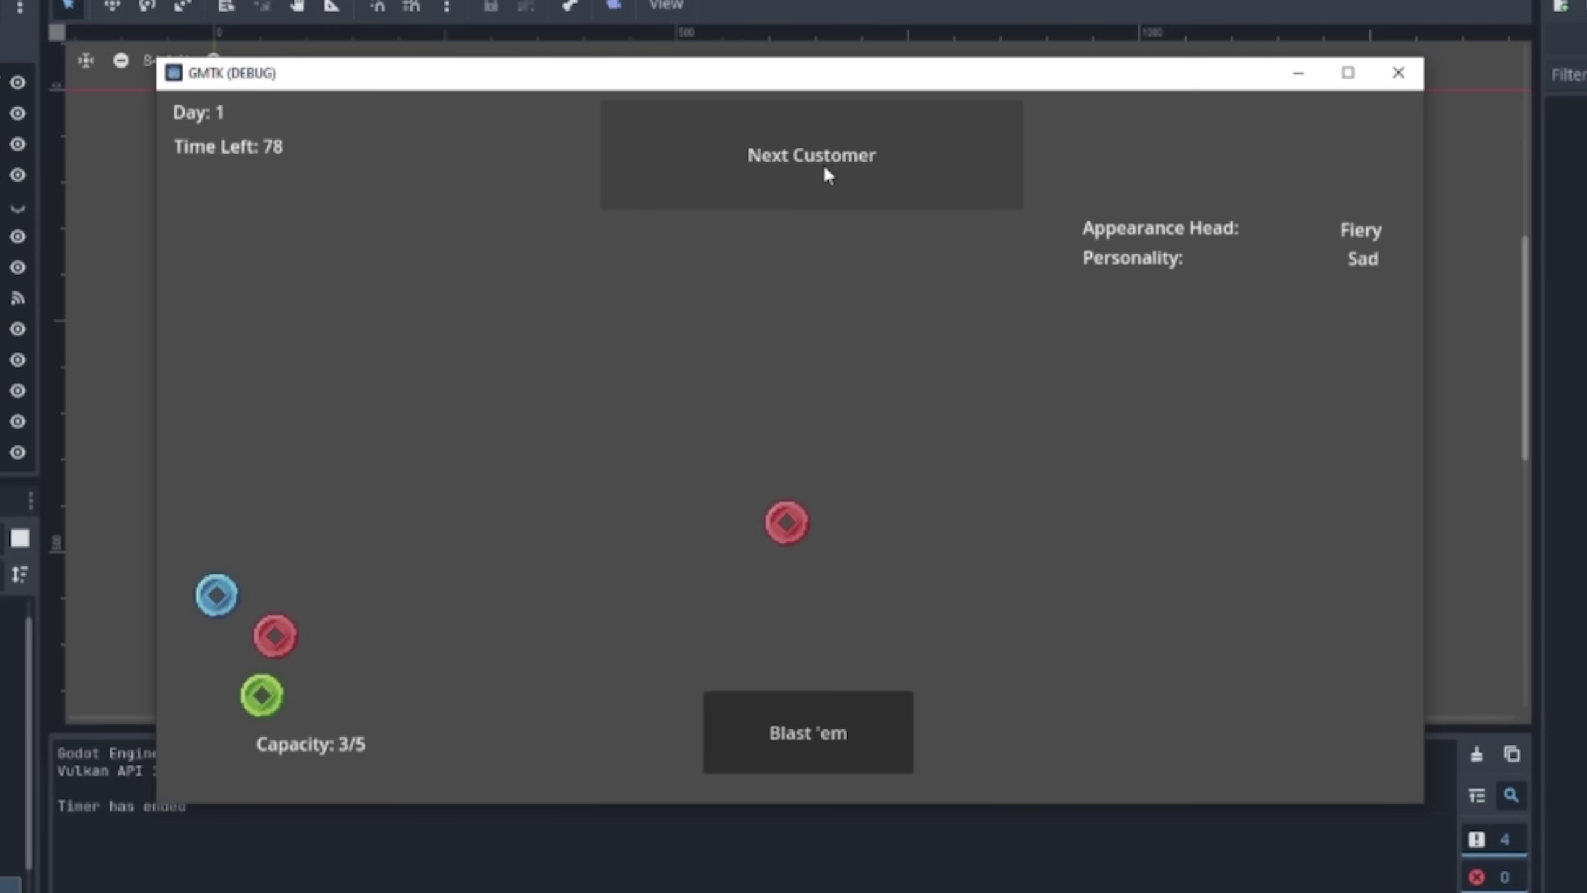
click(825, 170)
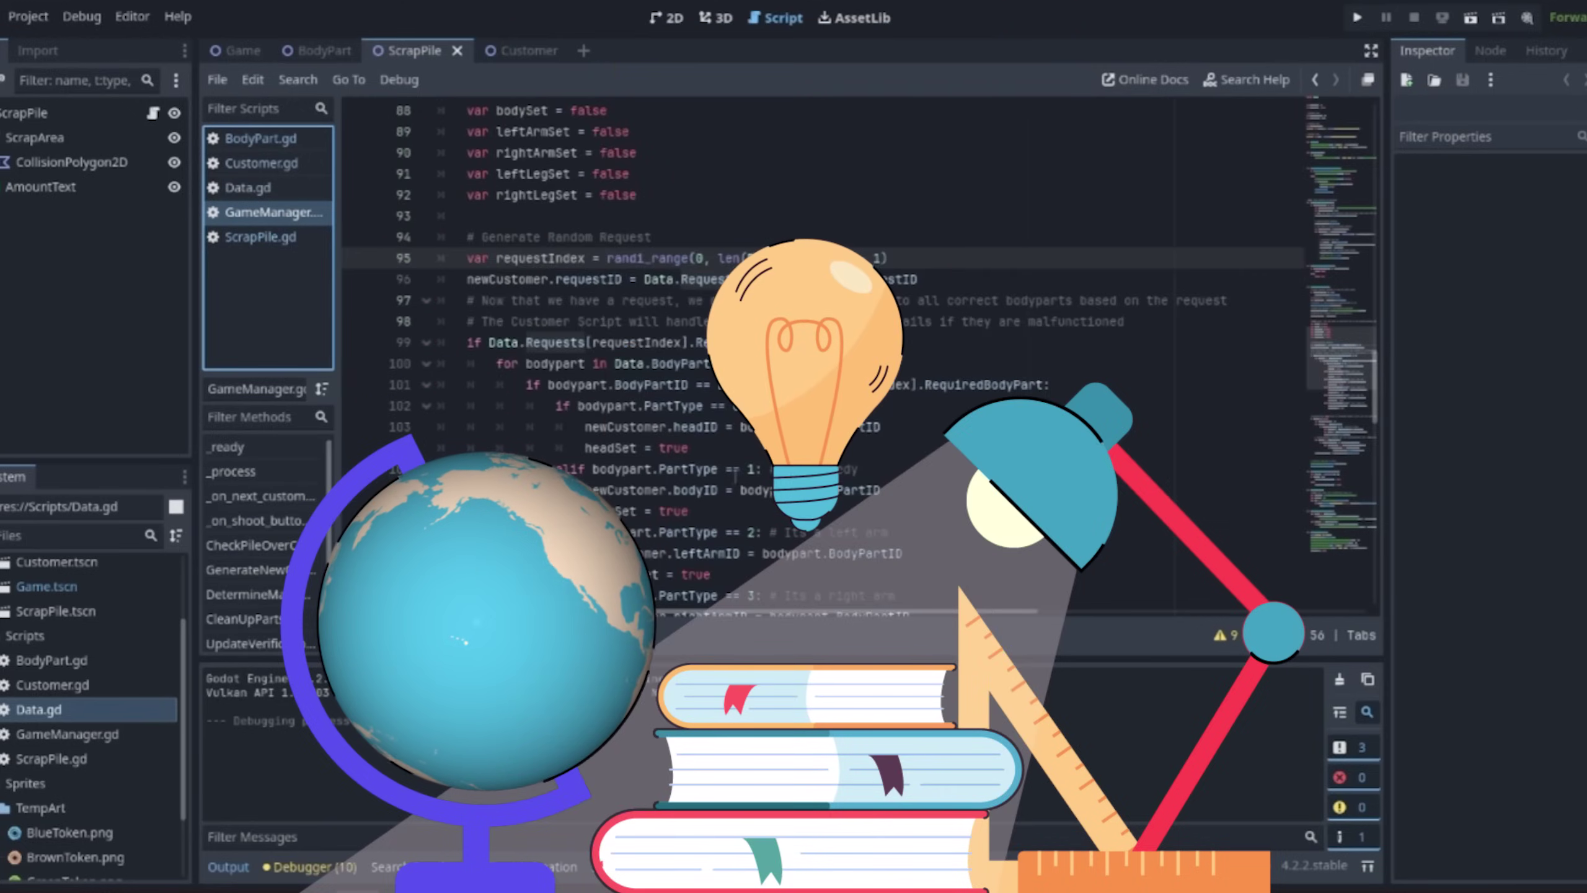
scroll(735, 476, down, 20)
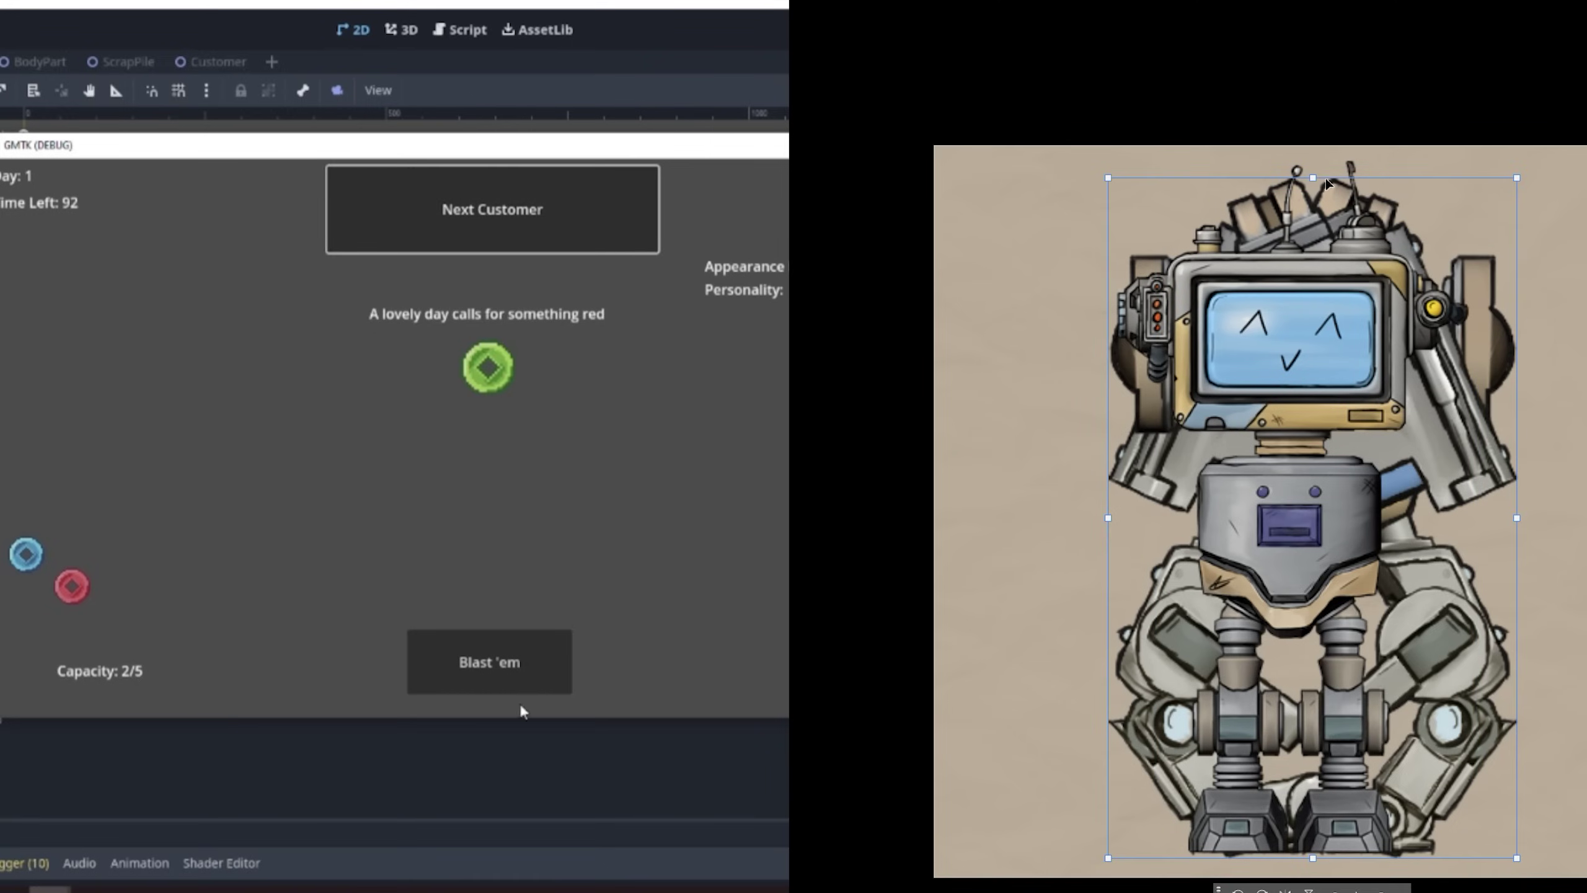
- Blast the green part into the scrap pile, call the next customers and blast the red part
click(463, 641)
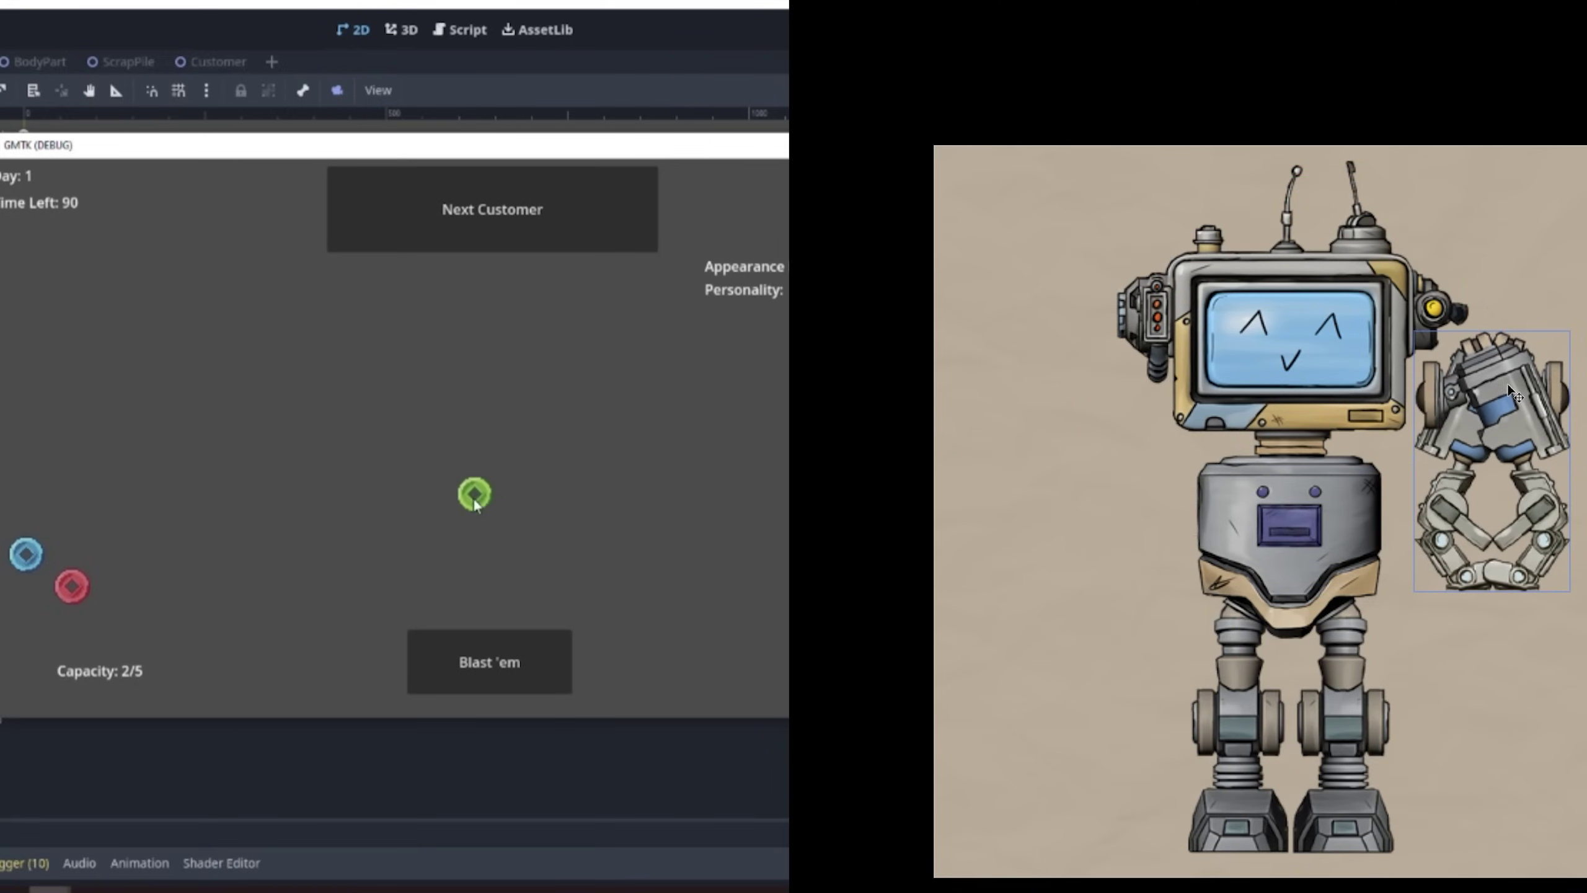
click(82, 595)
click(531, 219)
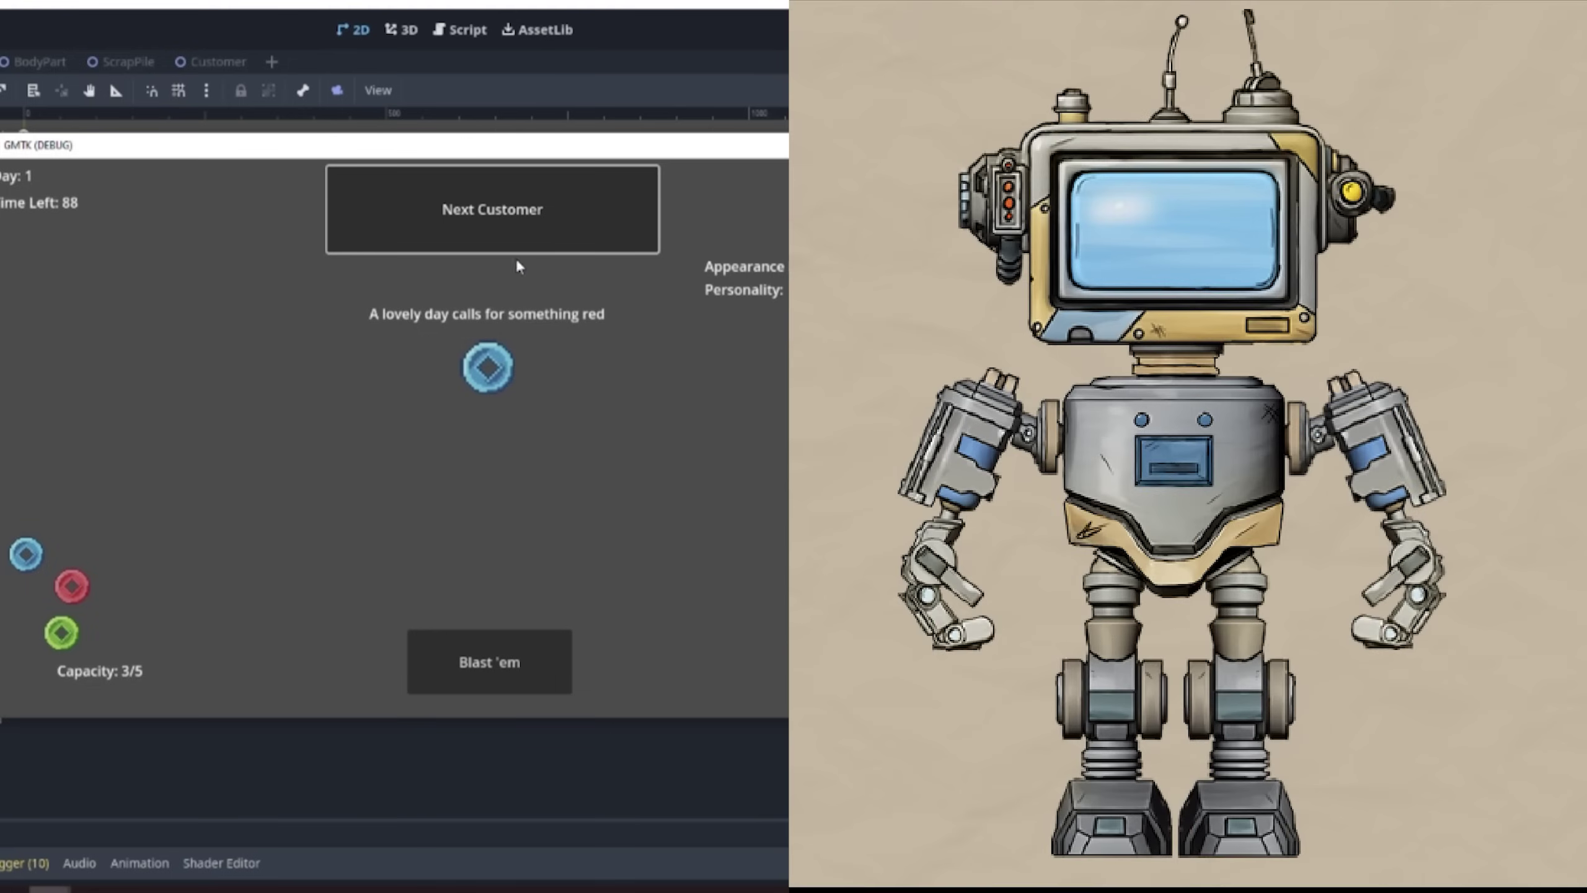
click(524, 213)
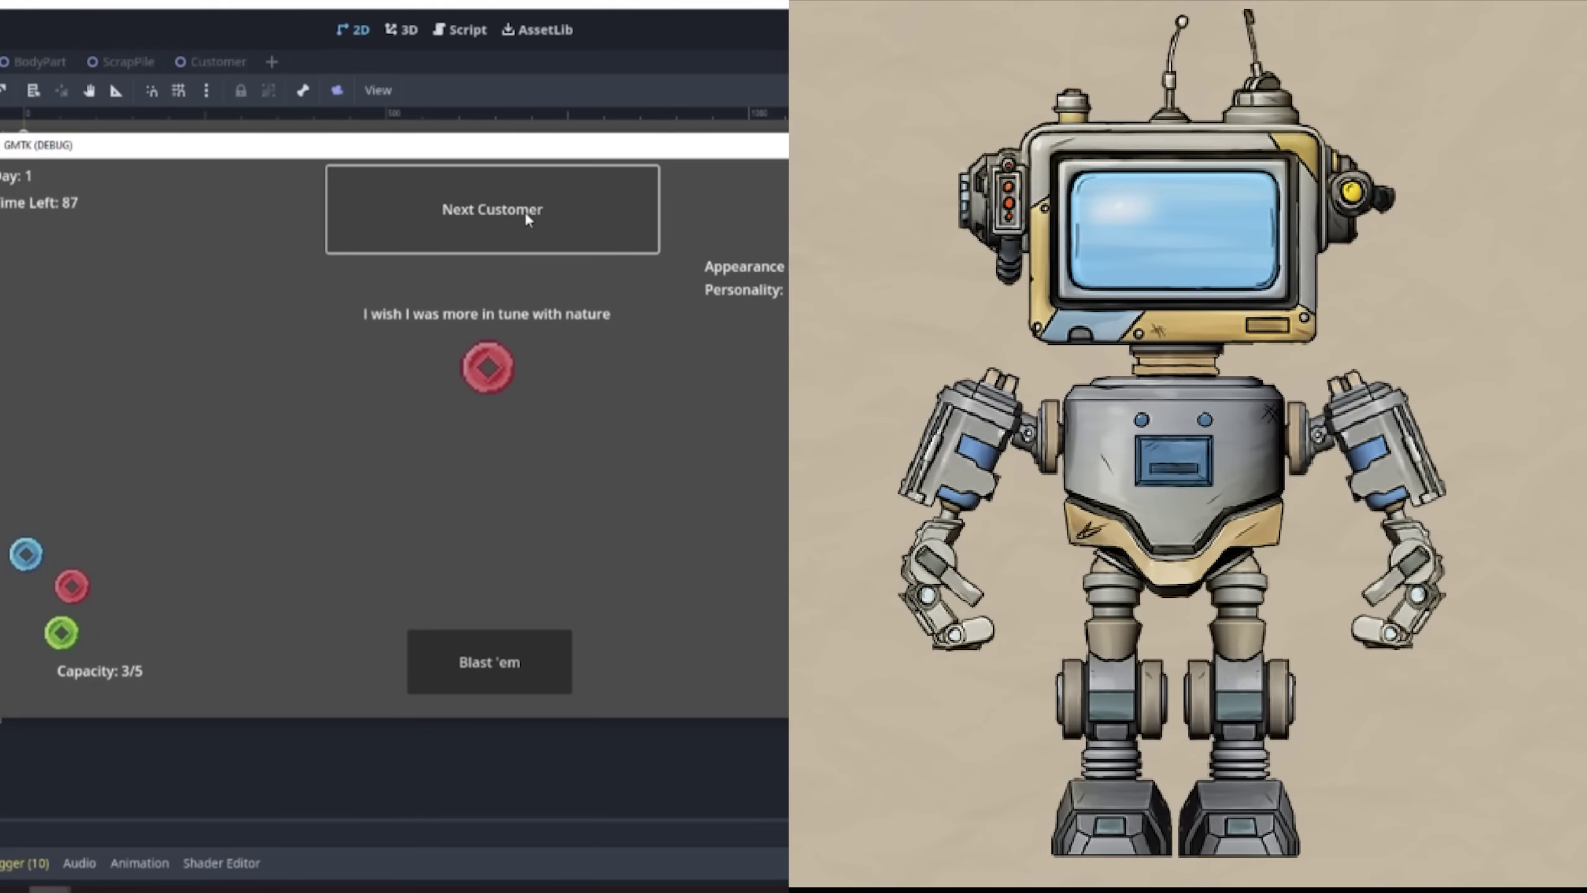
click(512, 643)
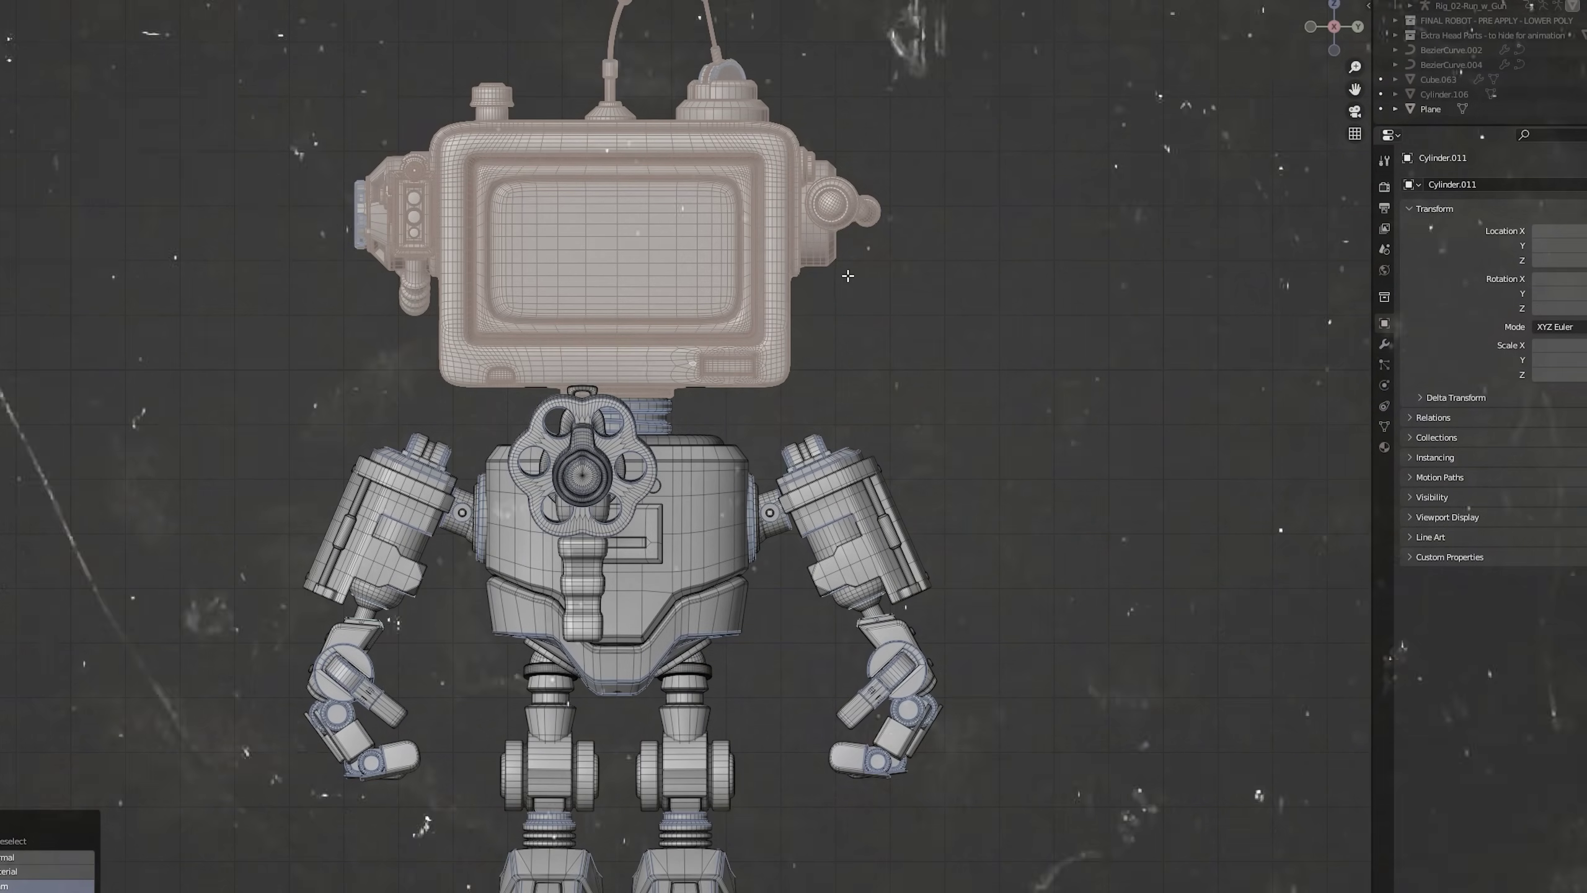
- Close the running game and open Customer.tscn in the 2D workspace
scroll(837, 296, down, 2)
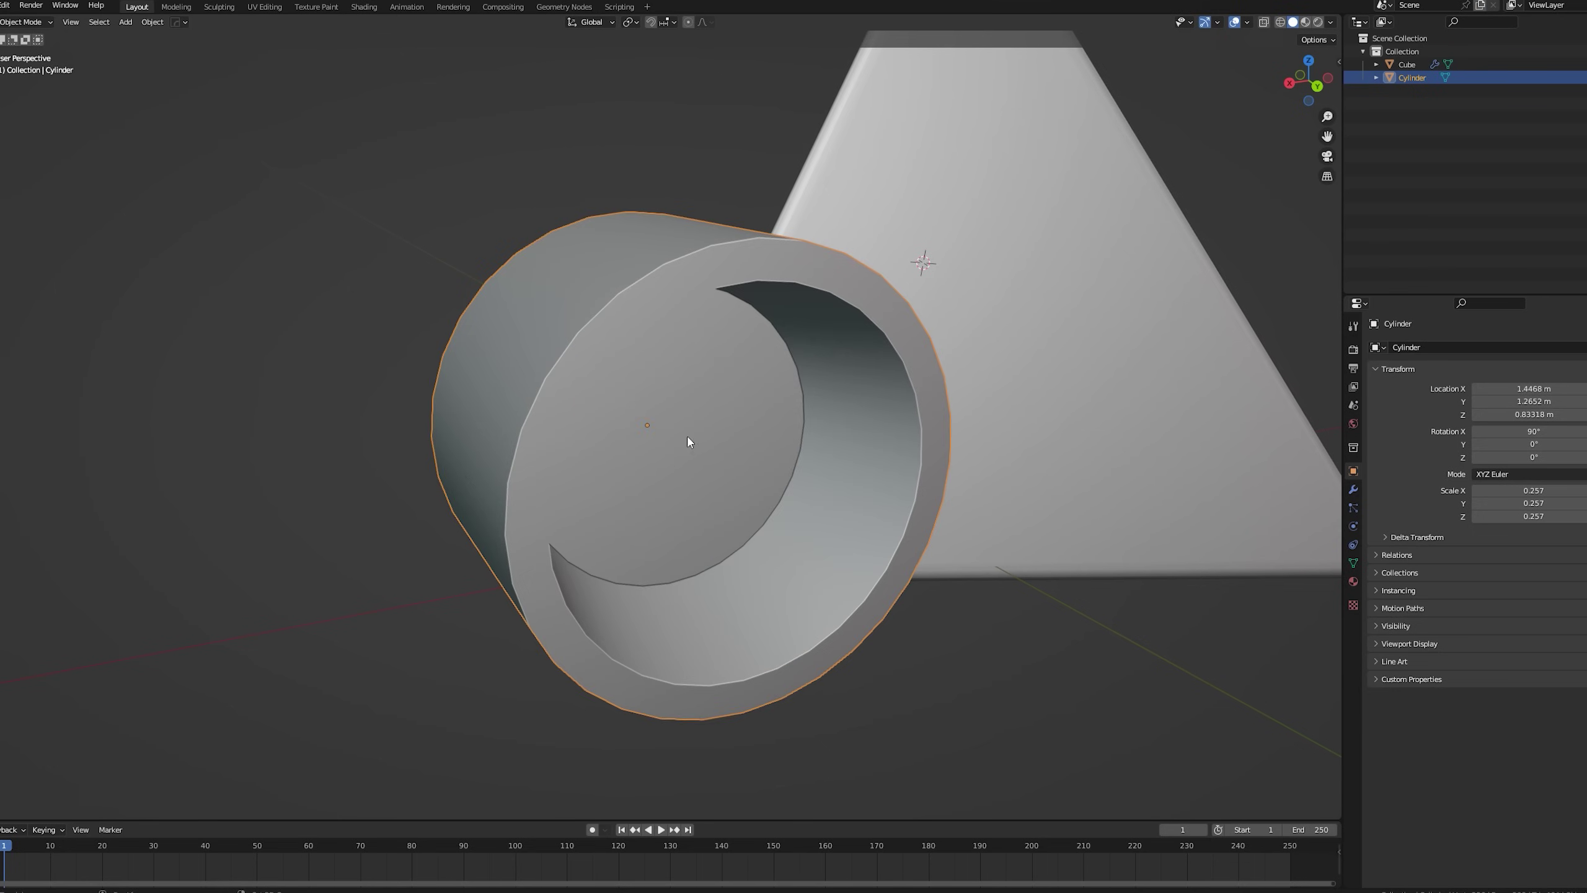
key(shift+a)
mouse_move(688, 447)
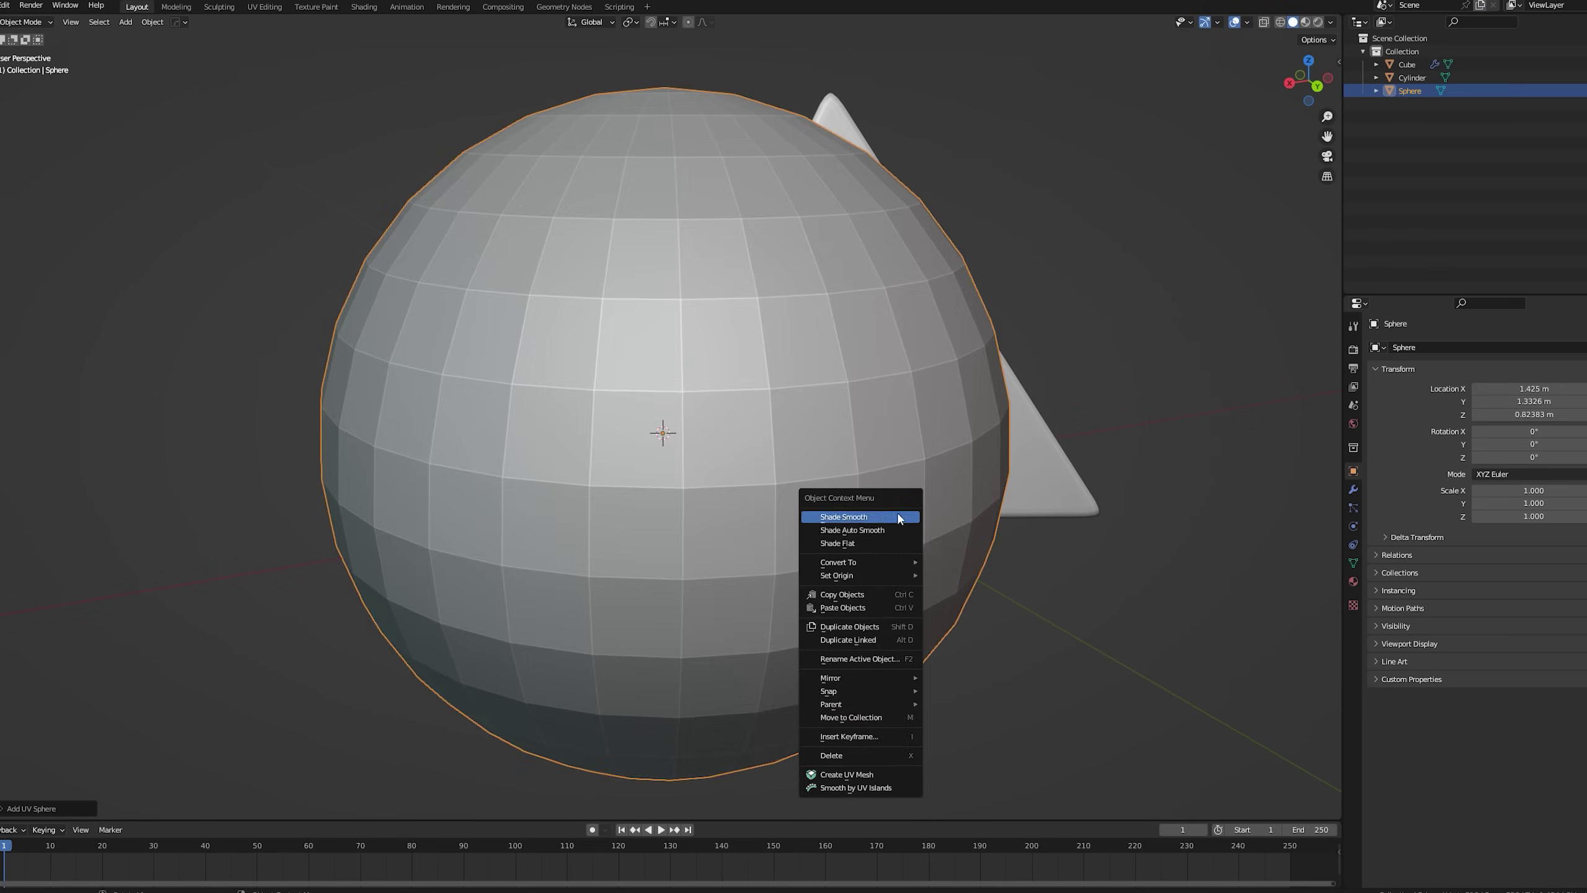
click(898, 513)
key(s)
key(Tab)
key(KP_3)
key(alt+z)
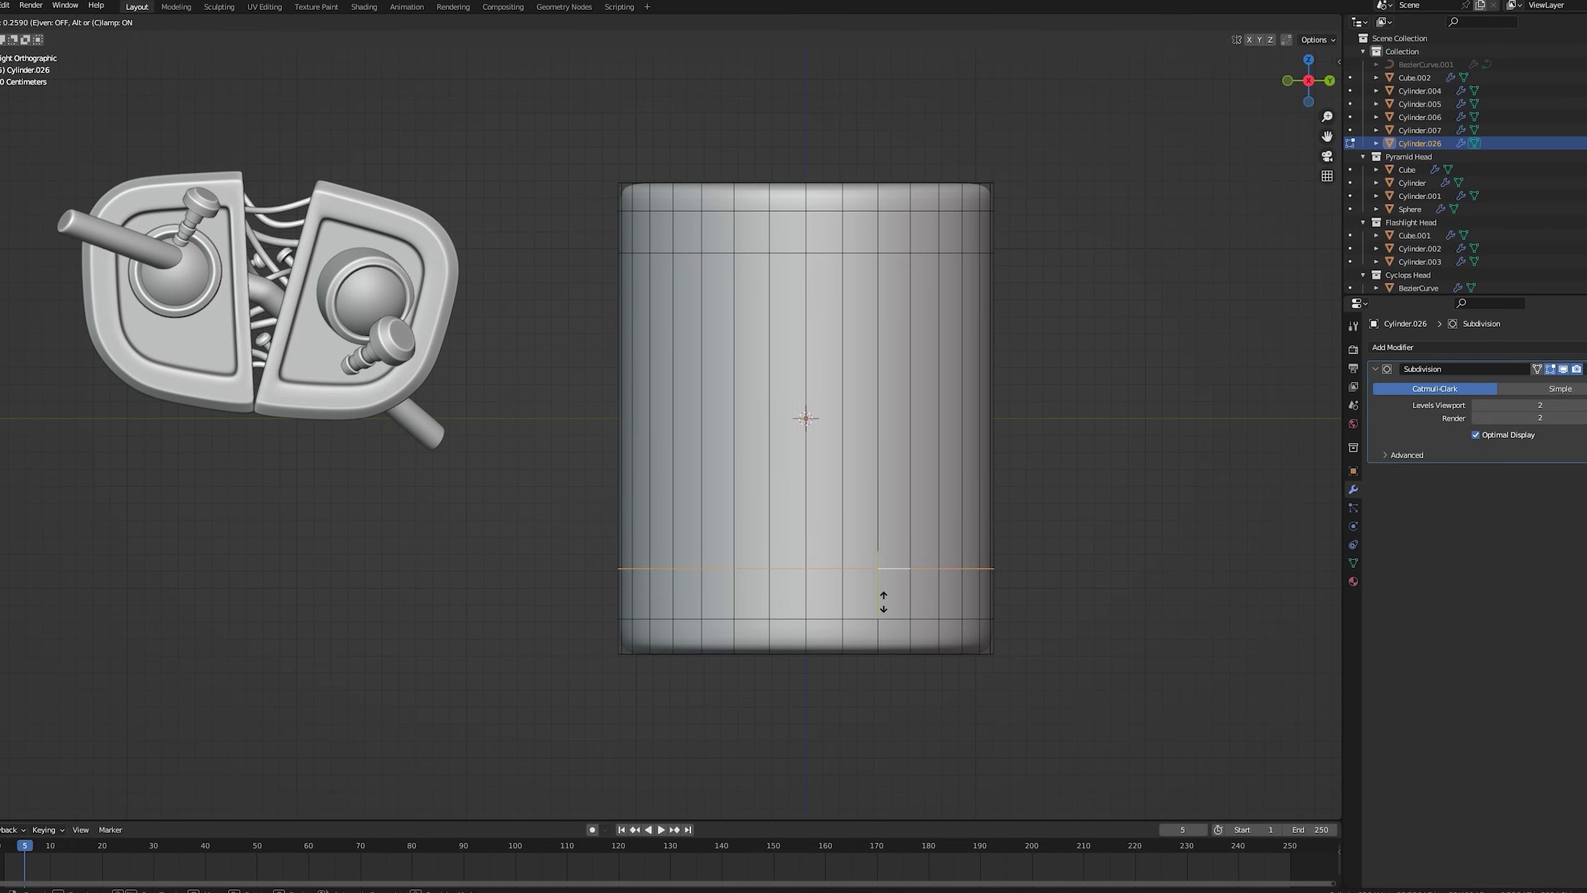
- Reposition the RightLeg sprite beneath the robot's body
ctrl+click(937, 413)
middle_drag(926, 506, 995, 542)
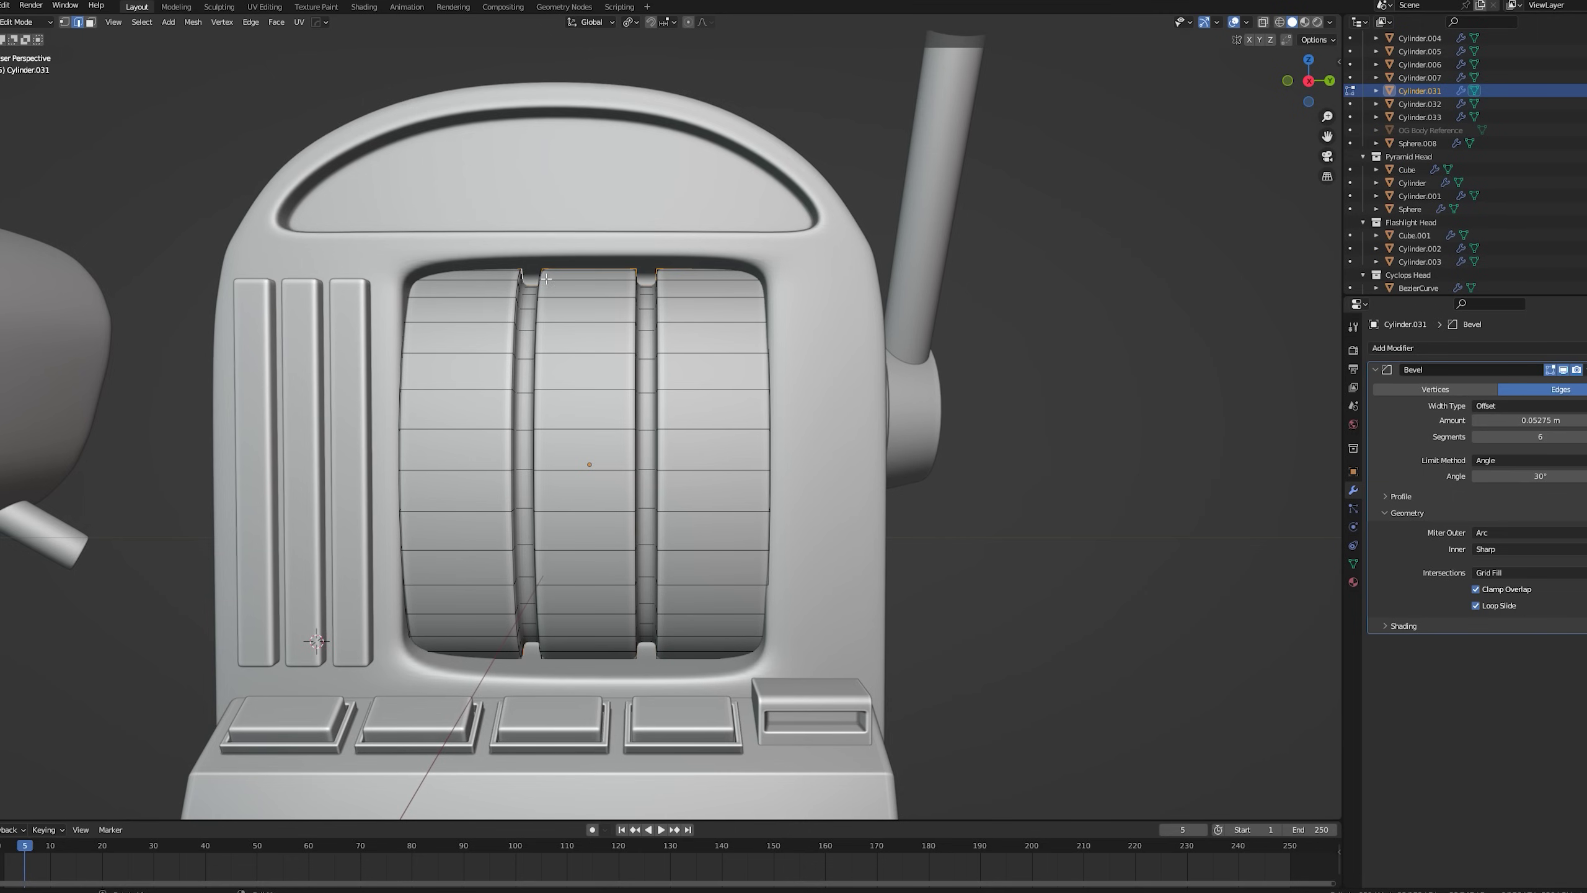
scroll(625, 375, up, 5)
click(461, 248)
key(x)
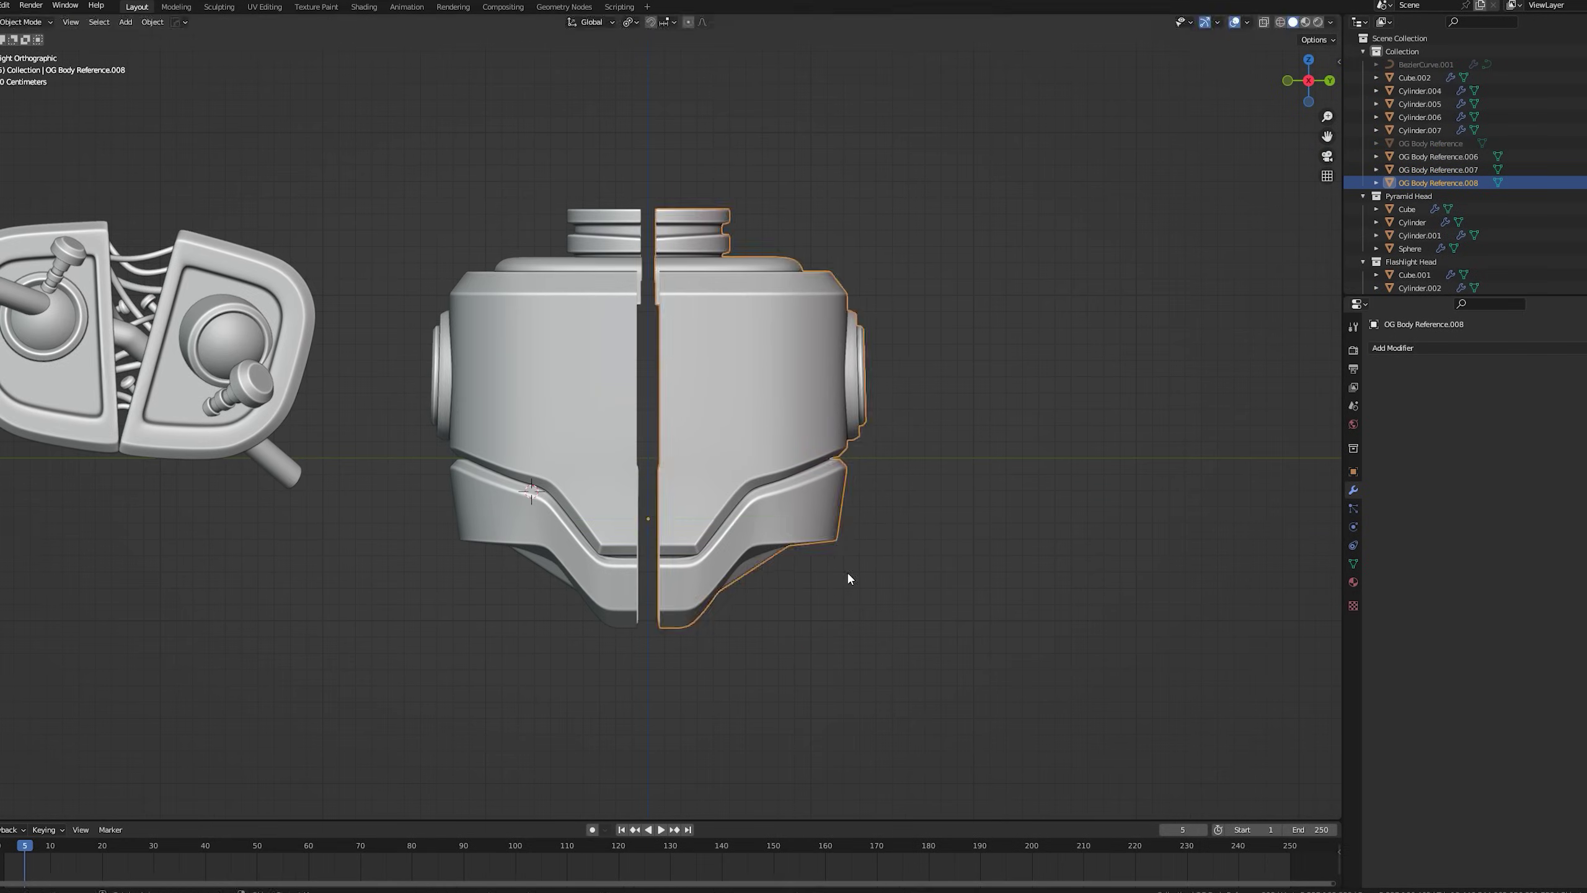
scroll(847, 571, up, 4)
key(g)
key(y)
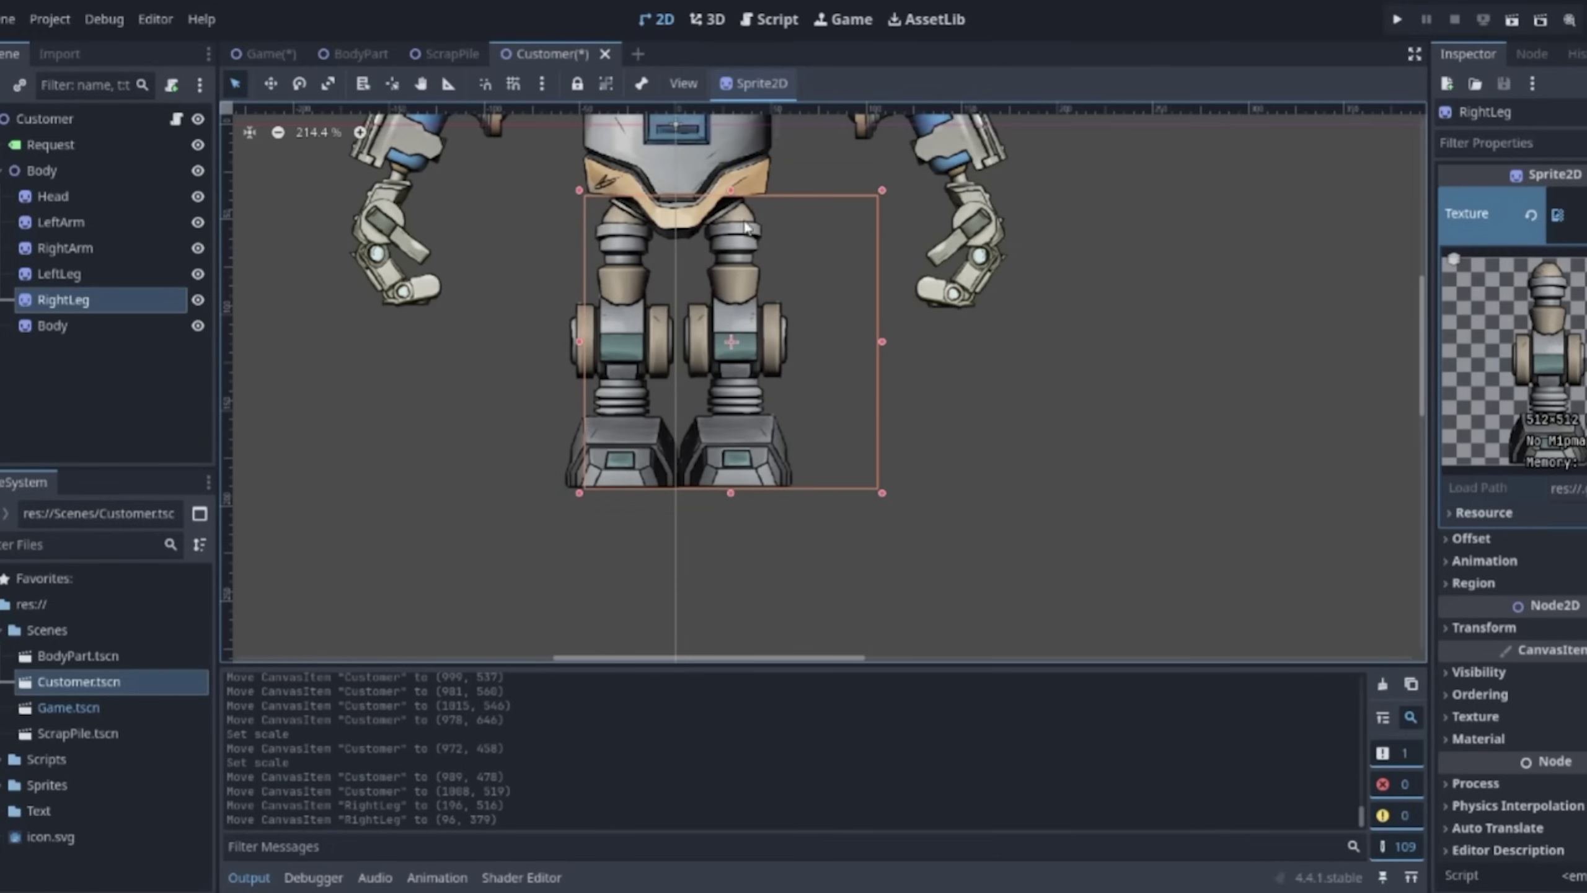
- Select the Body Sprite2D and drag it to the right with the Move tool
scroll(1023, 462, down, 3)
click(774, 223)
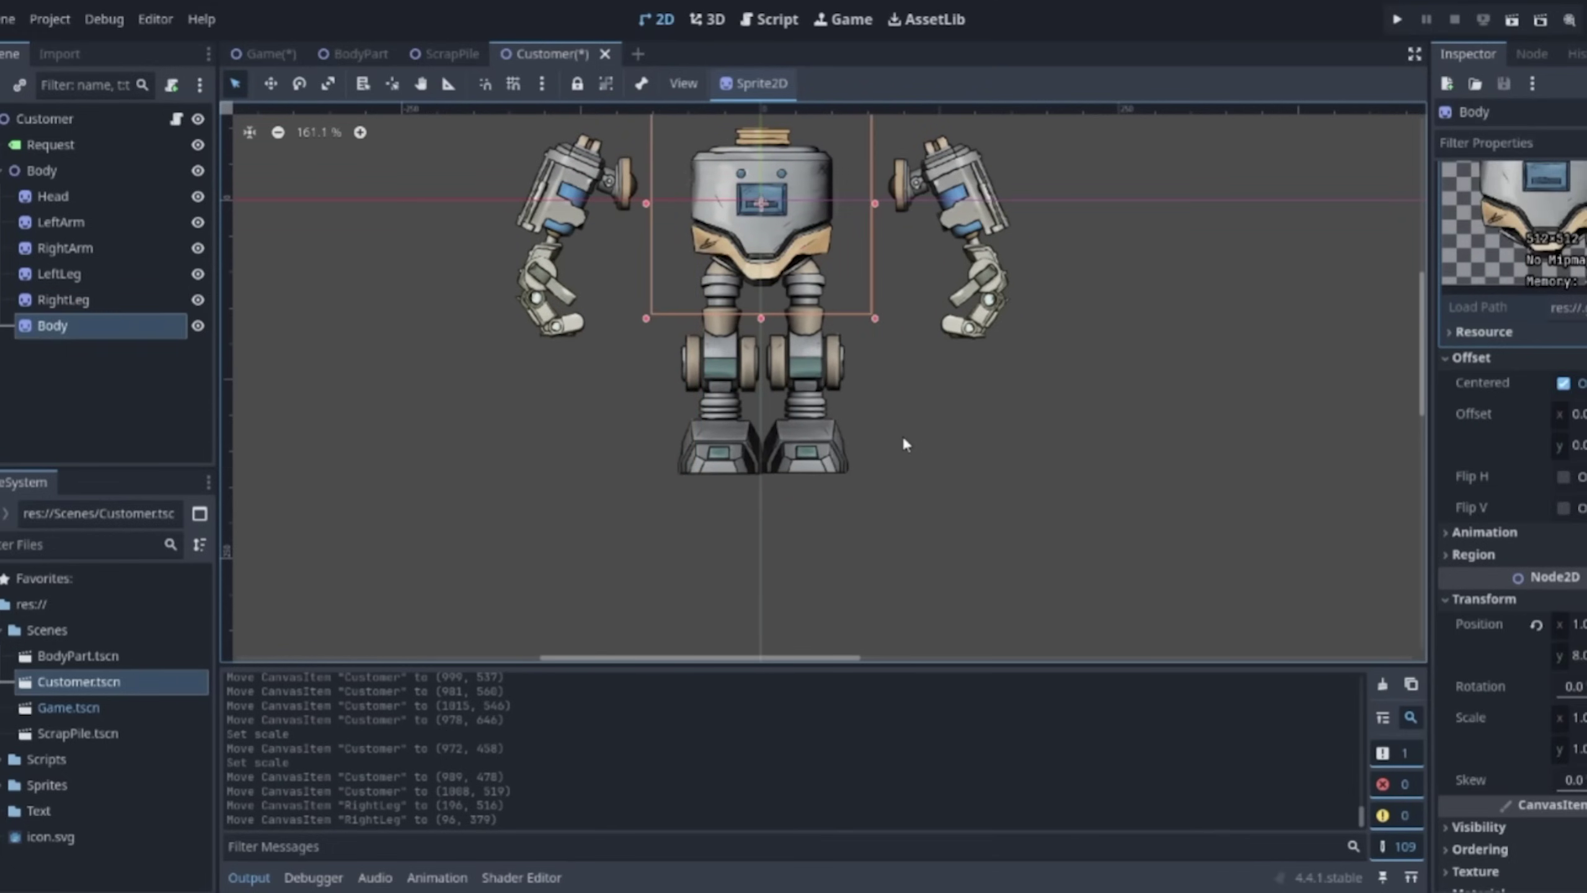
ctrl+scroll(741, 314, up, 5)
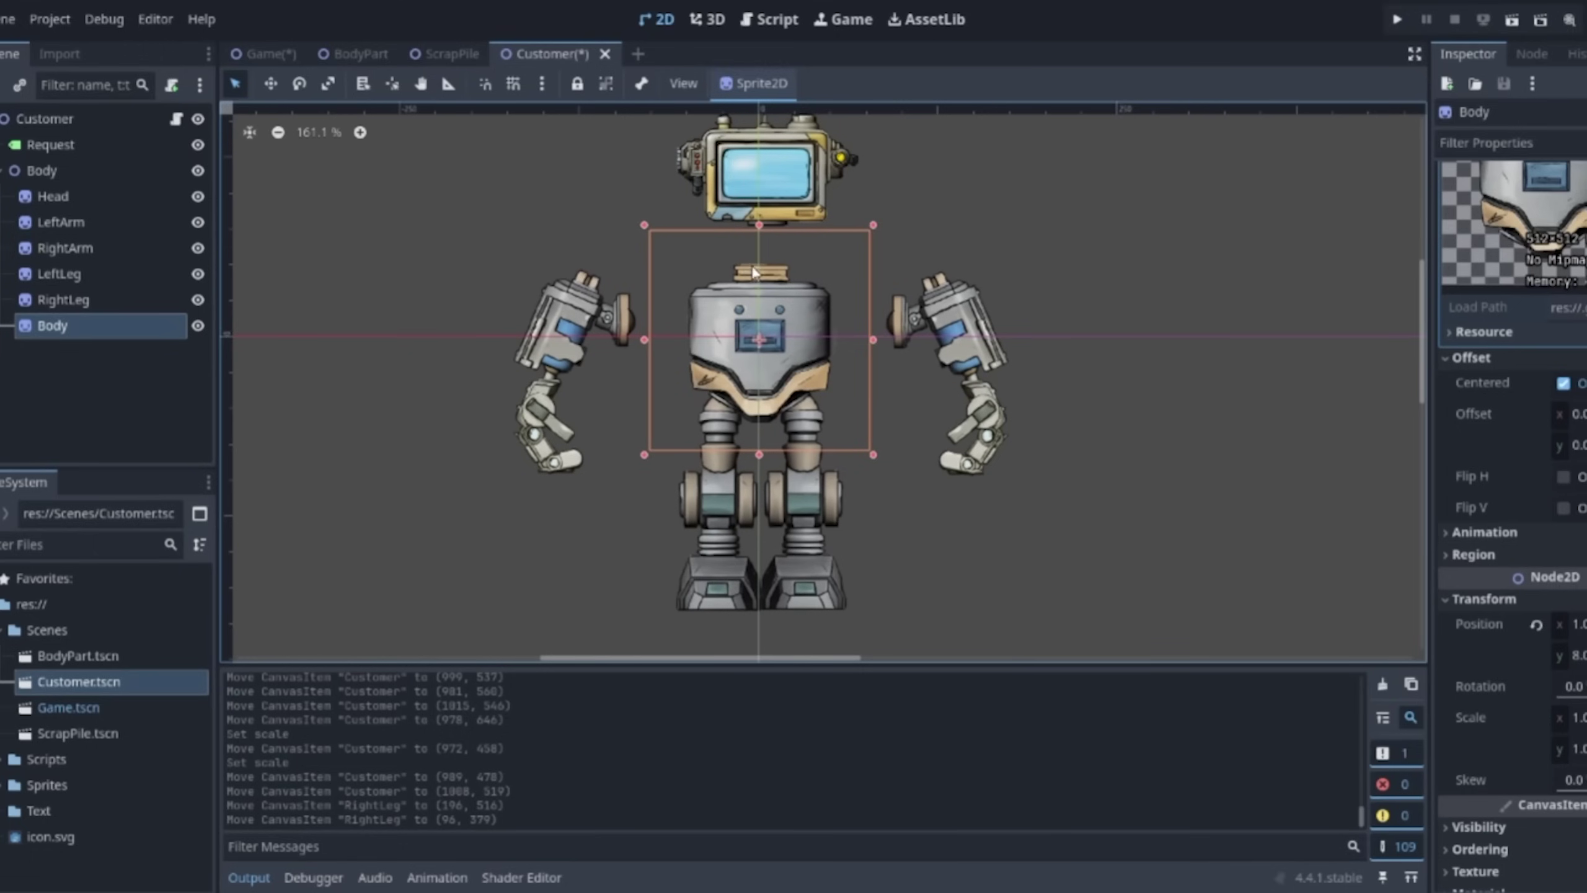
drag(778, 311, 1215, 258)
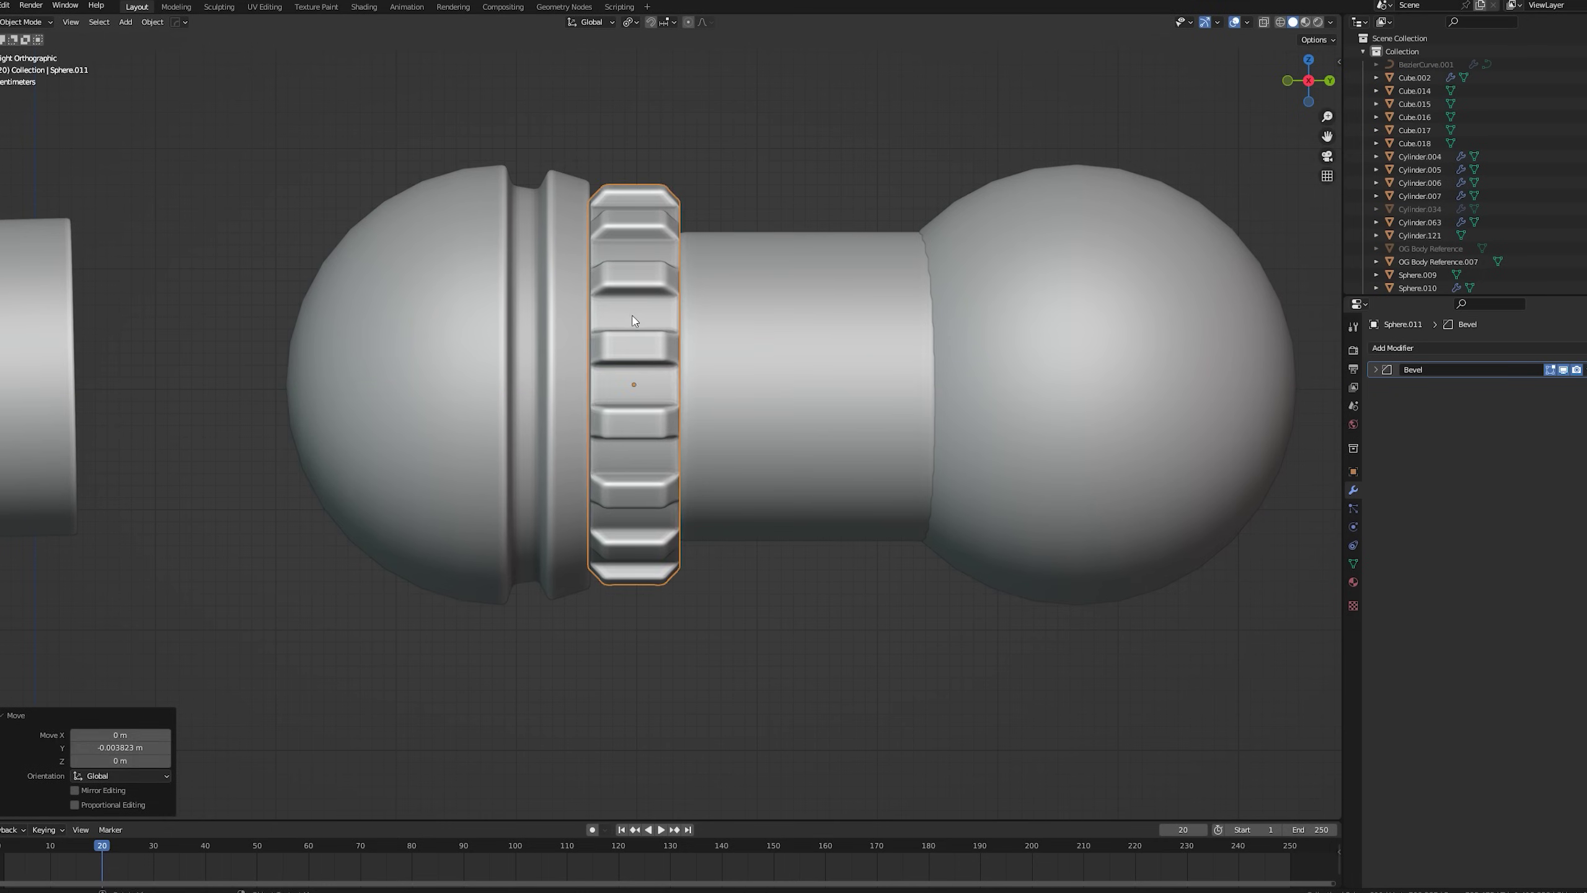
scroll(608, 313, down, 4)
scroll(668, 291, up, 3)
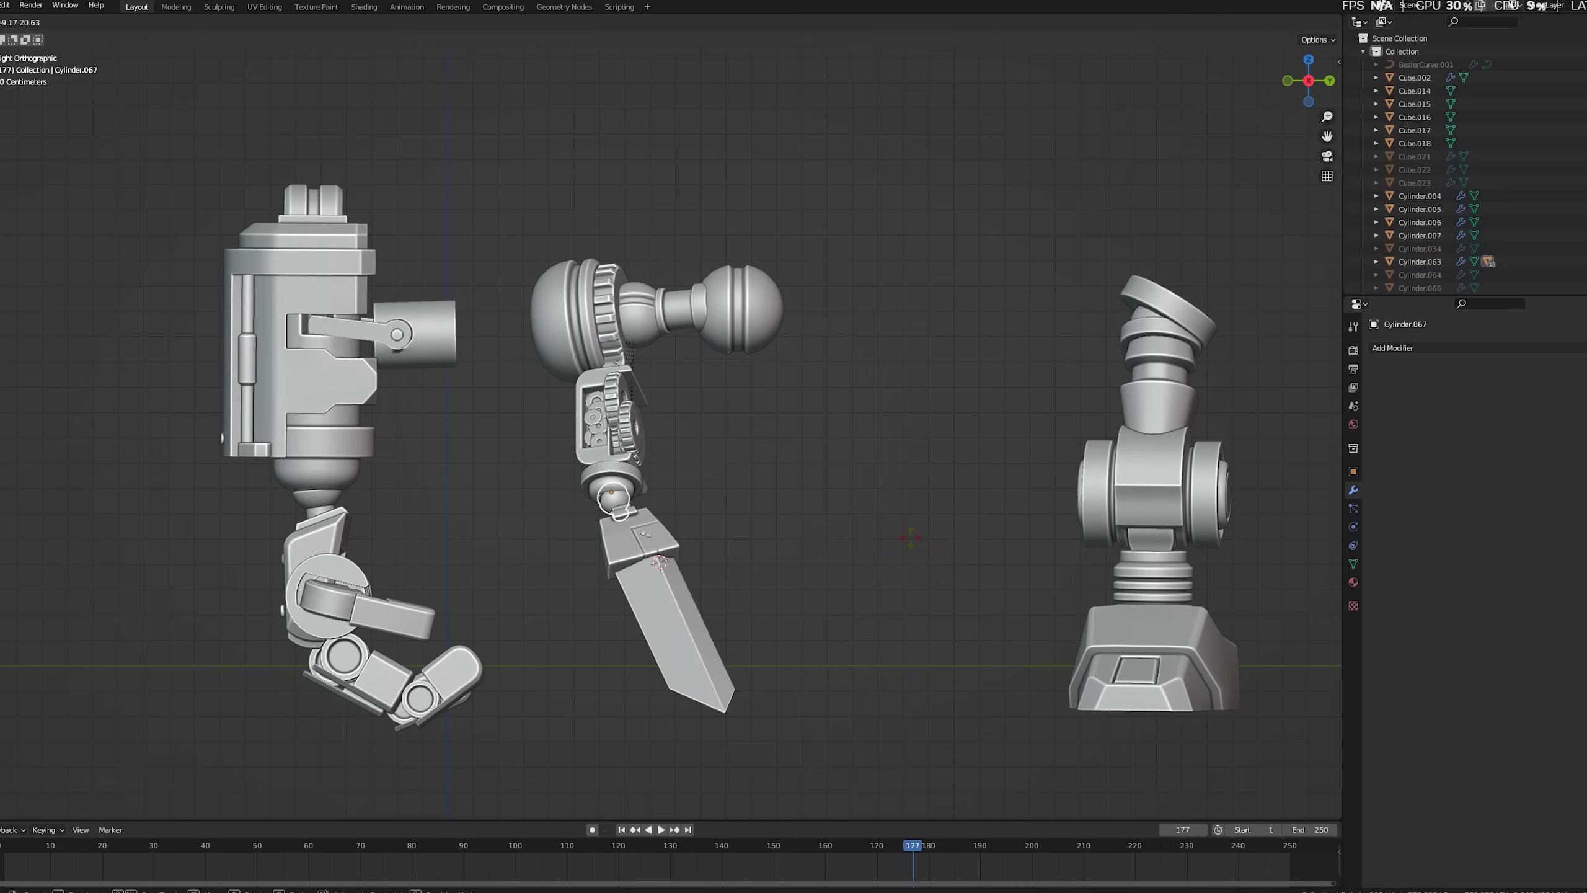
- Confirm the blade's rotation and scale the cylinder's new top ring
click(860, 537)
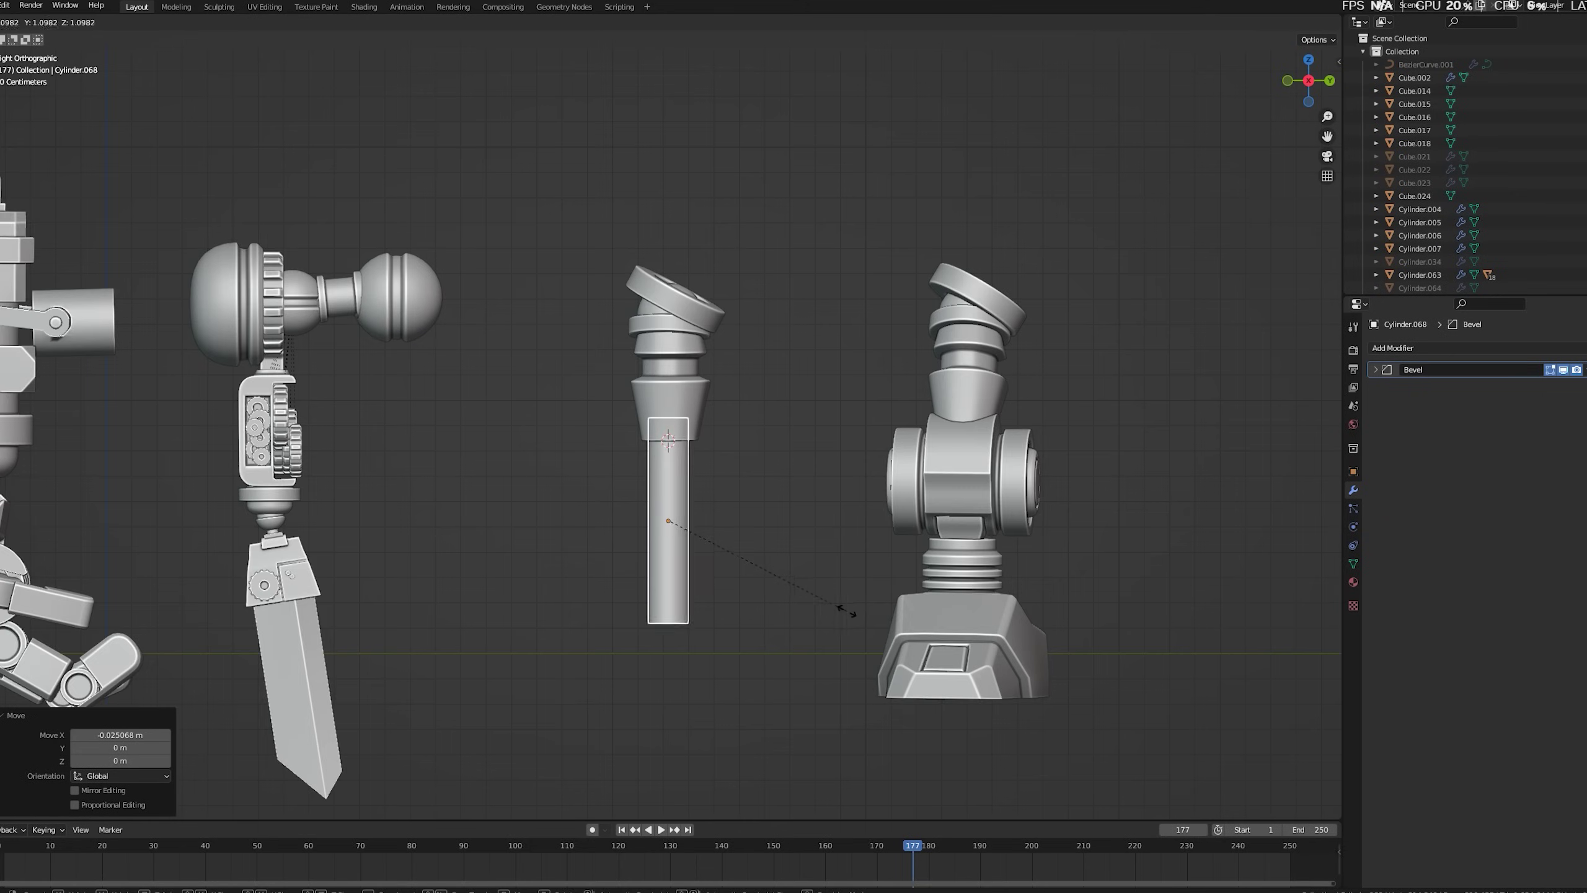
key(s)
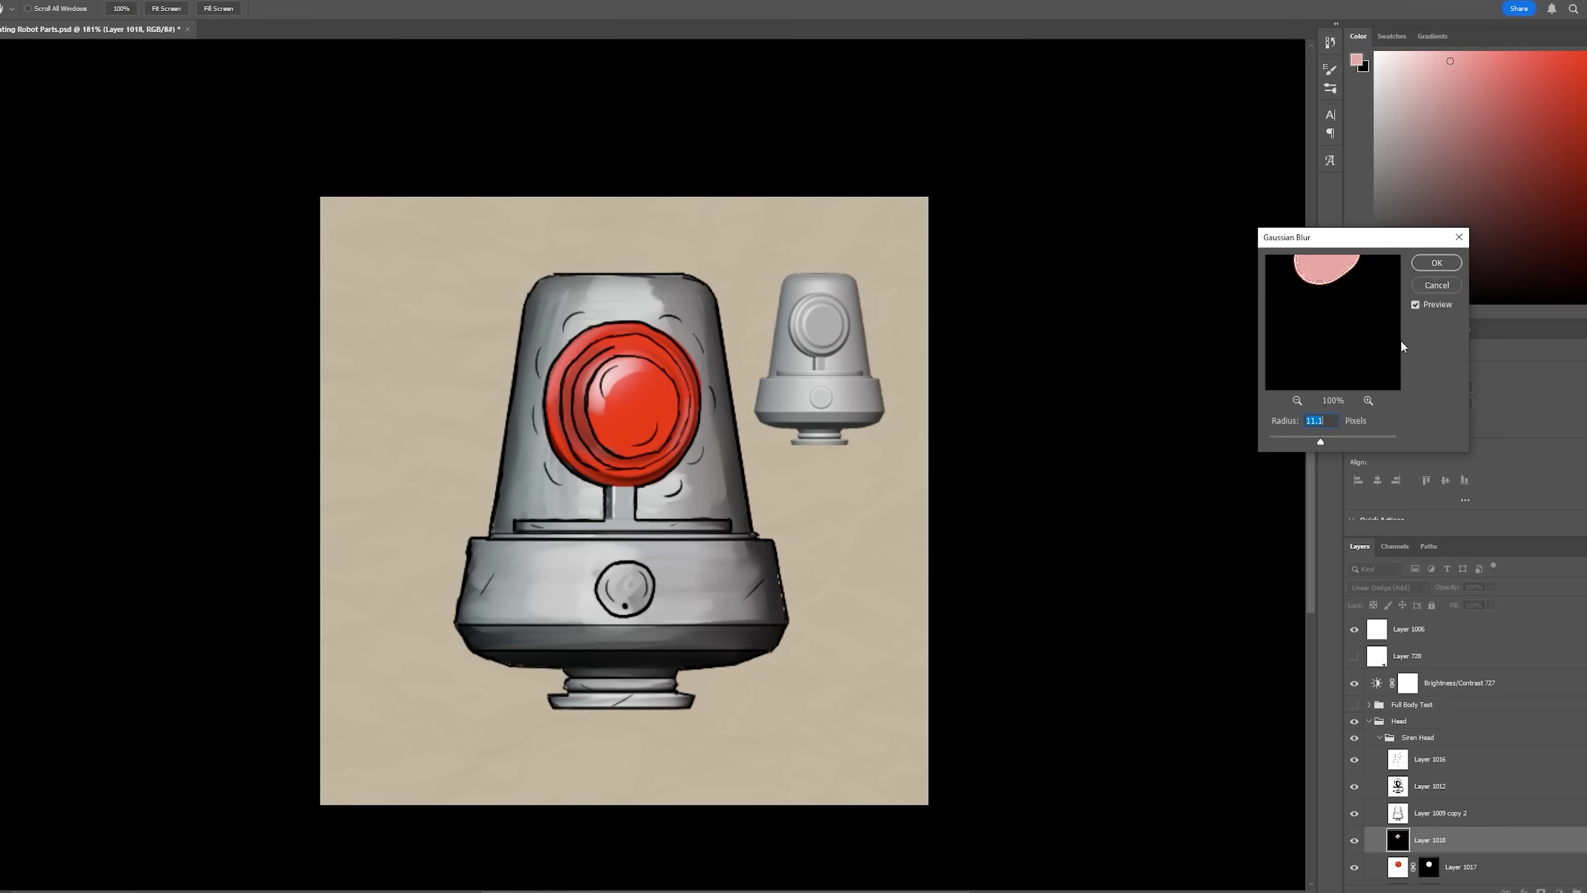
- Apply the Gaussian blur to Layer 1018's red glow and resize it over the lamp
key(Return)
key(ctrl+t)
drag(630, 372, 643, 397)
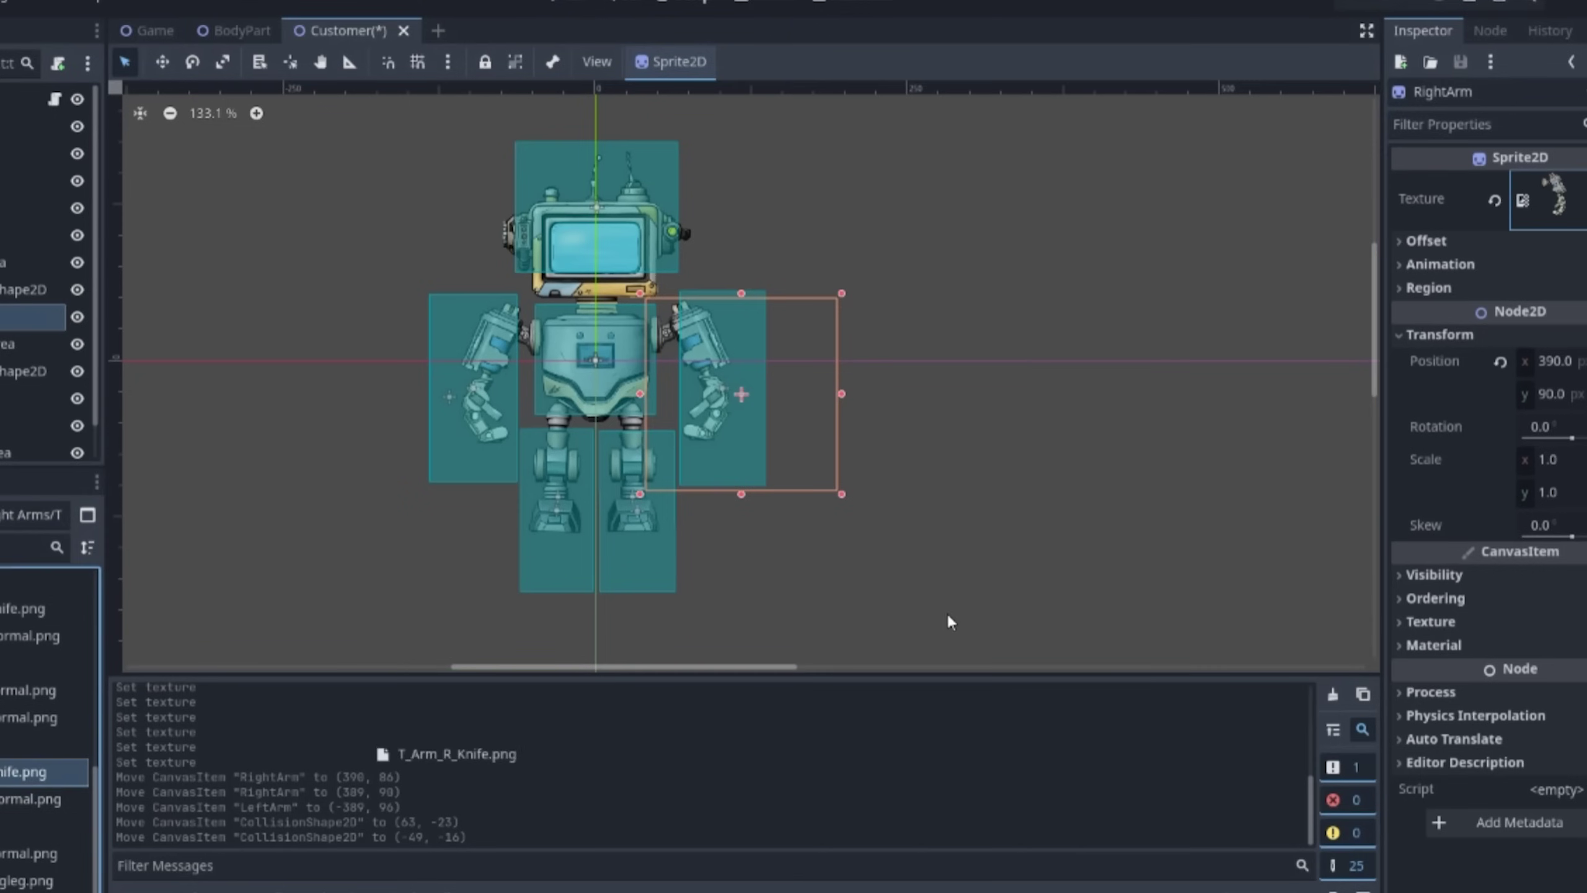
- Add the left peg leg to the selected layers
scroll(685, 395, up, 5)
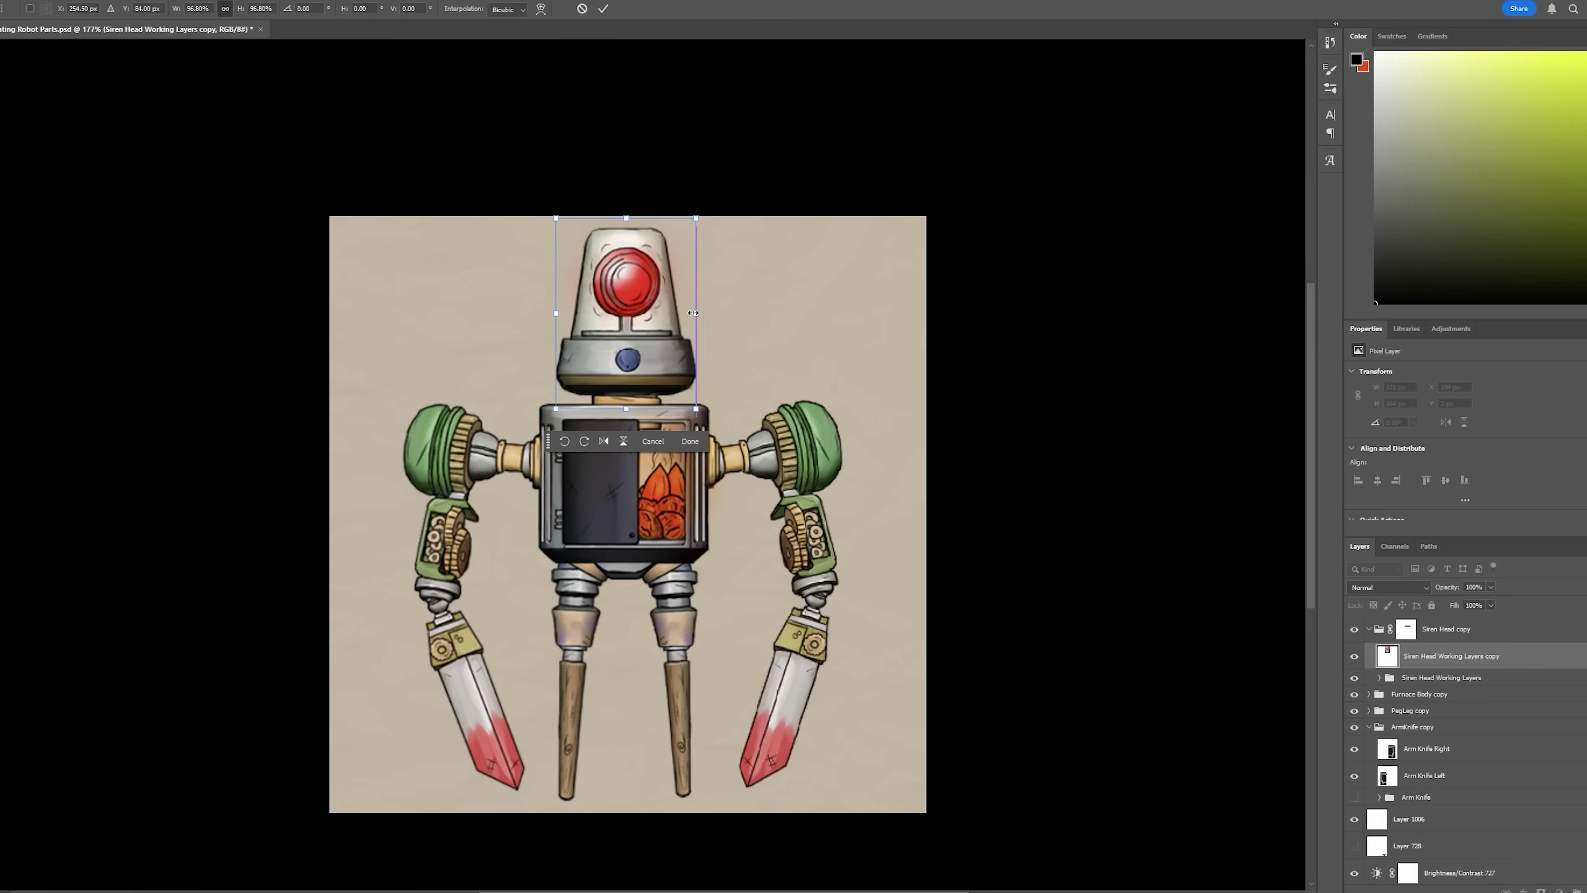
key(shift+alt+bracketleft)
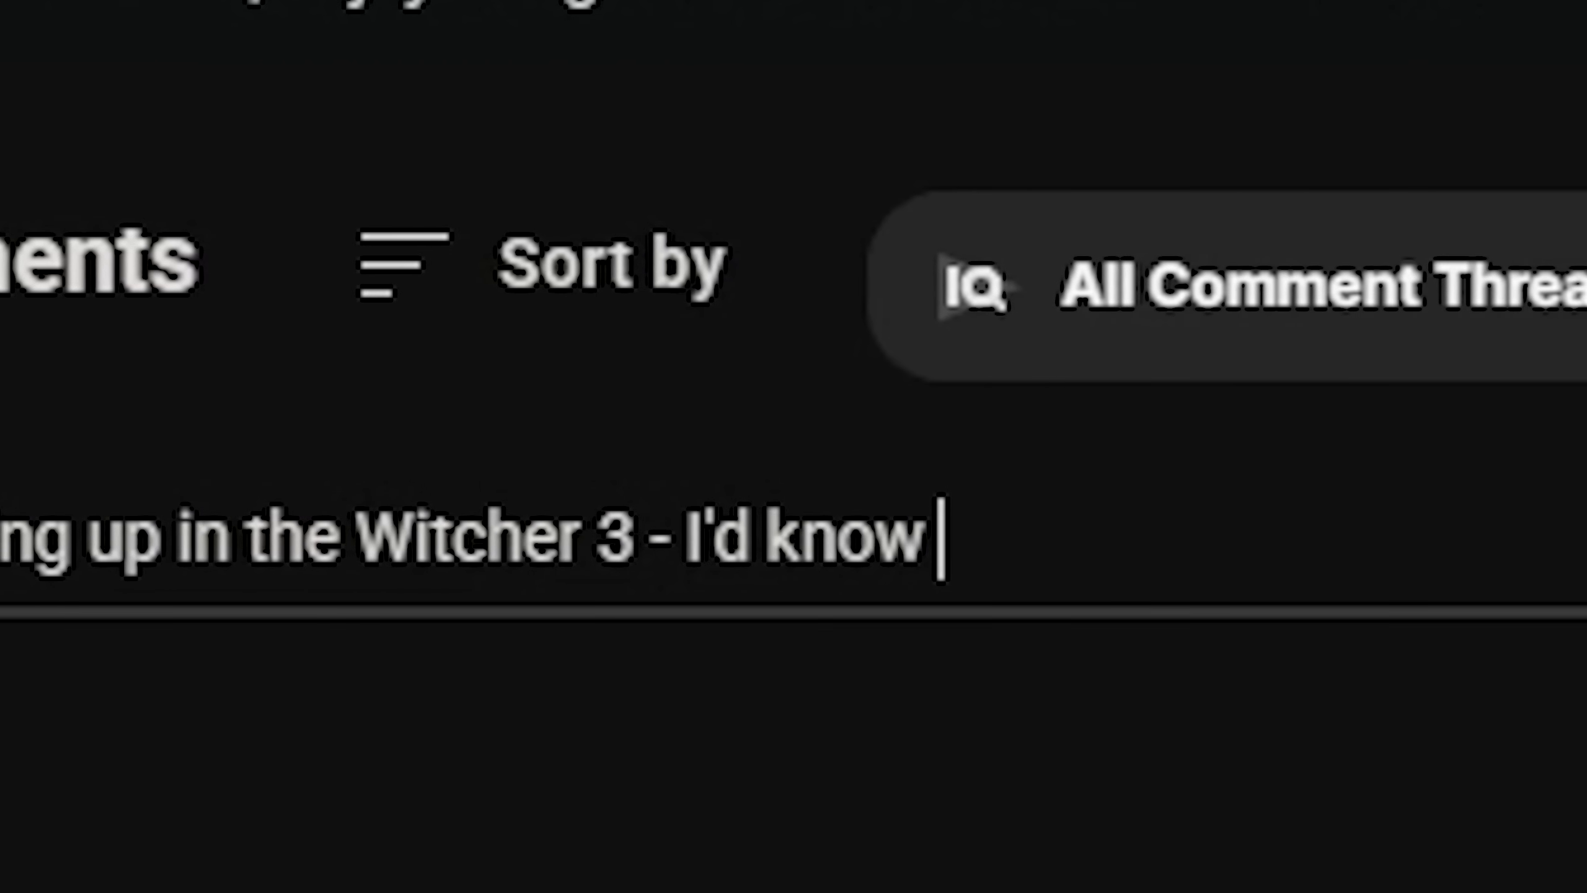
- Finish the Witcher 3 comment, then search Uppbeat for 'shotgun' and preview the blast sound
text(where)
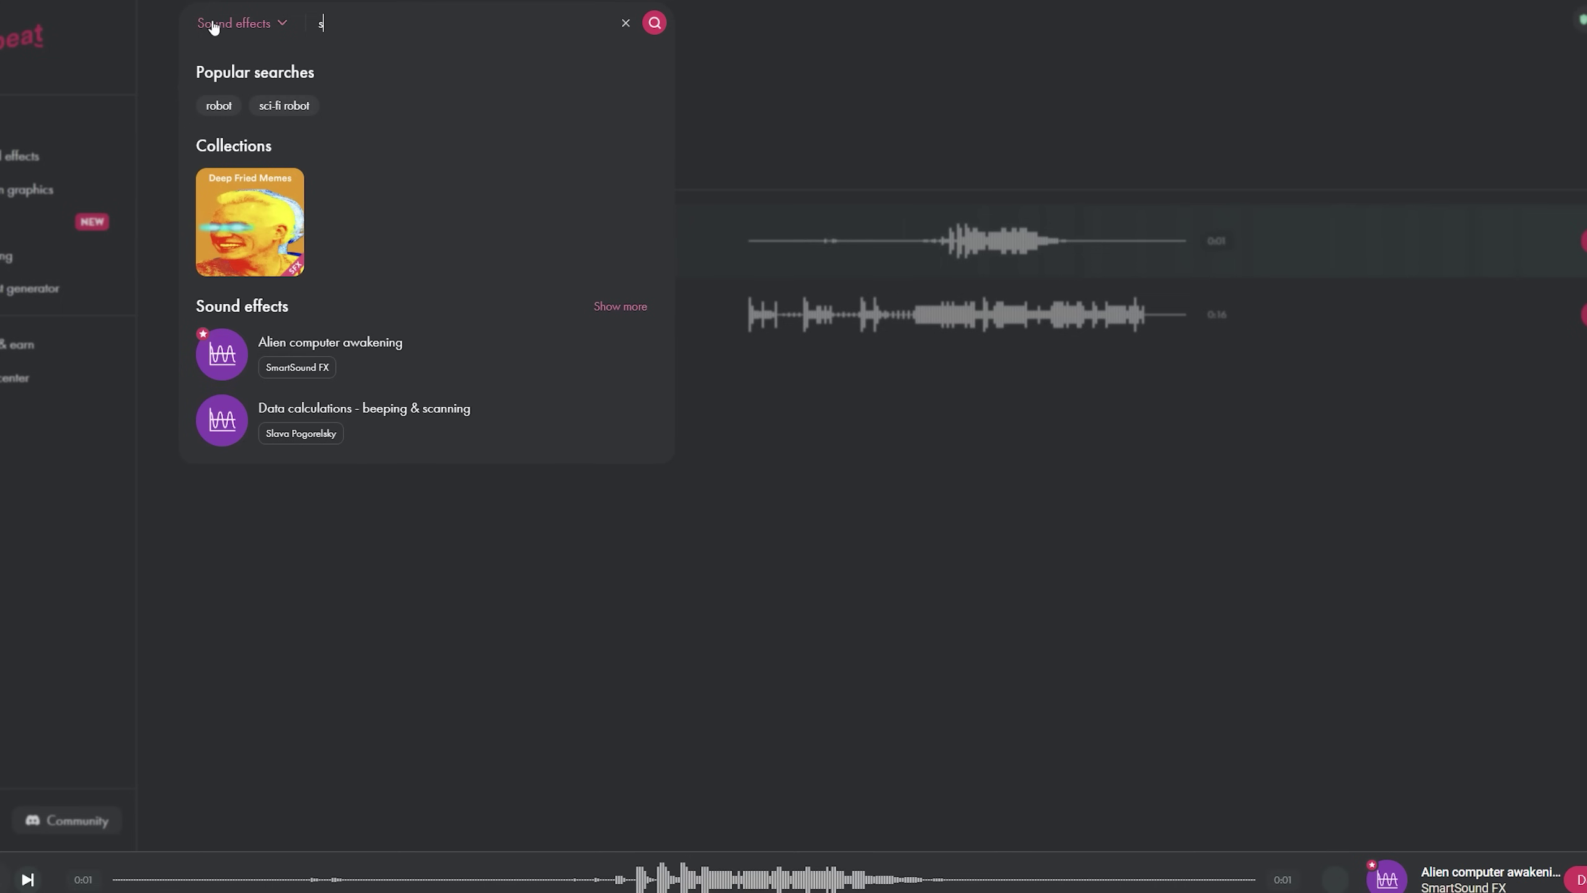
text(shotgun)
key(Return)
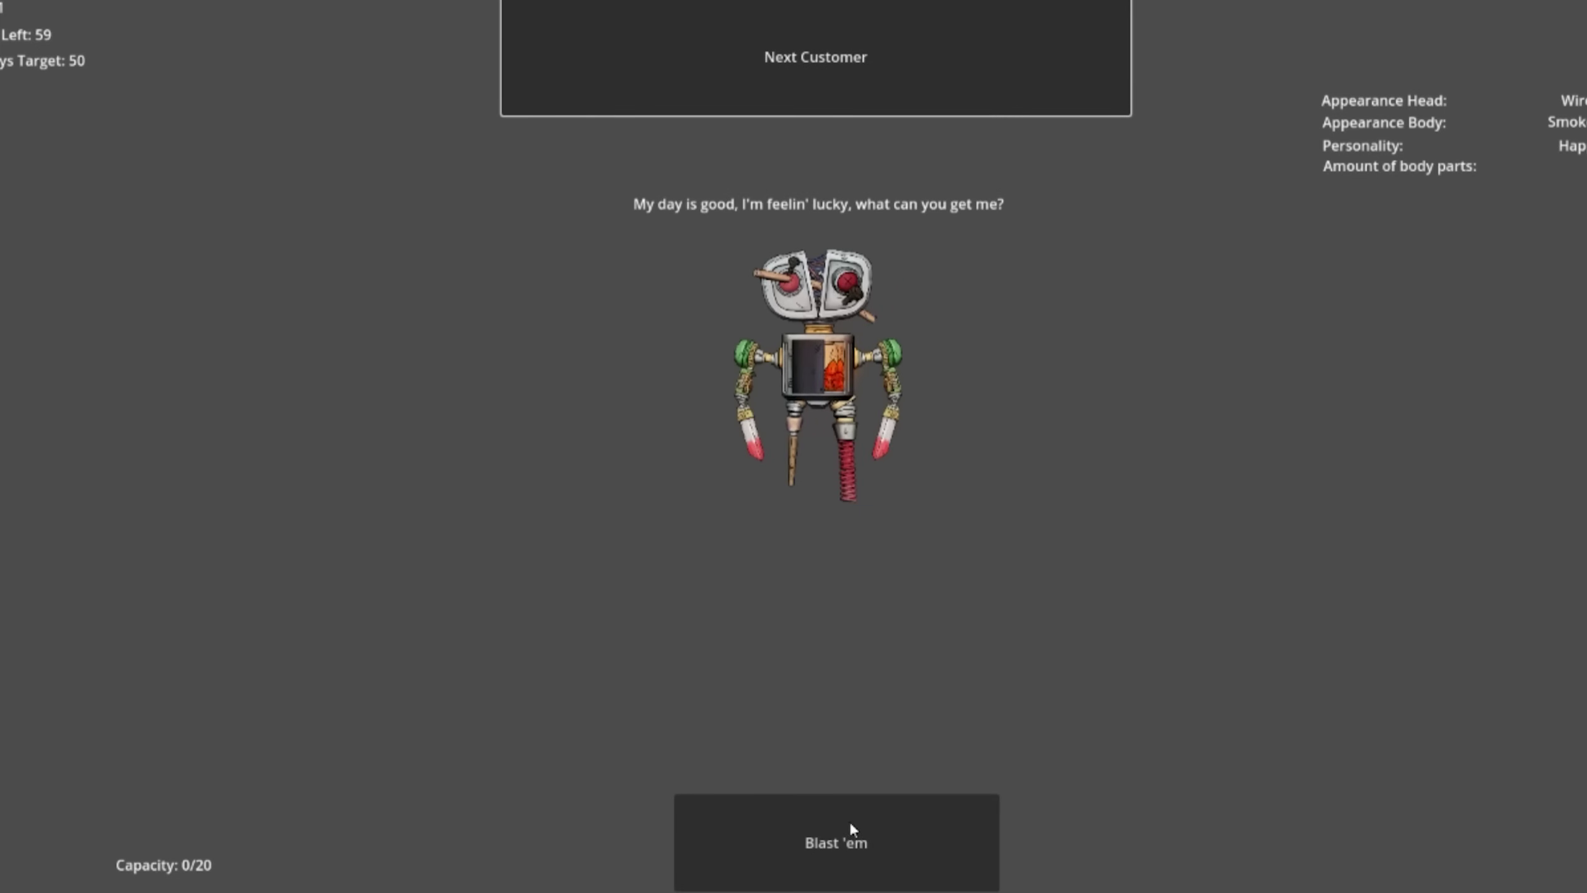
click(851, 825)
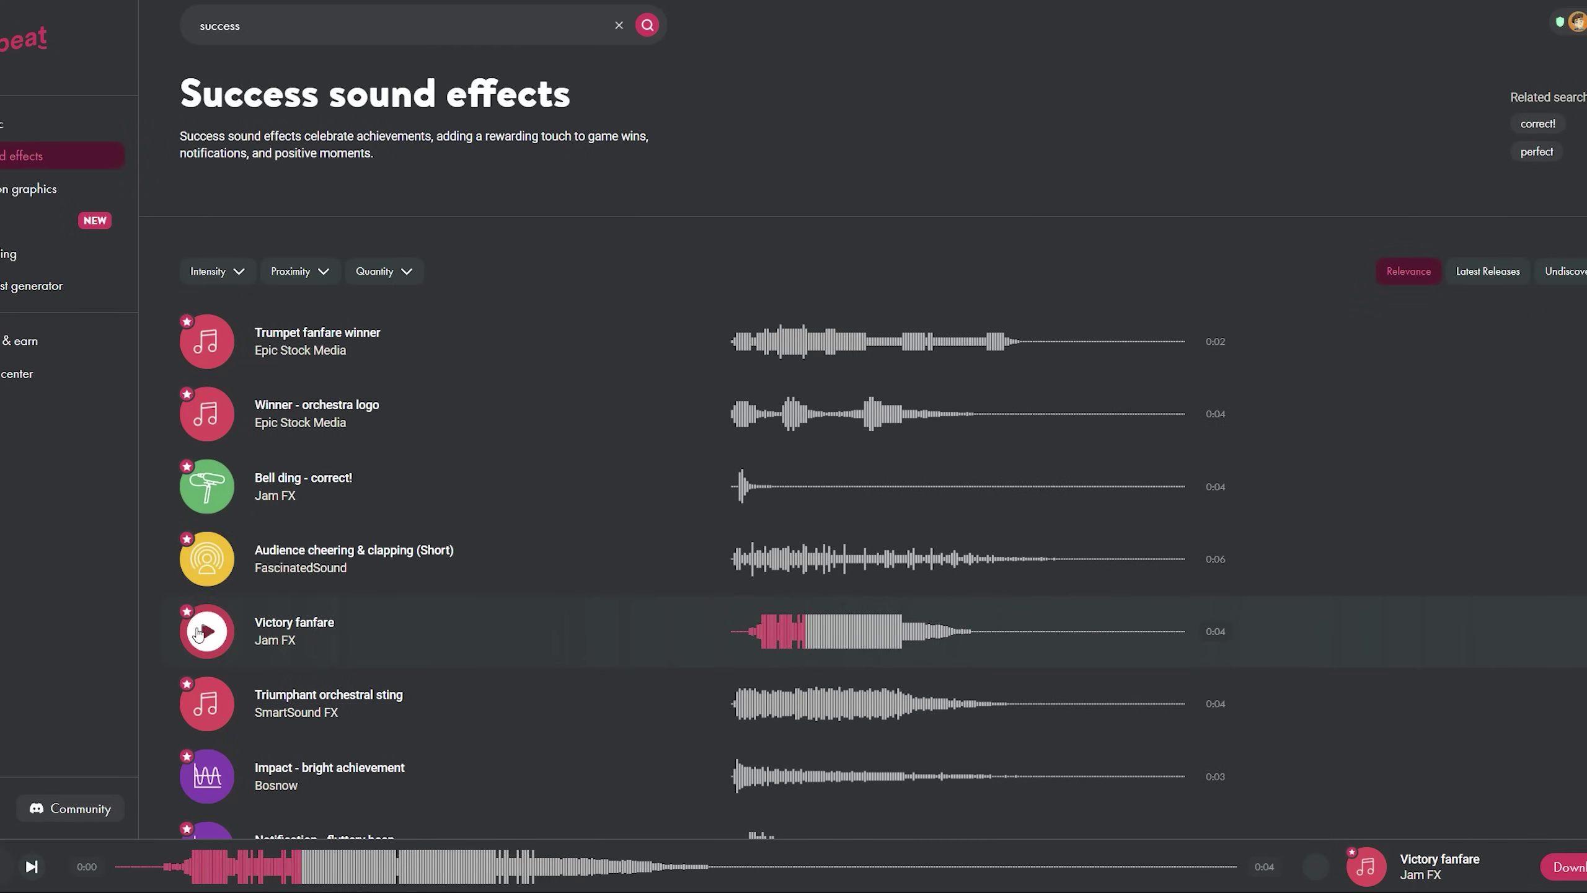
scroll(199, 633, down, 5)
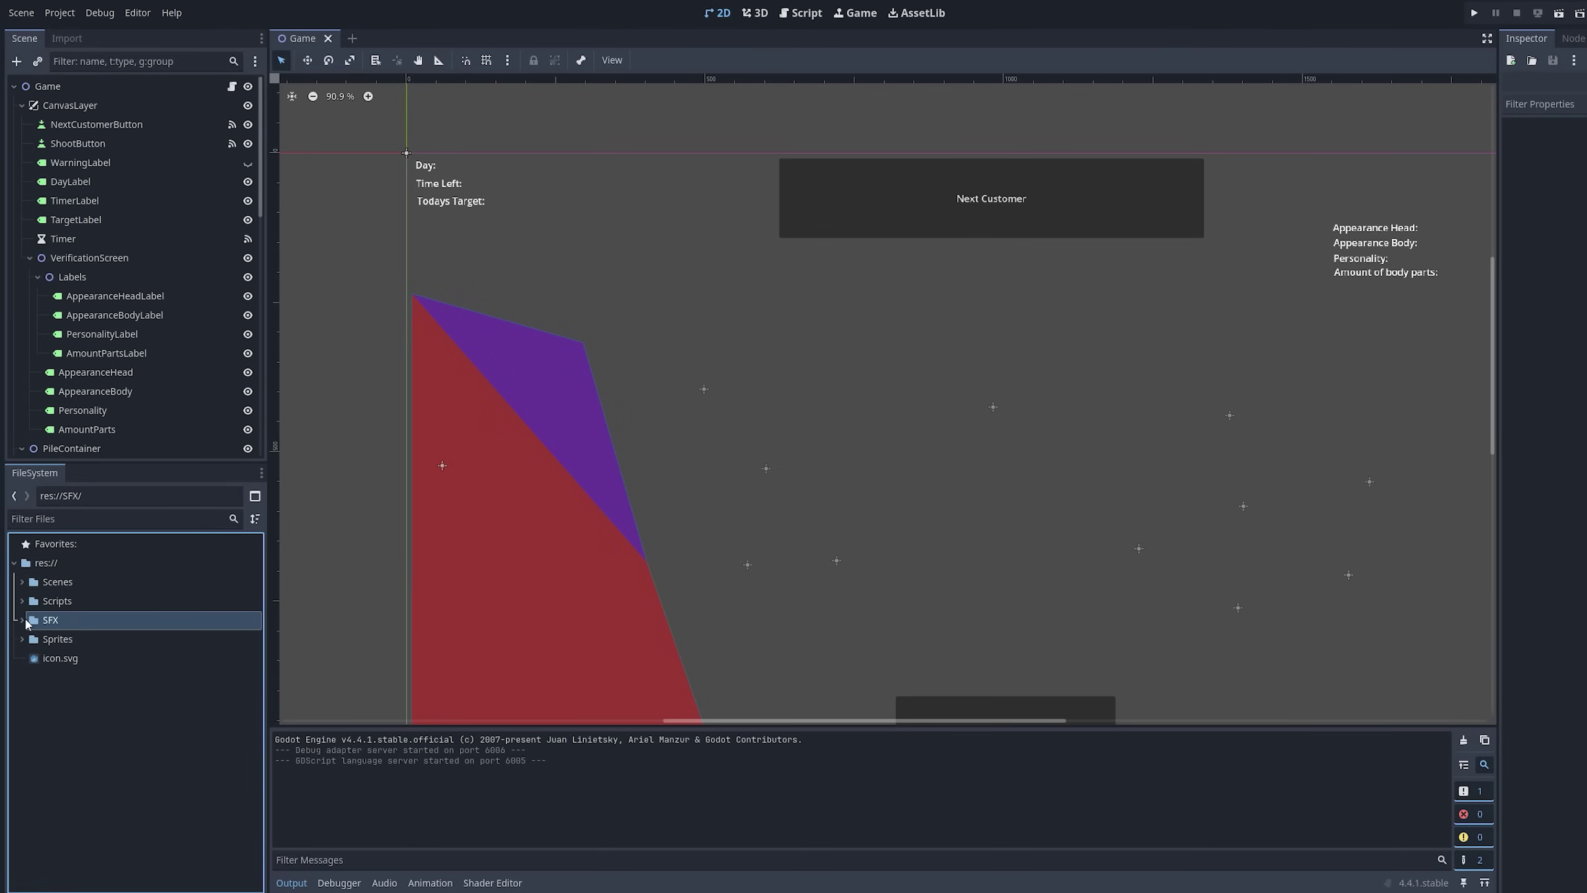
- Create an AudioStreamPlayer2D node and set its Stream to SFX_DoorOpening.mp3 from res://SFX
click(23, 621)
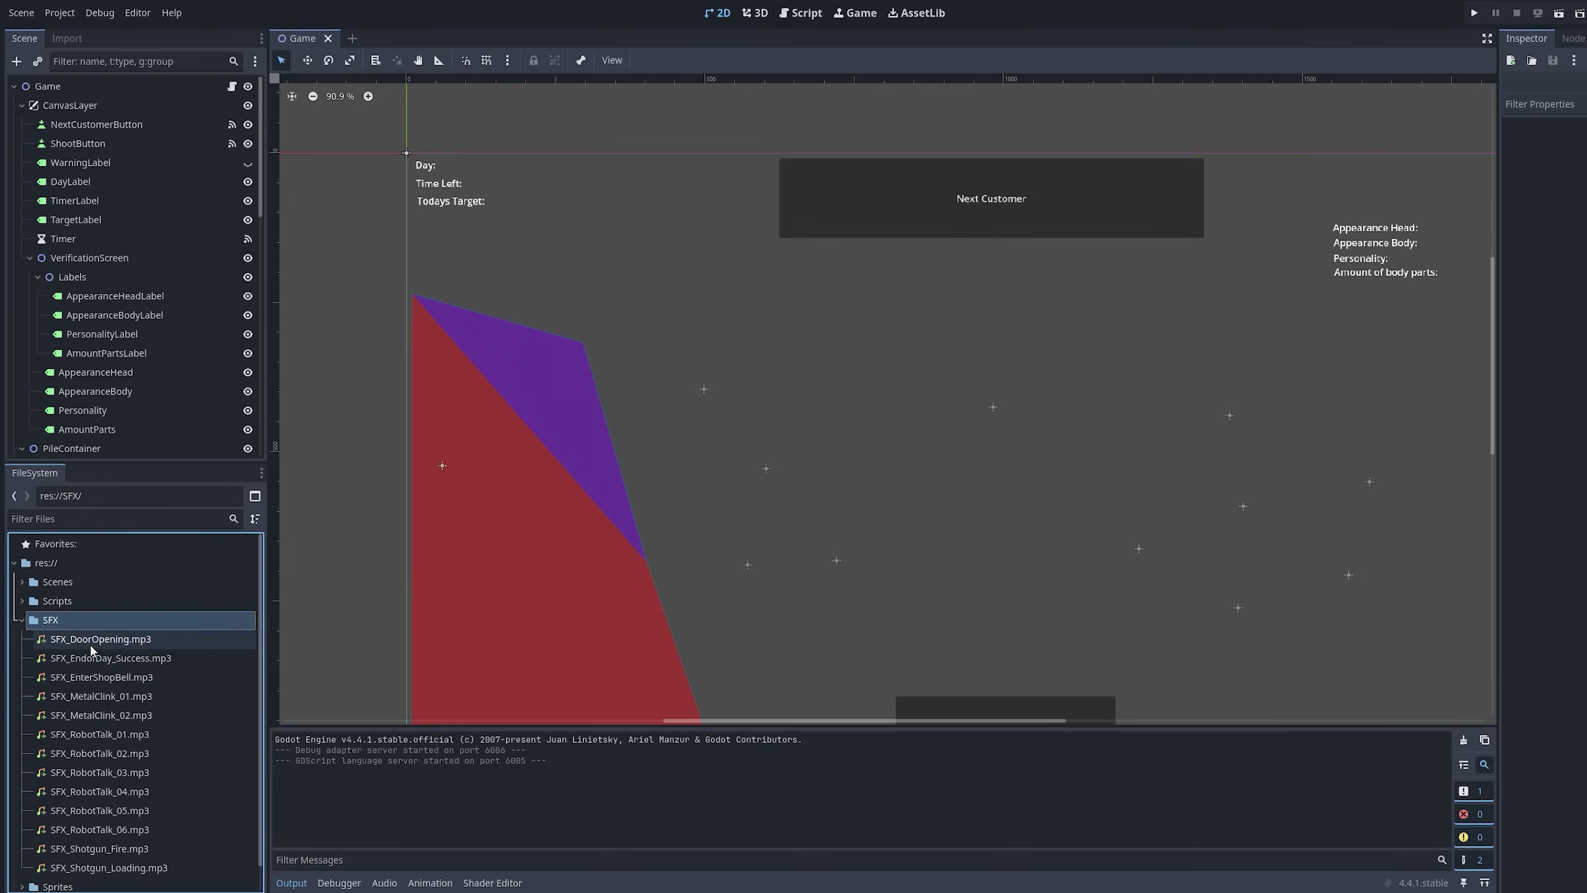
click(92, 643)
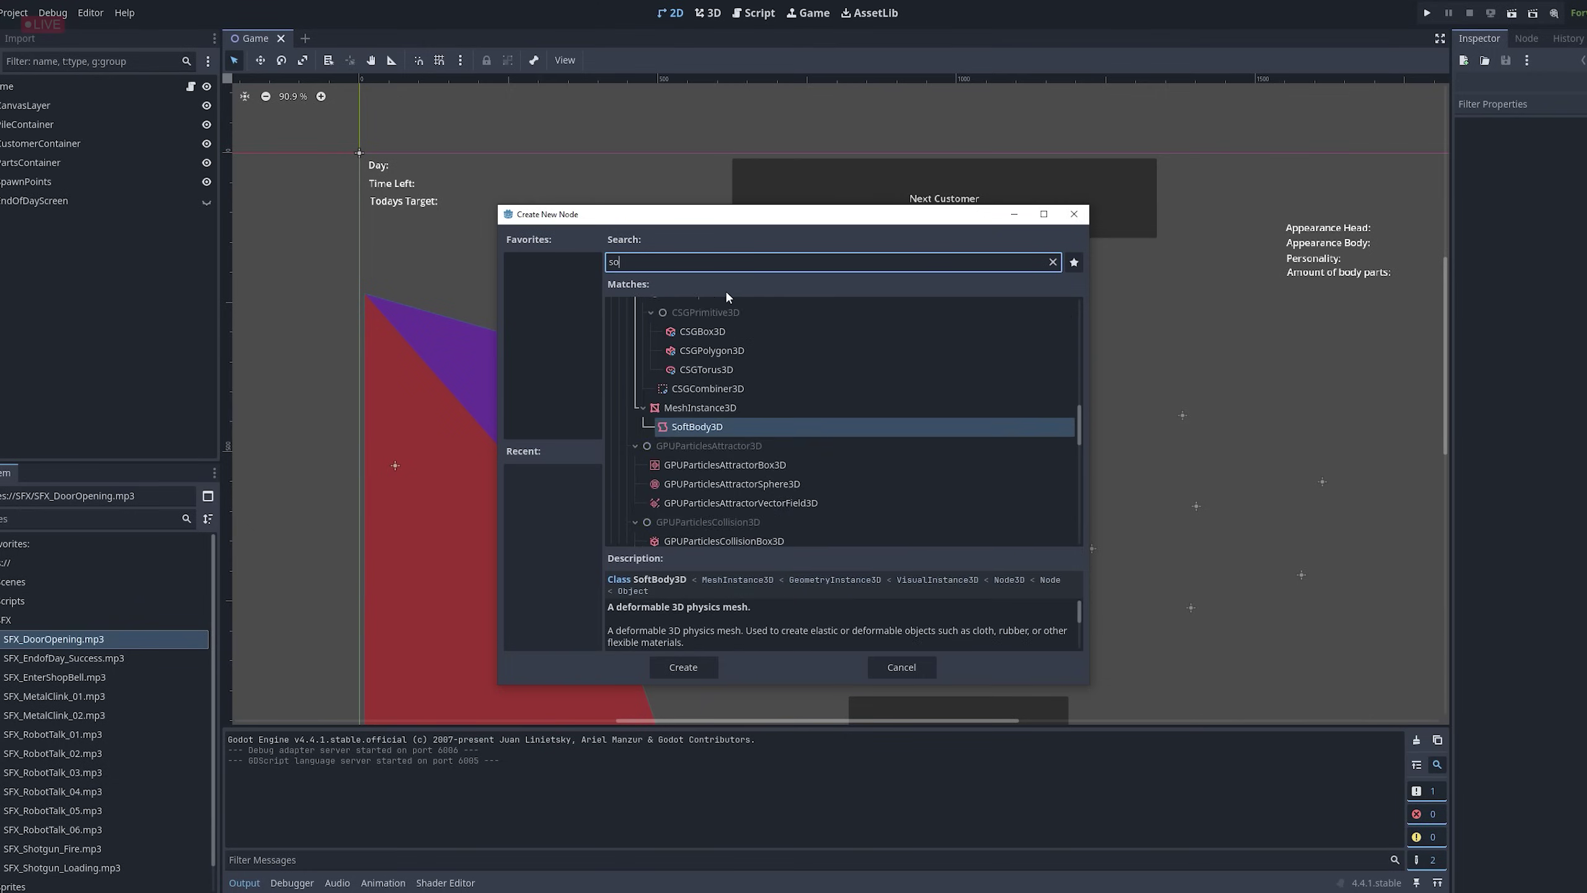
text(u)
key(BackSpace)
key(BackSpace)
key(BackSpace)
text(aud)
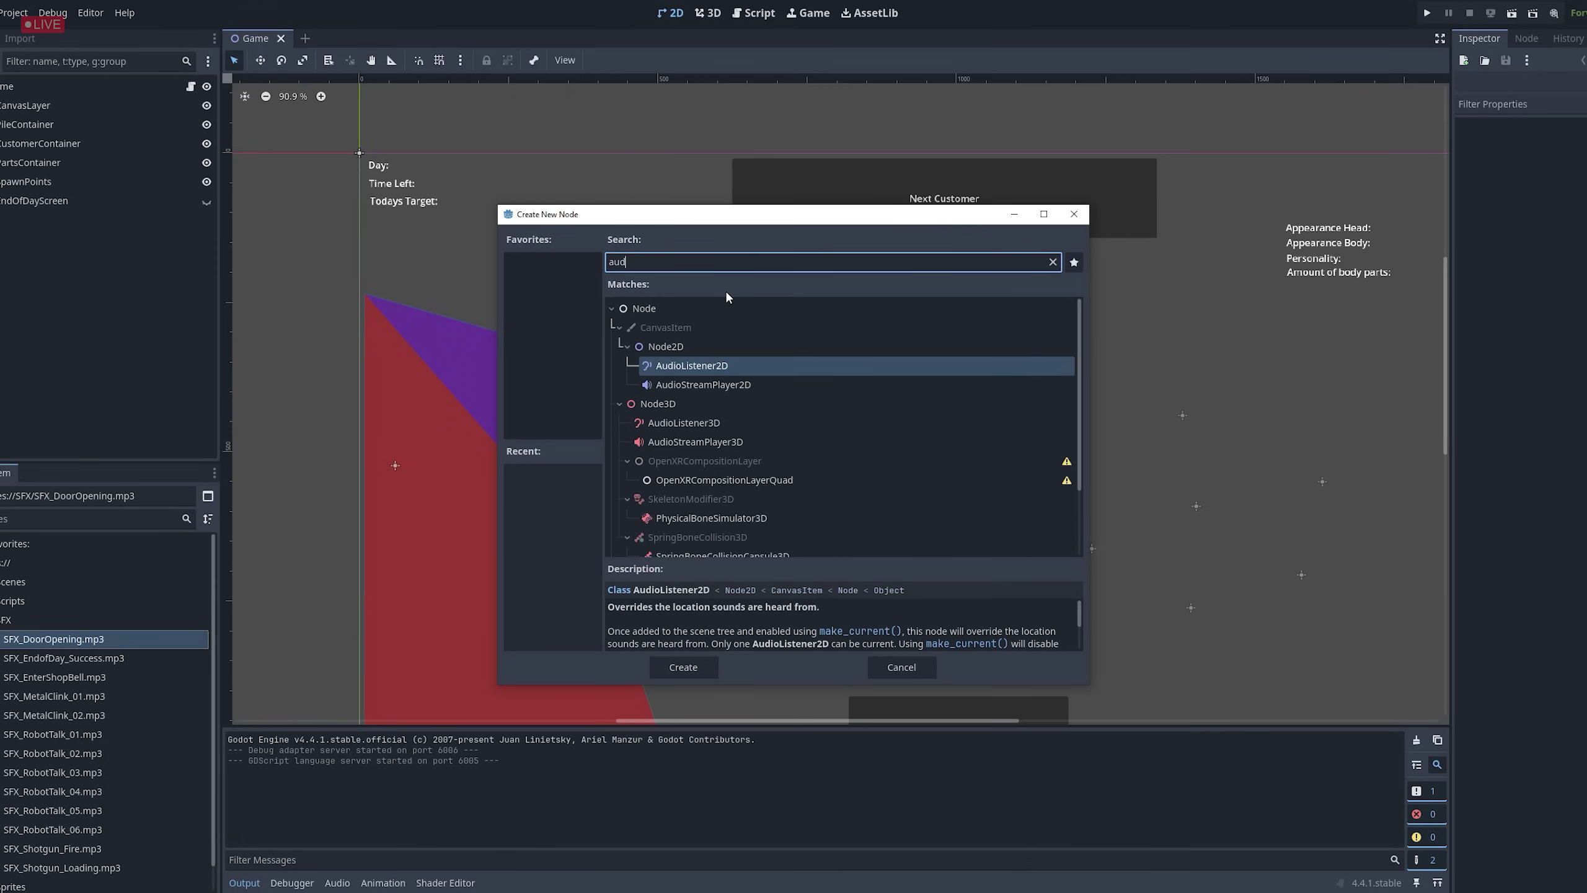
text(io)
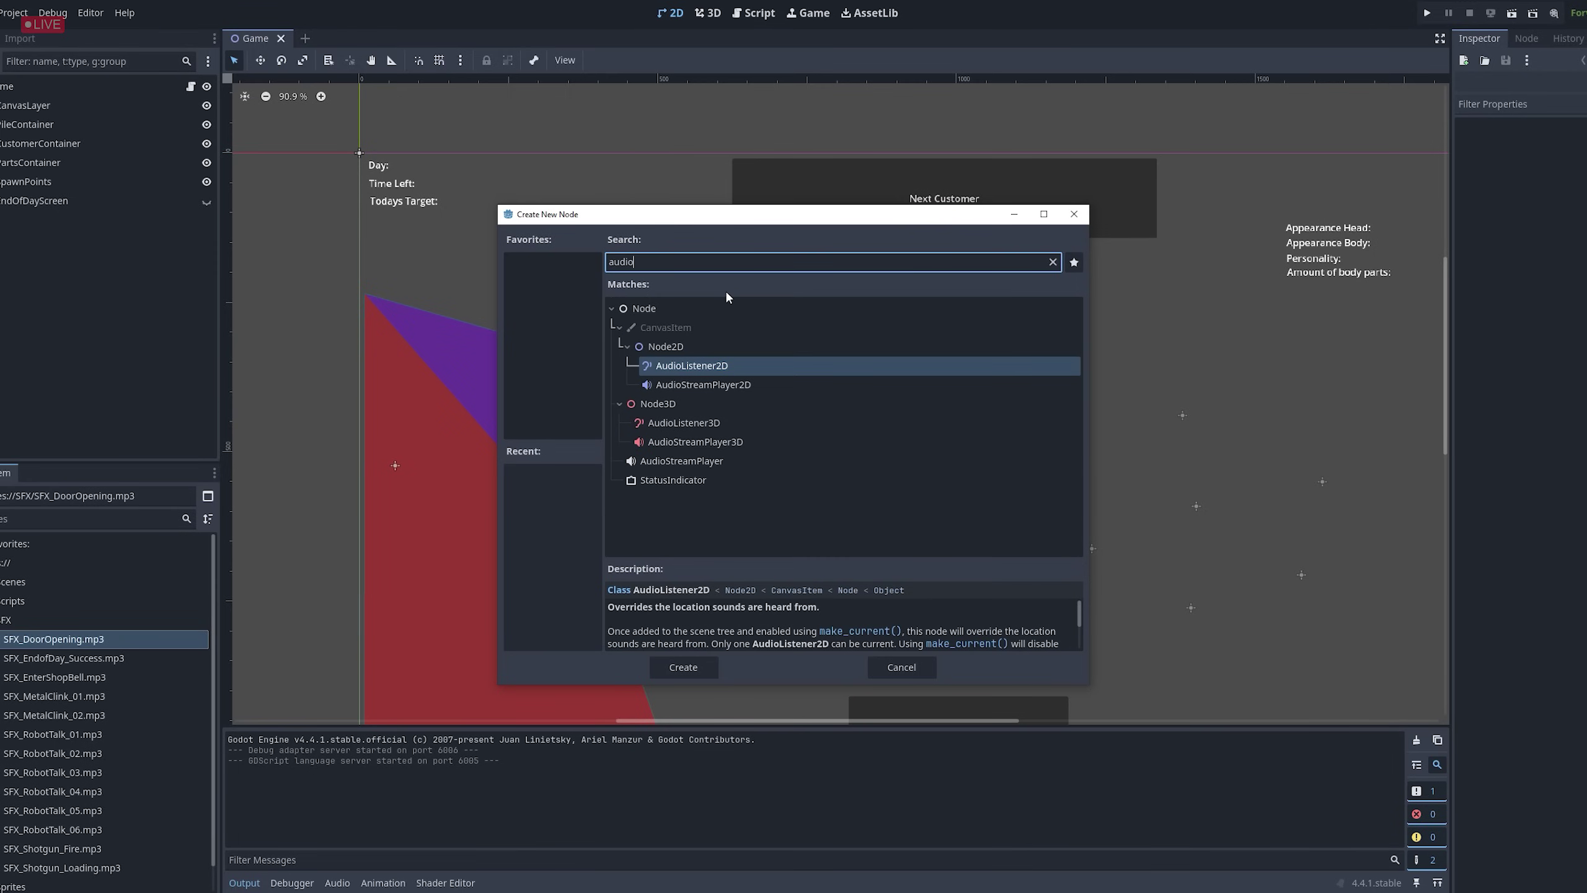
click(708, 386)
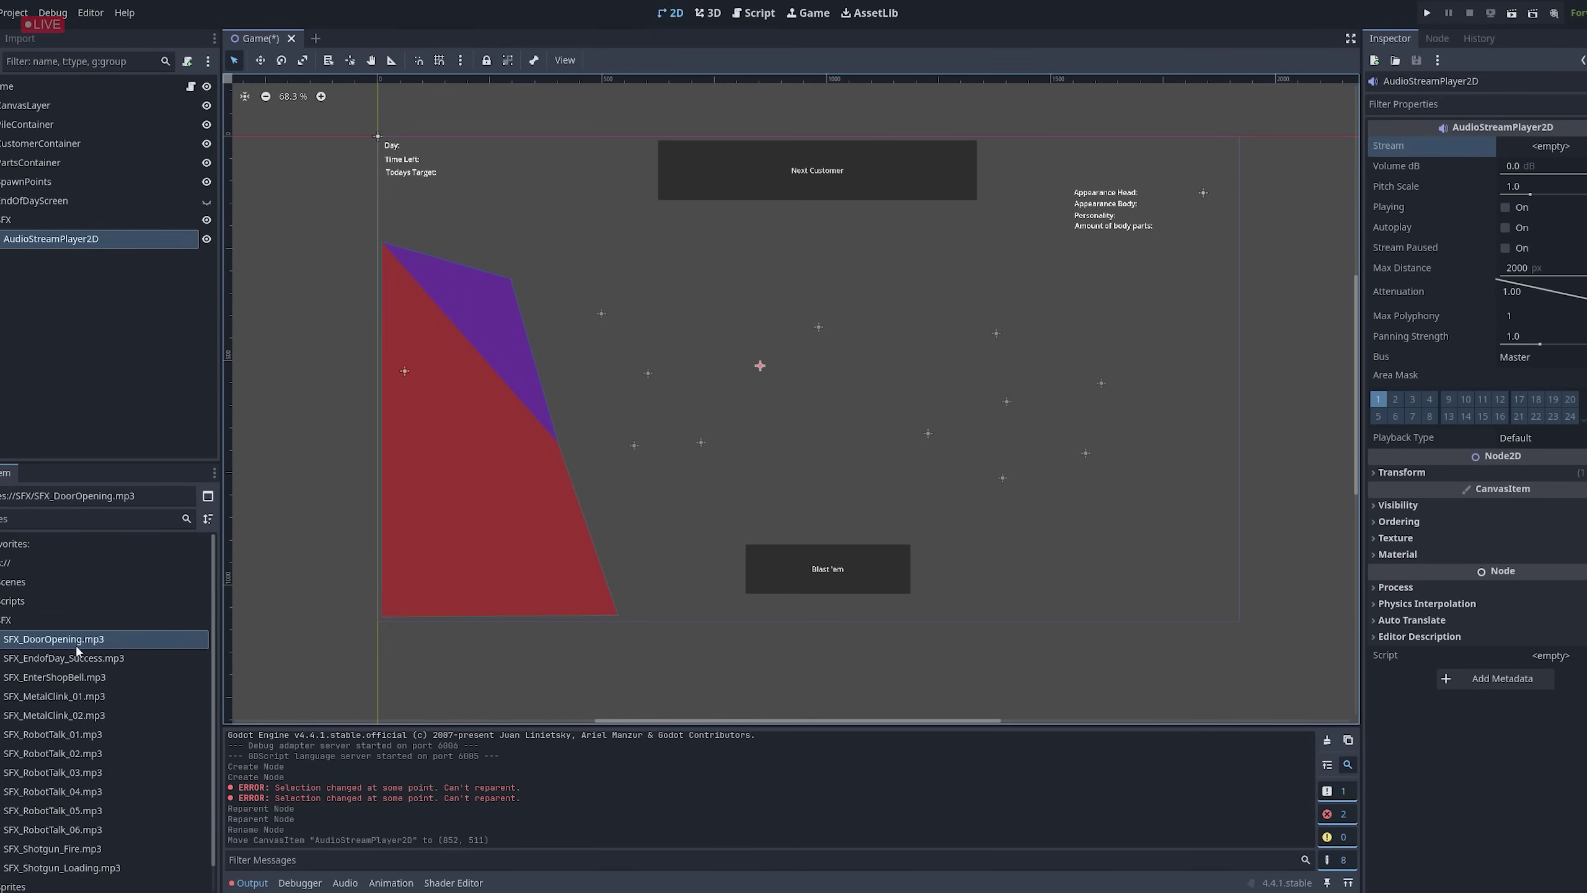
drag(77, 651, 1532, 161)
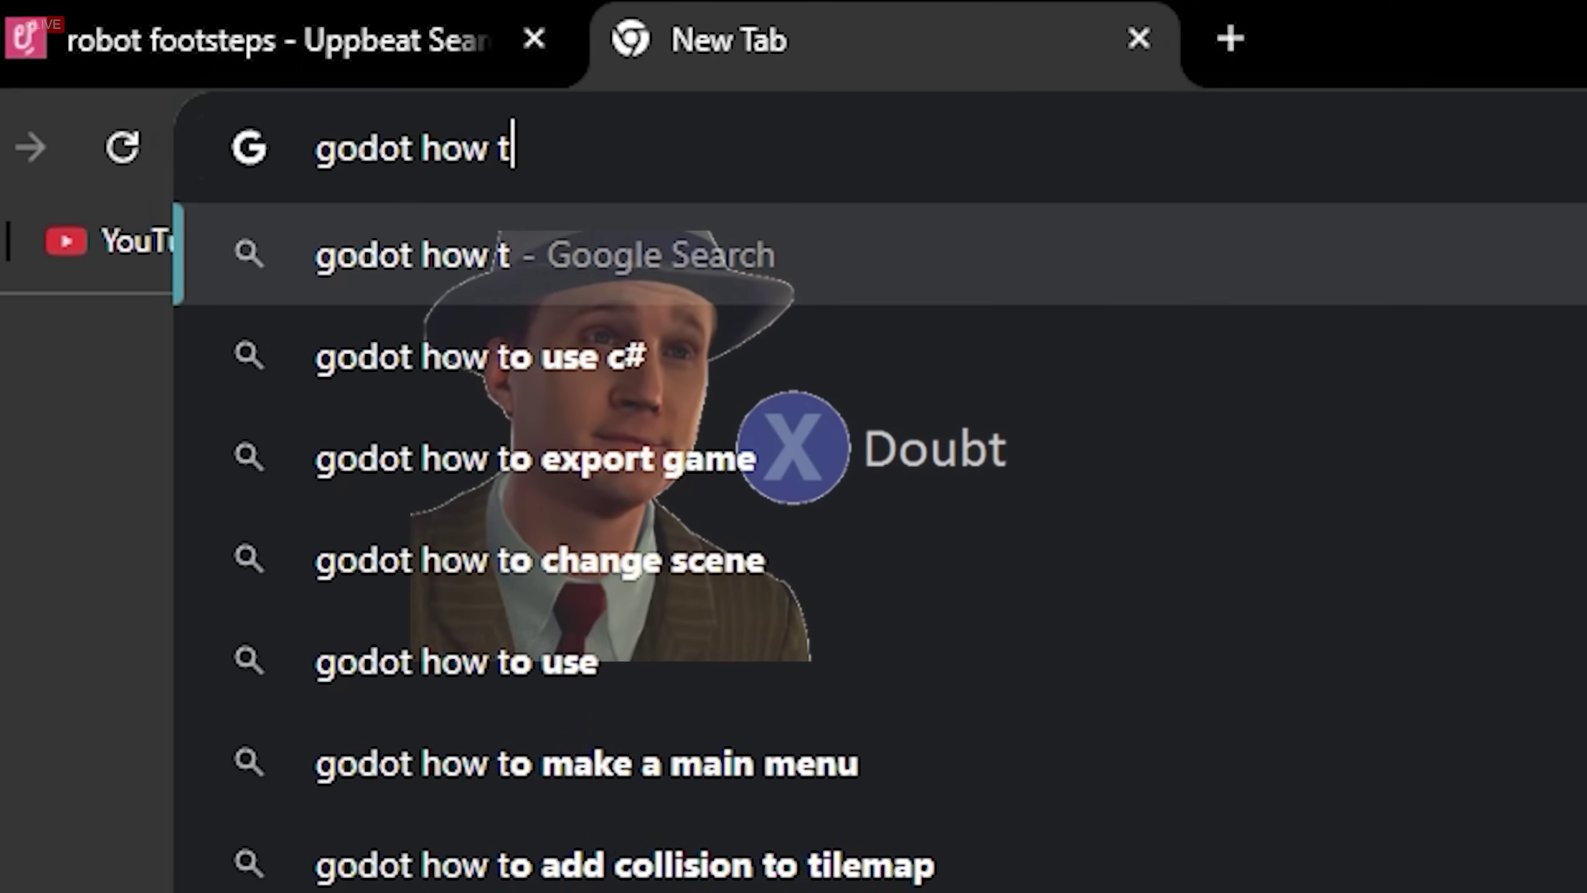
- Look up Godot sound playback, add $SFX/AudioStreamPlayer2D.play() on line 51, and test Next Customer
text(o play soun)
key(Return)
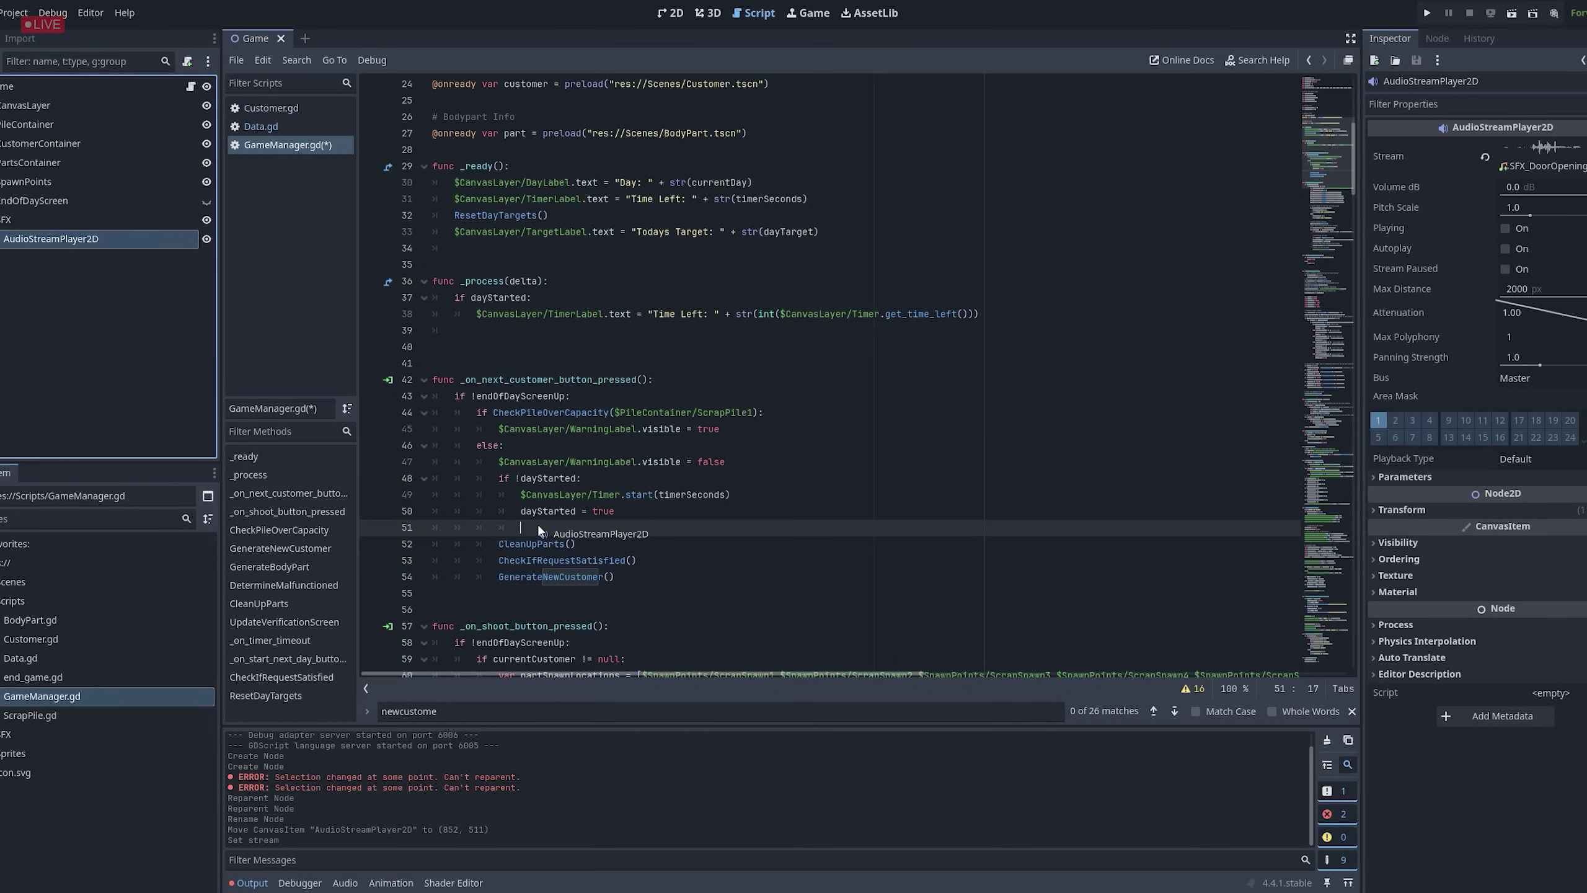
drag(538, 527, 539, 525)
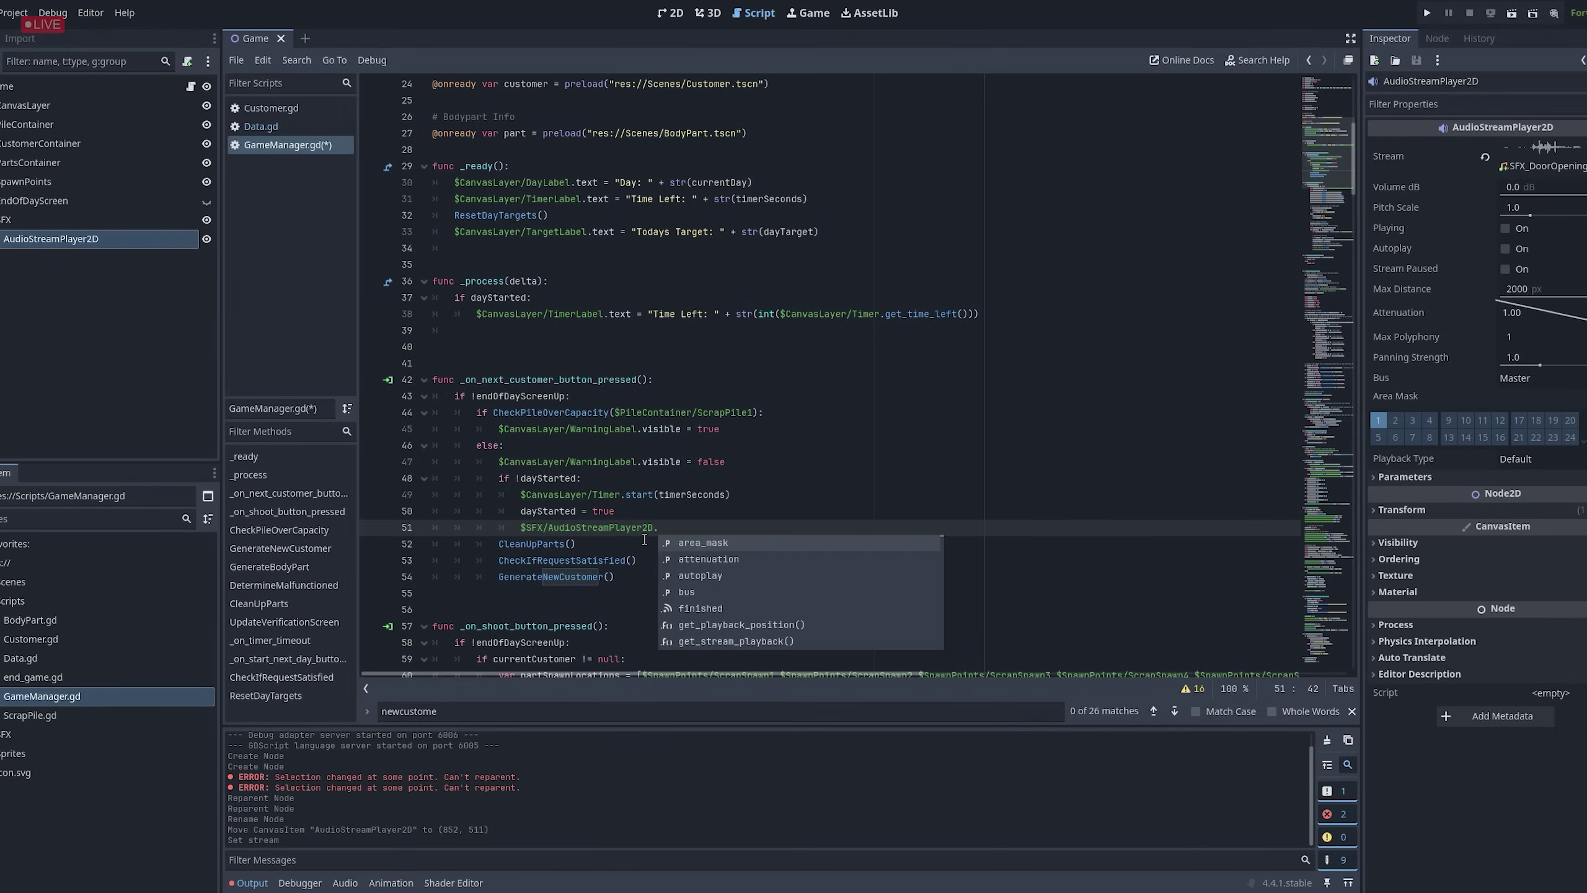
text(pl)
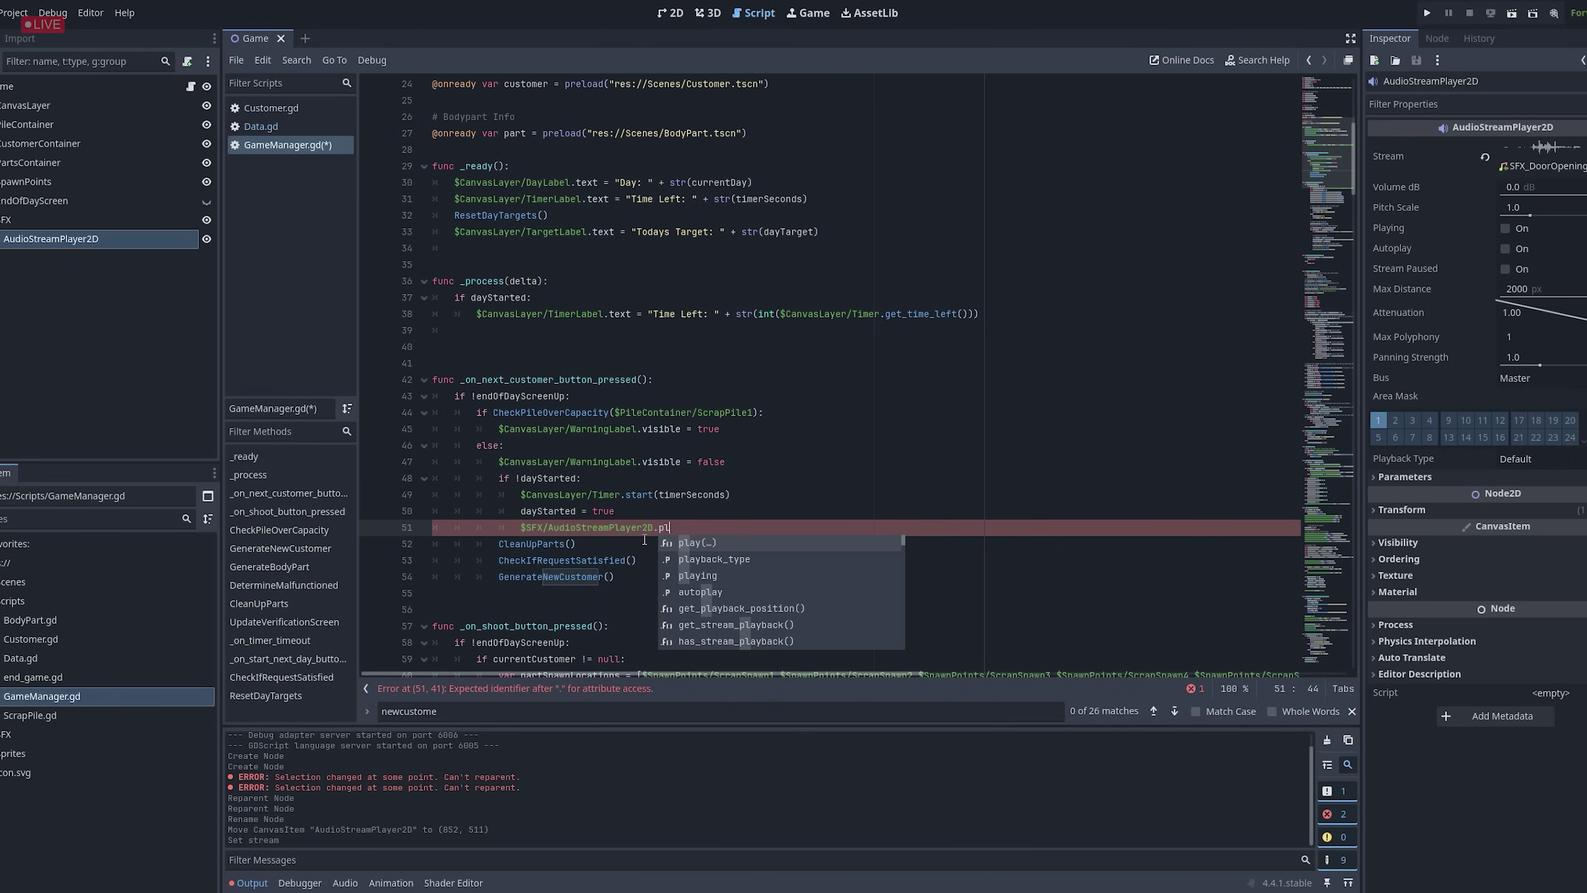
text(a)
key(Return)
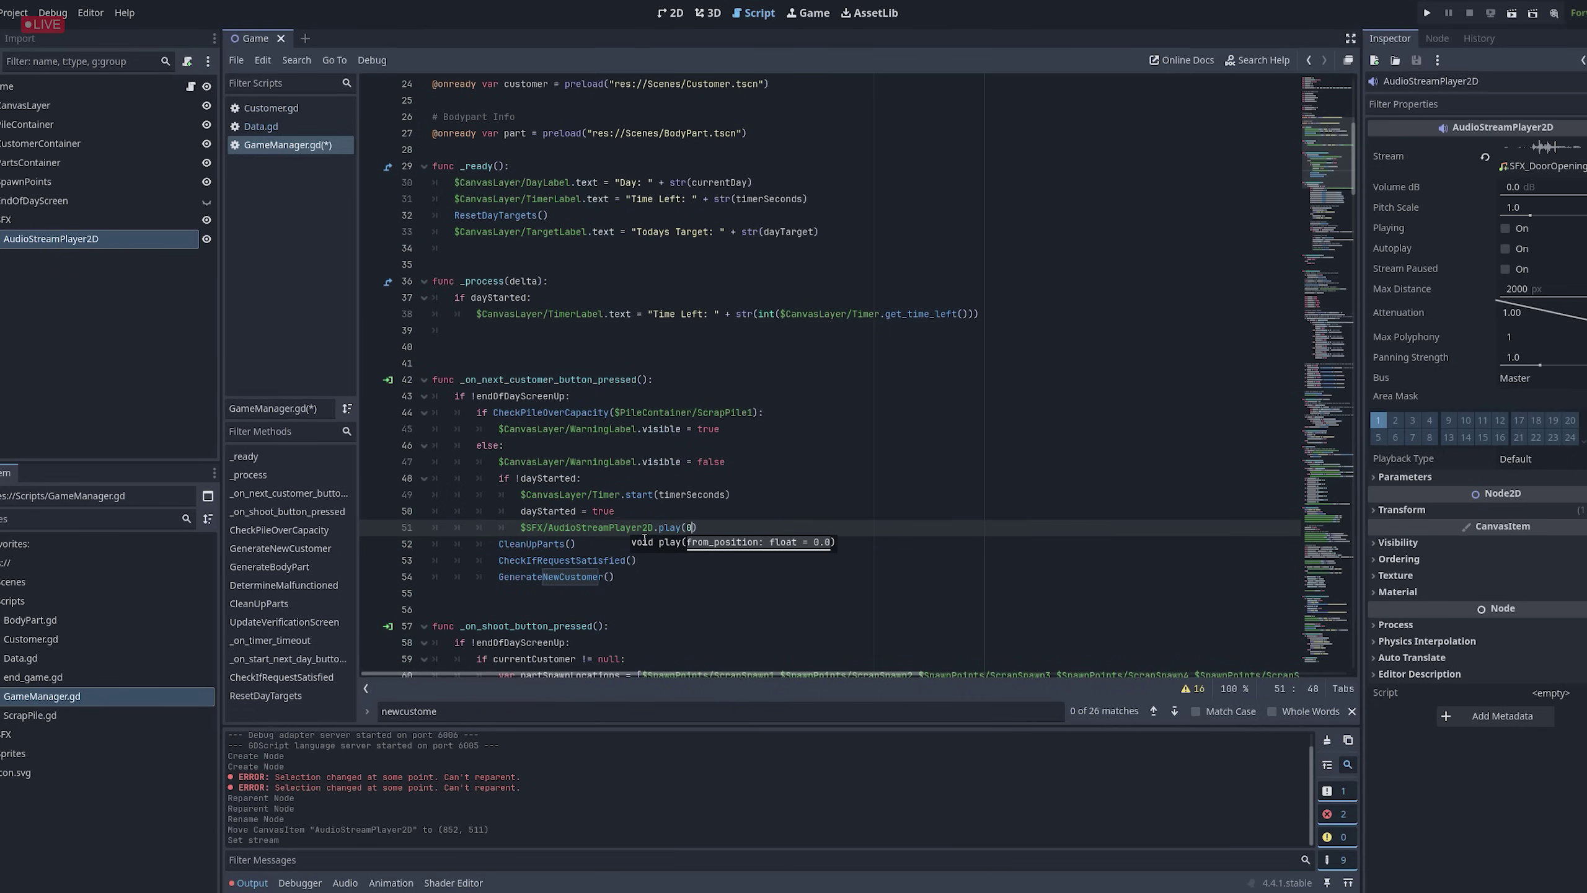
key(F5)
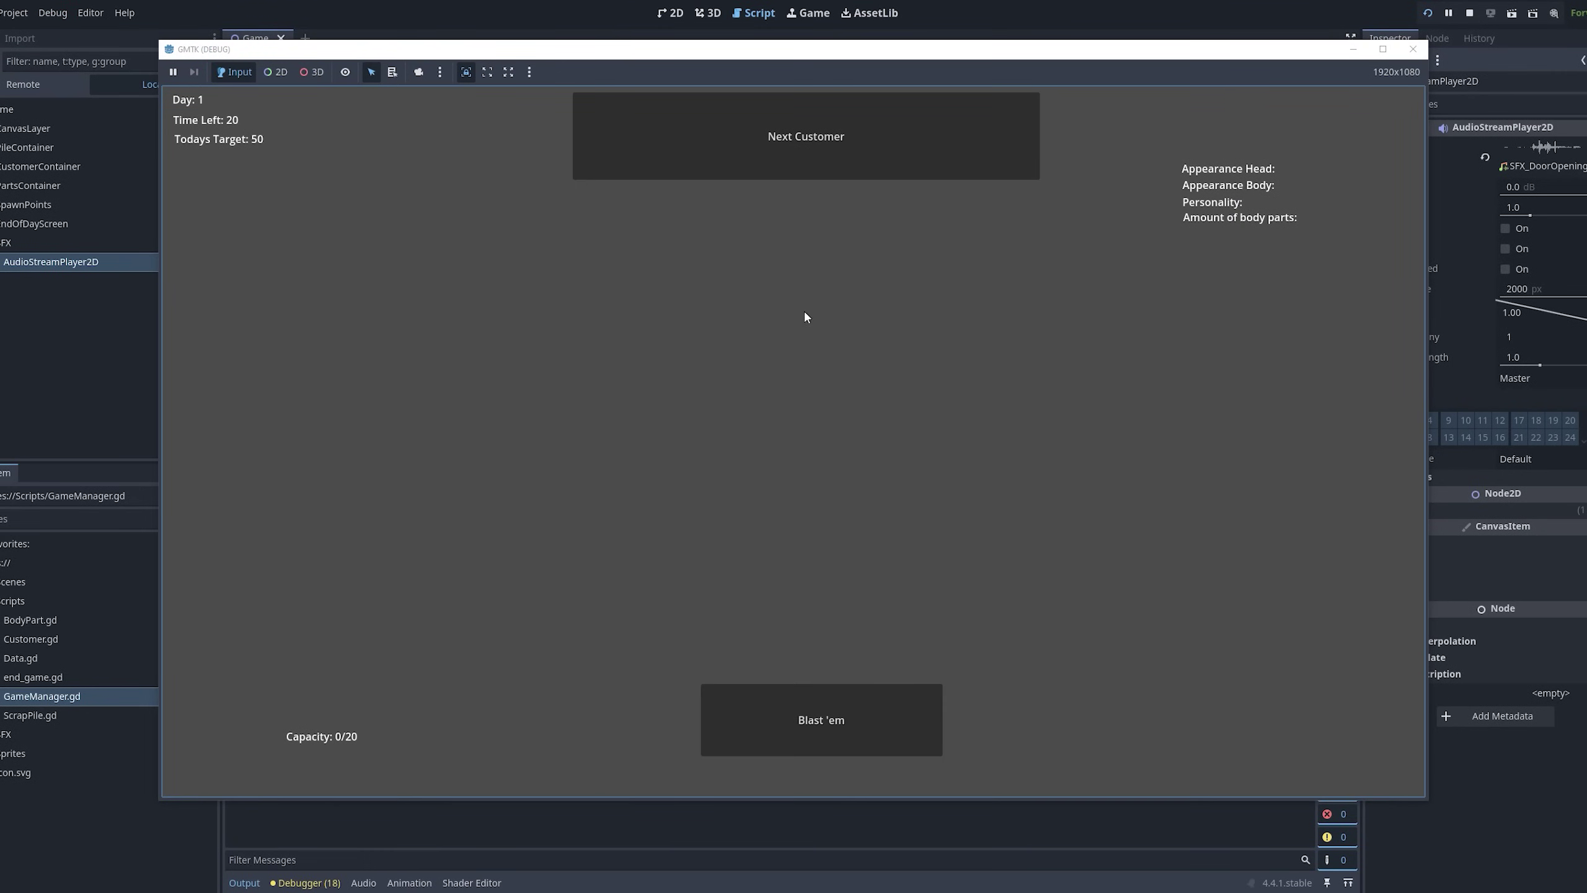
click(817, 171)
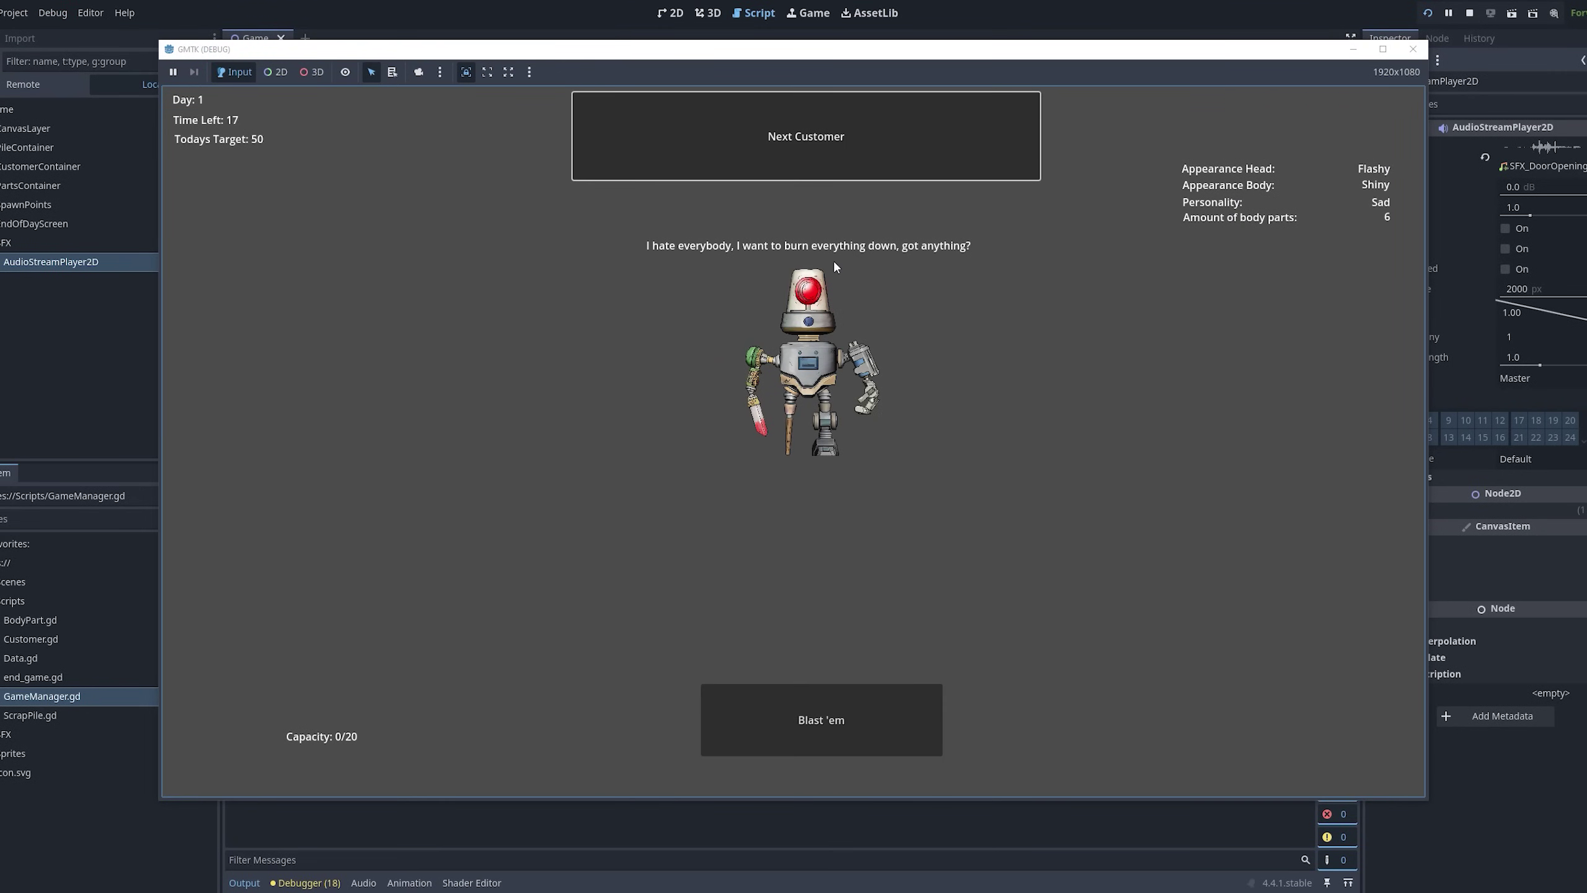
- Stop the game and rename the _PlaySound parameter to AudioPlayer in its stream-loading line
key(F8)
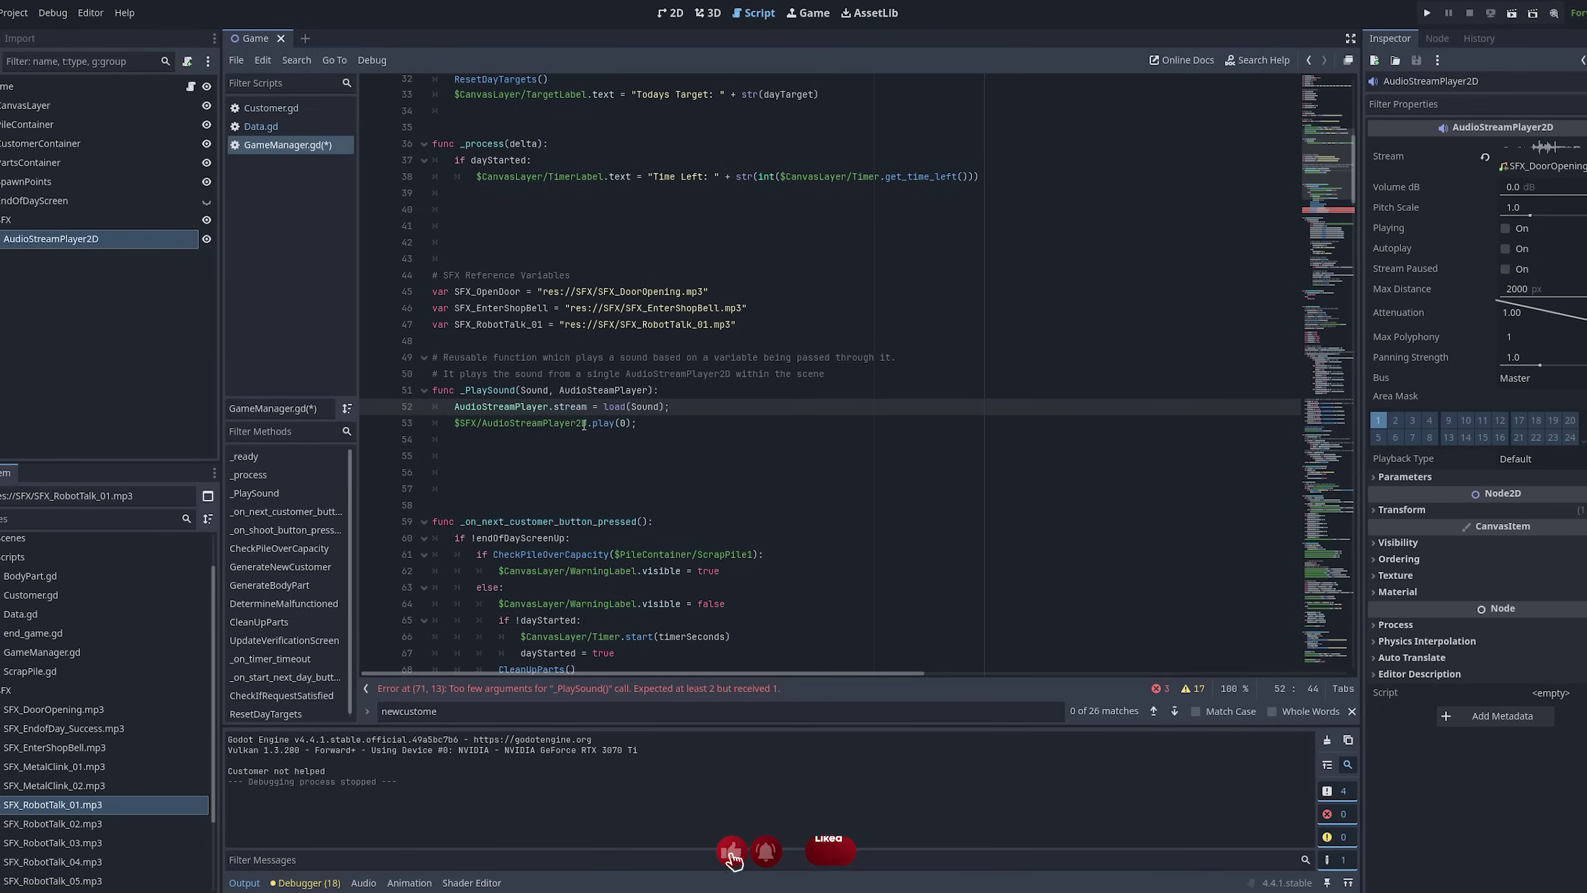
click(615, 389)
key(BackSpace)
key(BackSpace)
key(BackSpace)
key(BackSpace)
key(BackSpace)
key(BackSpace)
click(541, 406)
key(BackSpace)
key(BackSpace)
key(BackSpace)
key(BackSpace)
key(BackSpace)
key(BackSpace)
key(BackSpace)
key(BackSpace)
key(BackSpace)
key(BackSpace)
key(BackSpace)
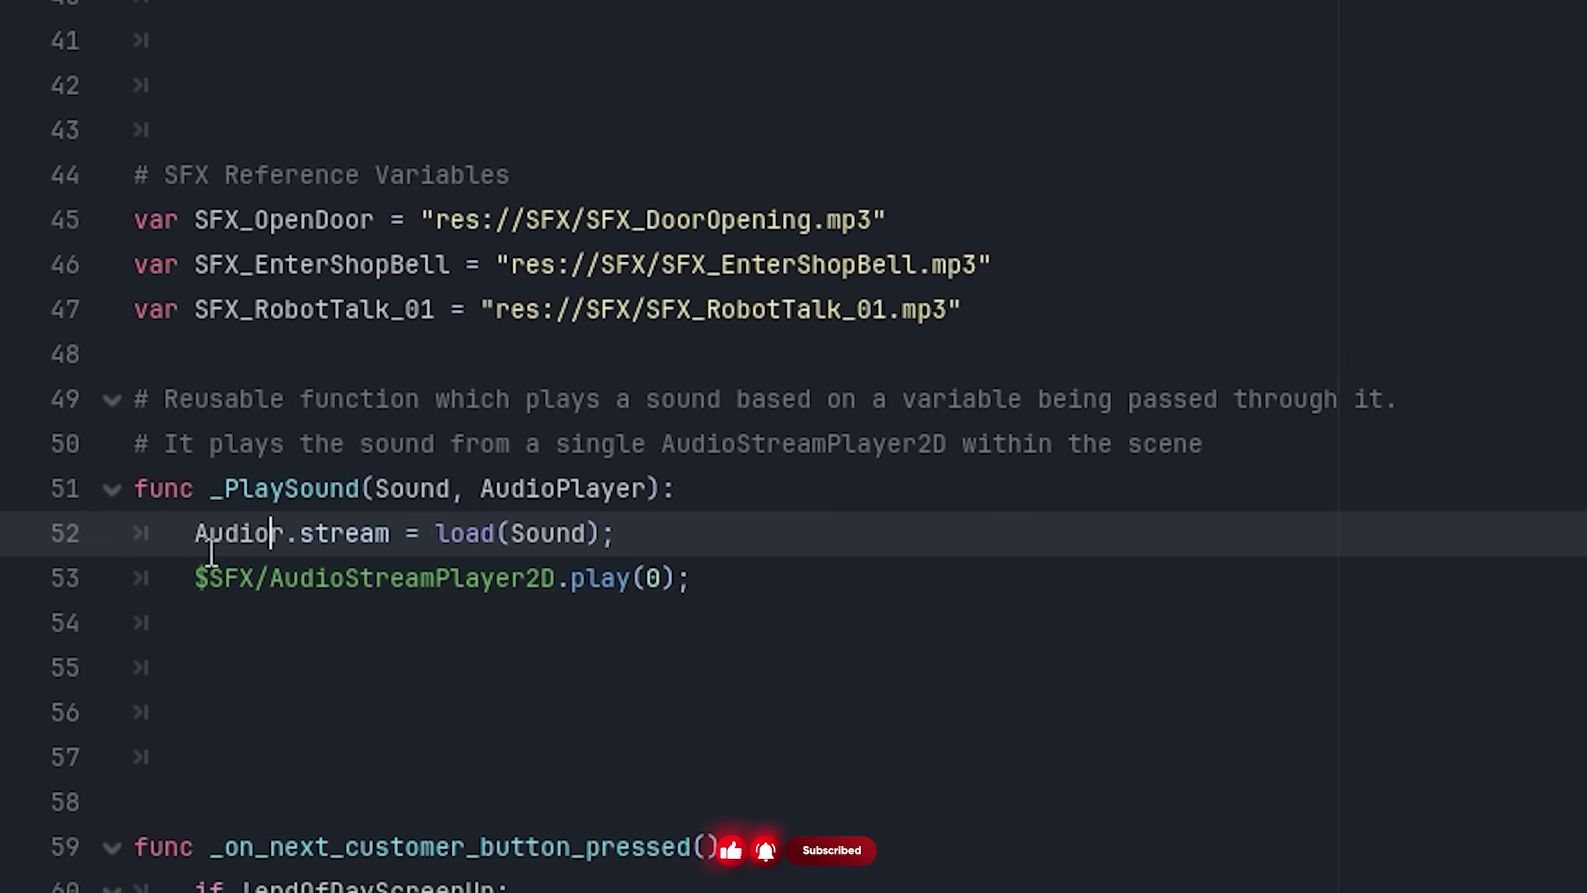
text(Playe)
click(478, 603)
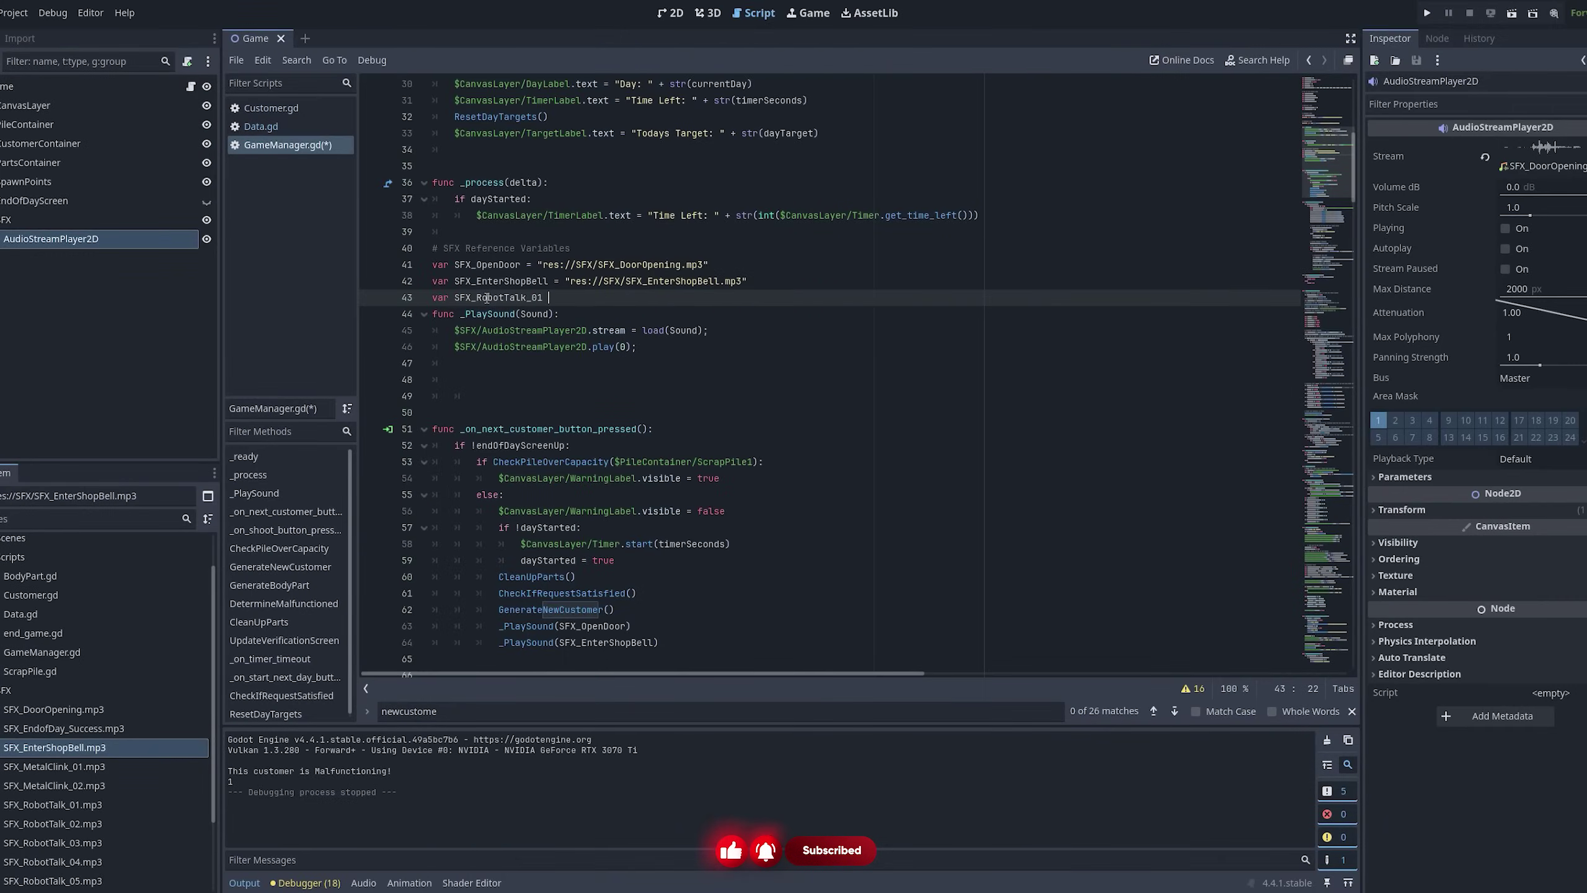
- Assign SFX_RobotTalk_01 its pasted res:// path and tidy the blank lines above func _PlaySound
text(=)
text("res://SFX/SFX_RobotTalk_01.mp3")
key(Return)
click(582, 410)
key(BackSpace)
key(BackSpace)
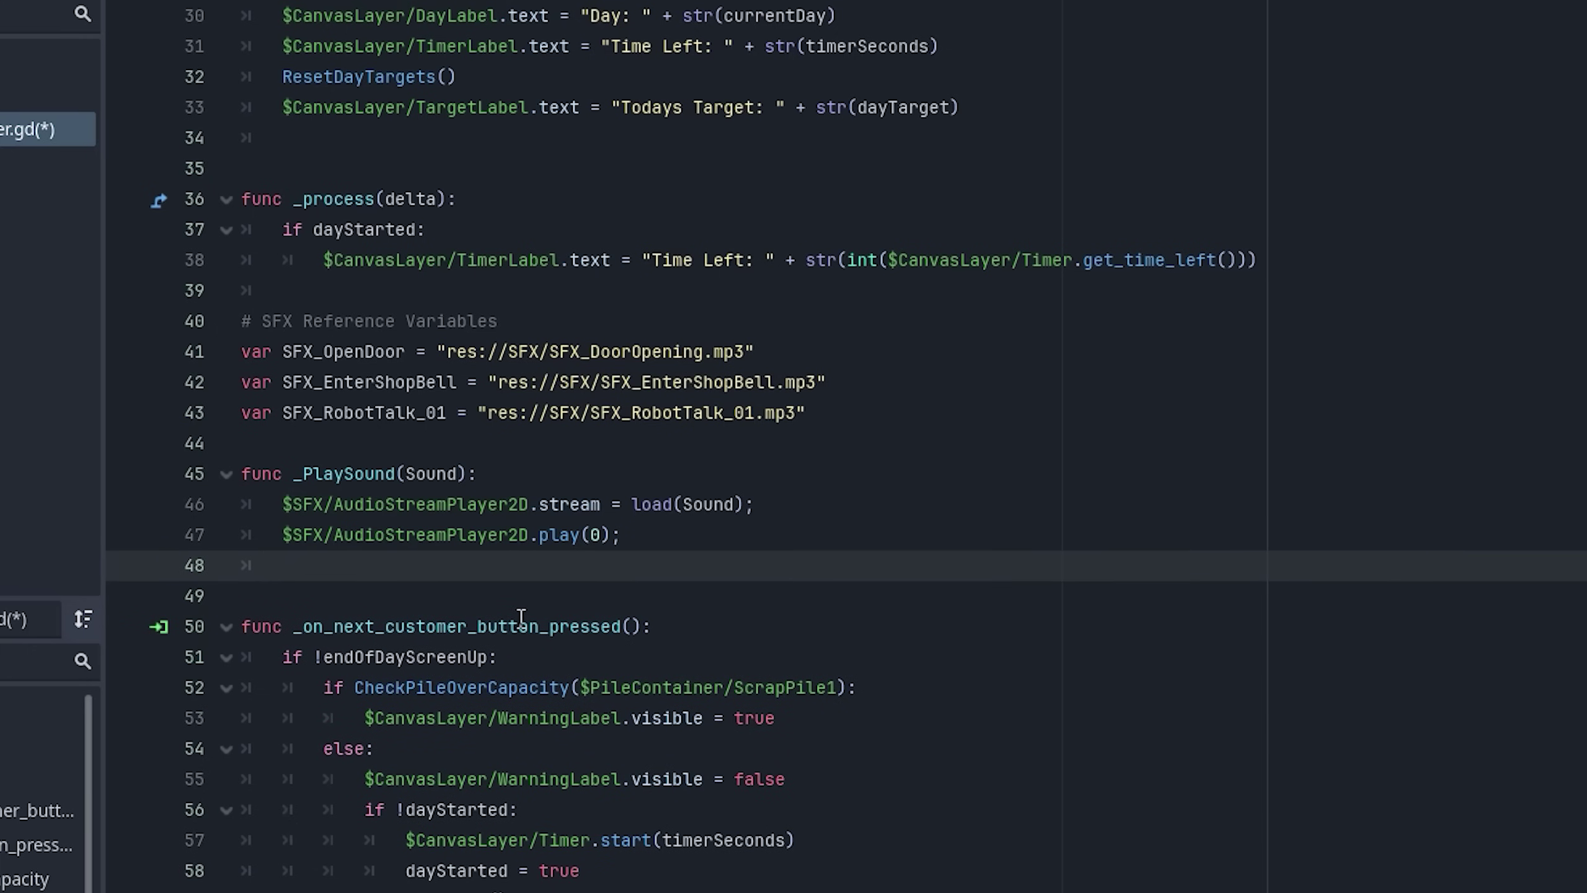
click(400, 443)
key(Return)
key(Return)
key(Up)
- Write the '#Reusable function which plays a sound based on a variable...' comment across two lines
text(#)
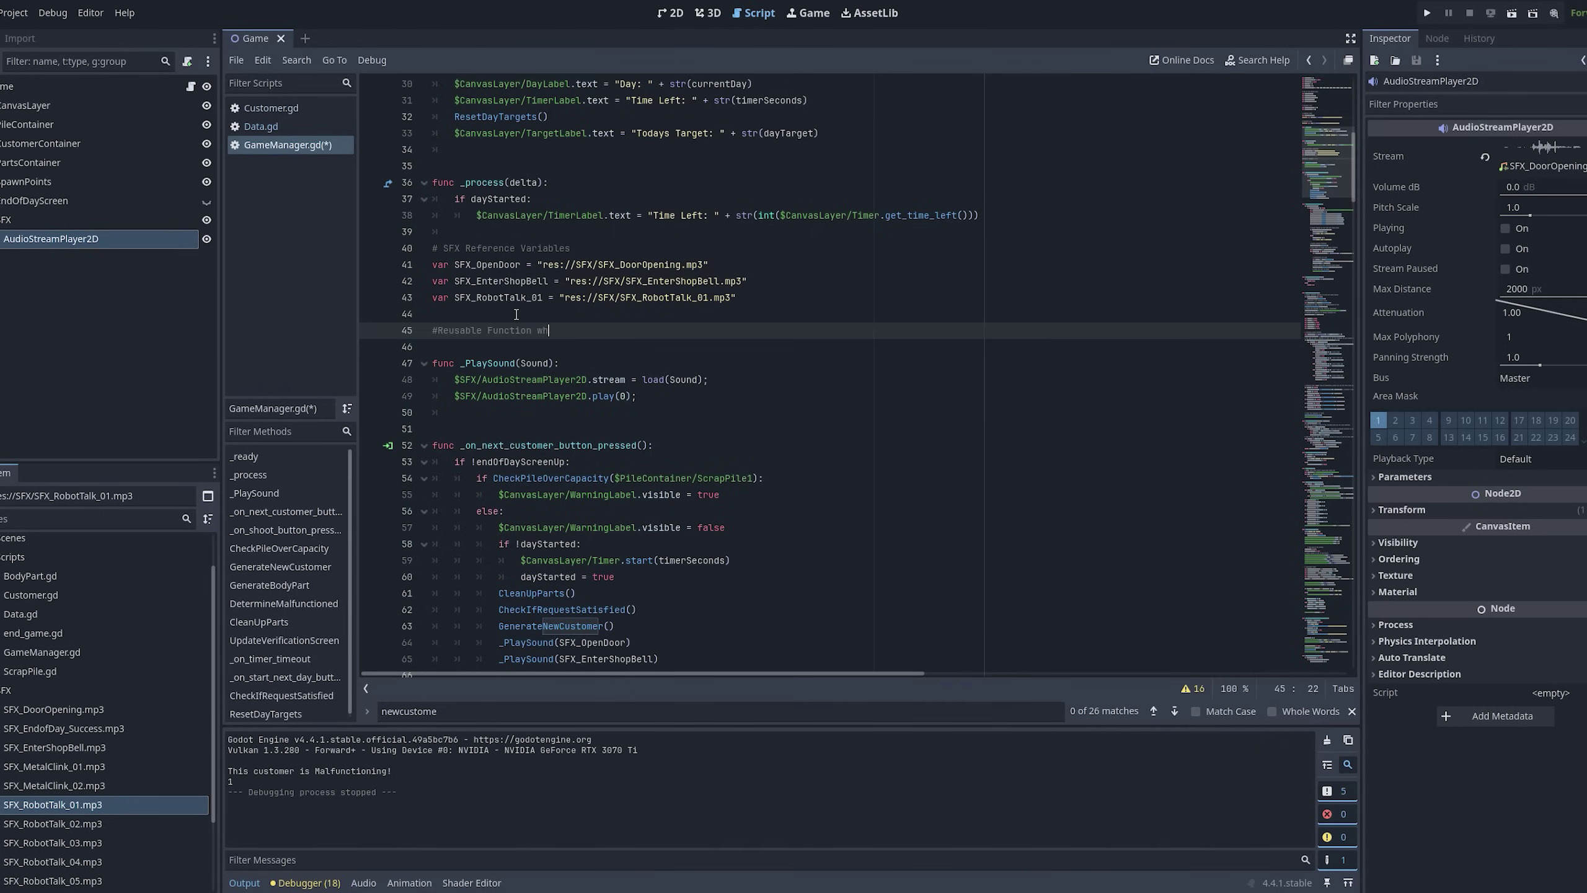
text(Reusable function which plays a sound based on a variable being passed )
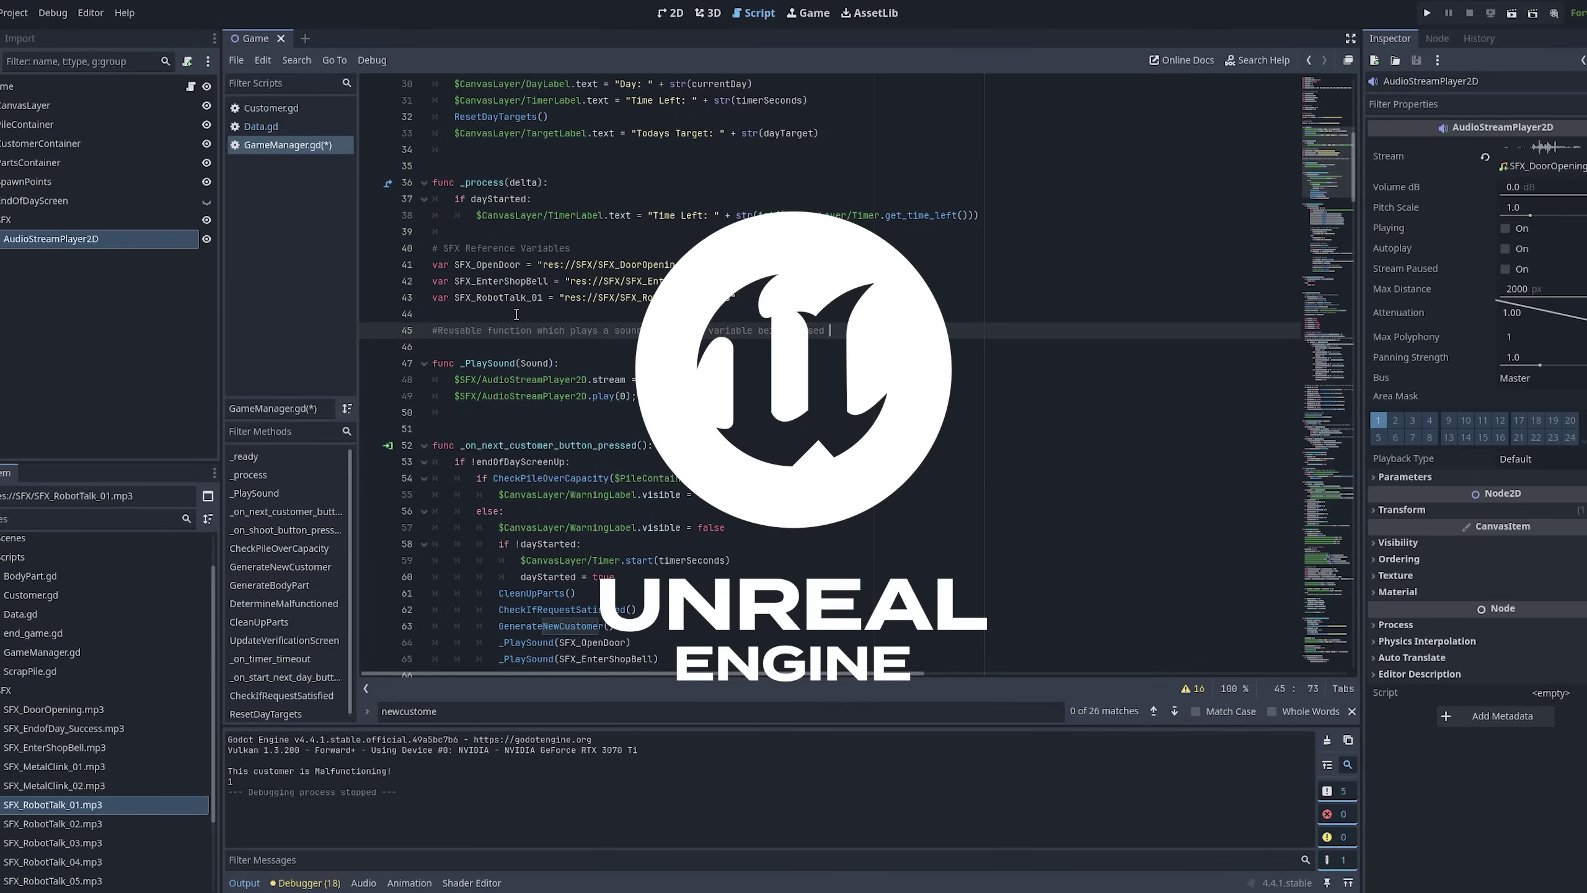
text(through it. It plays the sound from a single AudioStreamPlayer2D within the scene)
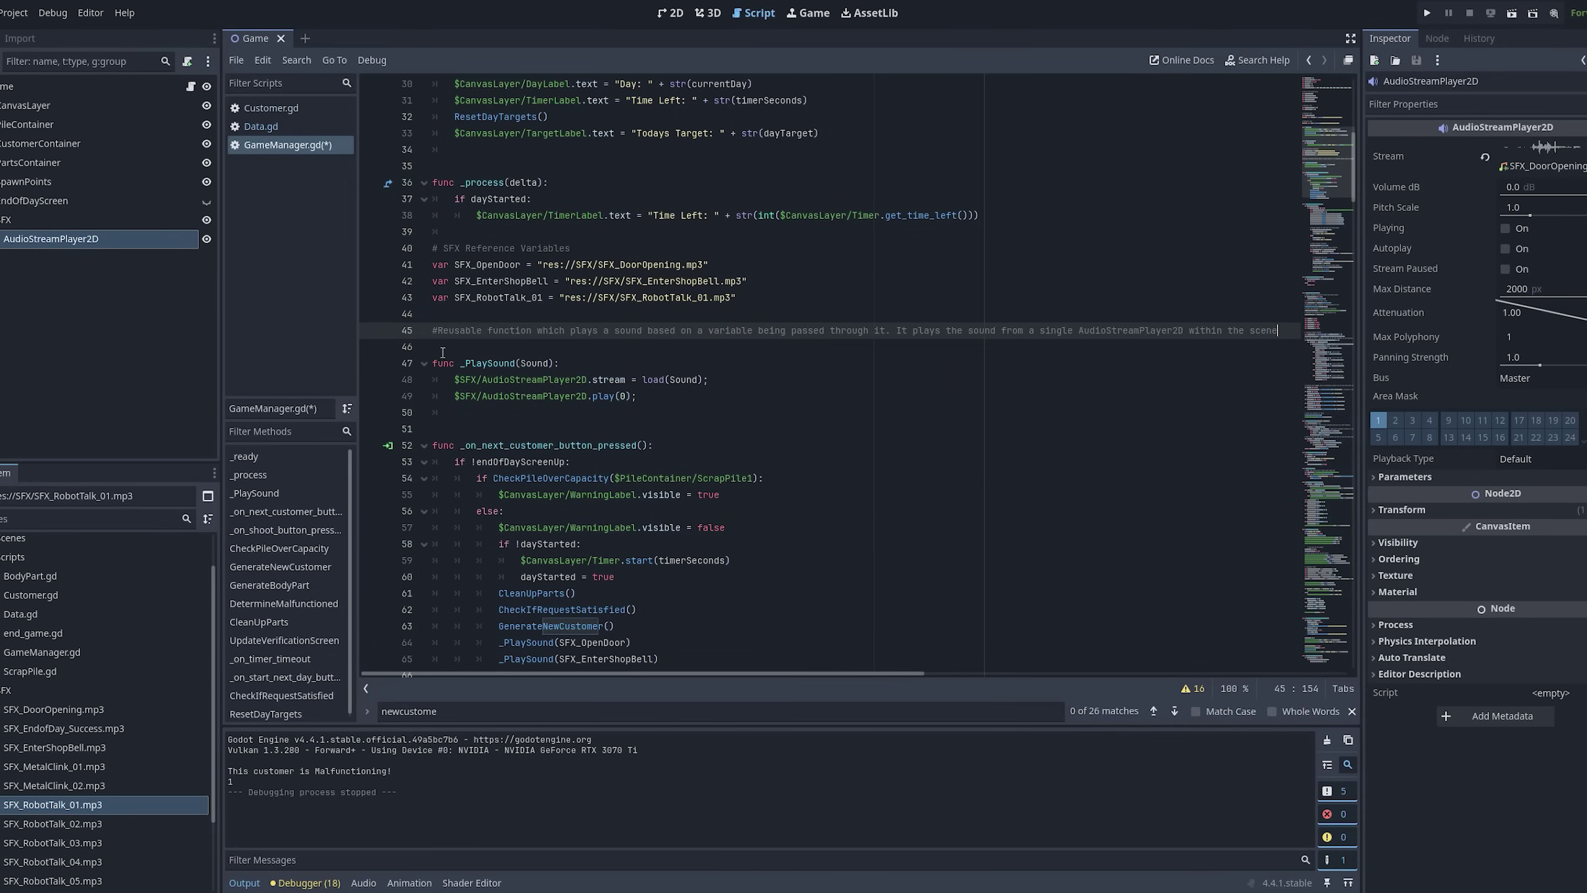
click(890, 330)
key(Return)
- Finish the comment and make line 51 call $SFX/AudioStreamPlayer2D.play(), comparing Unreal's Sound getter
text(#)
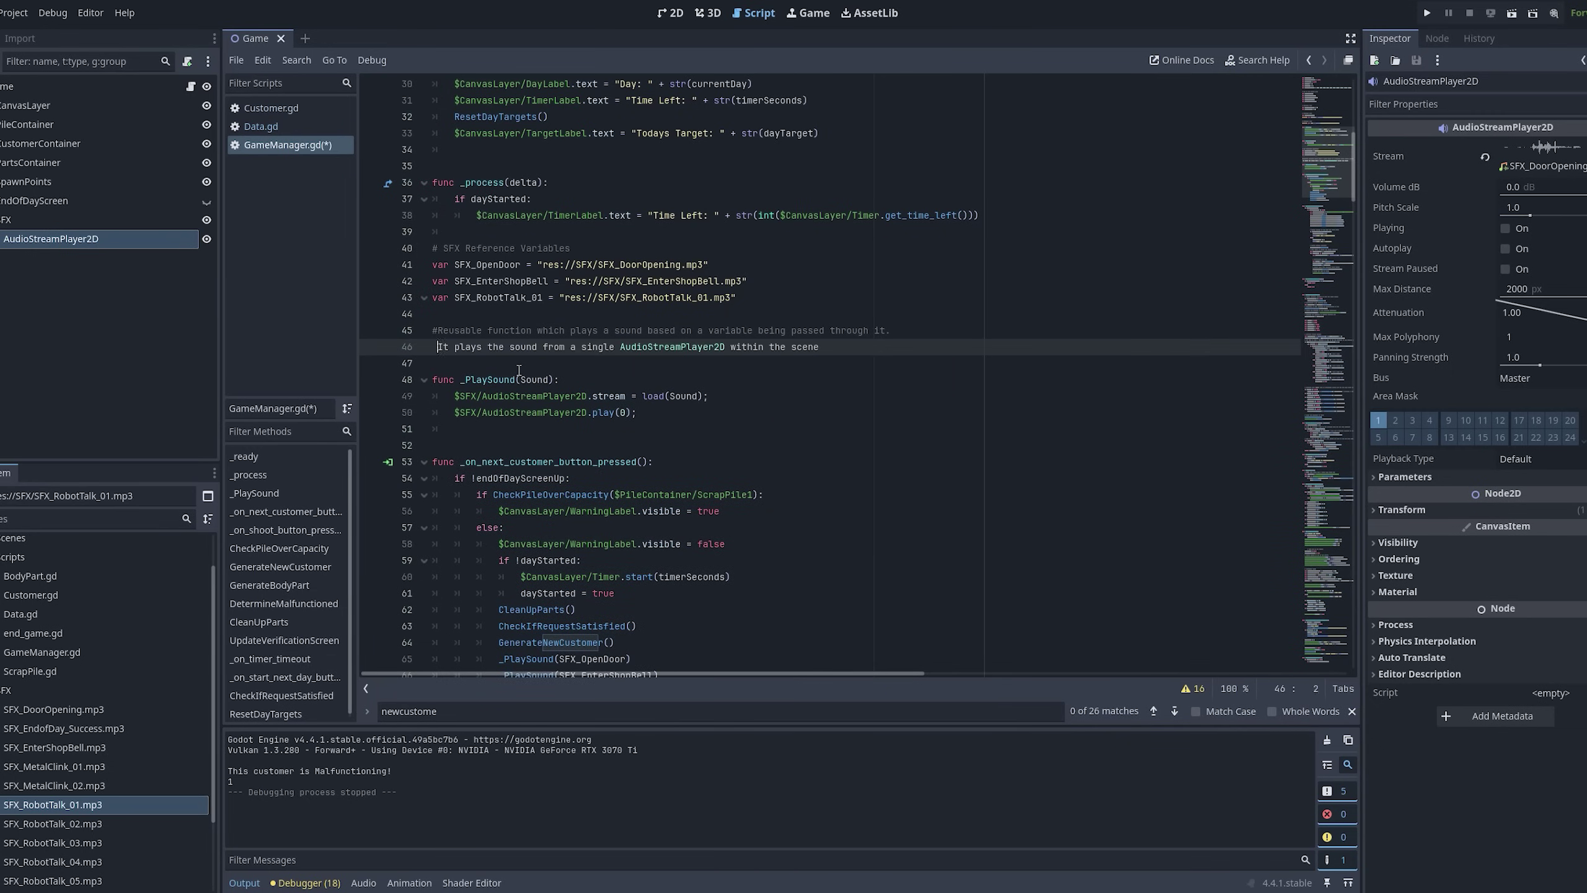
click(439, 329)
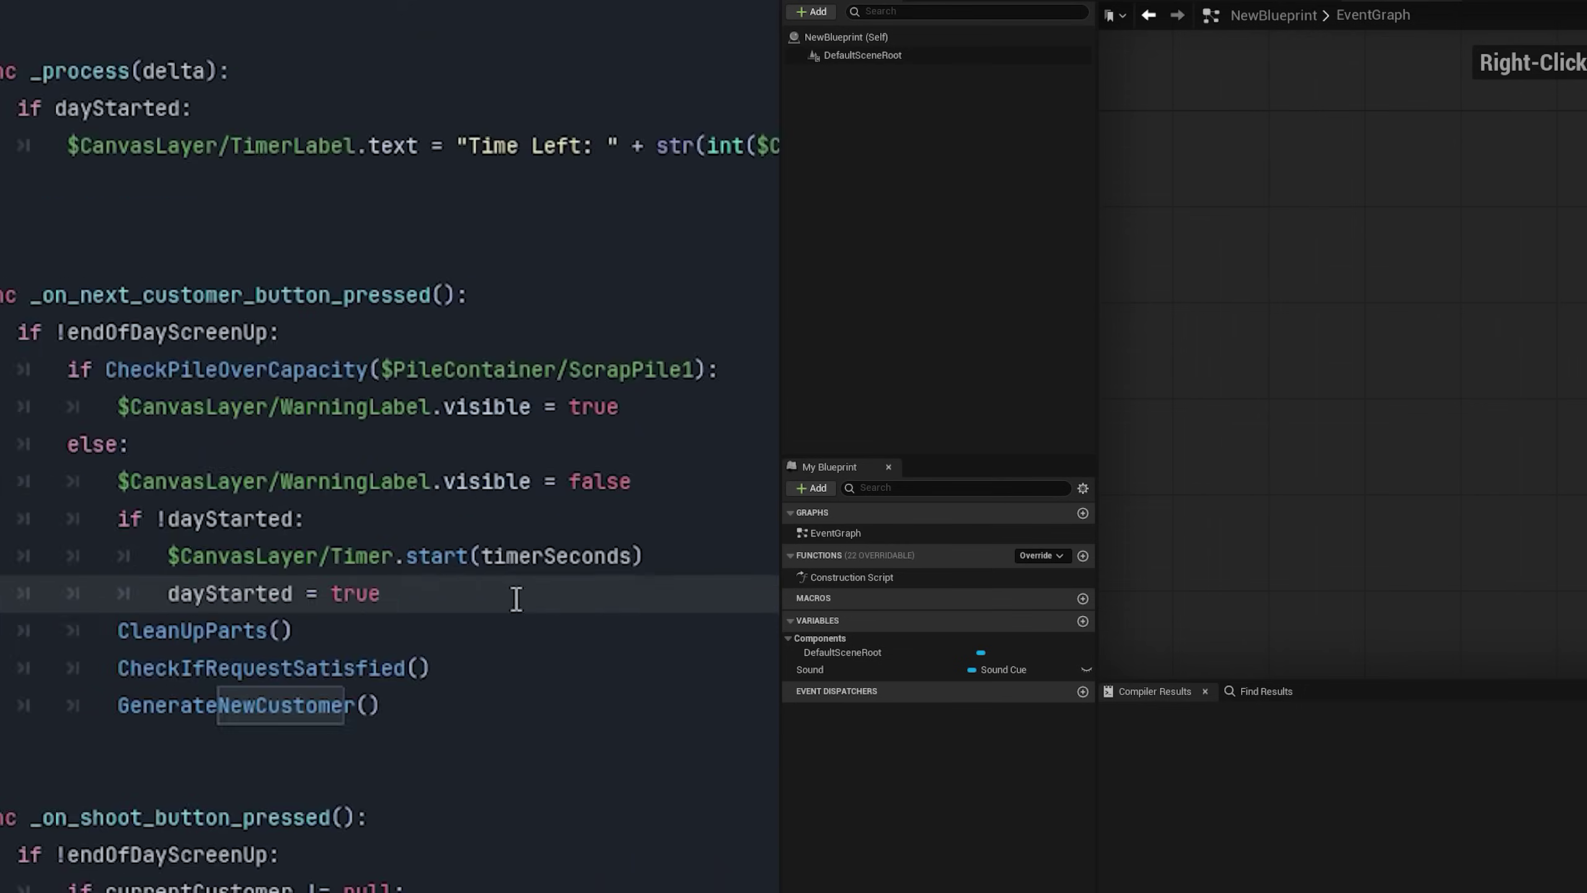
drag(122, 259, 534, 523)
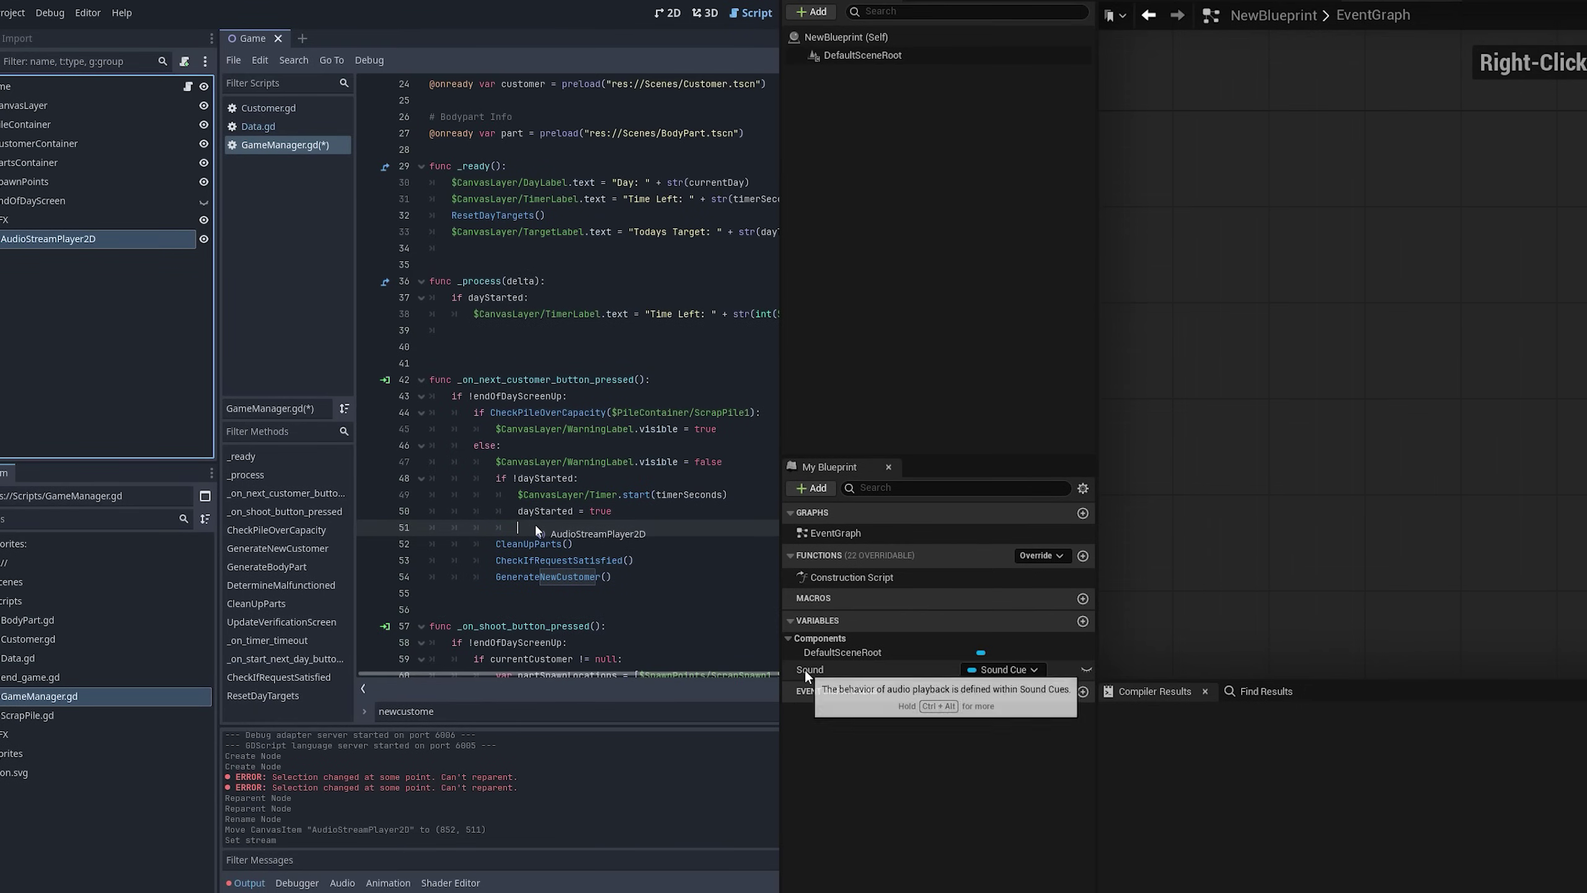
drag(860, 662, 1353, 370)
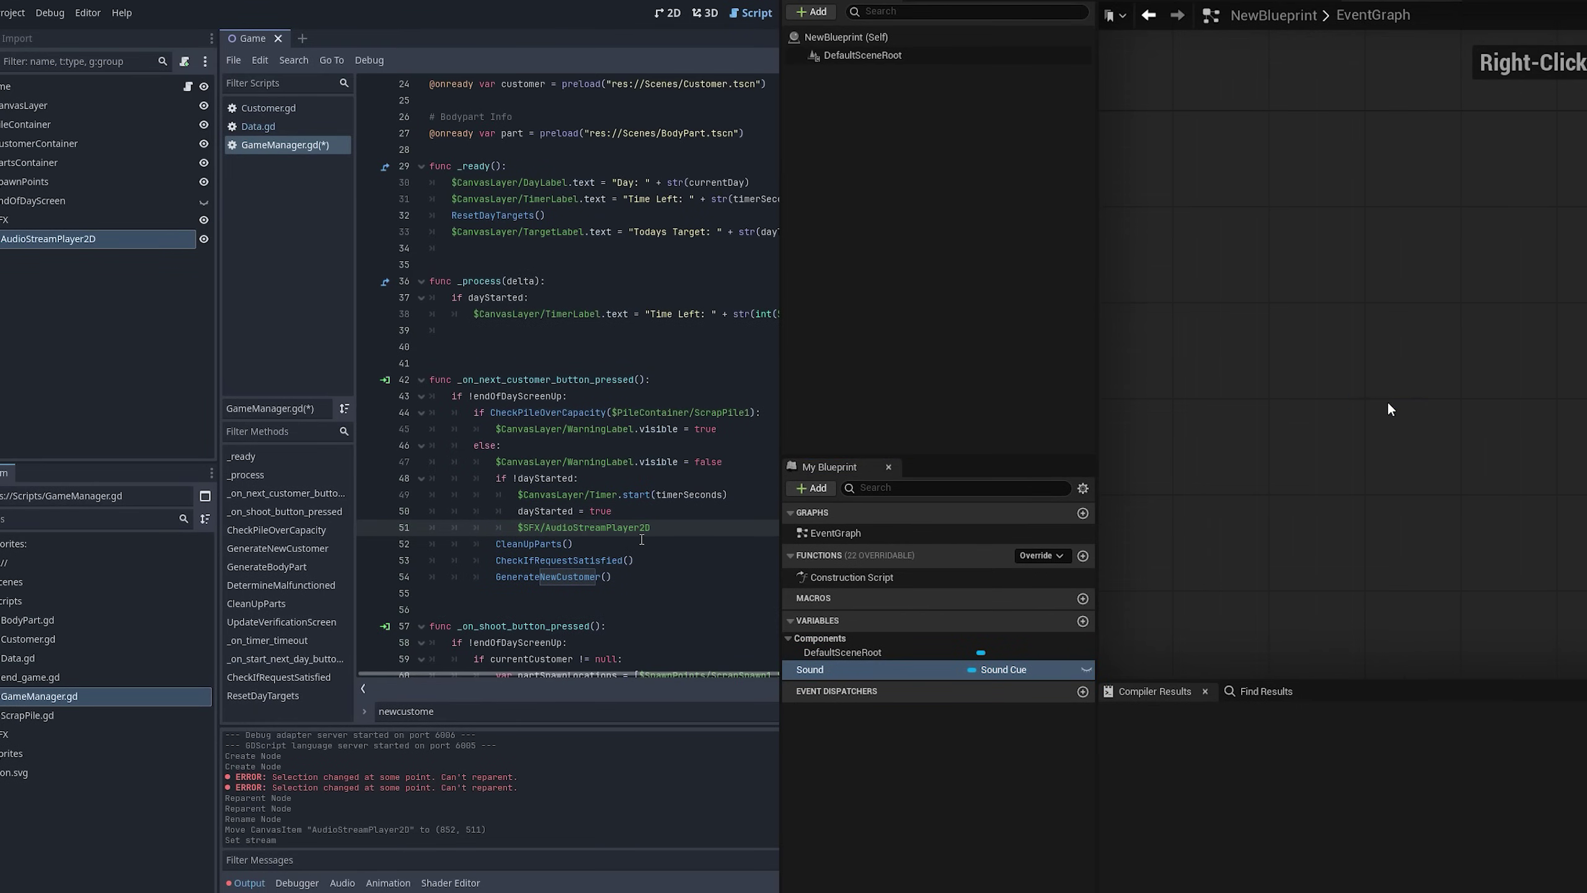
click(1388, 395)
text(.)
drag(1507, 381, 1507, 381)
text(playpla)
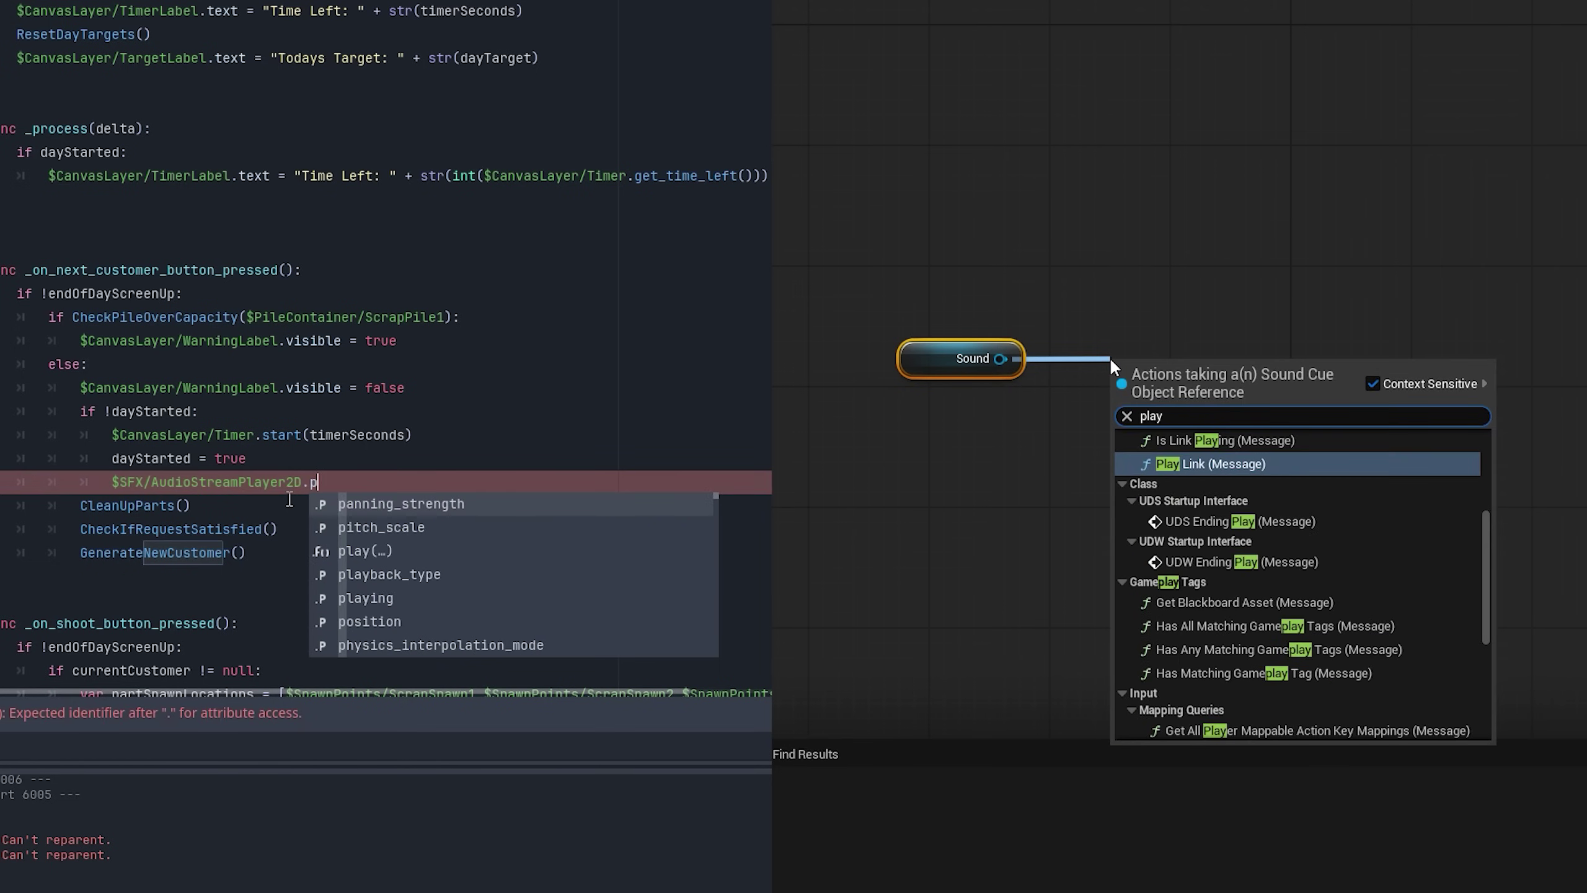
drag(1486, 531, 1482, 454)
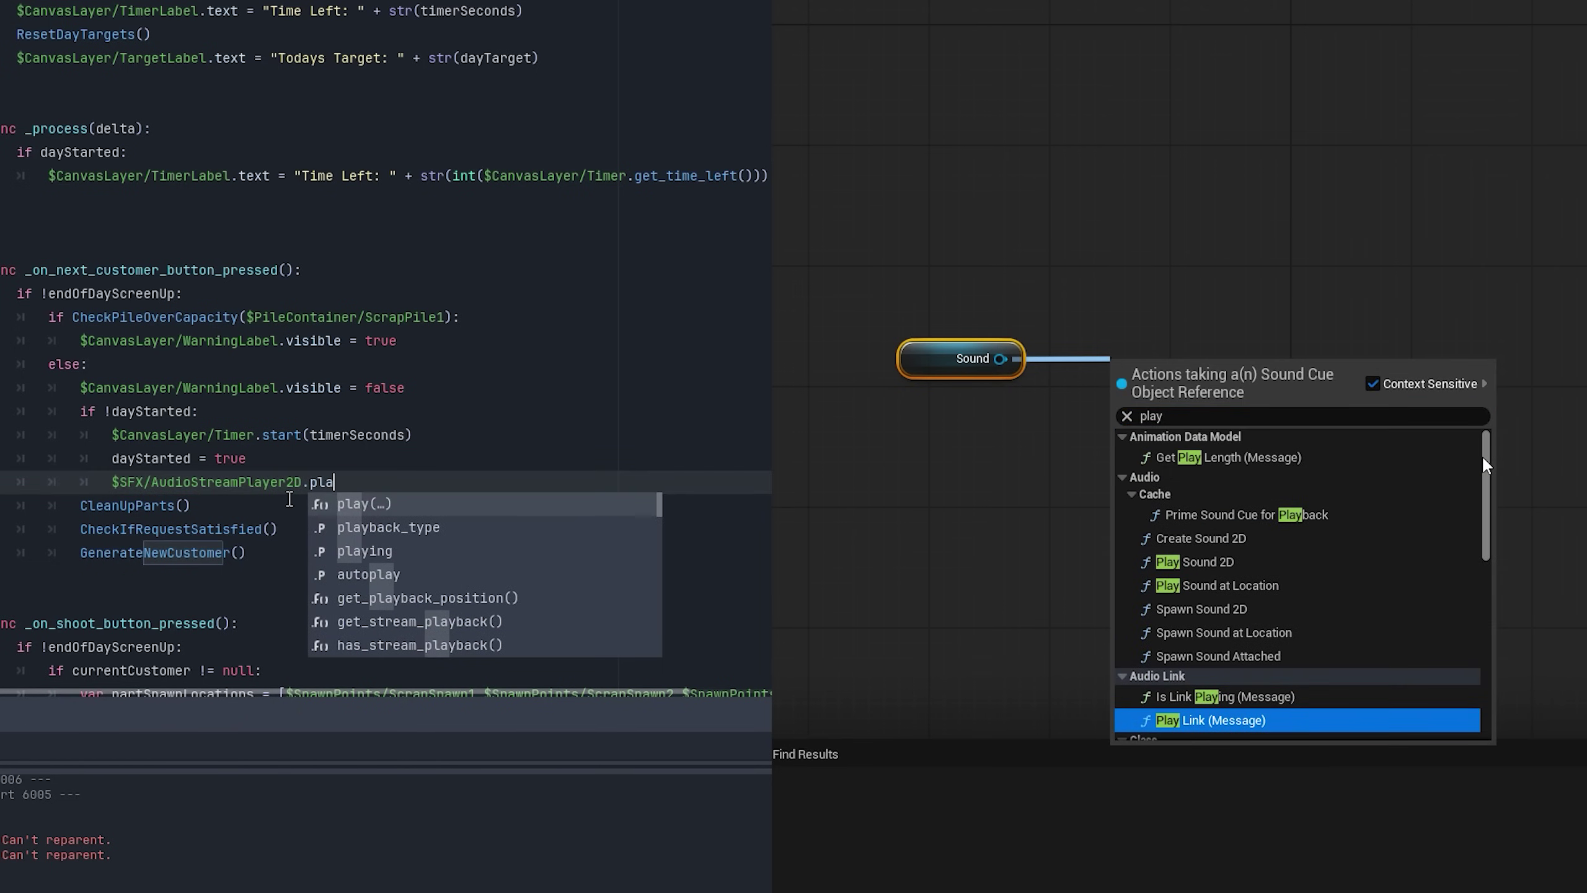
key(Return)
- Add an Unreal Play Sound 2D node wired to Sound, expand its inputs, and enter 0
click(1229, 556)
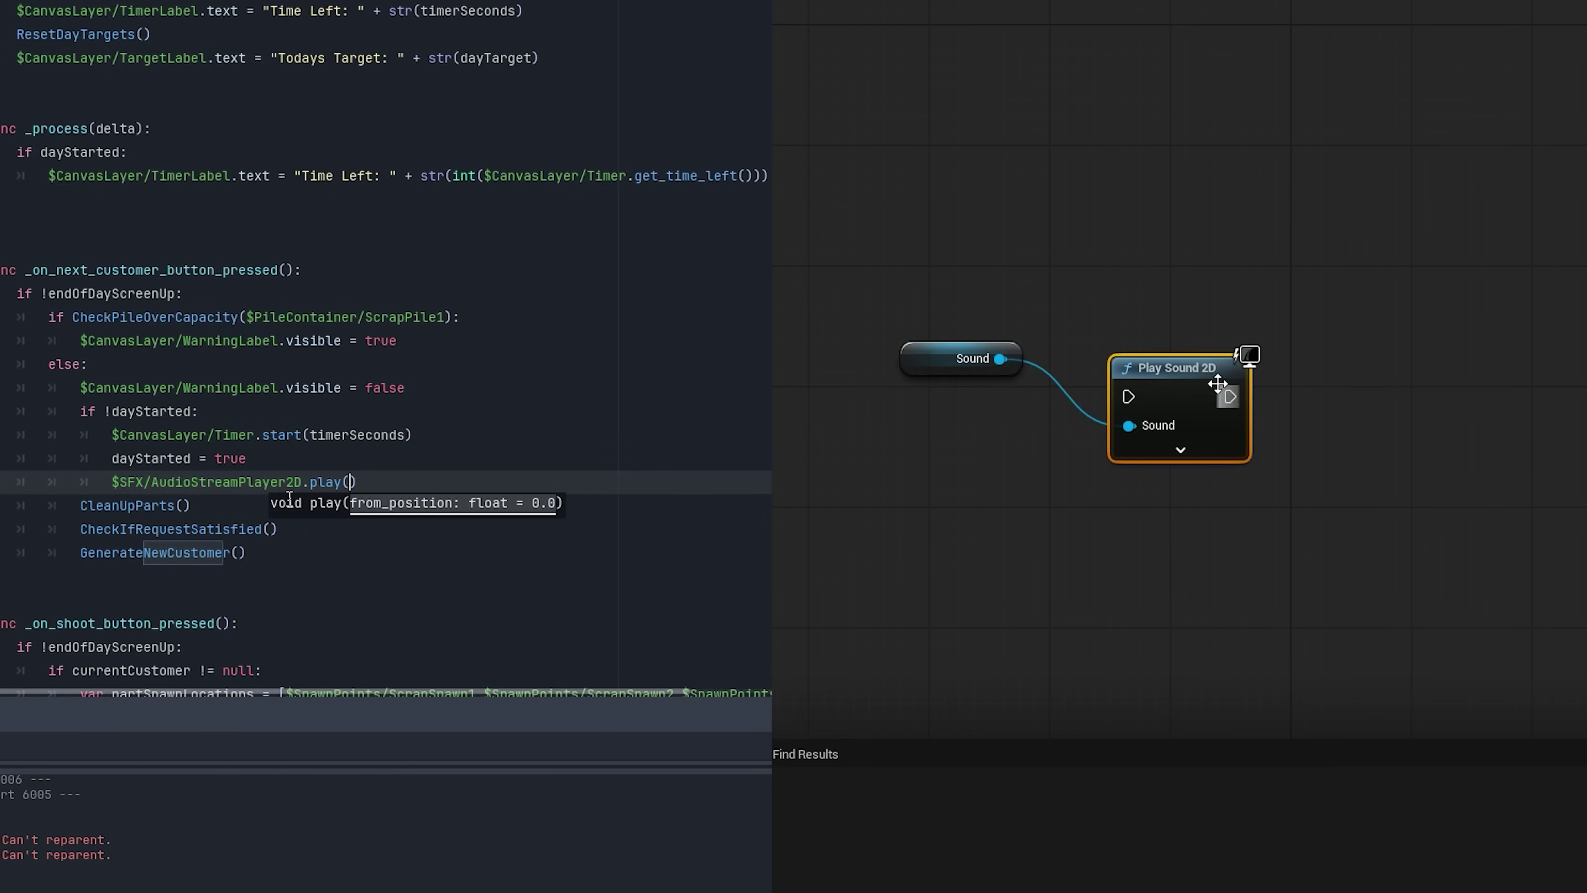
drag(1215, 369, 1216, 307)
click(1180, 387)
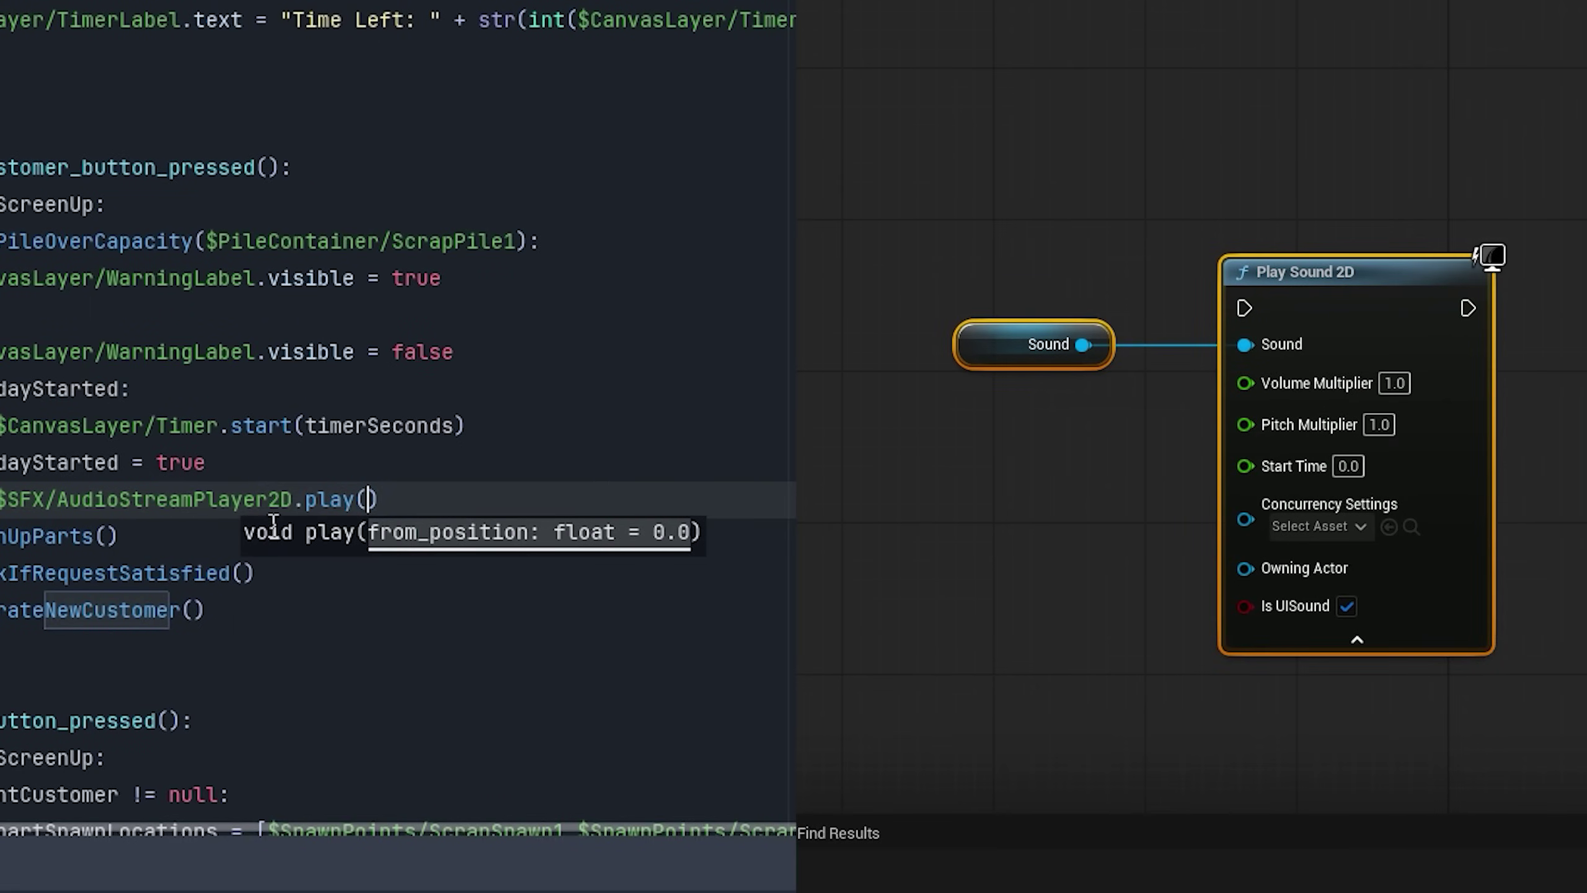
click(1394, 382)
text(0)
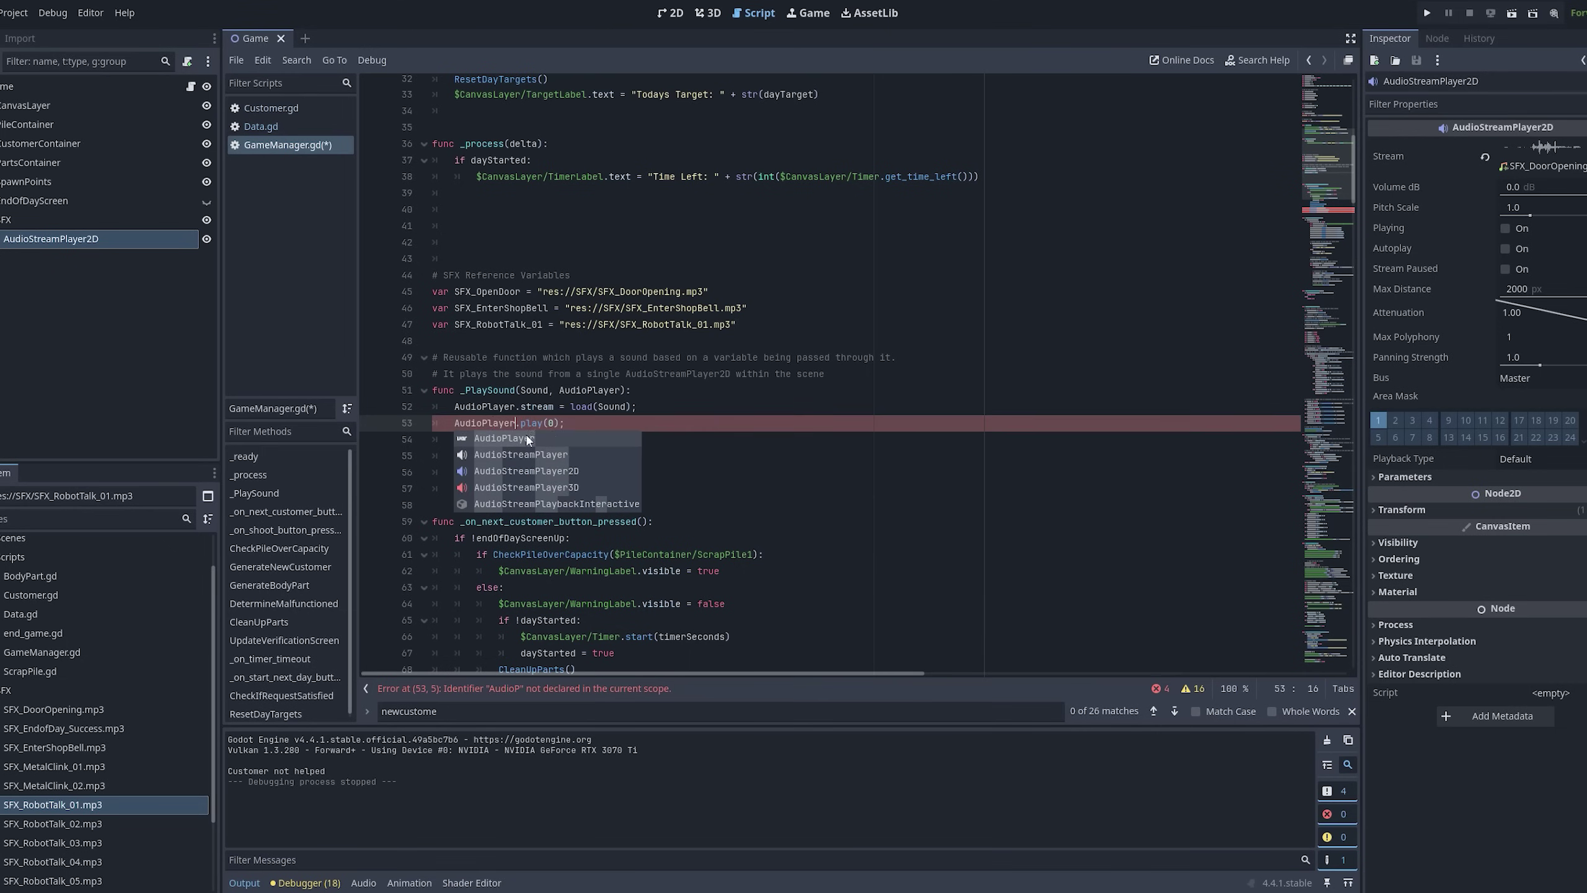
- Complete line 71 as _PlaySound(SFX_OpenDoor, $SFX/AudioStreamPlayer2D) and run the project
text(,)
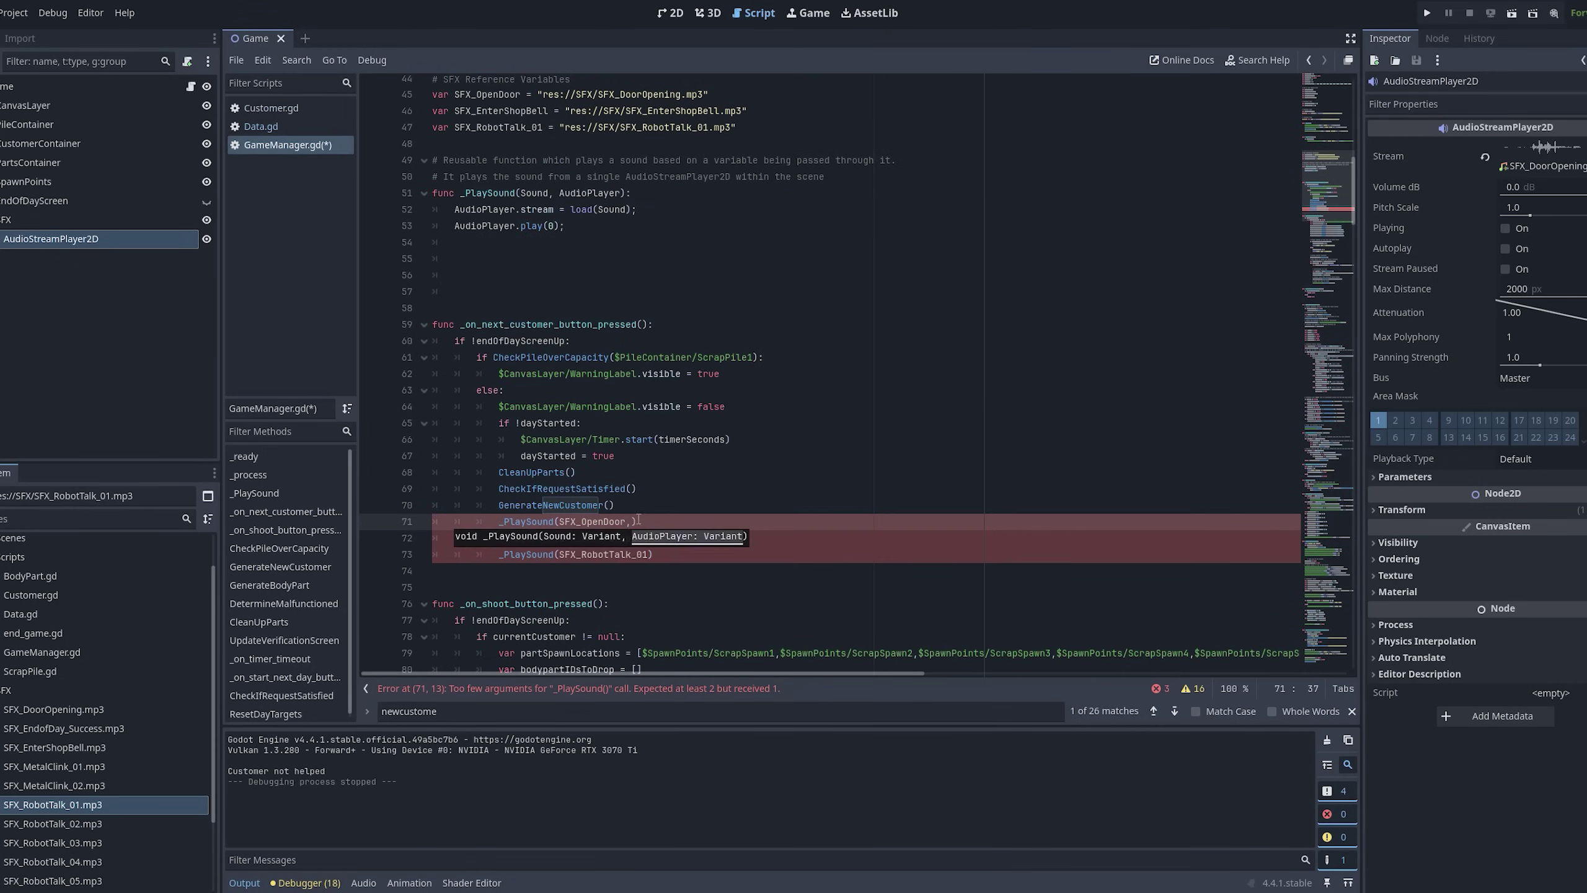
text( $SFX/AudioStreamPlayer2D)
scroll(611, 391, up, 3)
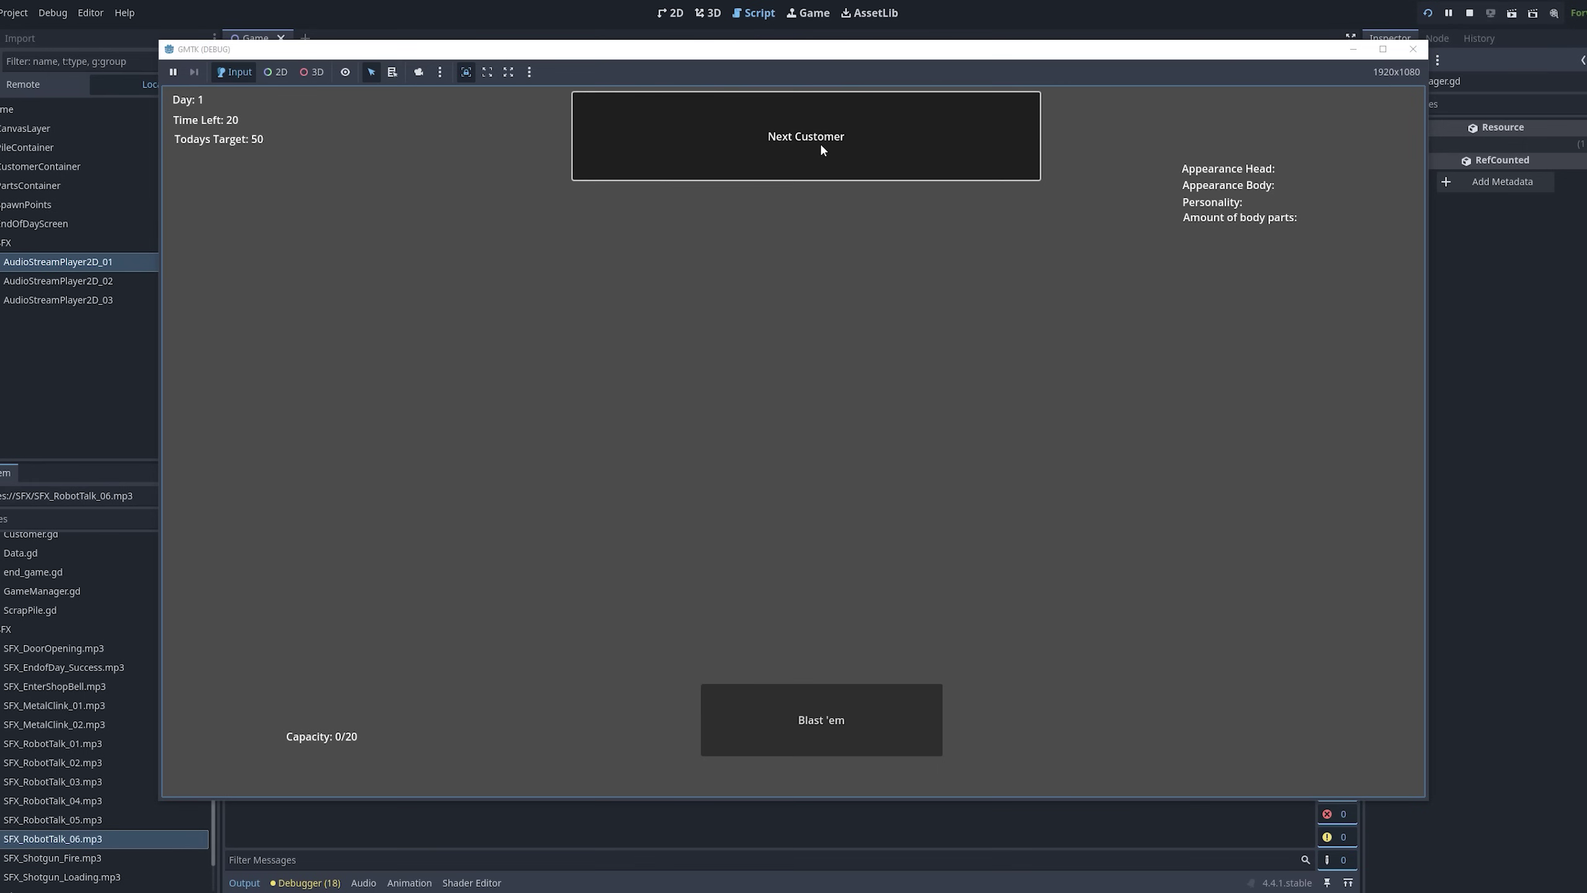
click(819, 141)
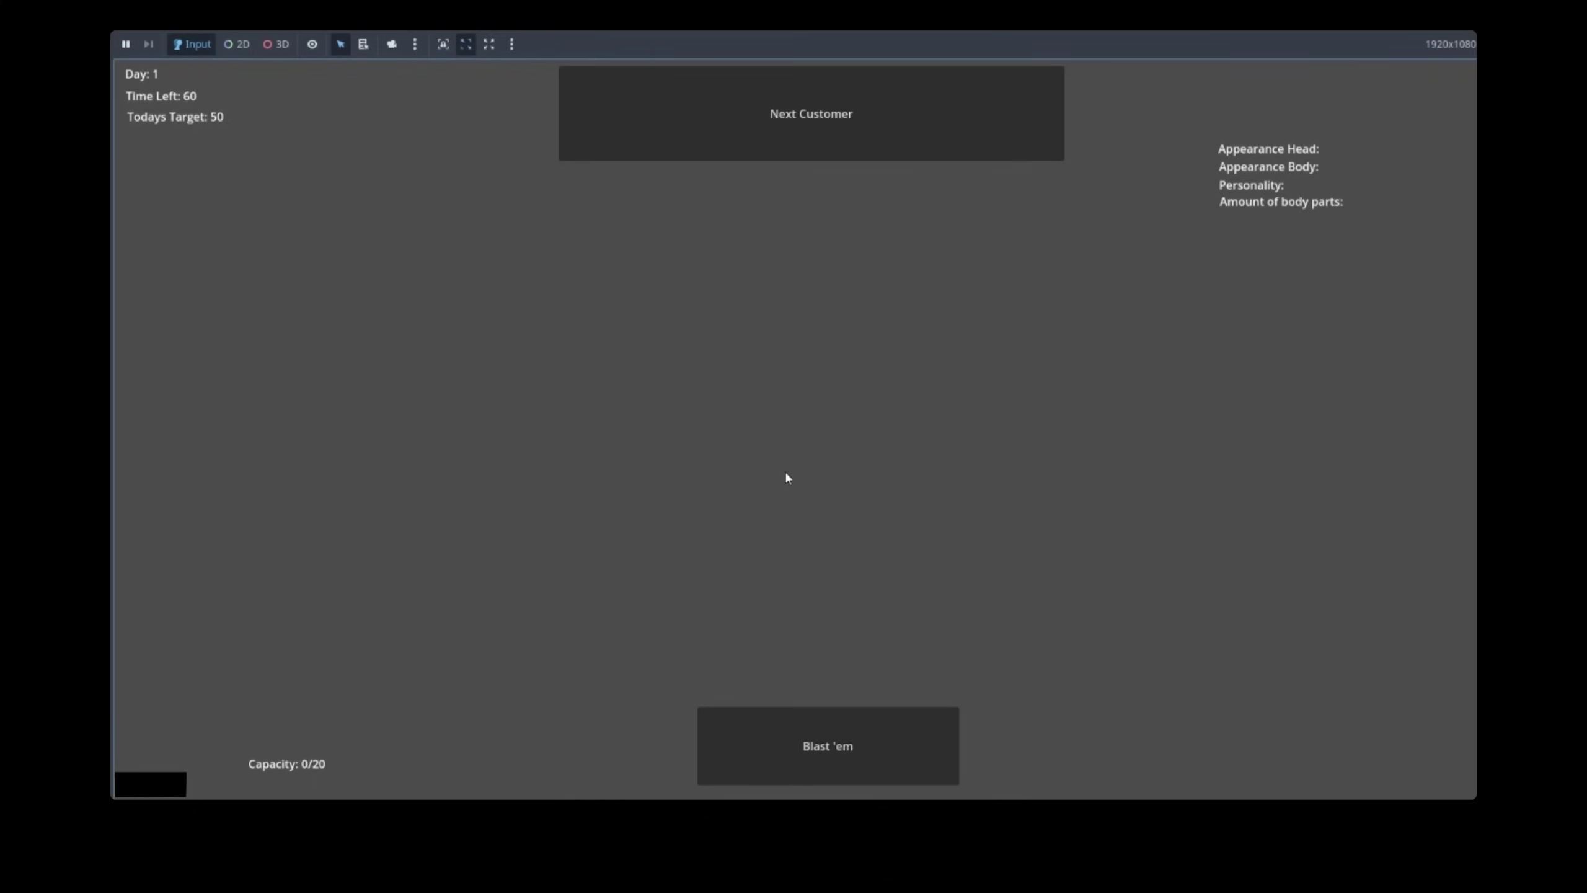
- Call in three robot customers, including the TV-headed one, and blast each into parts
click(873, 135)
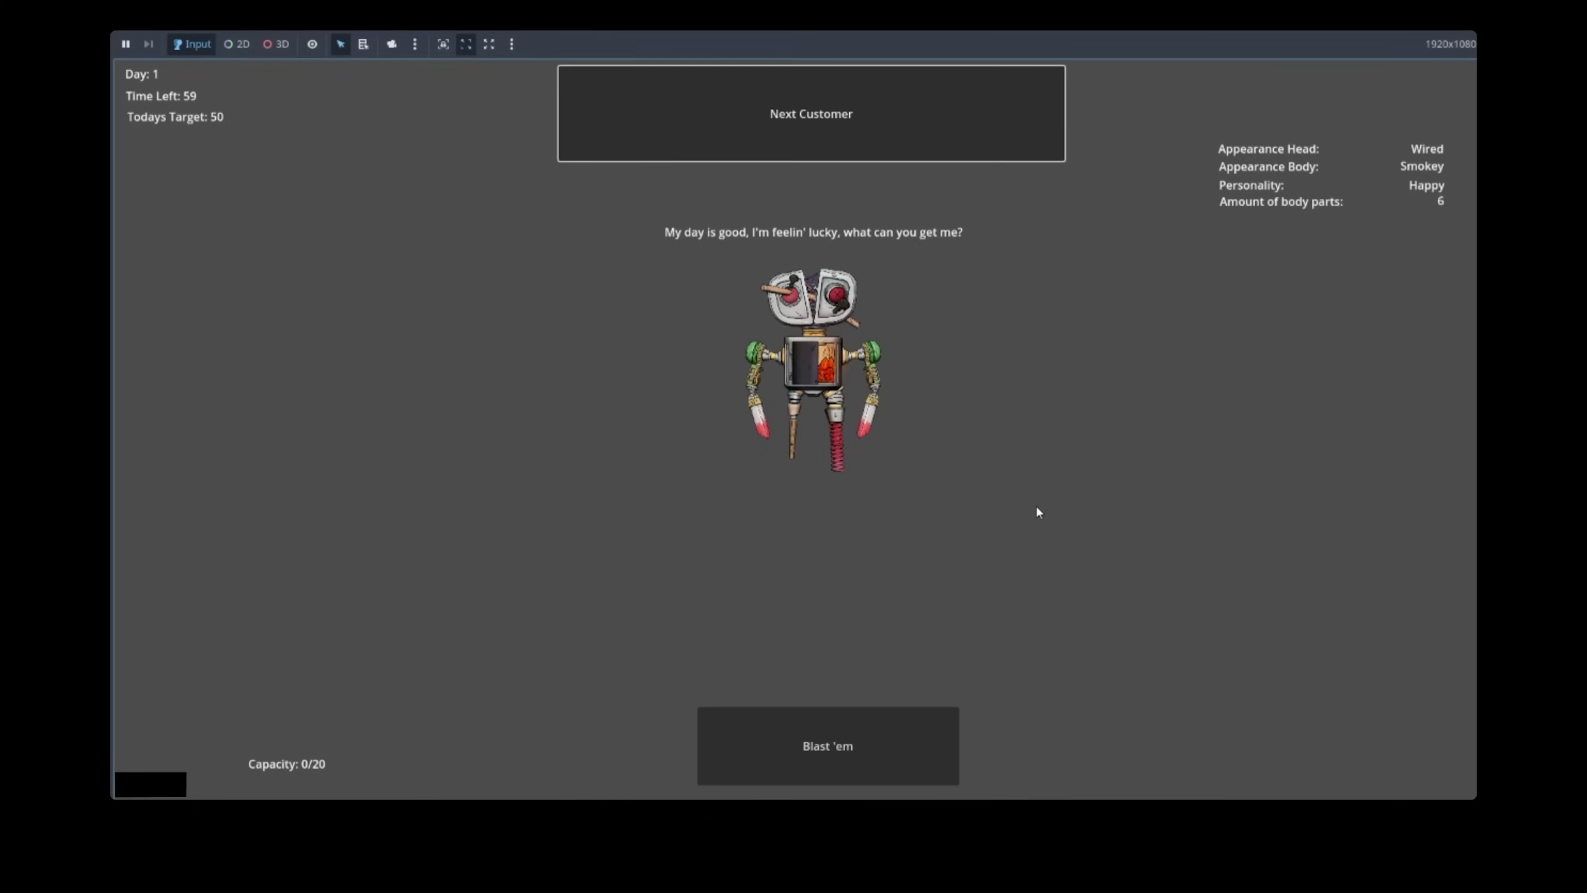
click(836, 747)
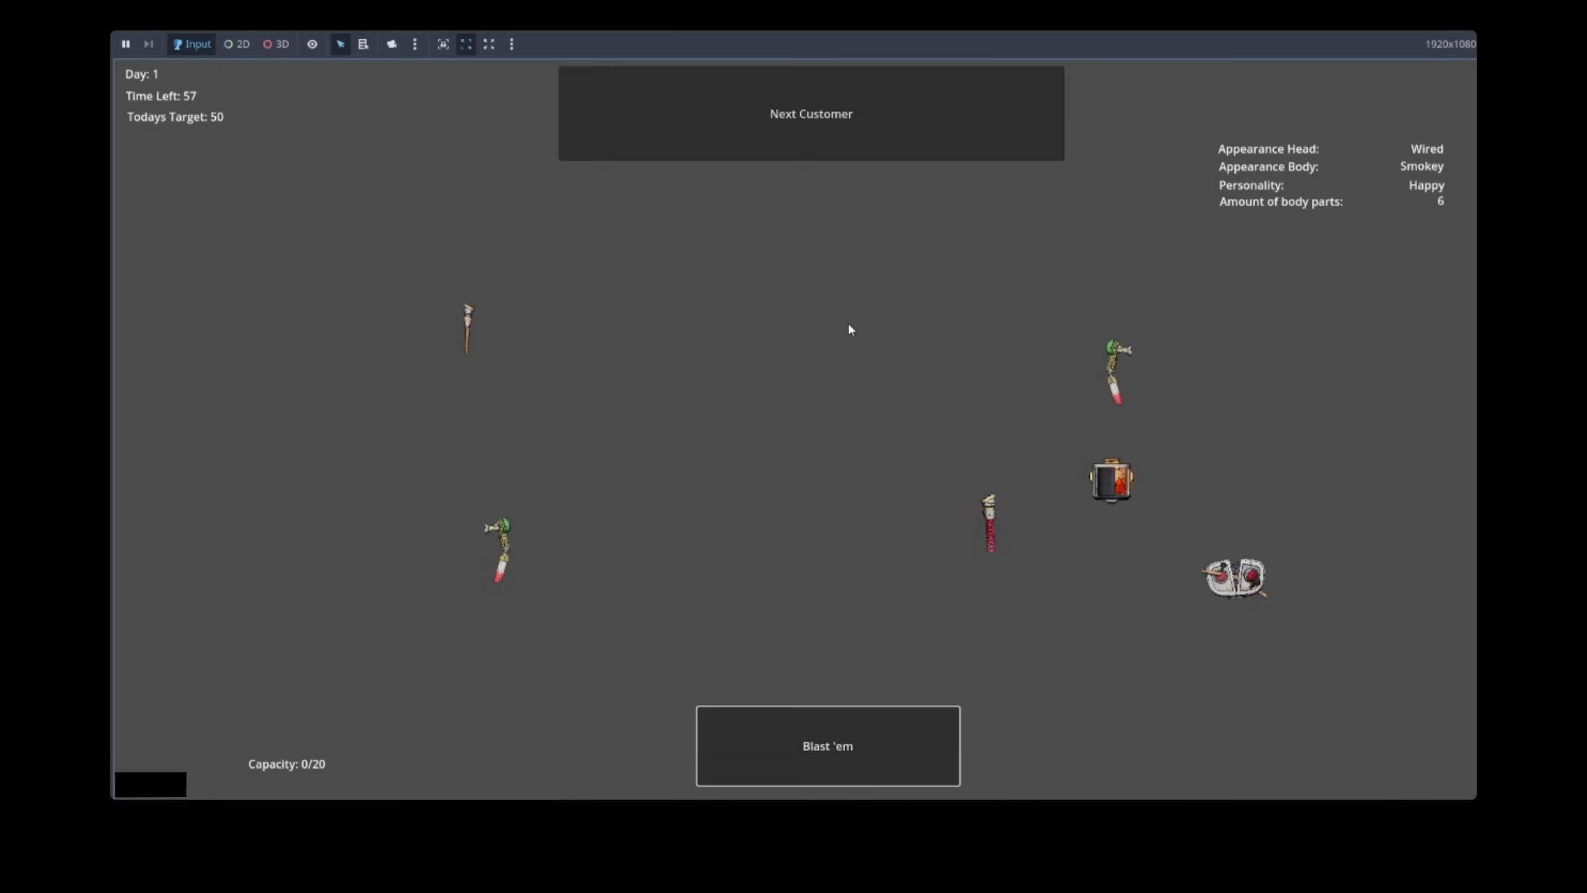
click(818, 100)
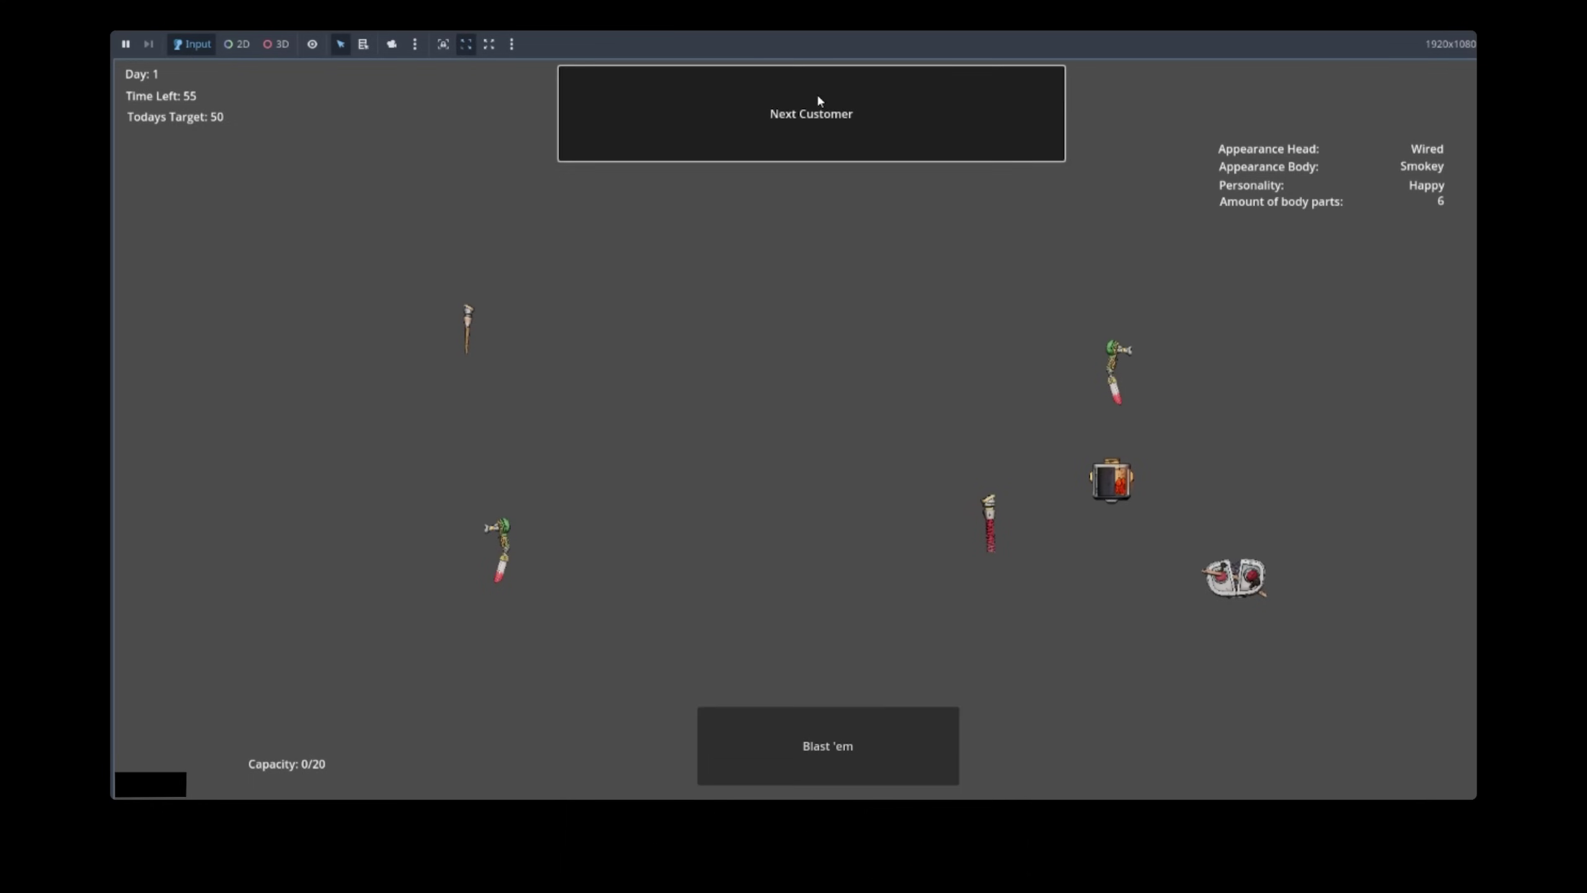
click(872, 714)
click(871, 98)
click(816, 713)
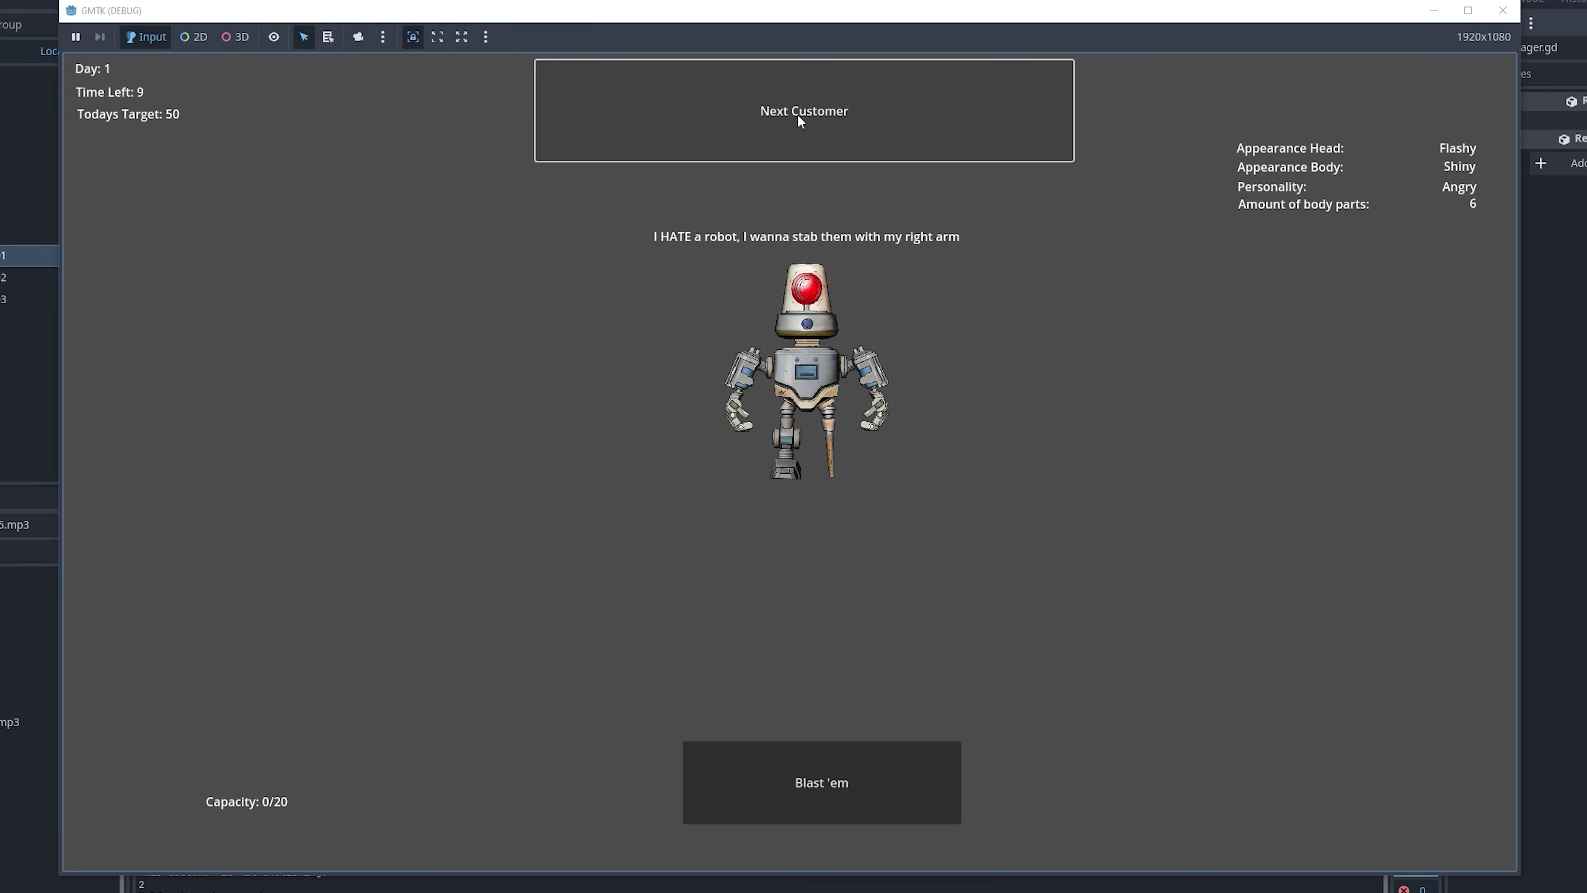
- Skip a customer, end the game, restart from Day 1, and blast more customers into scrap
click(796, 114)
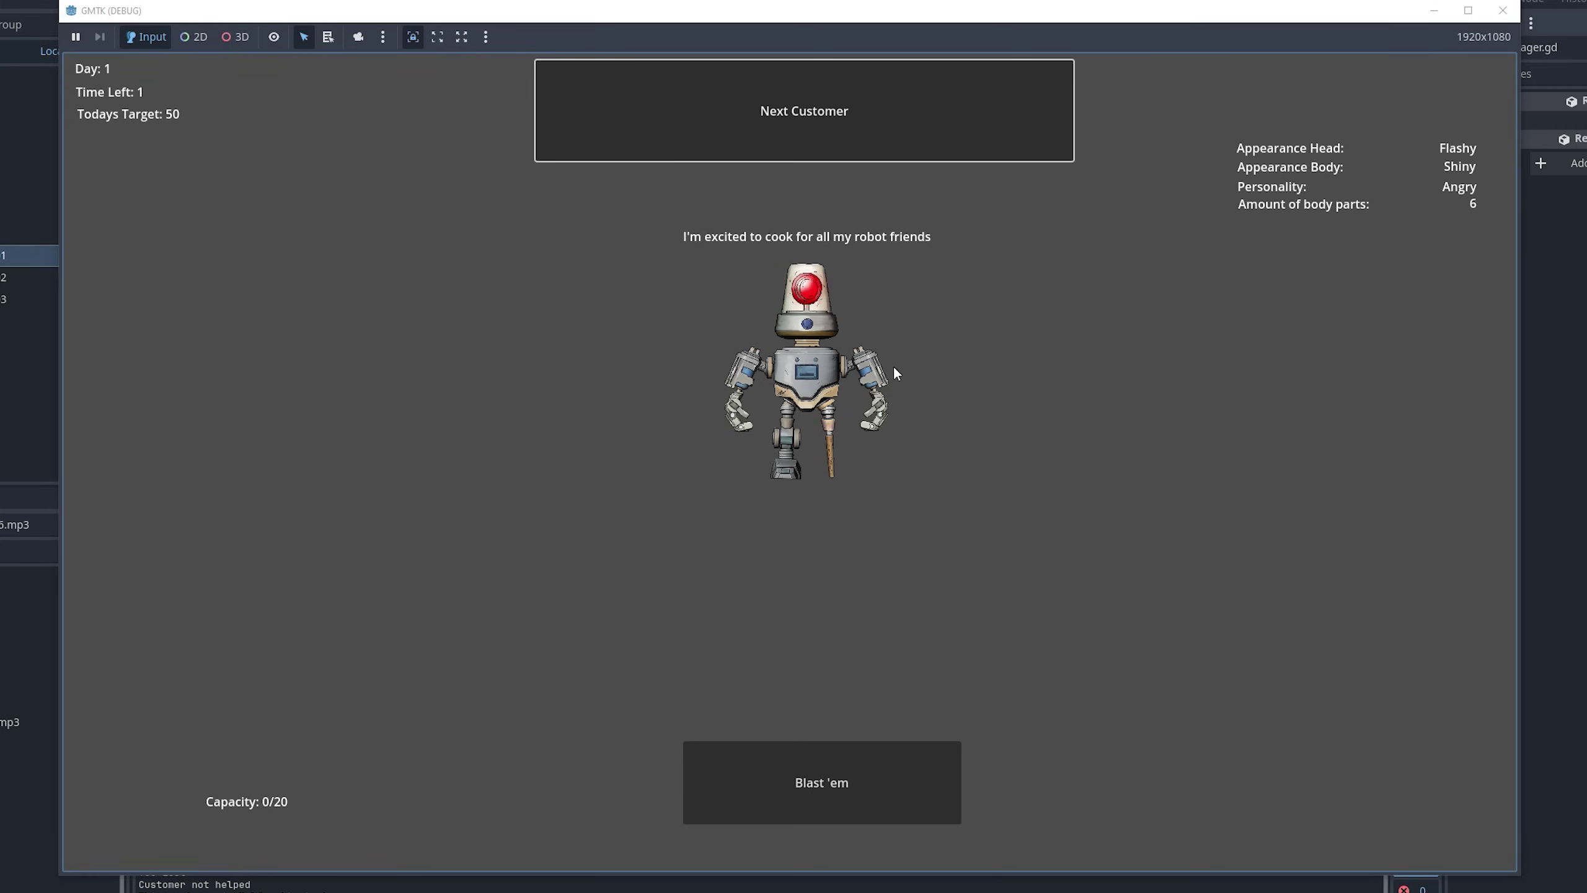
click(790, 509)
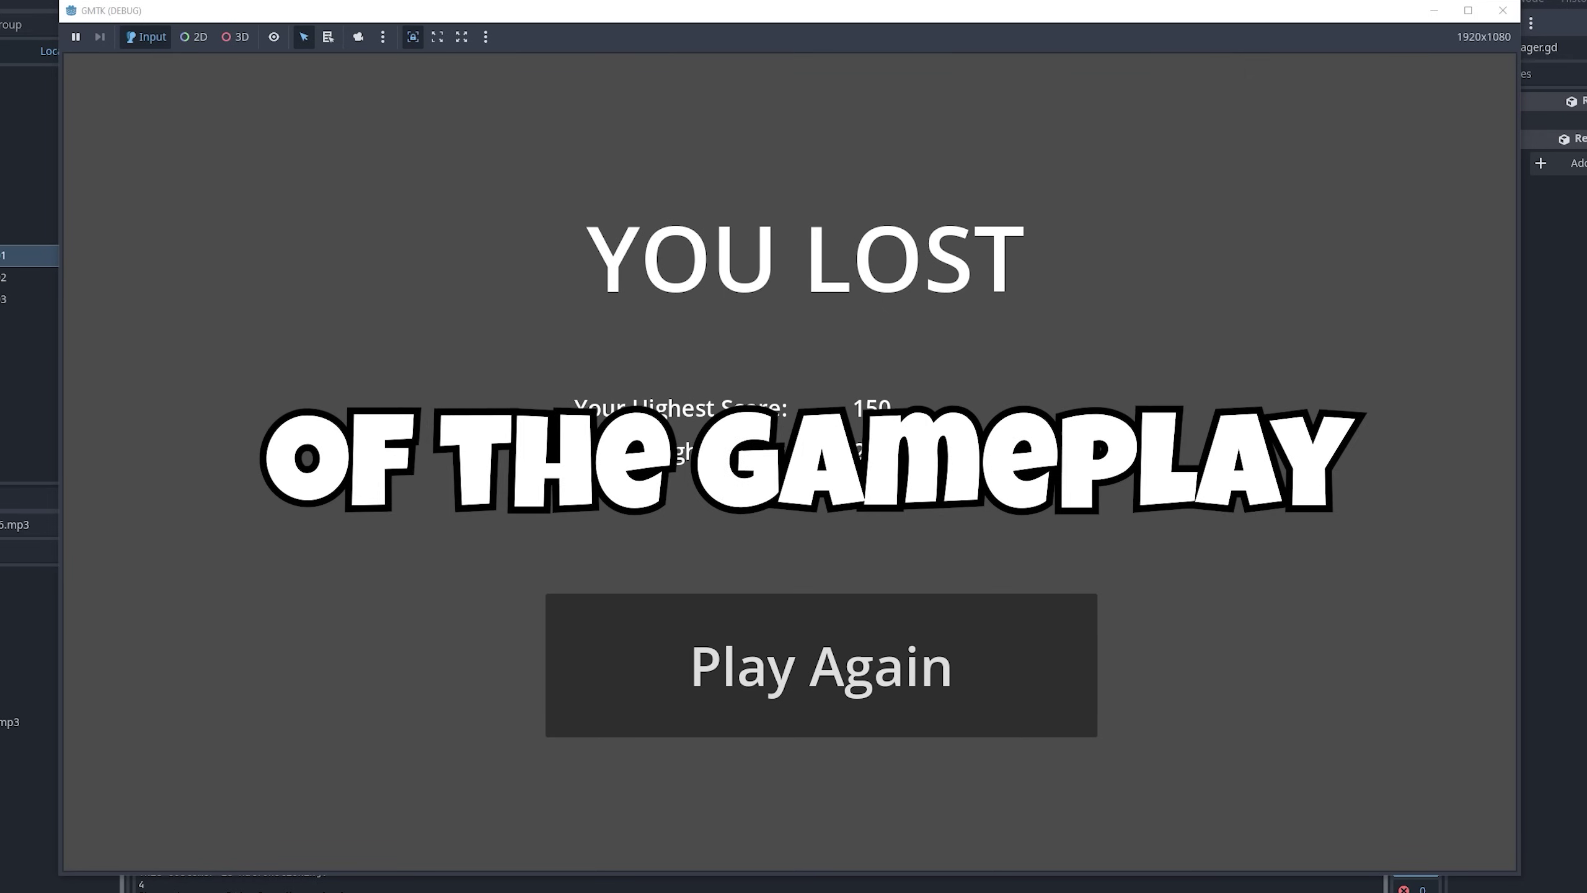
click(769, 625)
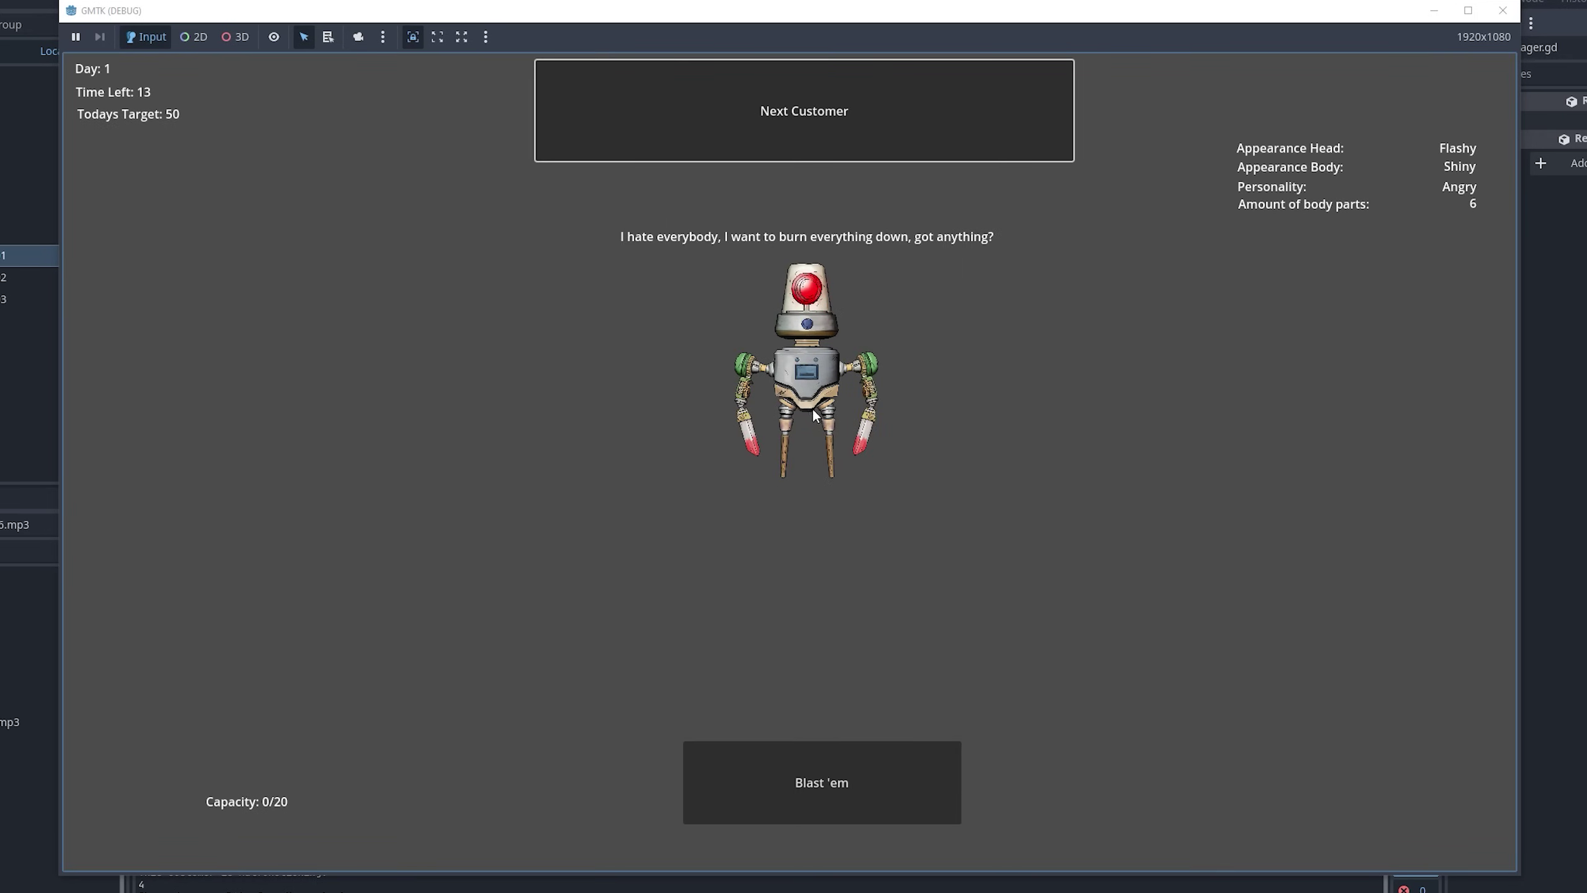
click(783, 779)
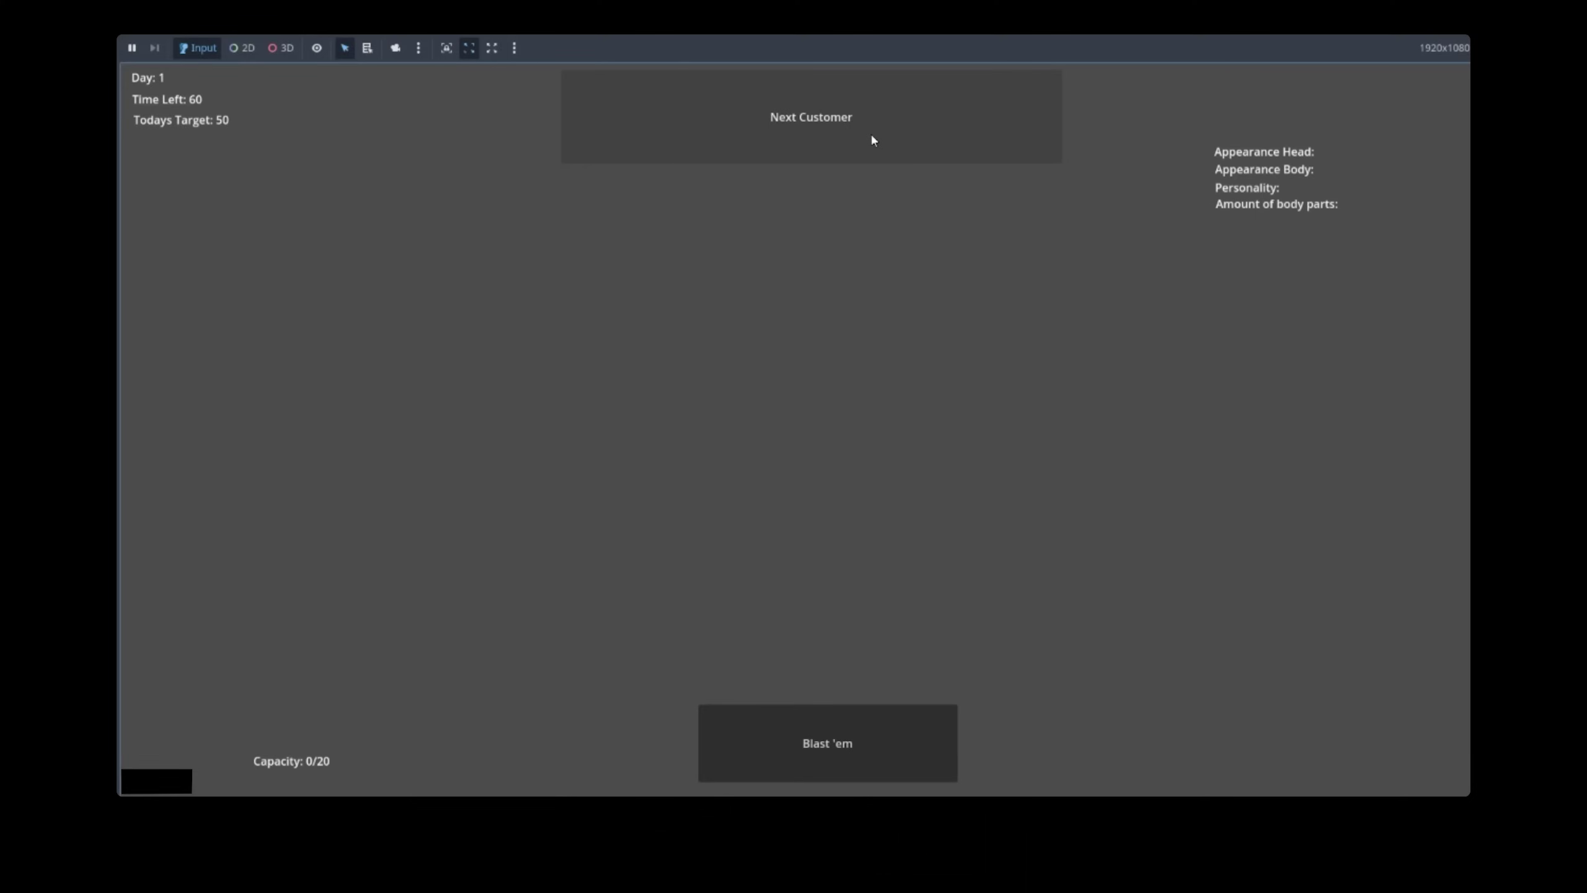
click(870, 137)
click(828, 742)
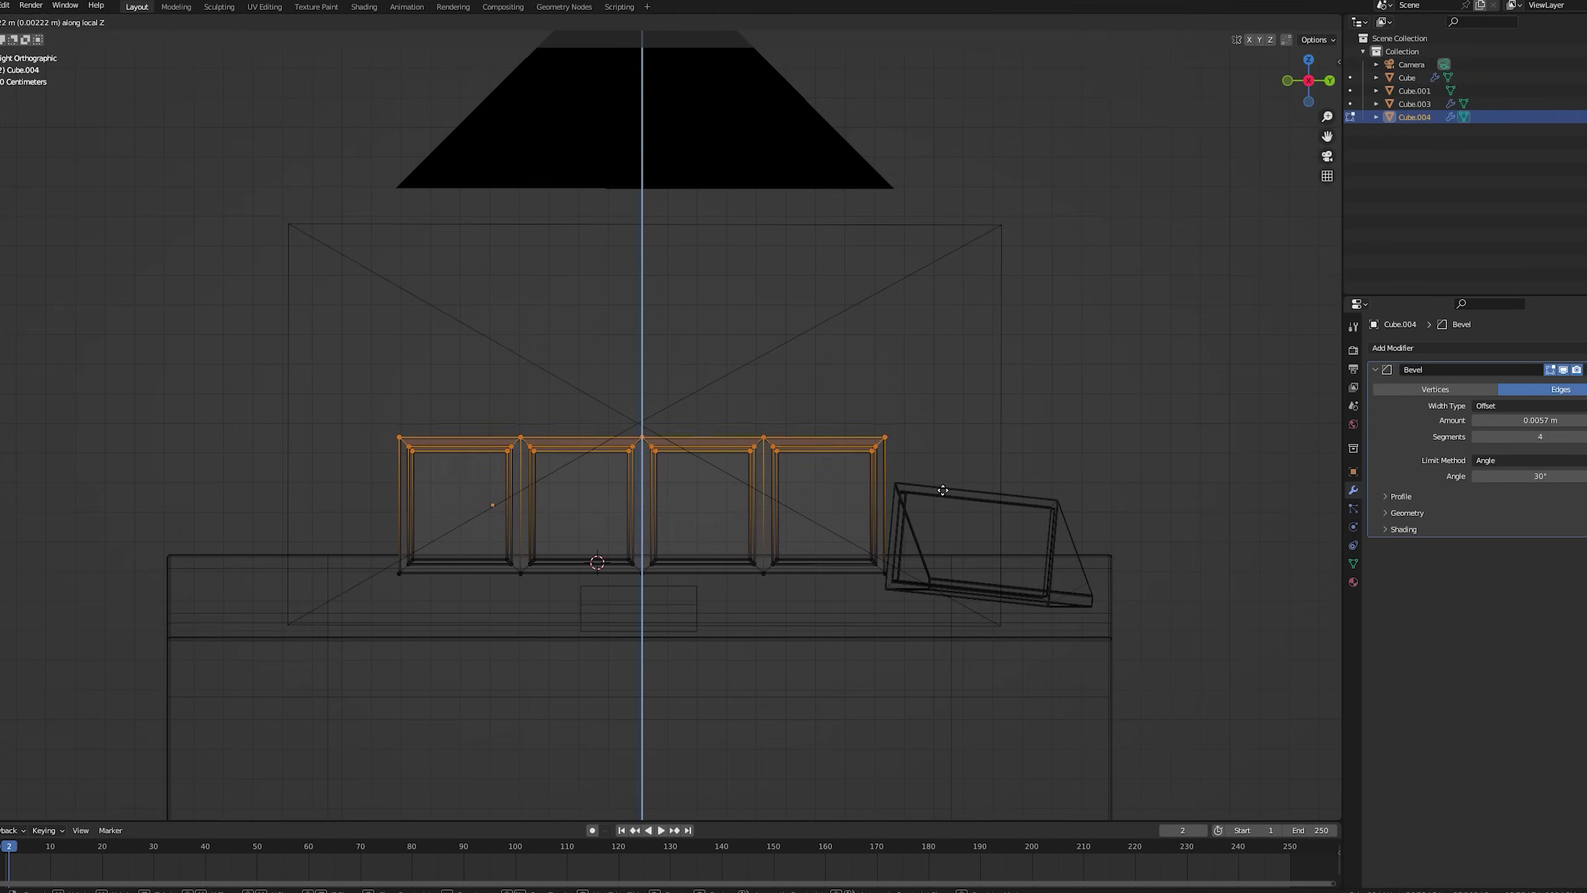
- Switch the viewport to Solid shading and shift the selected monitors along the Y axis
key(z)
click(836, 558)
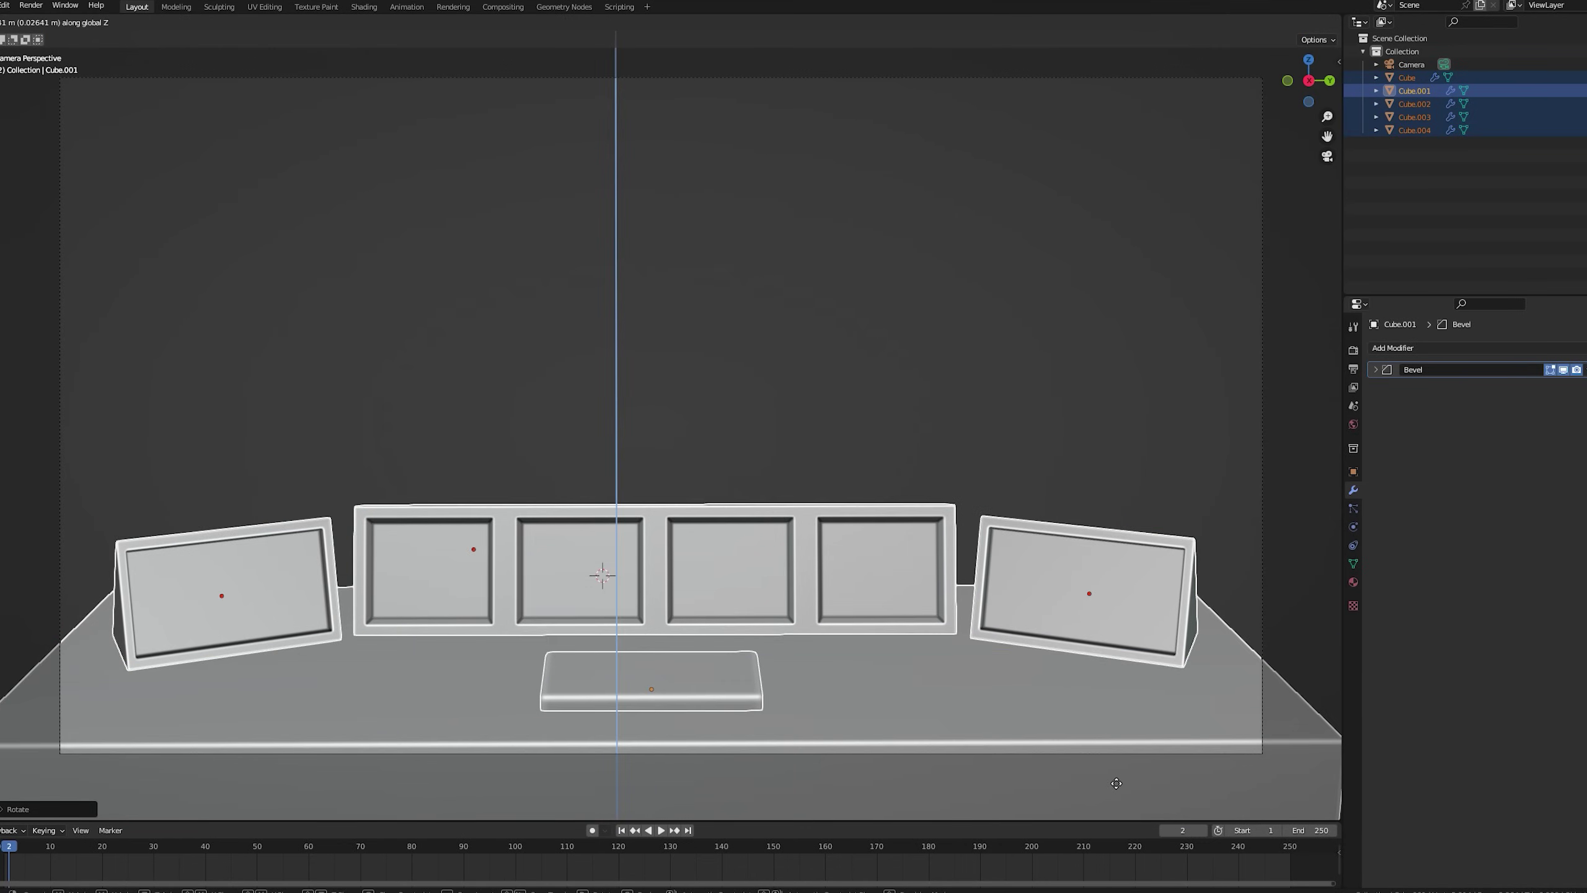
click(1117, 783)
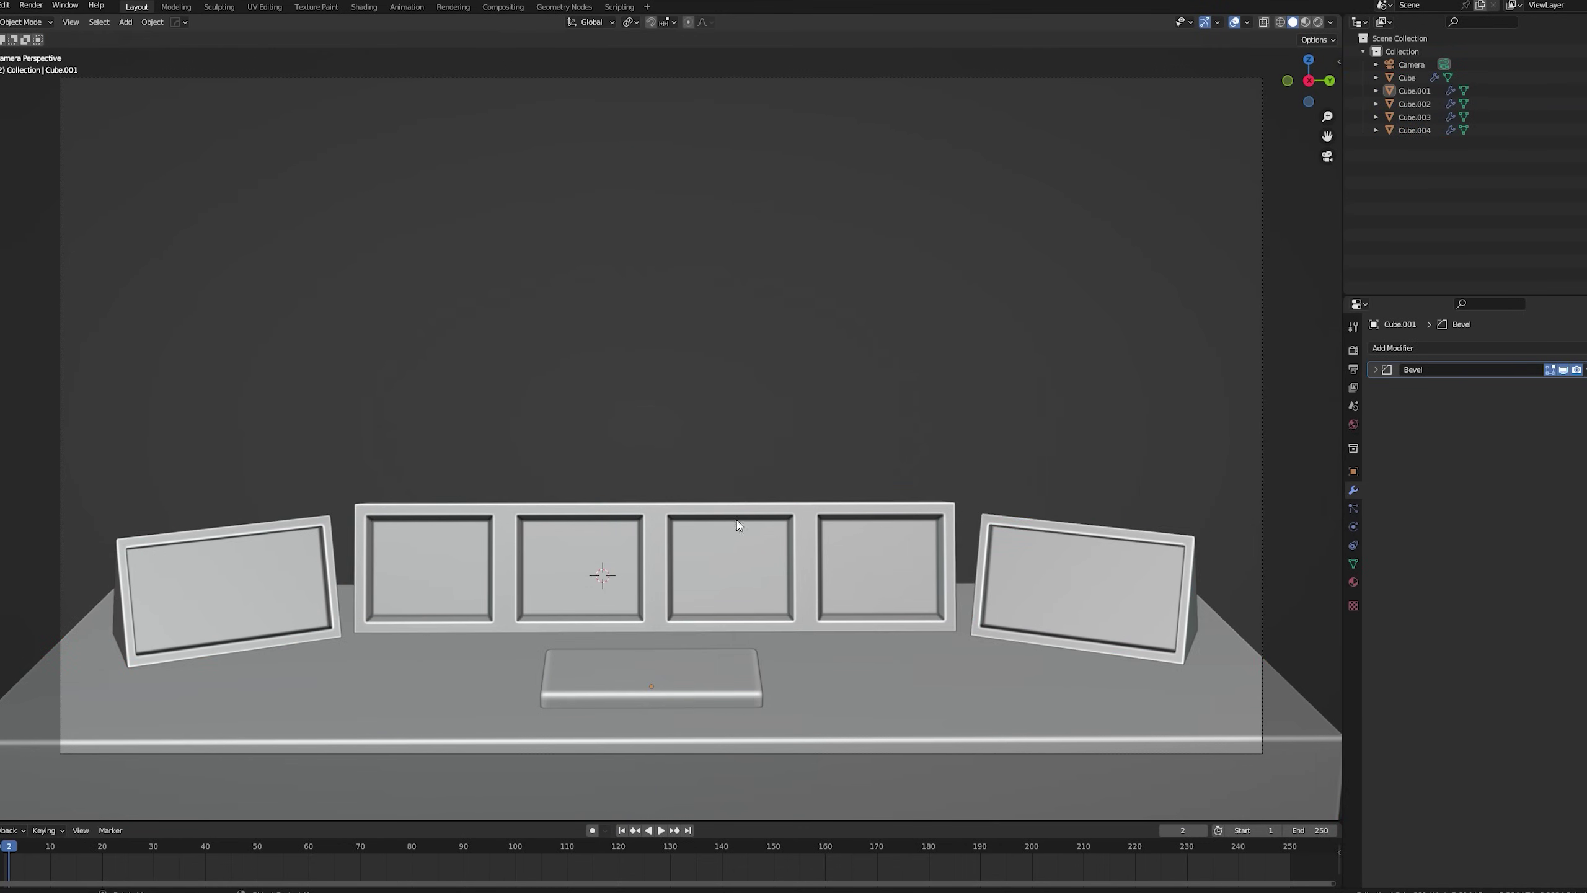
key(g)
key(y)
click(850, 354)
- Add a new cube above the counter, then scale it and move it up
key(alt+a)
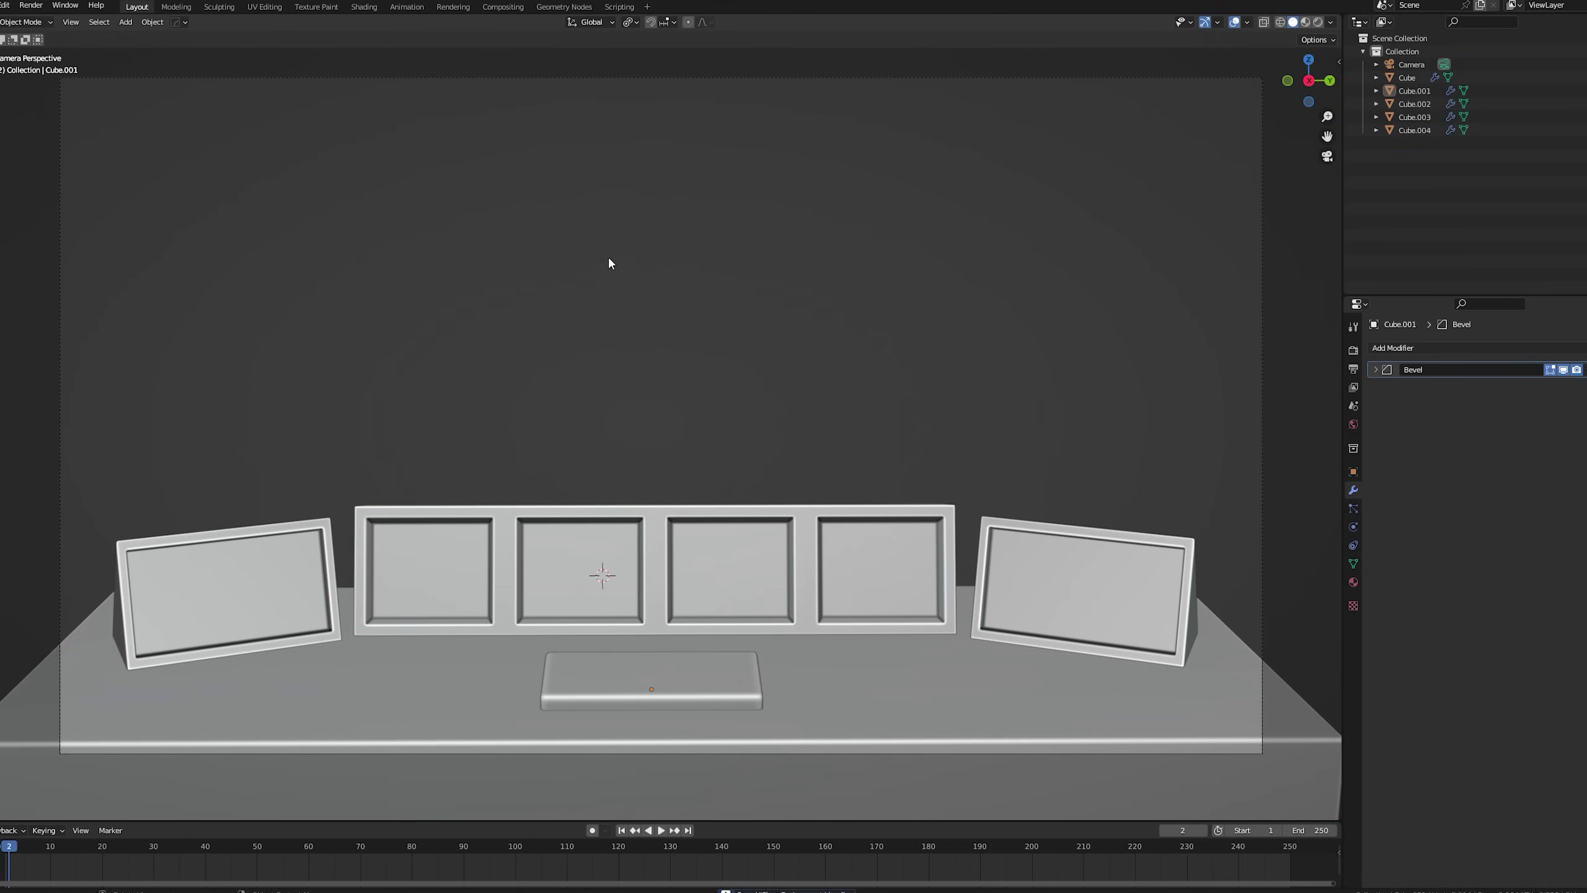
shift+right_click(661, 254)
key(shift+a)
click(726, 263)
key(s)
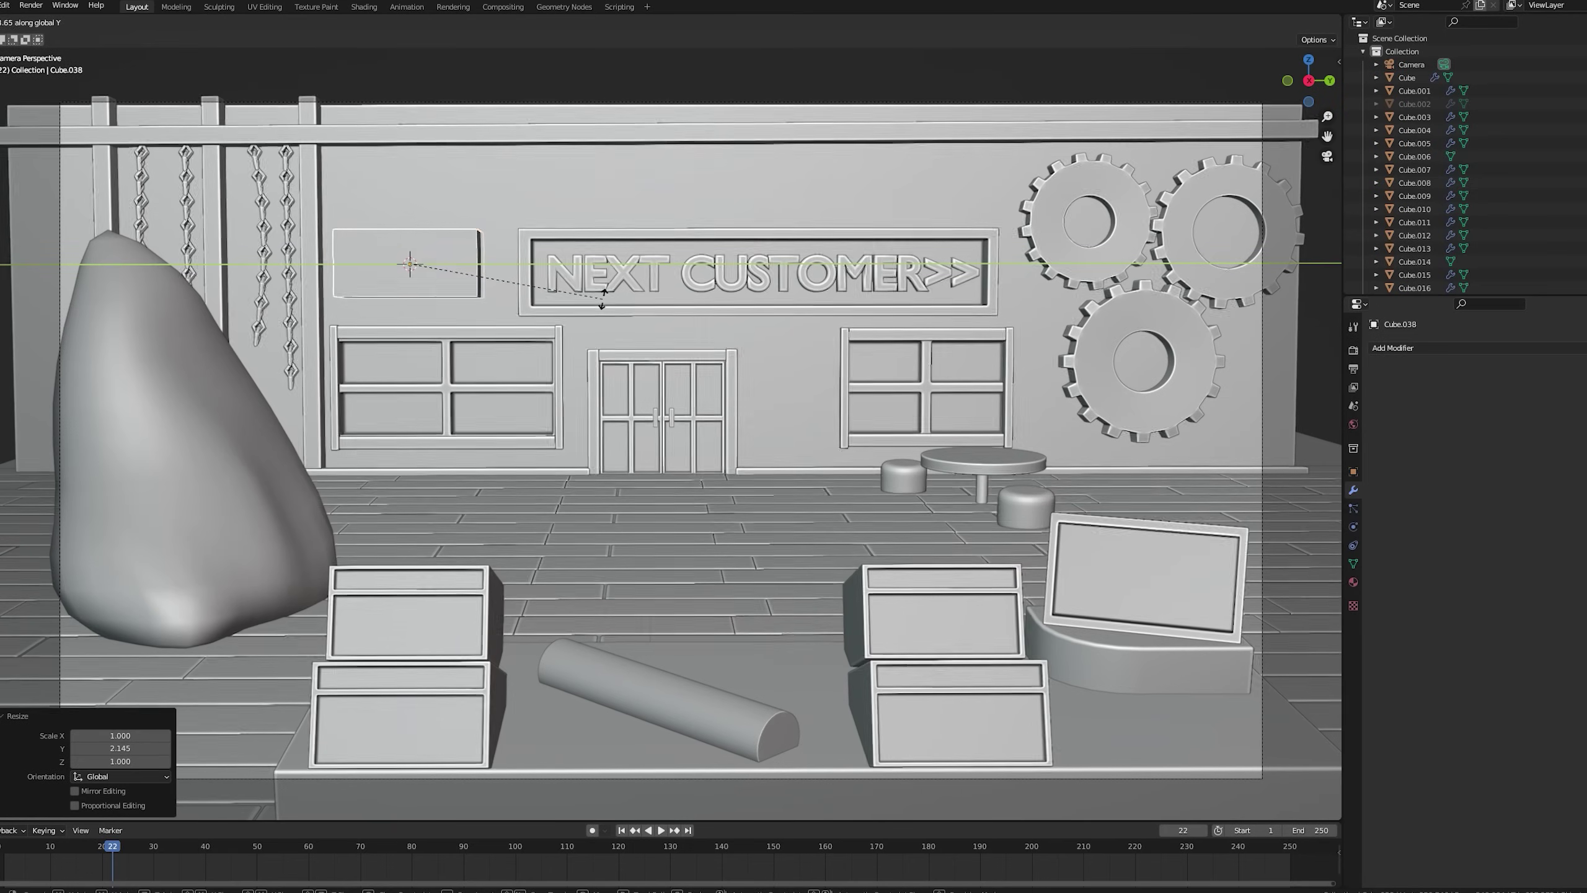
click(602, 298)
key(g)
click(619, 231)
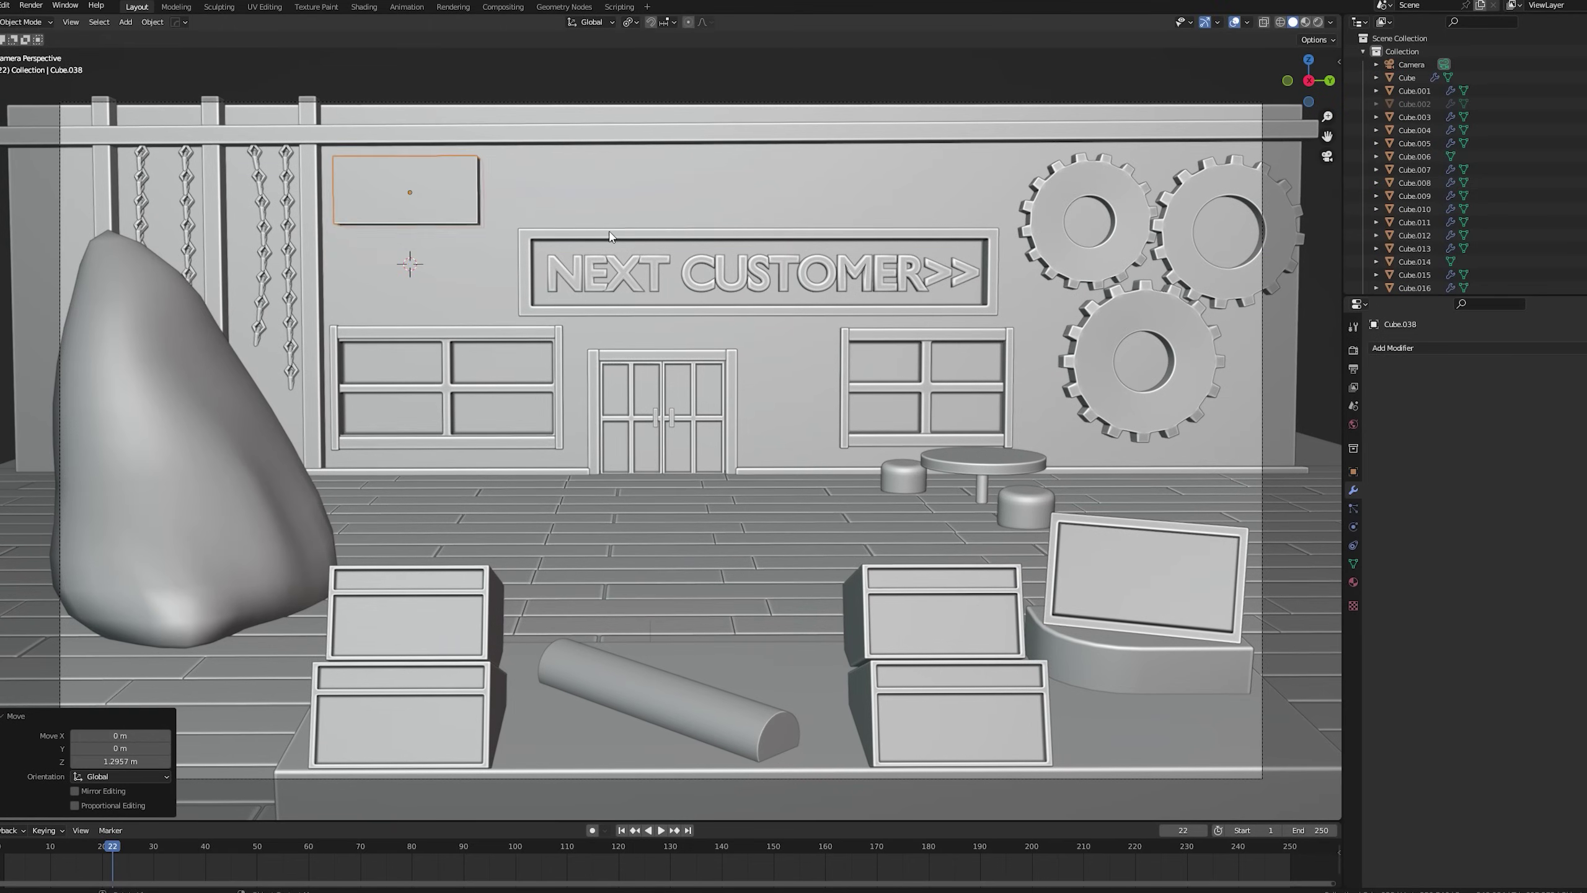
key(s)
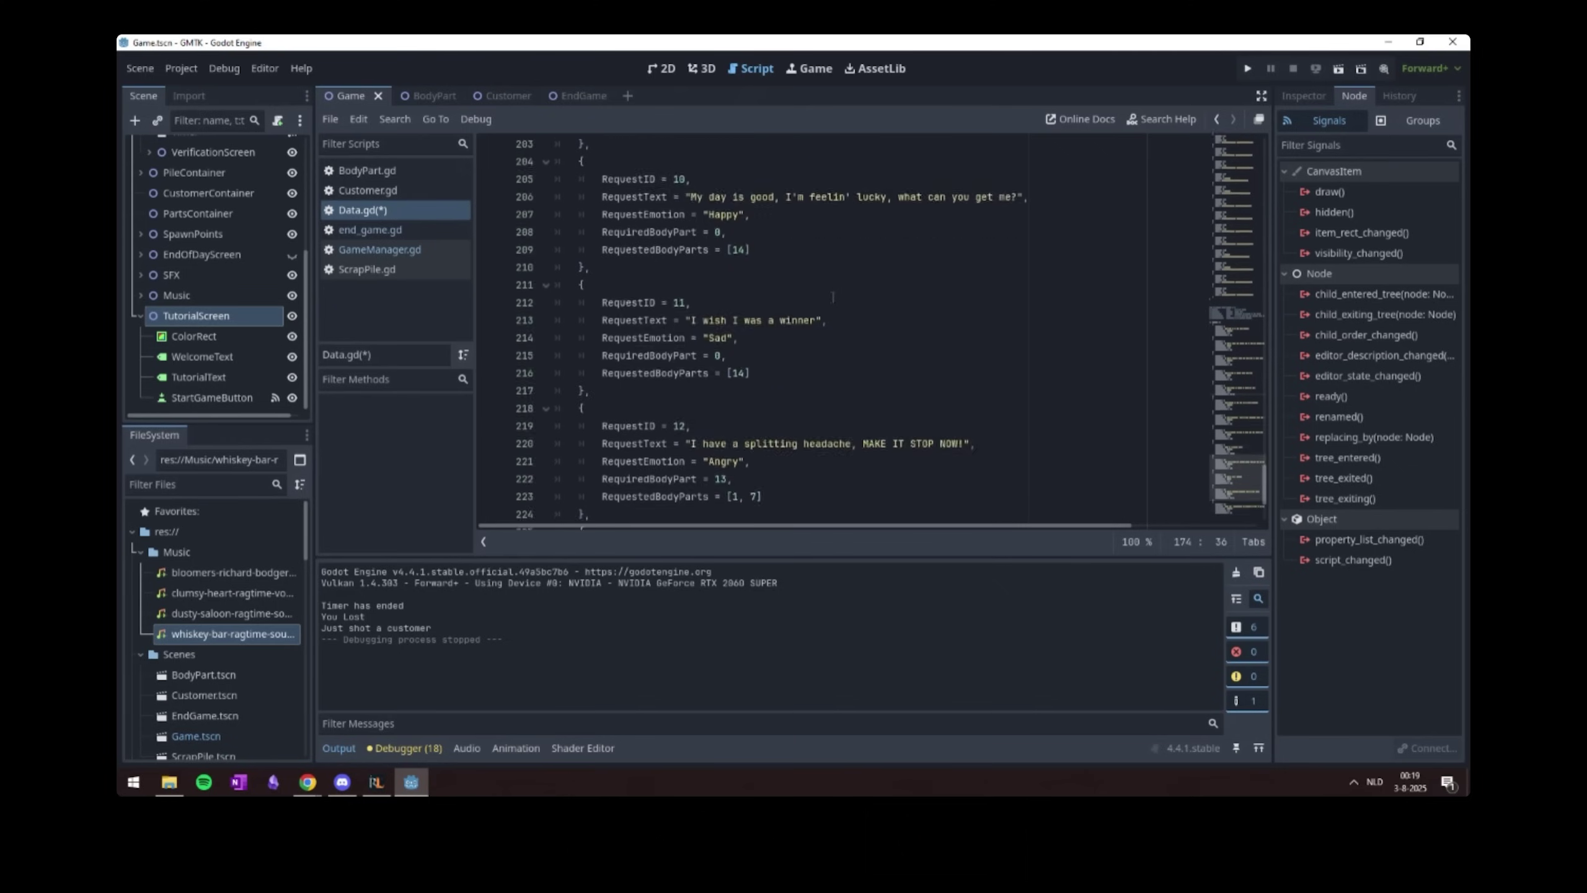
- Scroll through the script and select the word 'left' on line 150
scroll(831, 297, up, 10)
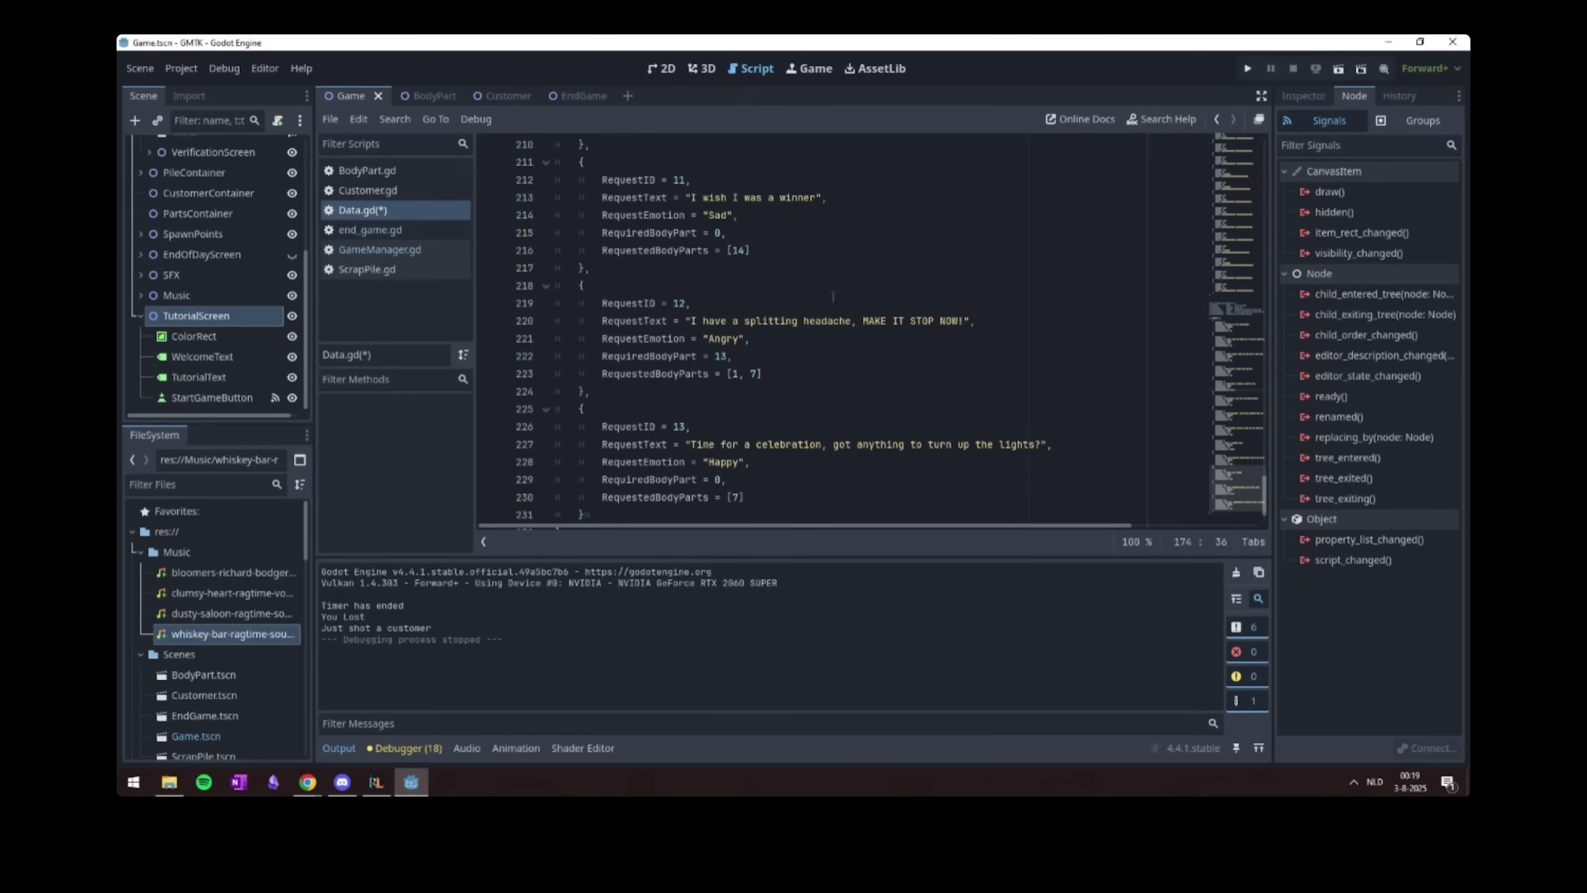
scroll(831, 297, up, 4)
scroll(856, 344, down, 6)
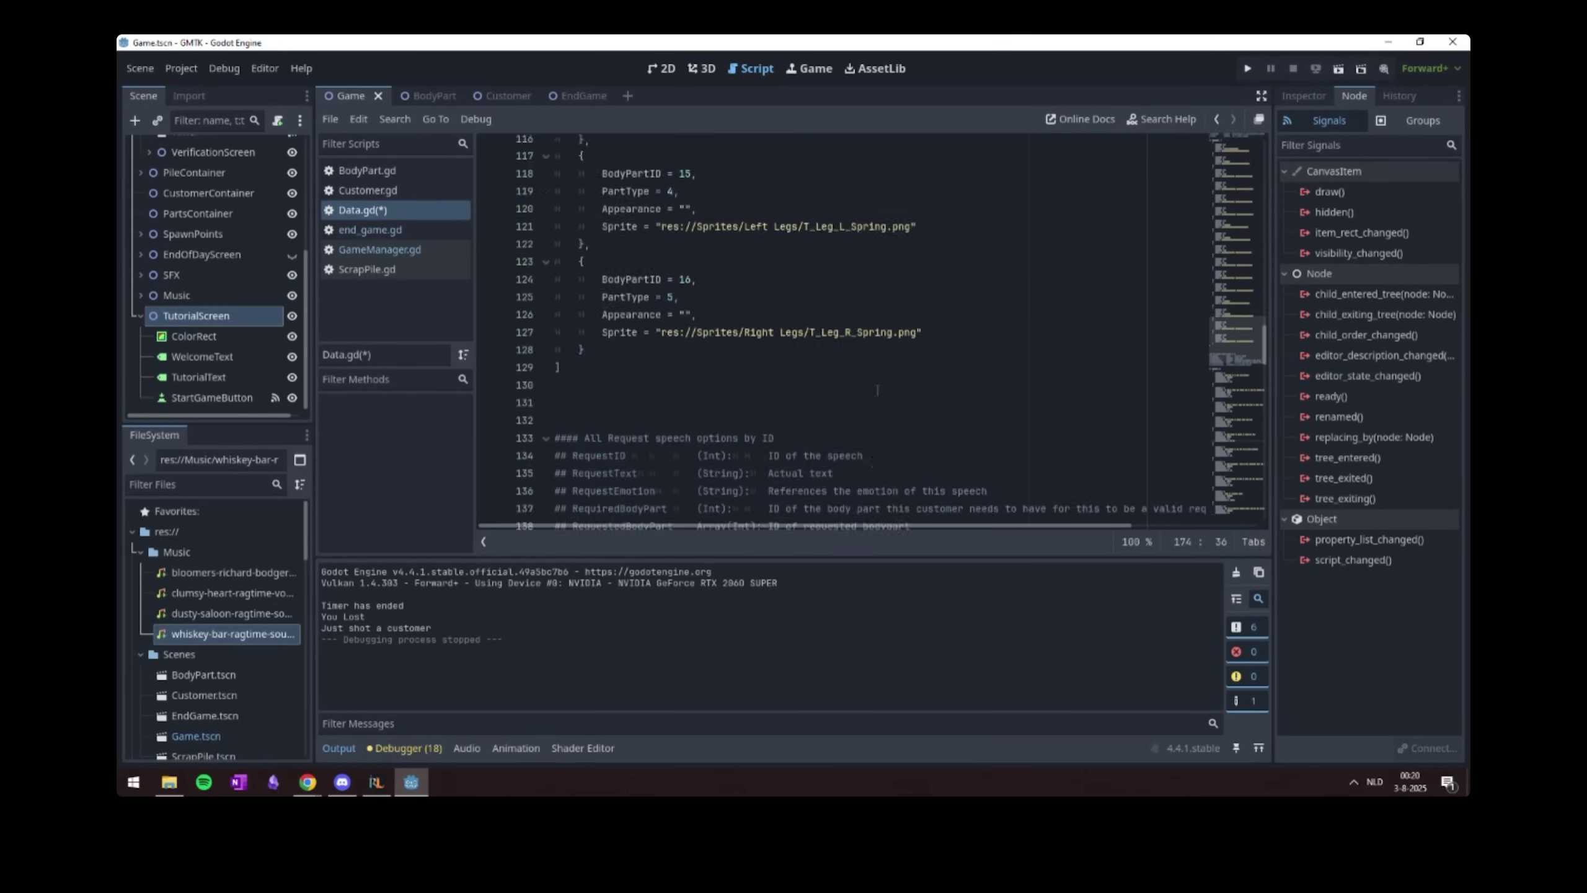
scroll(880, 389, up, 5)
scroll(880, 389, down, 5)
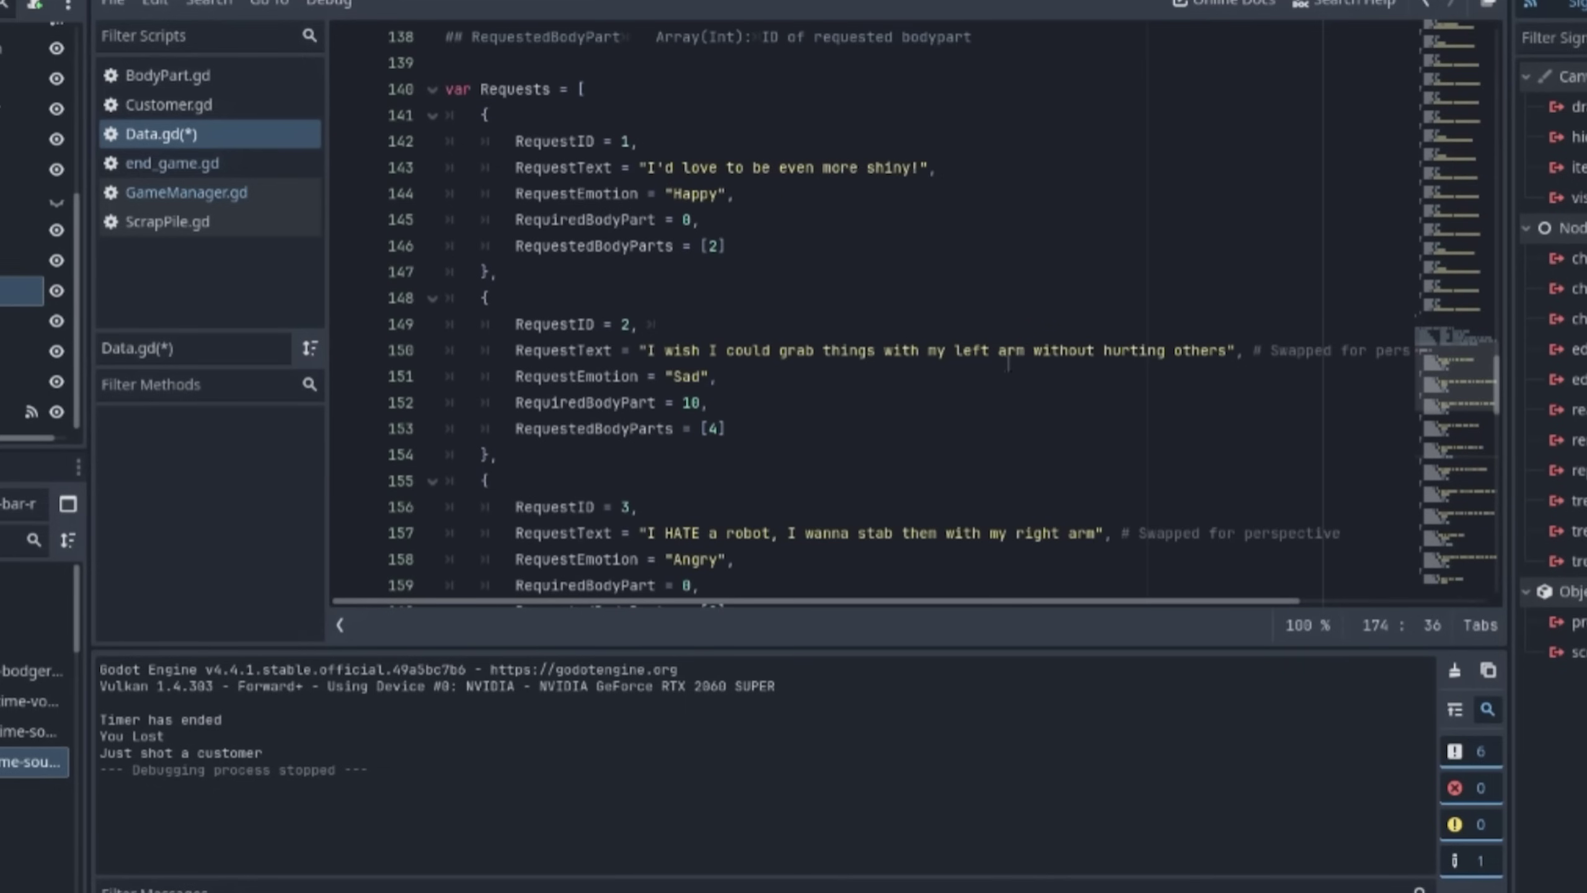
double_click(903, 356)
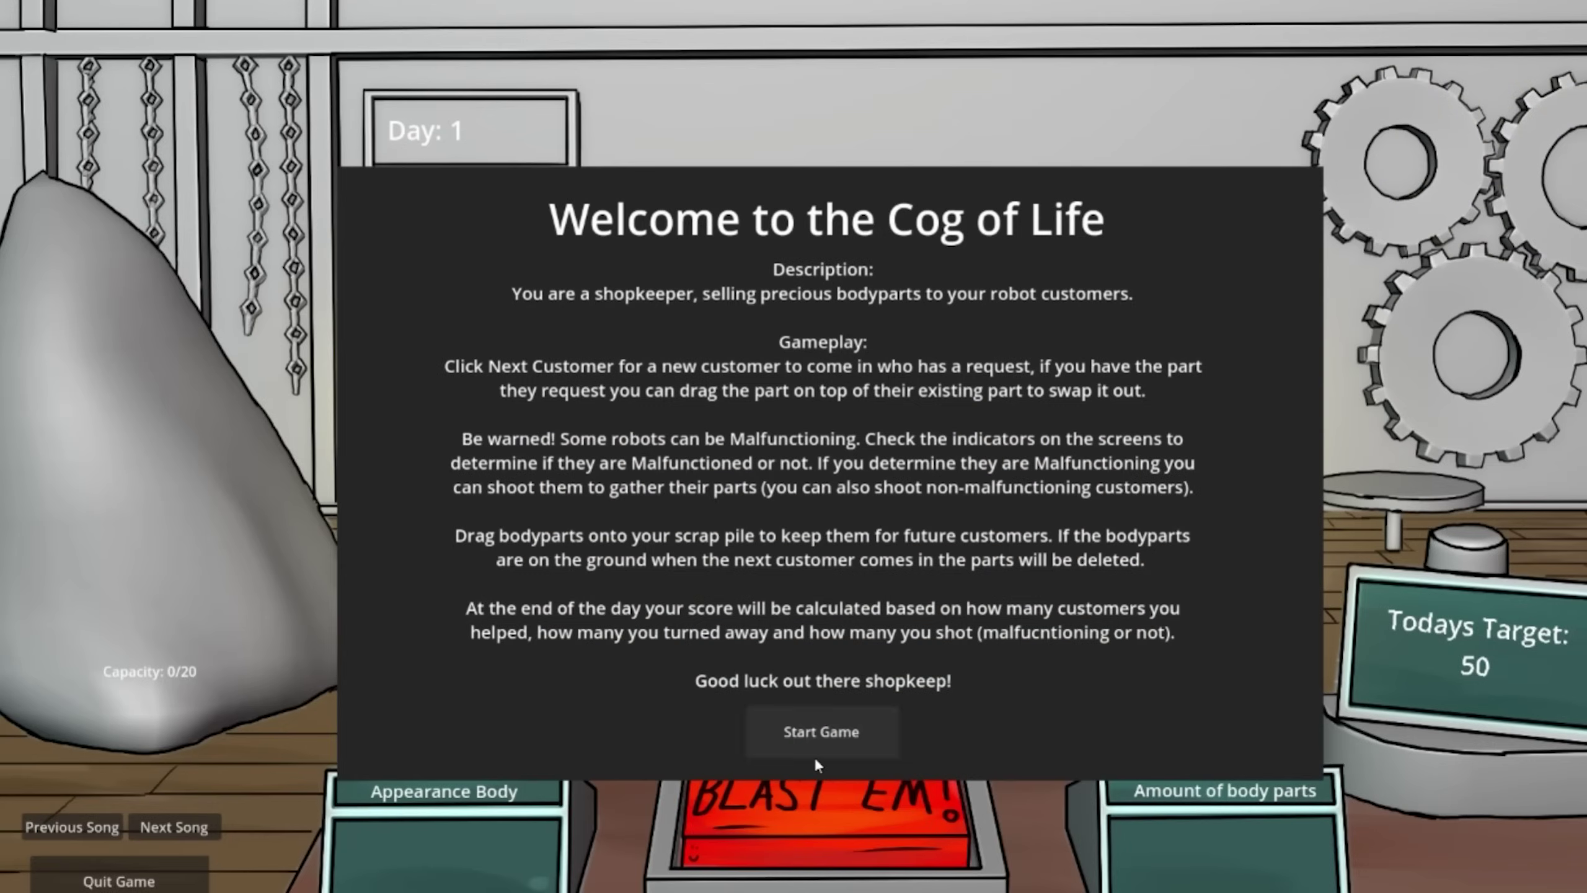
- Draw a path around the door handle, turn it into a selection, and check the path options
click(817, 737)
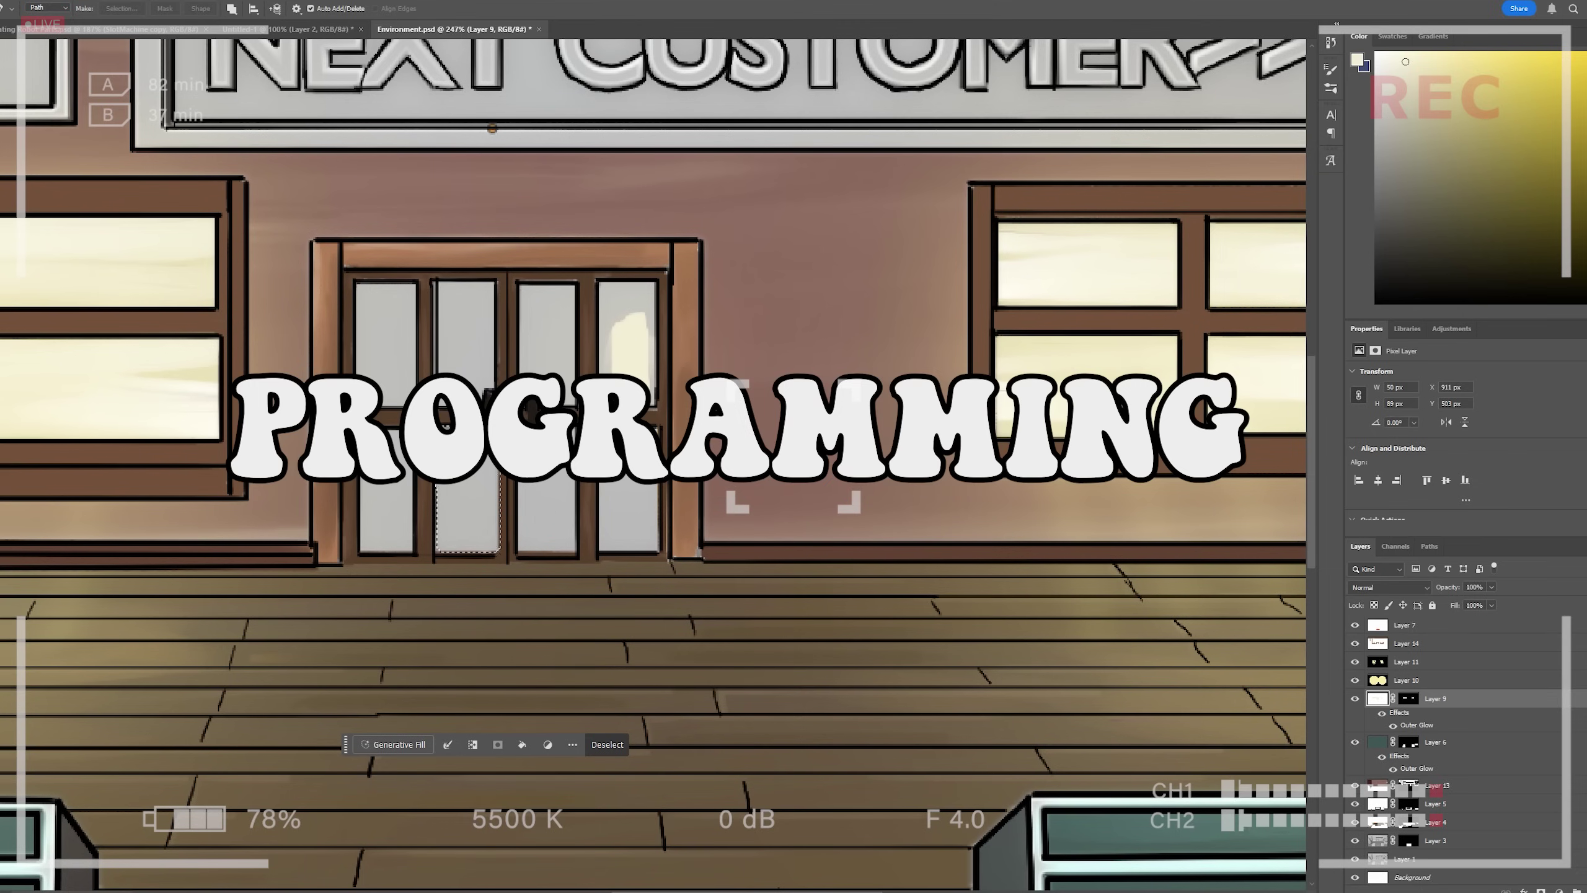
click(579, 428)
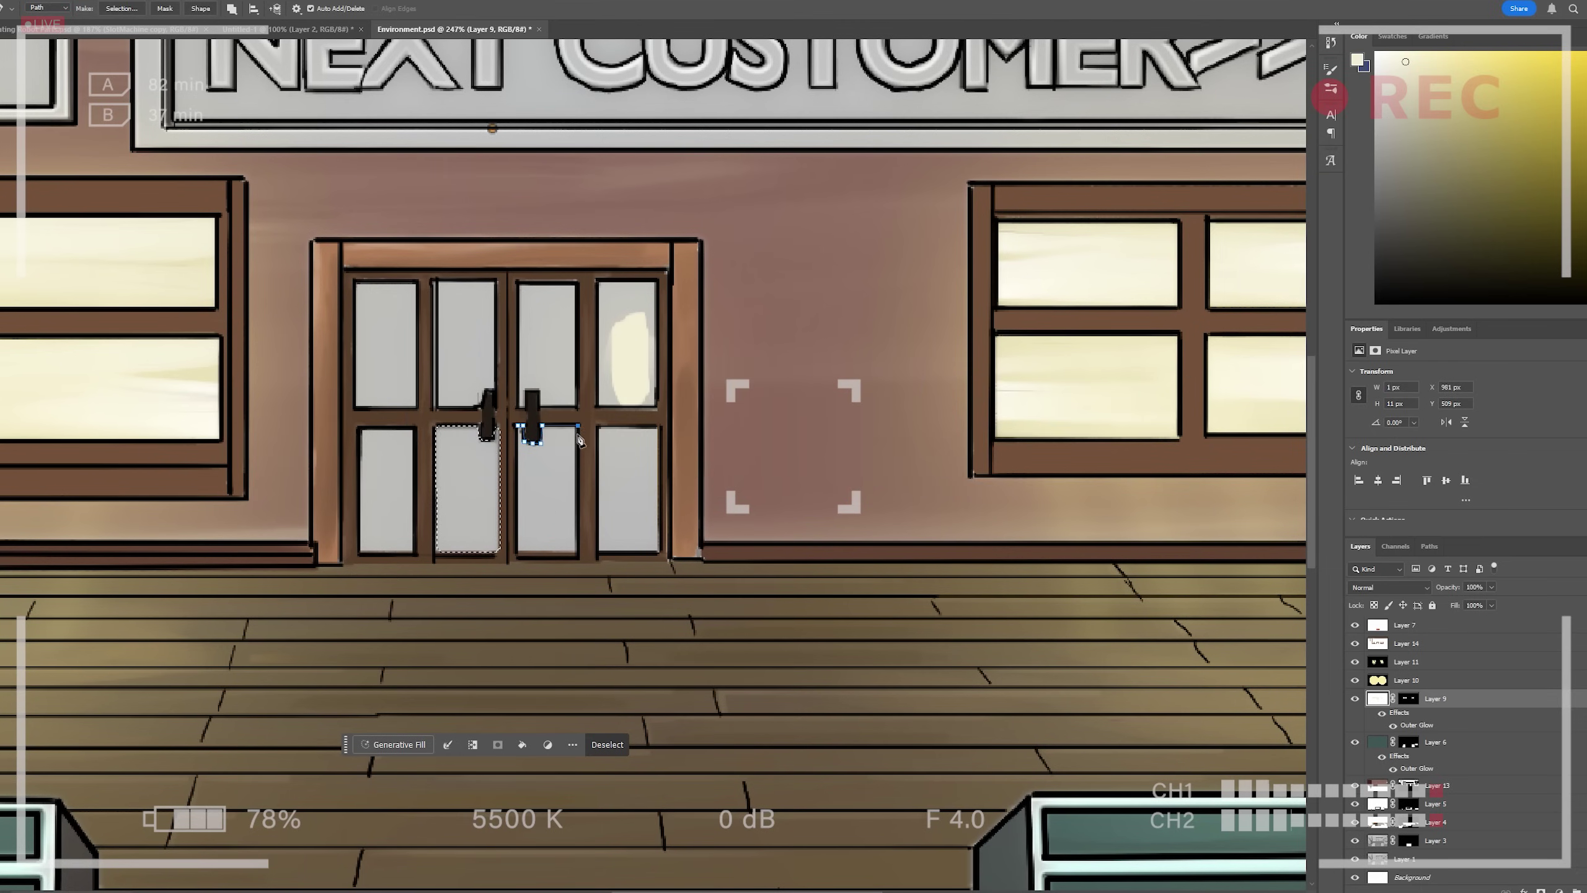
click(687, 290)
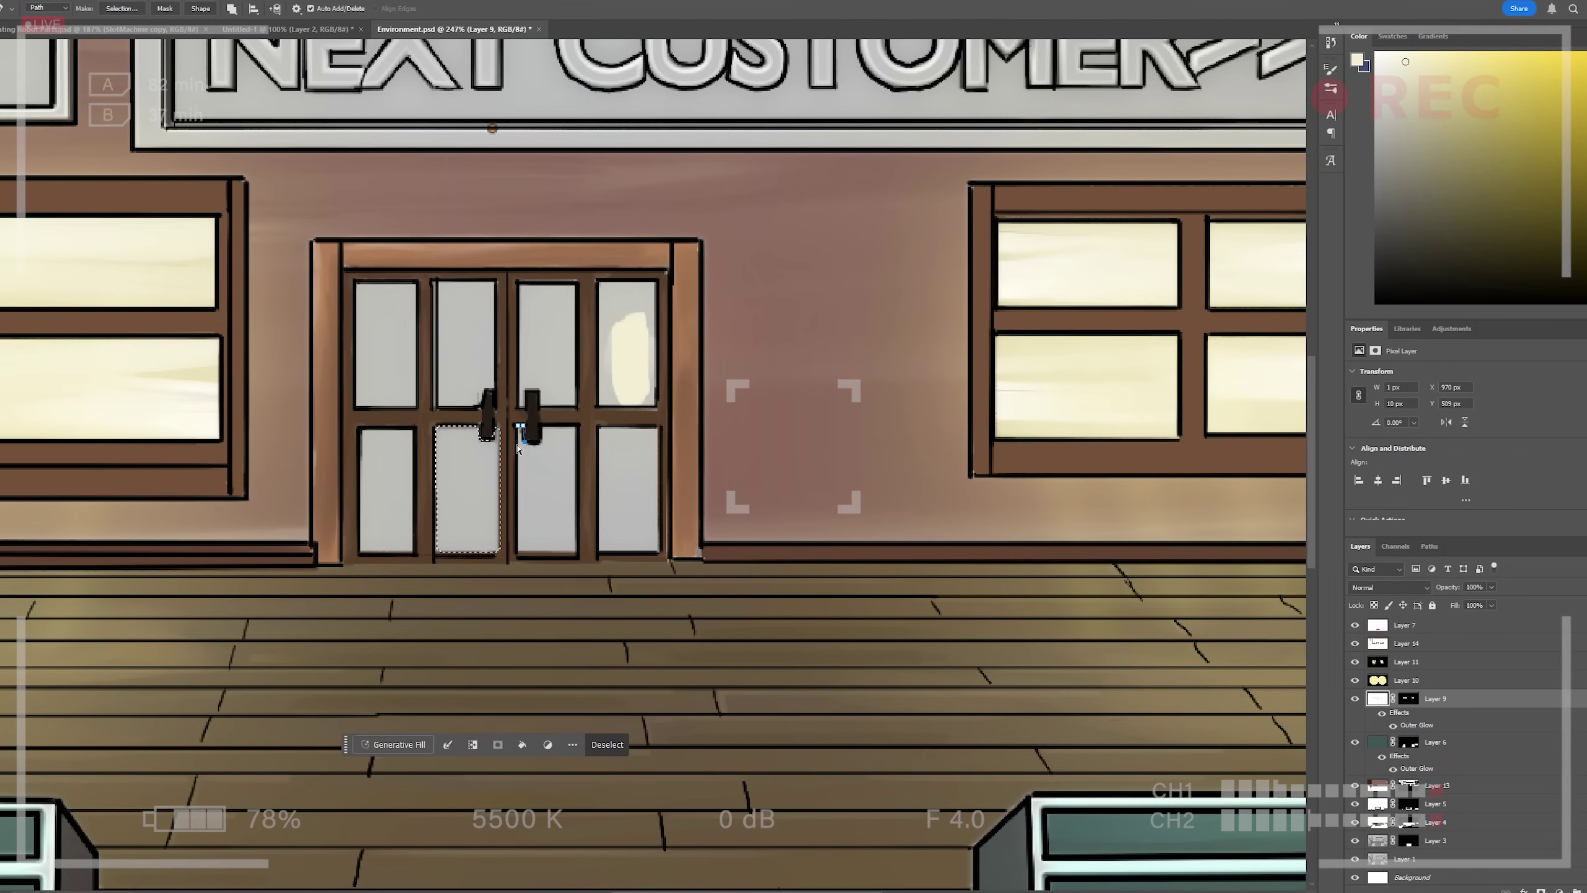
right_click(489, 418)
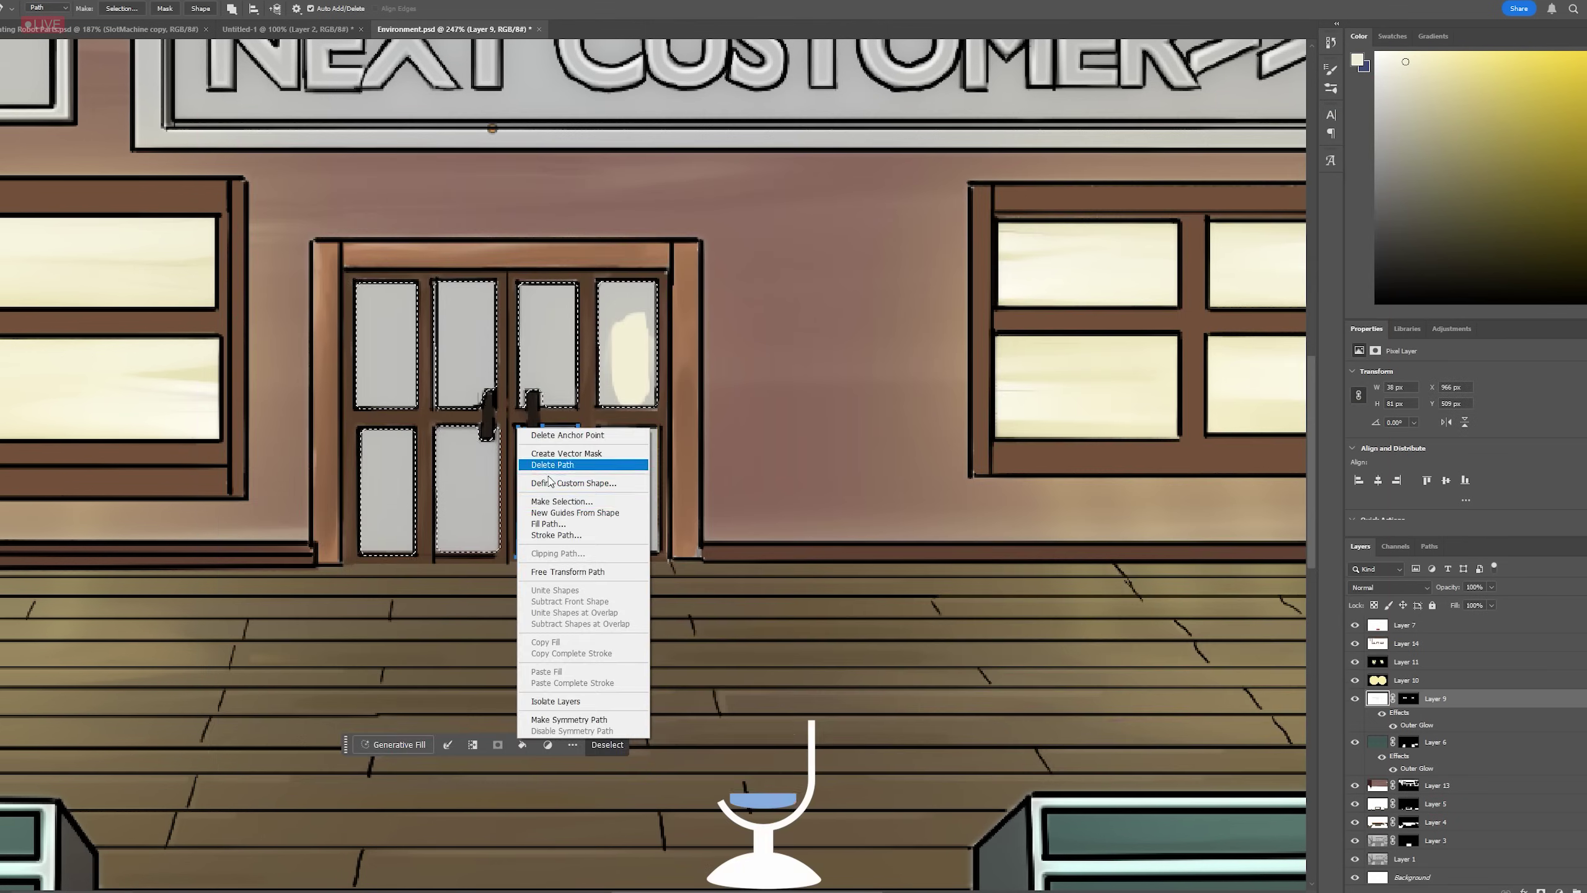
key(Escape)
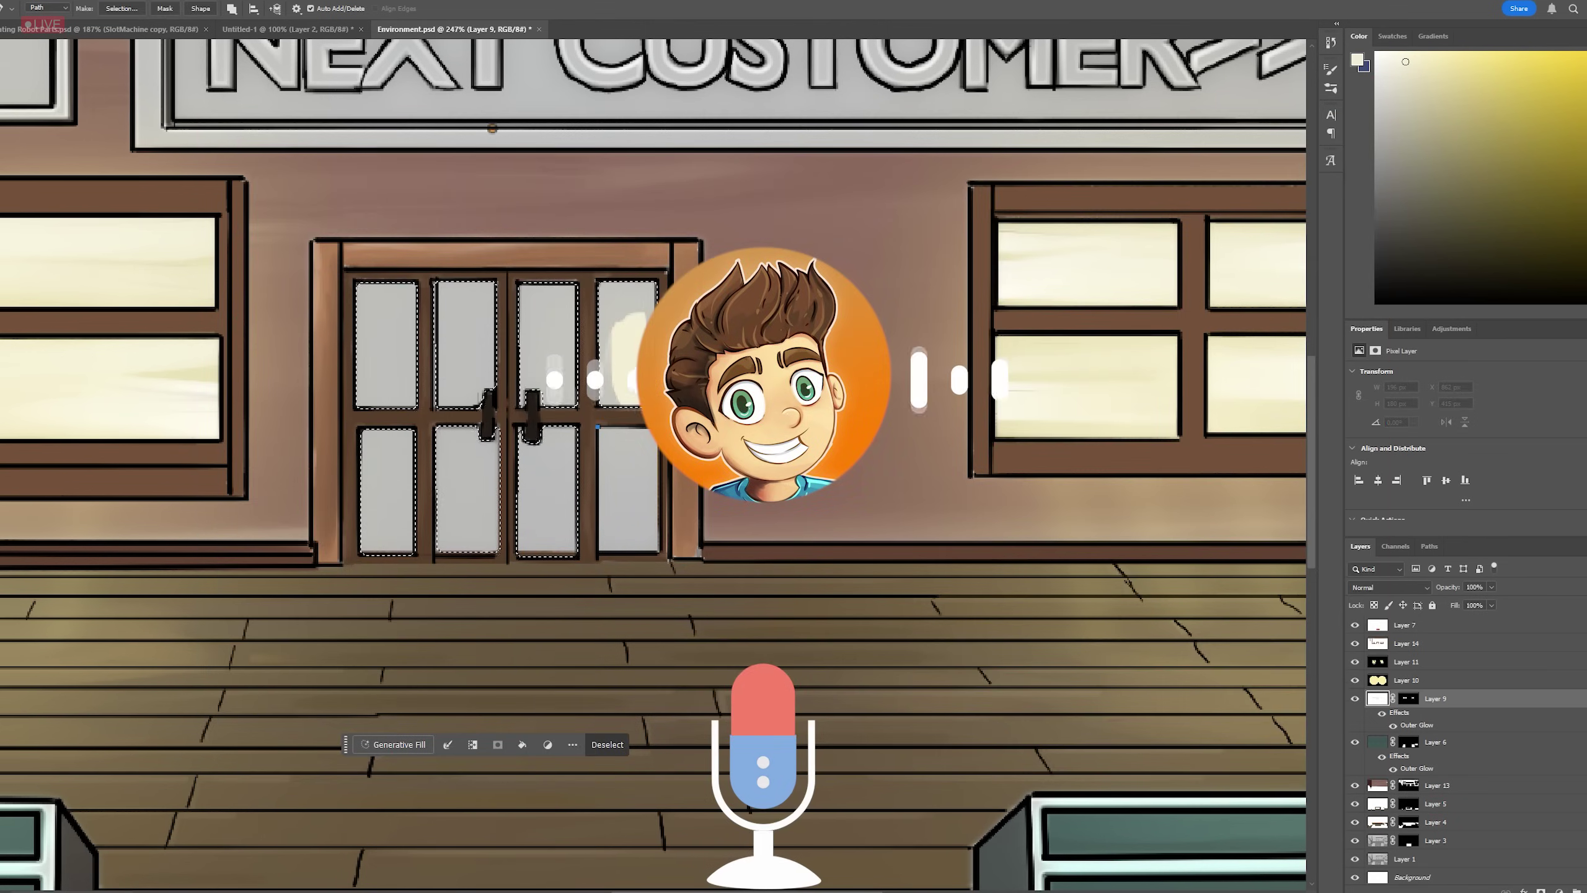
right_click(599, 431)
key(Escape)
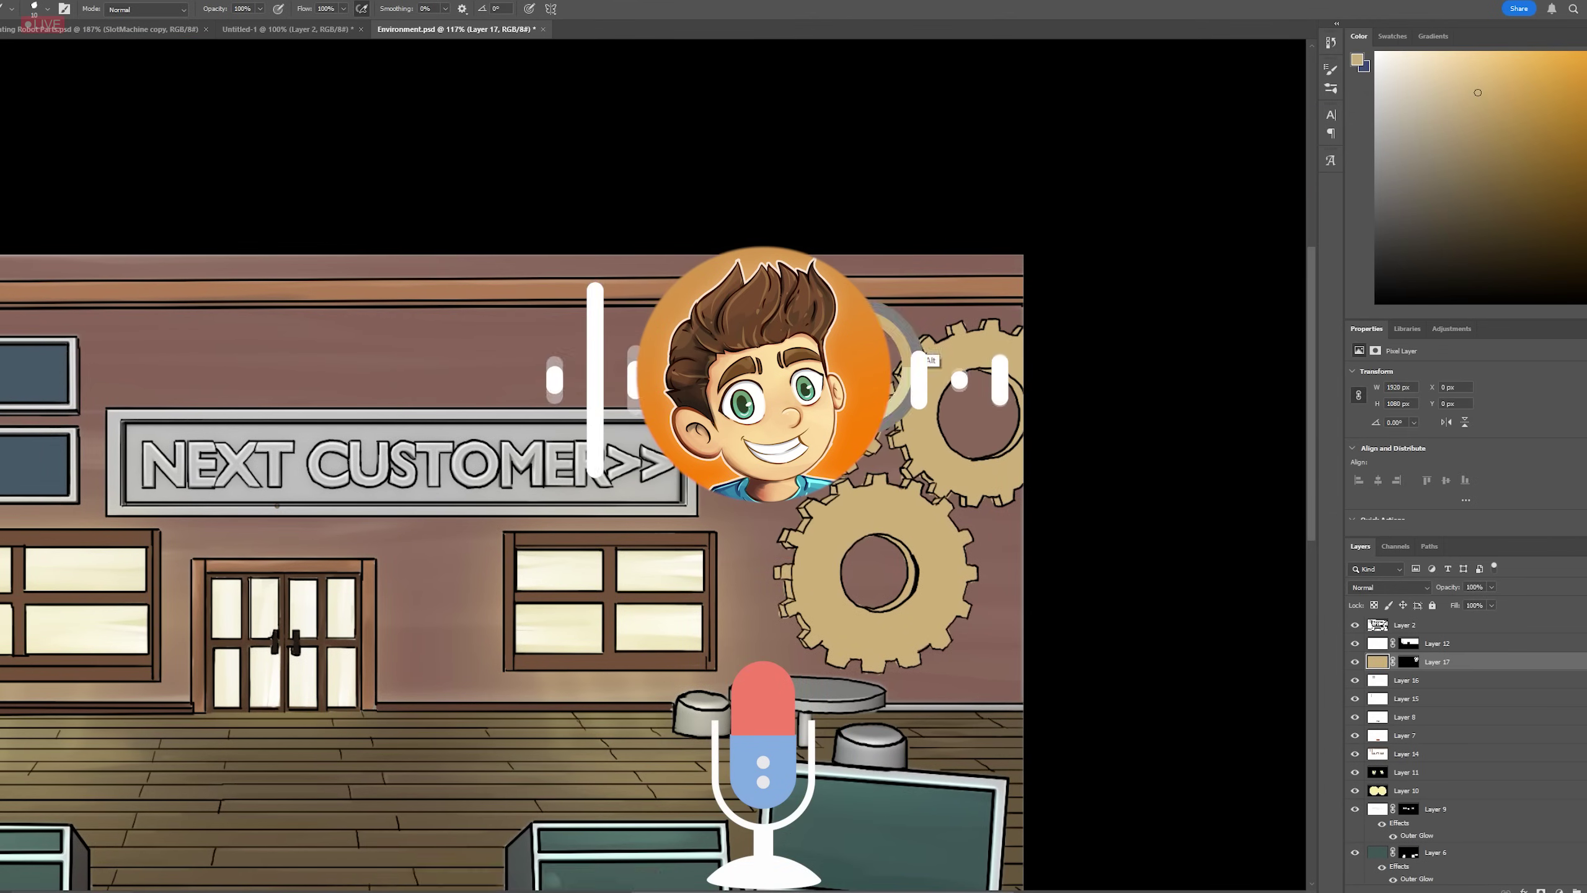
- With the Mixer Brush, lighten the lower gear's upper-left edge and sample a darker tan
key(shift+b)
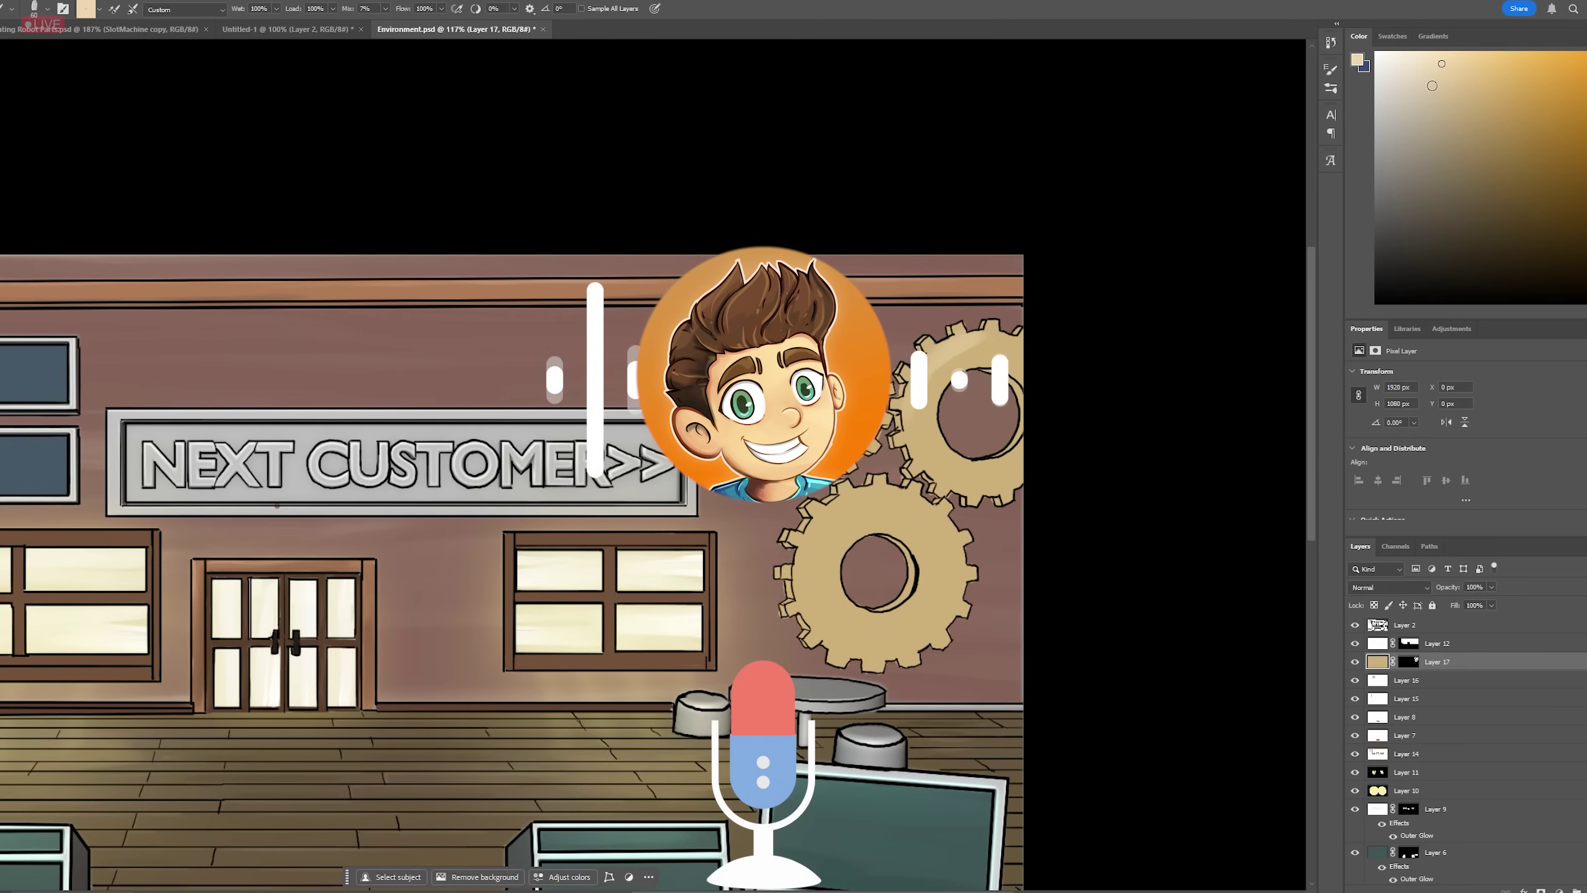
drag(812, 519, 935, 541)
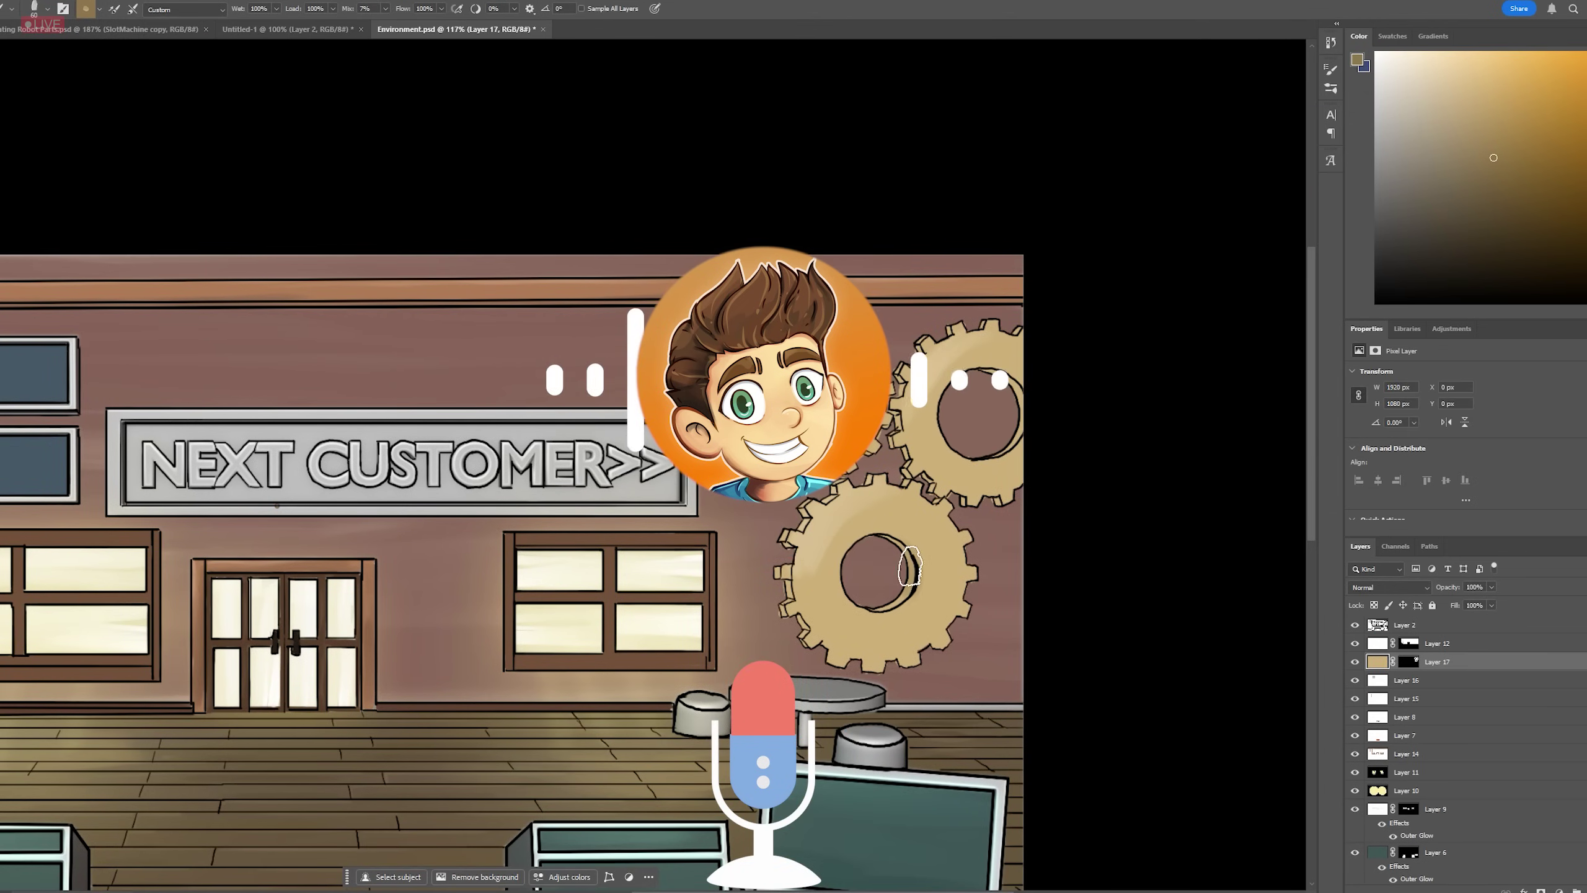
alt+click(984, 457)
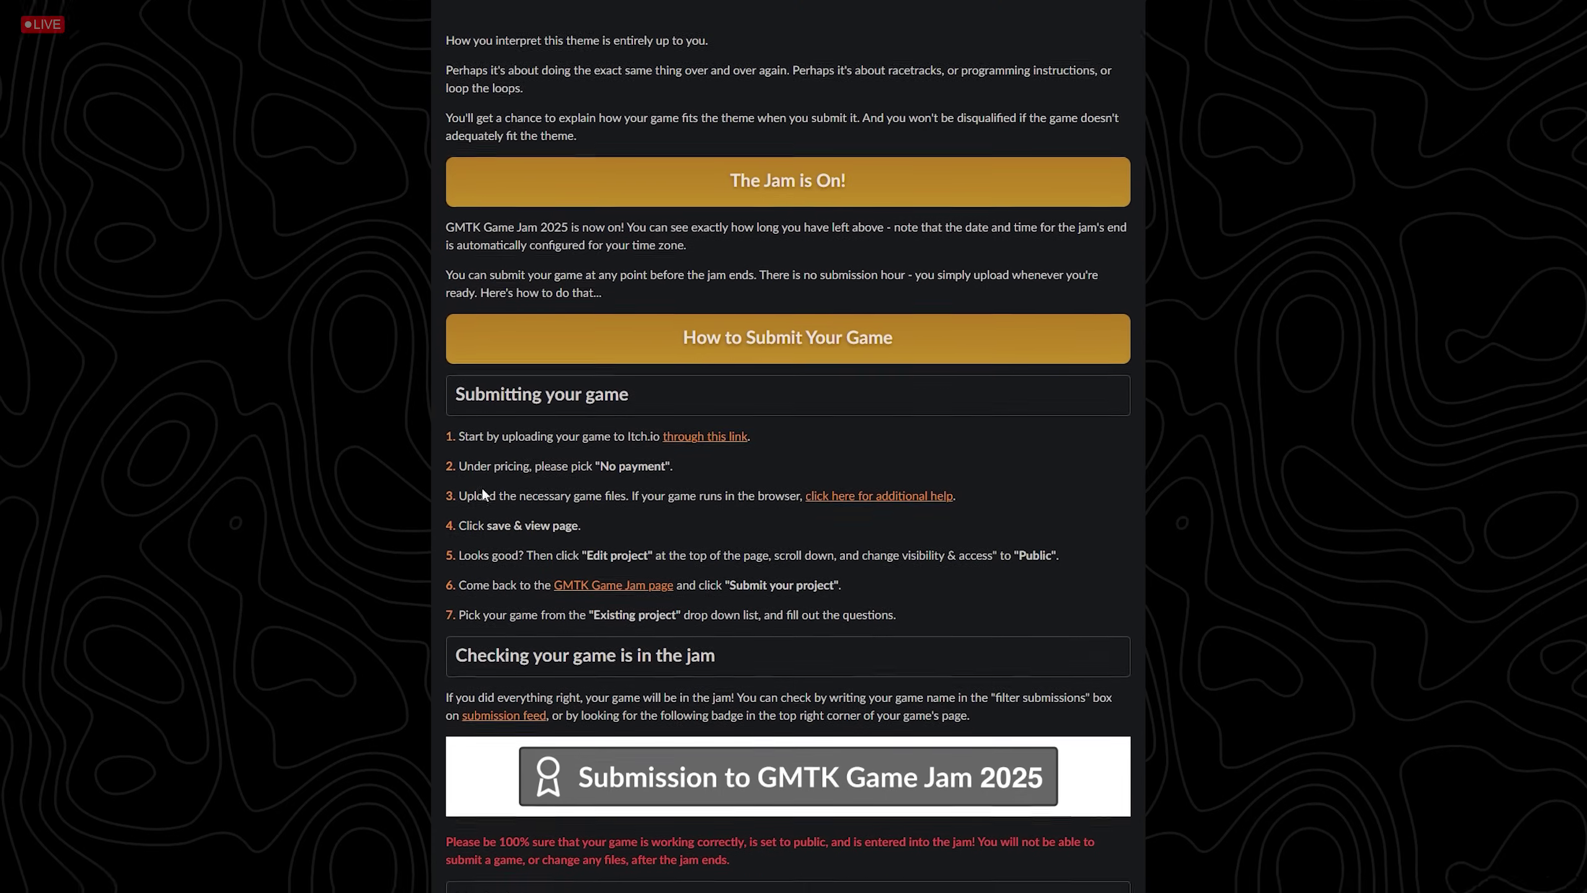
- Scroll the GMTK Game Jam 2025 page down to the 'How to Submit Your Game' section
scroll(481, 489, down, 2)
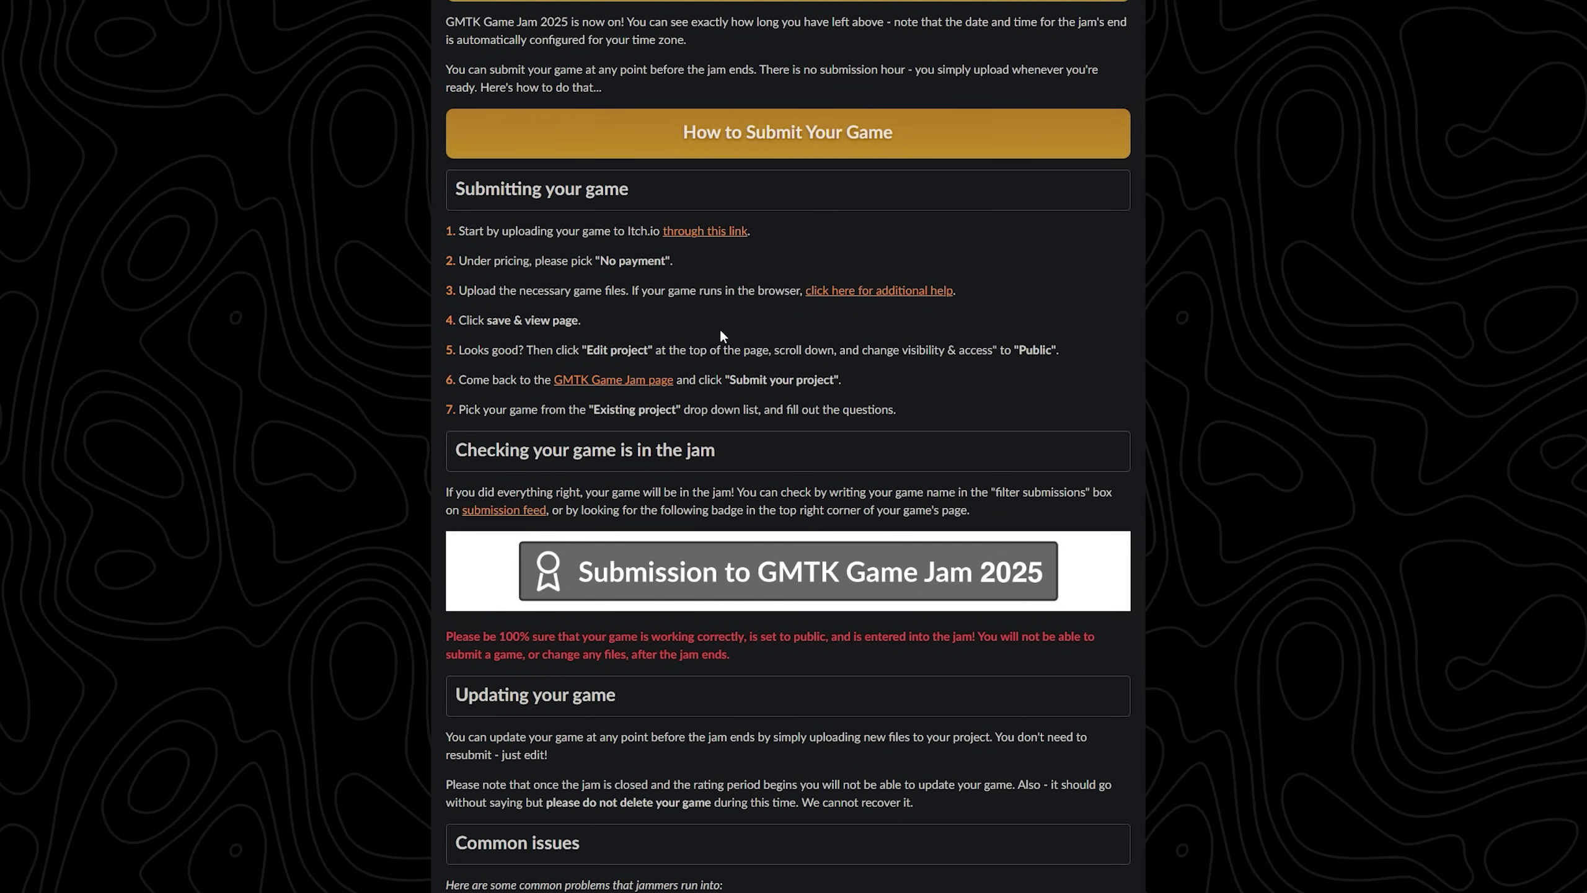
scroll(720, 336, down, 2)
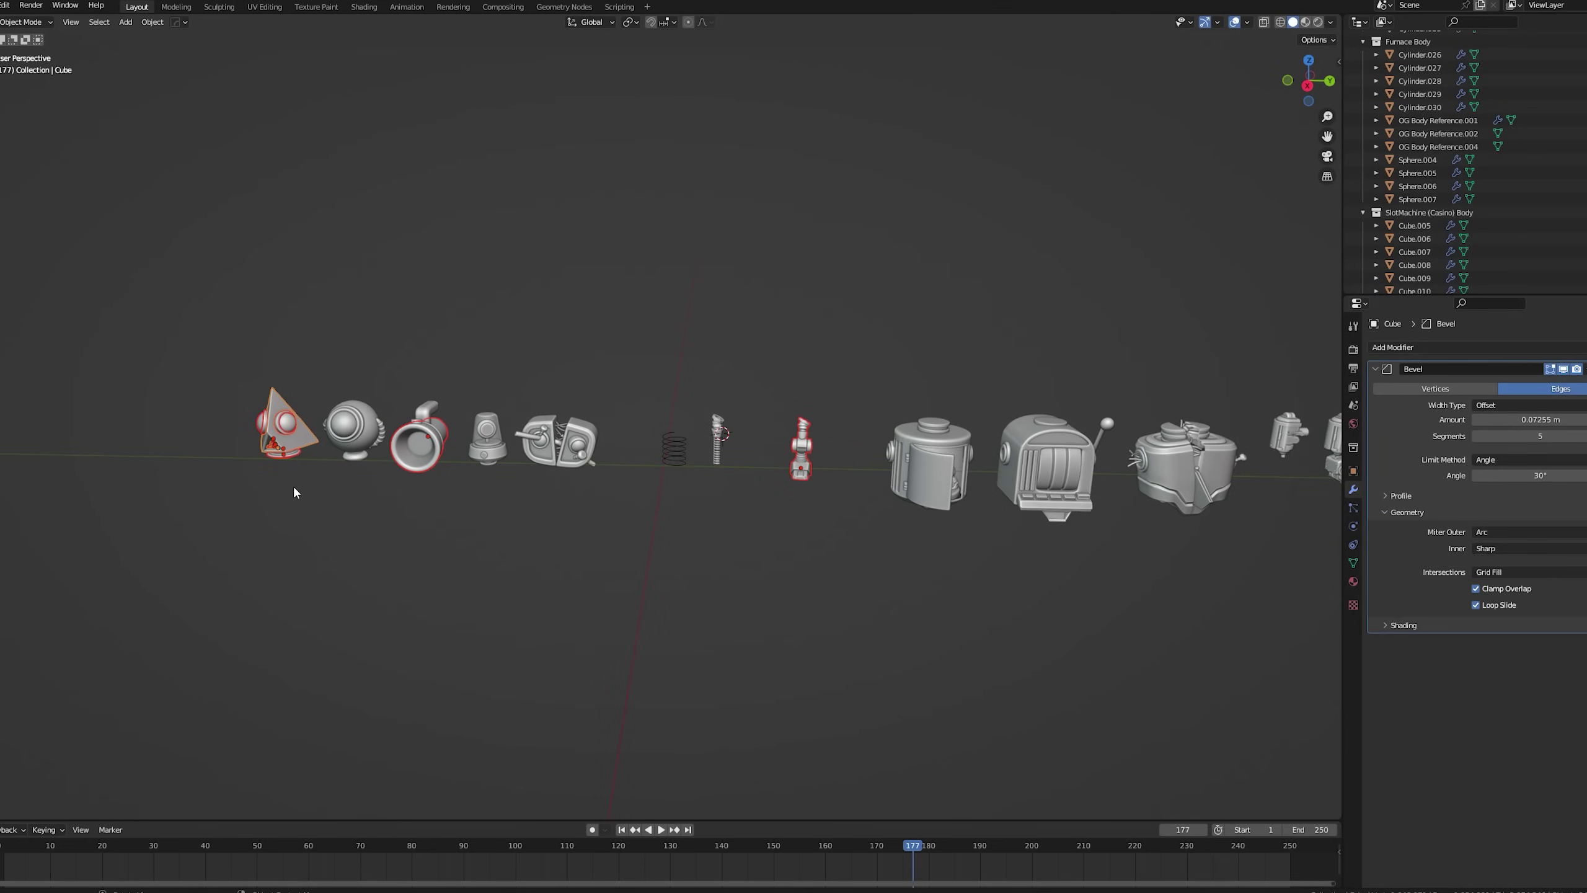
- Trackball-rotate the ring on top of the scrap-pile bag, then move it along Z
middle_drag(863, 536, 825, 475)
click(825, 475)
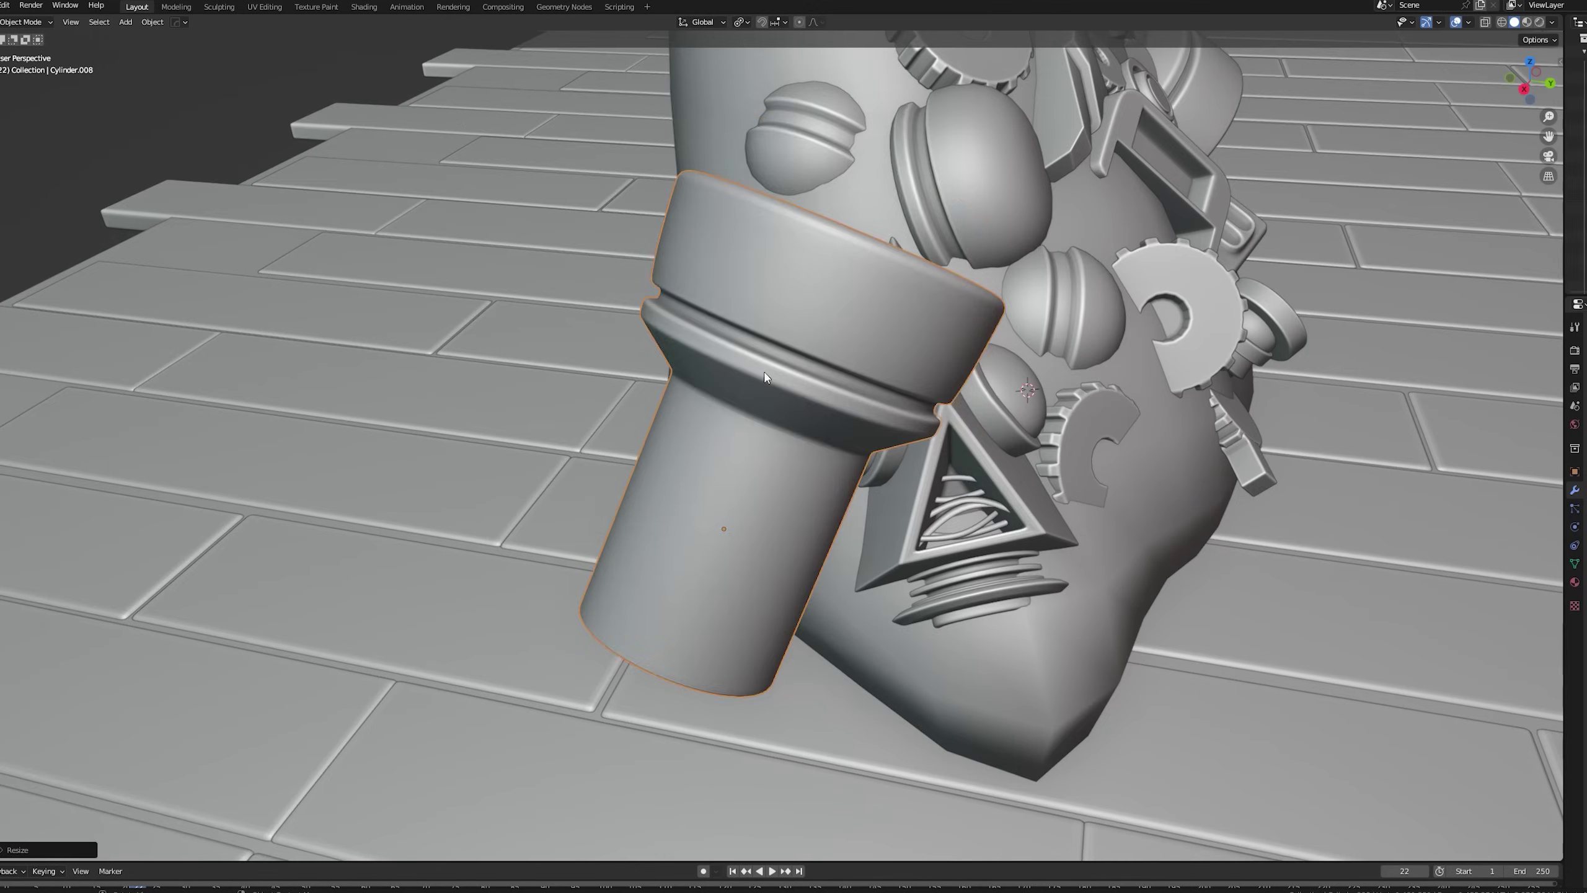
middle_drag(863, 563, 902, 605)
key(r)
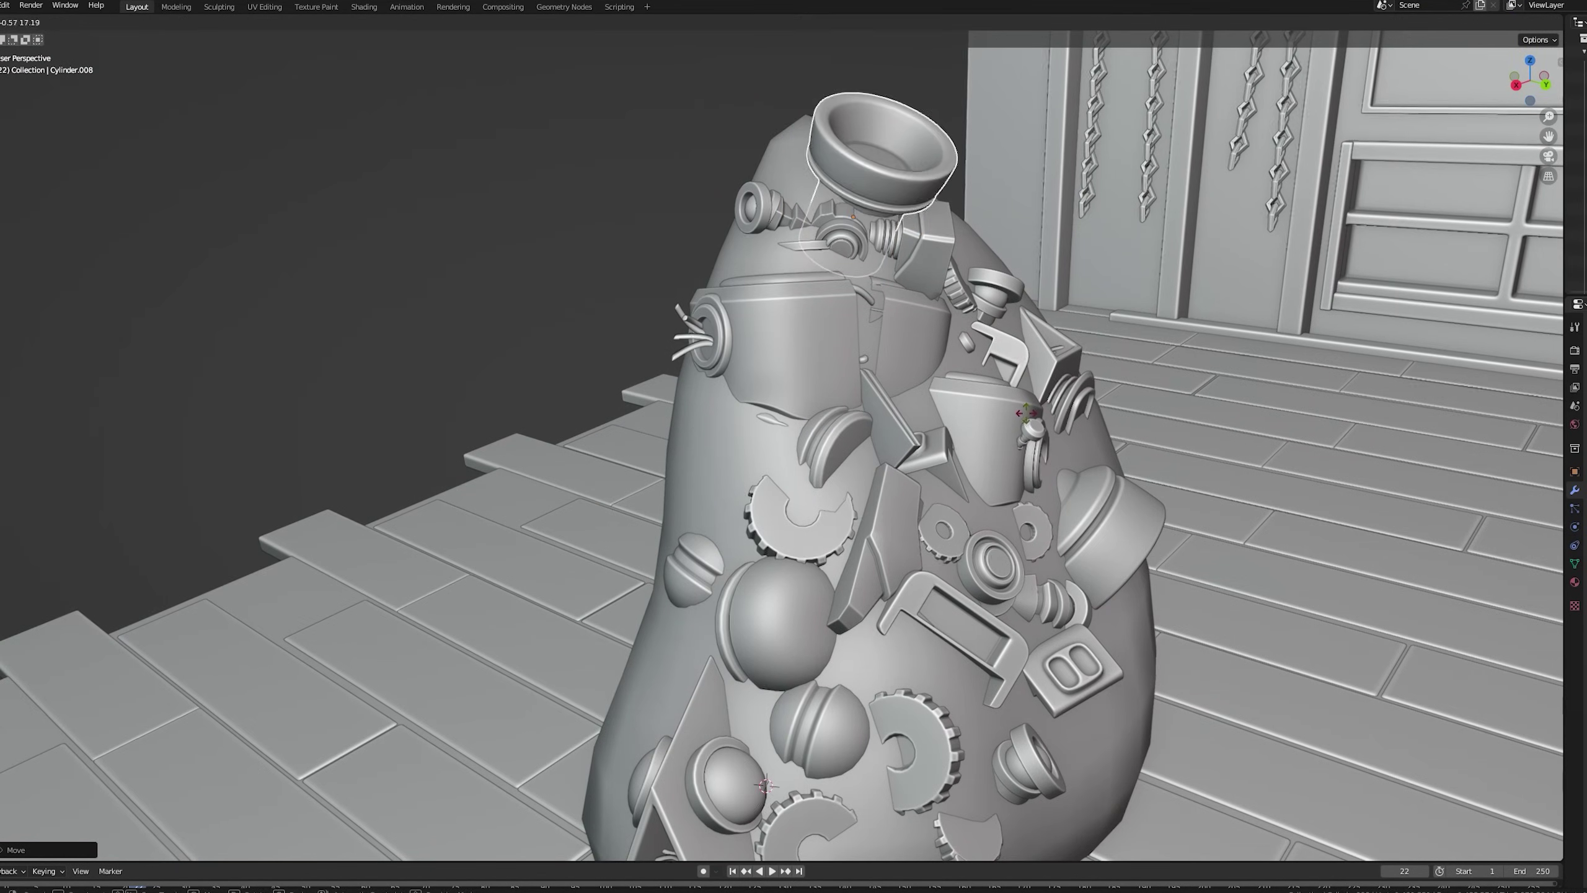
key(z)
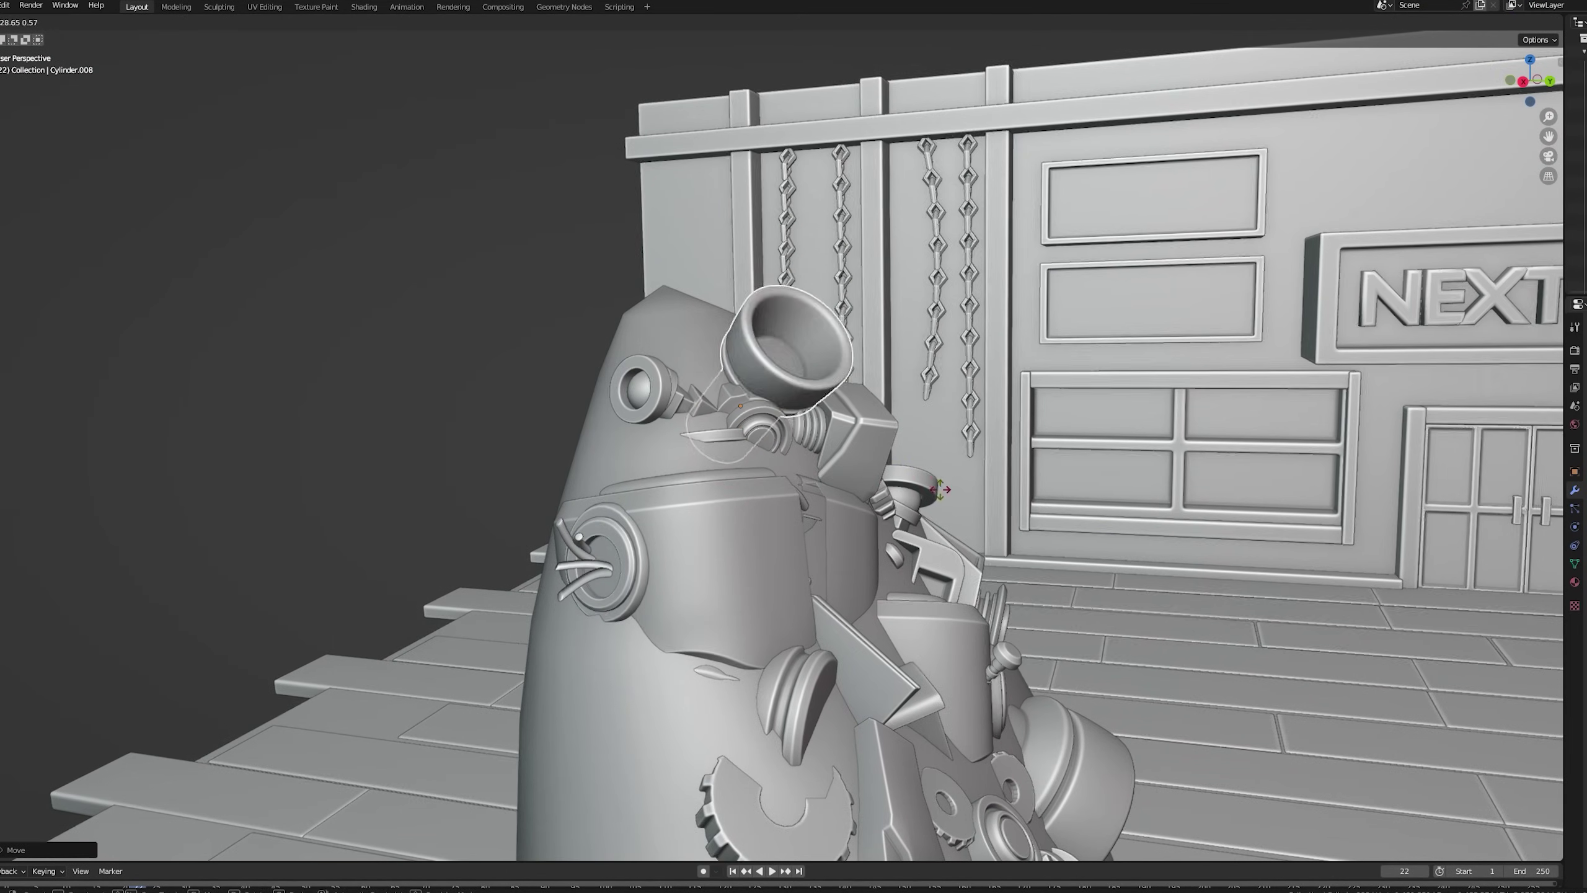
click(1009, 473)
key(g)
key(shift+z)
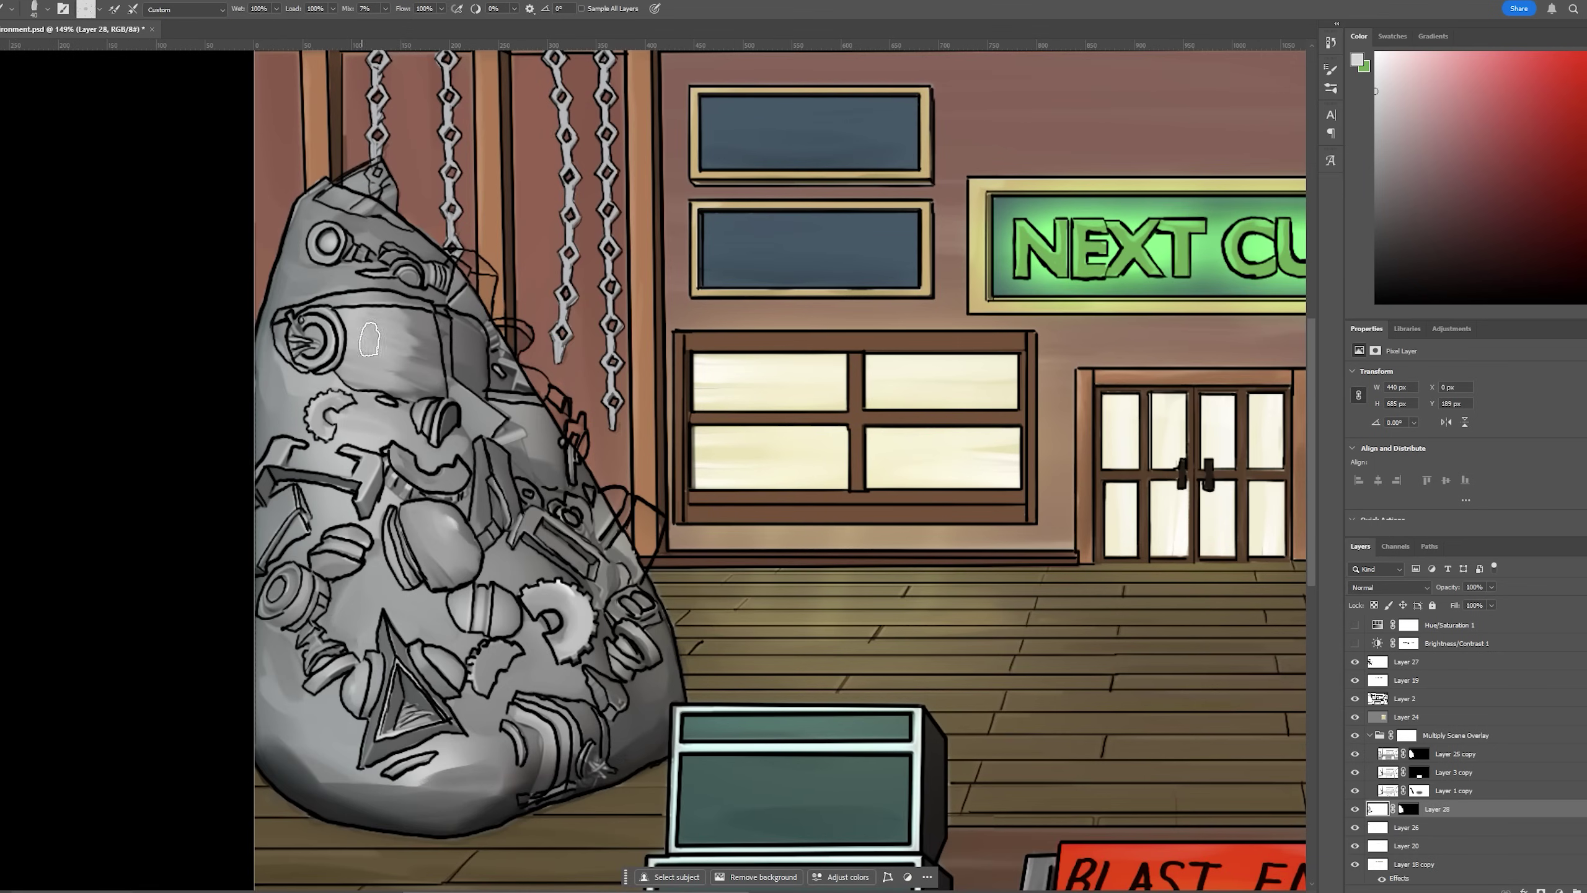
- Load the Mixer Brush with white, light grey and darker grey, enlarging it to size 35
alt+click(372, 329)
alt+click(907, 287)
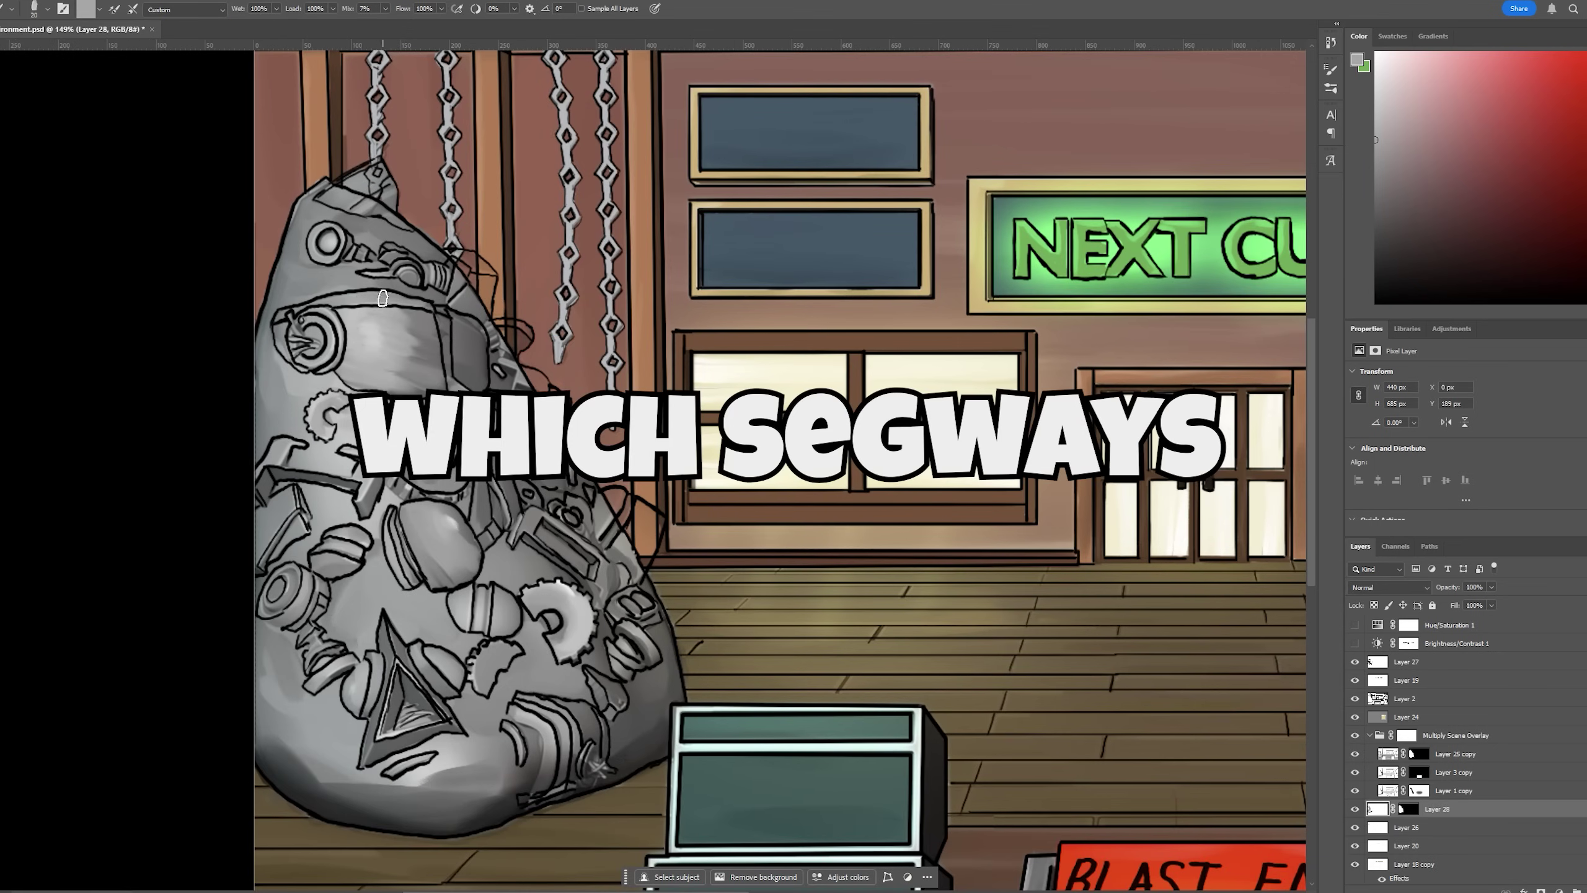
alt+click(439, 258)
key(bracketright)
key(bracketright)
key(bracketright)
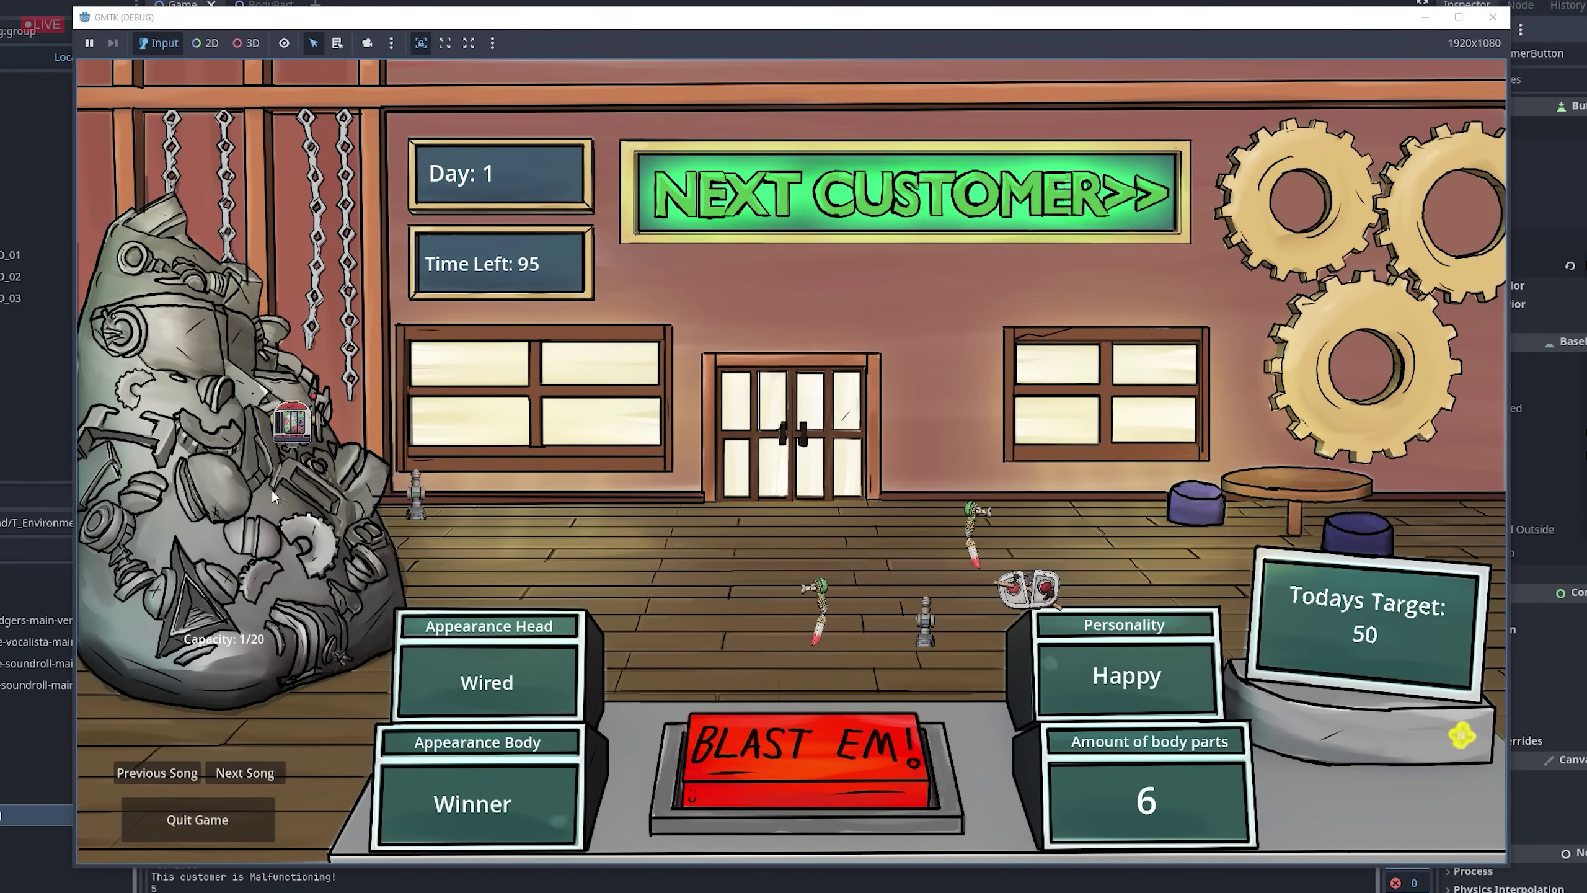
- Toss six floor robot parts, including the head, onto the scrap pile and rearrange them there
drag(274, 497, 301, 502)
drag(927, 622, 322, 459)
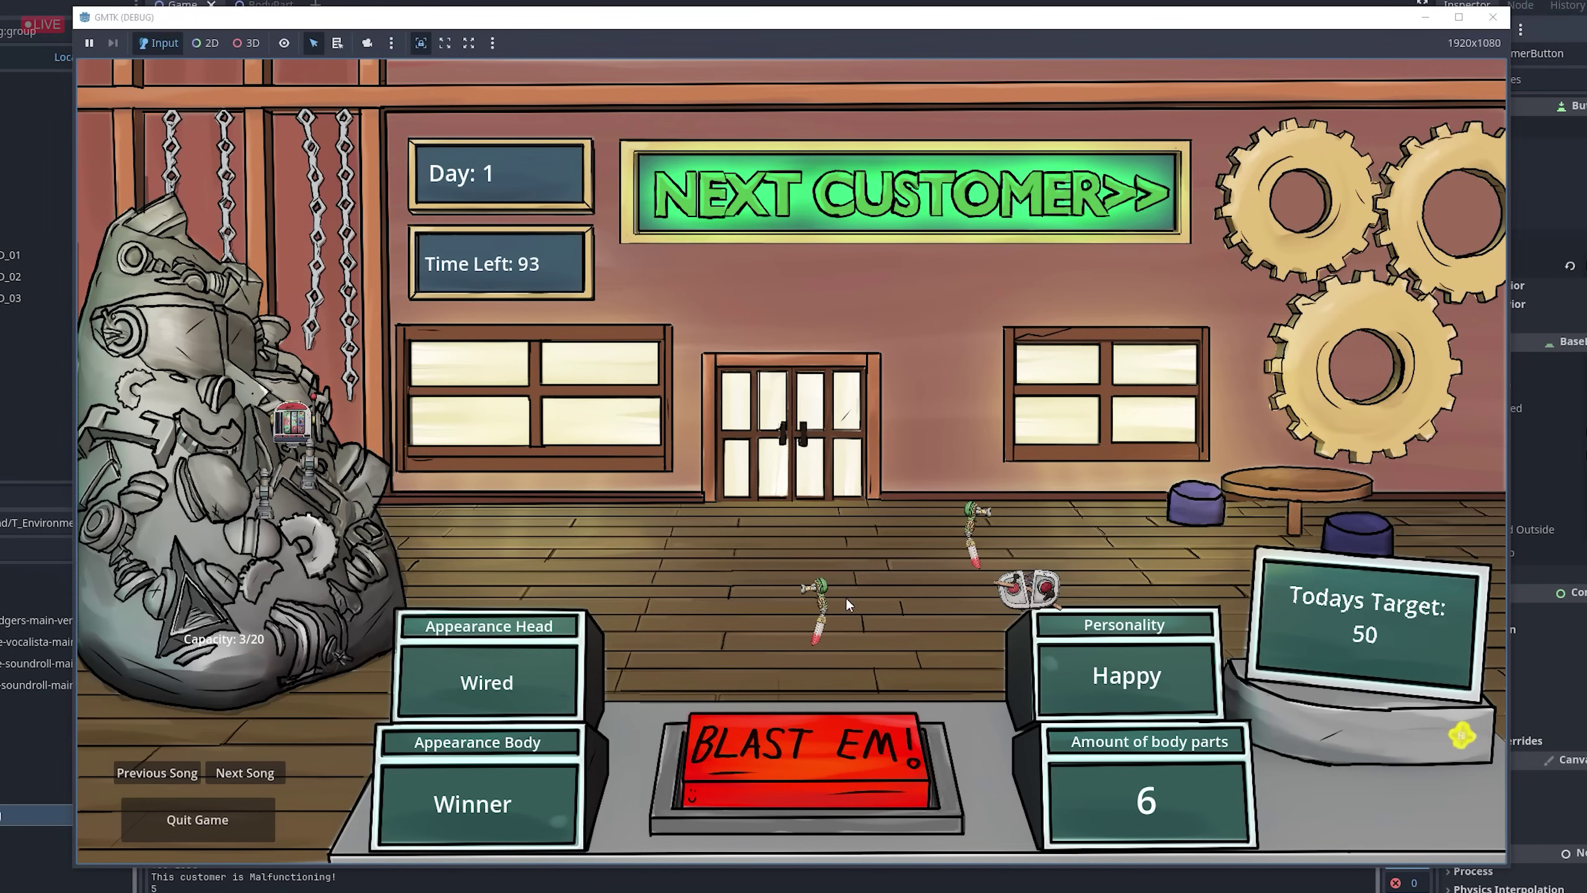
drag(789, 550, 280, 469)
drag(1028, 590, 169, 386)
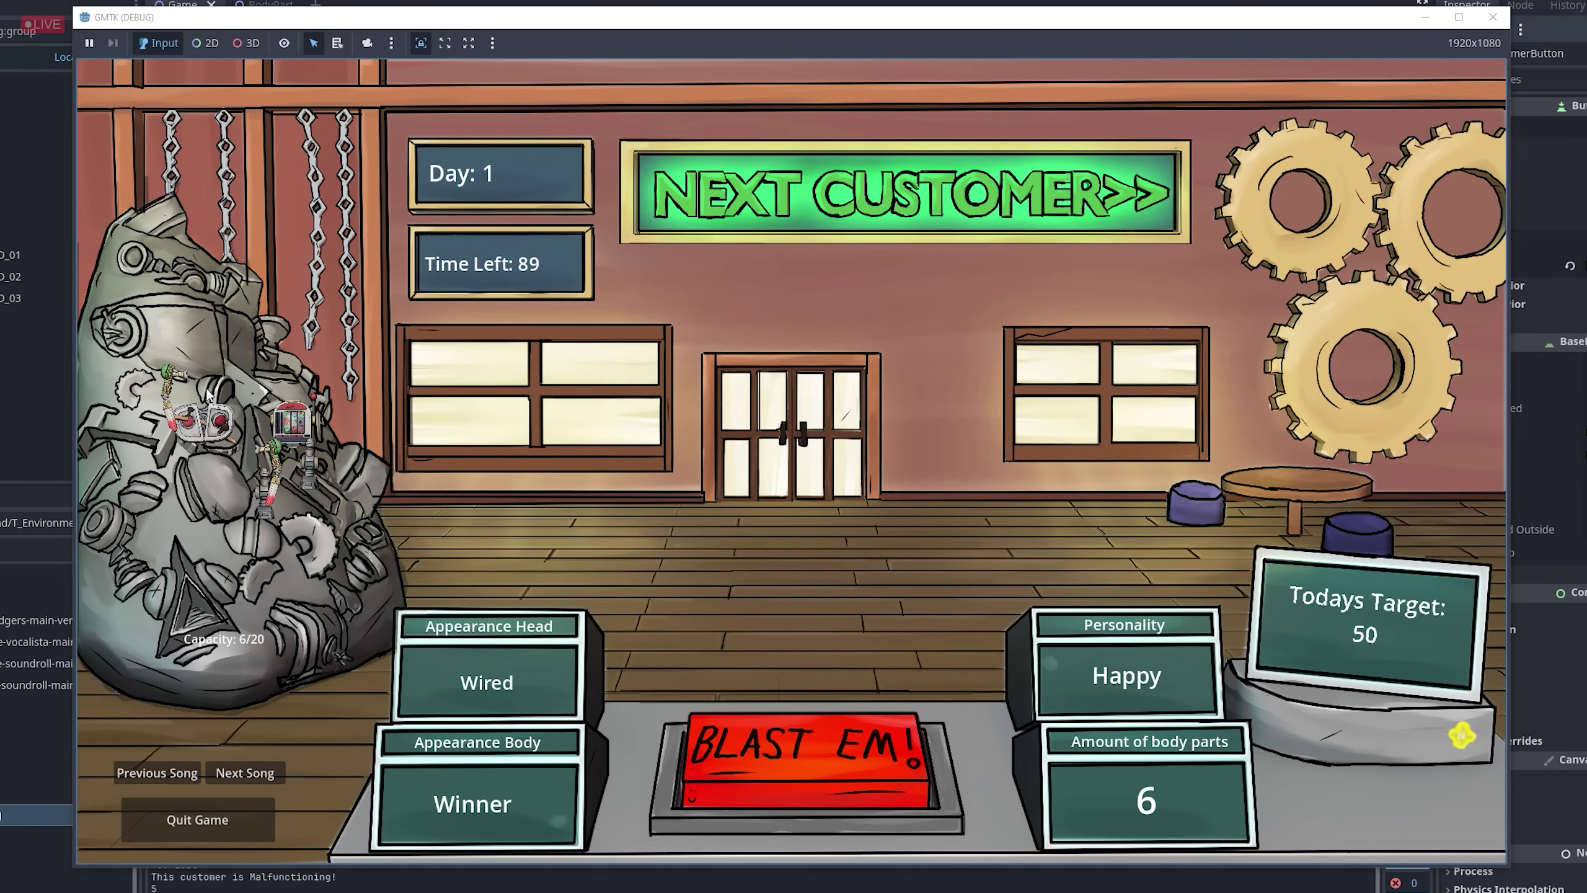
drag(291, 420, 225, 352)
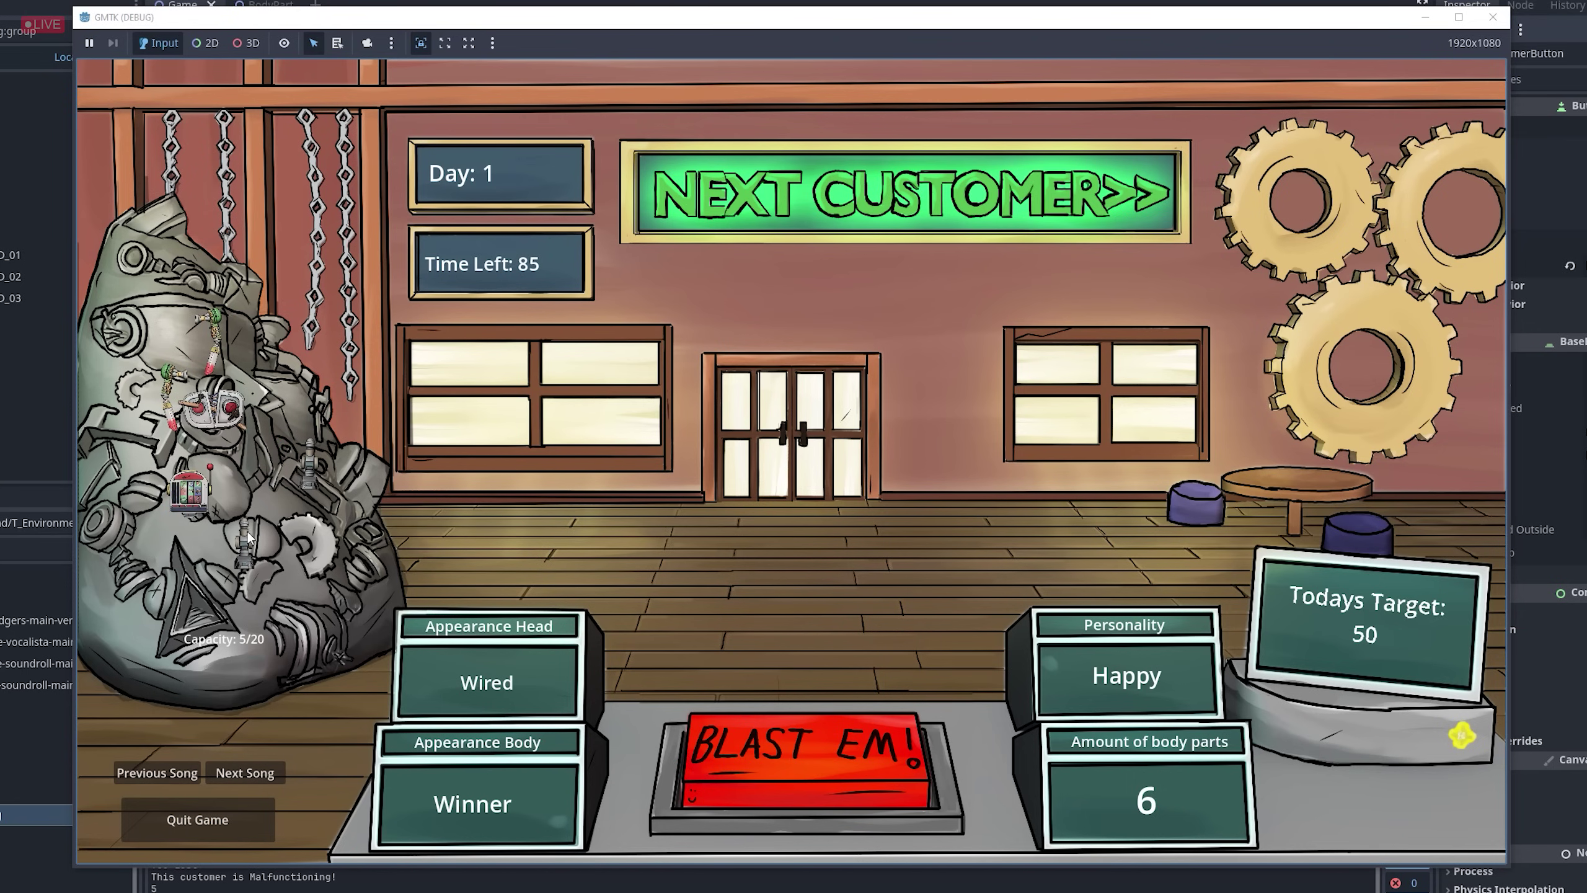
mouse_move(309, 463)
mouse_down()
mouse_move(297, 488)
mouse_move(287, 476)
mouse_up()
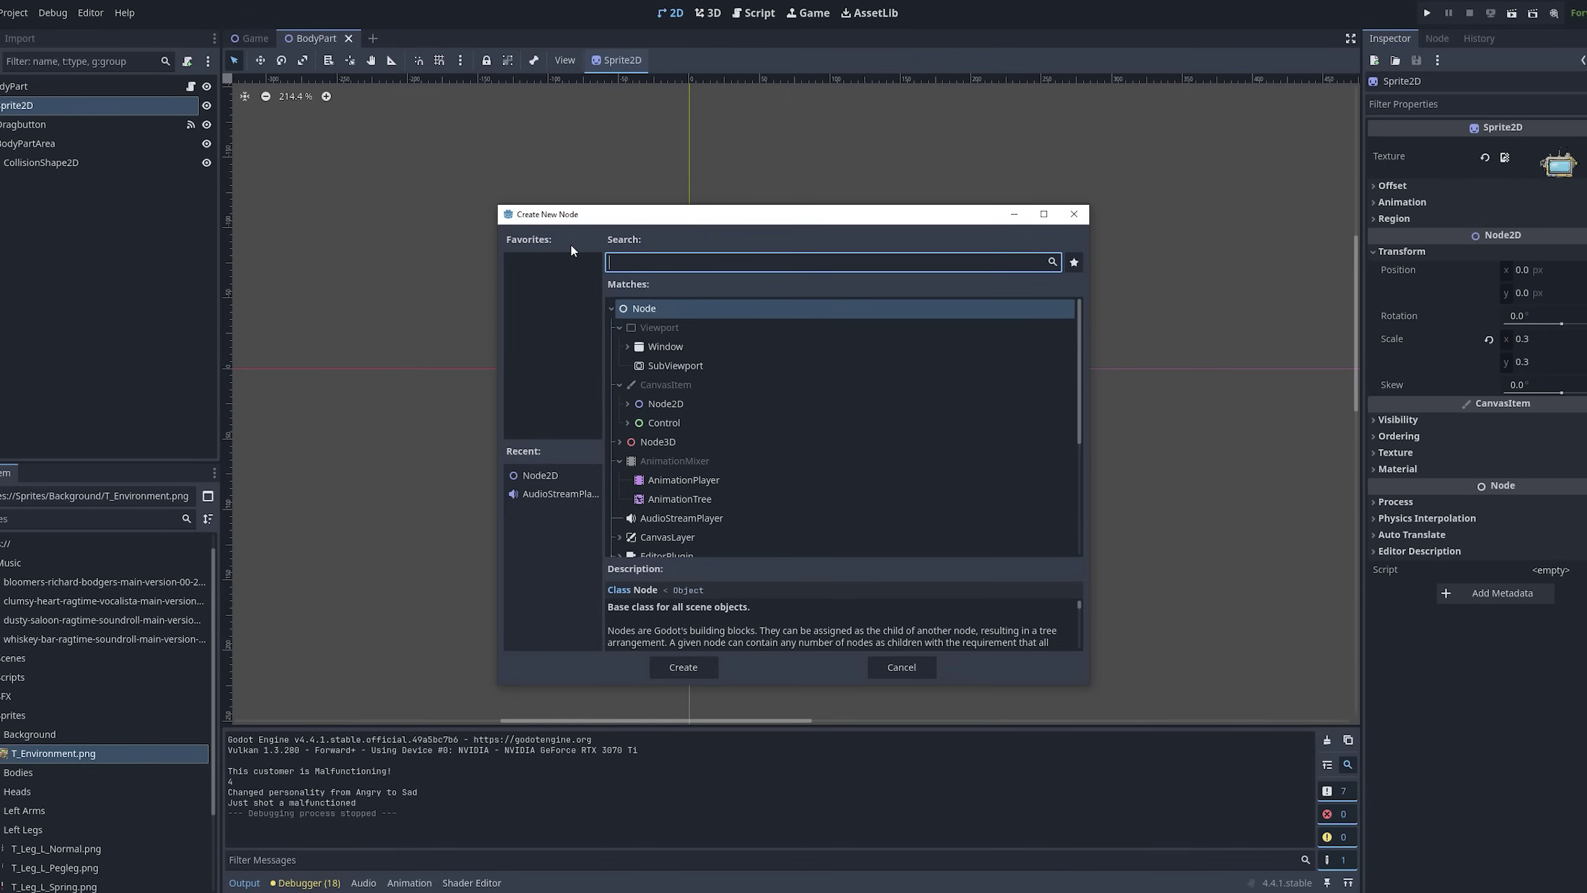
- Add a PointLight2D under BodyPart with the T_SoftLight.png texture, then run the game
text(light)
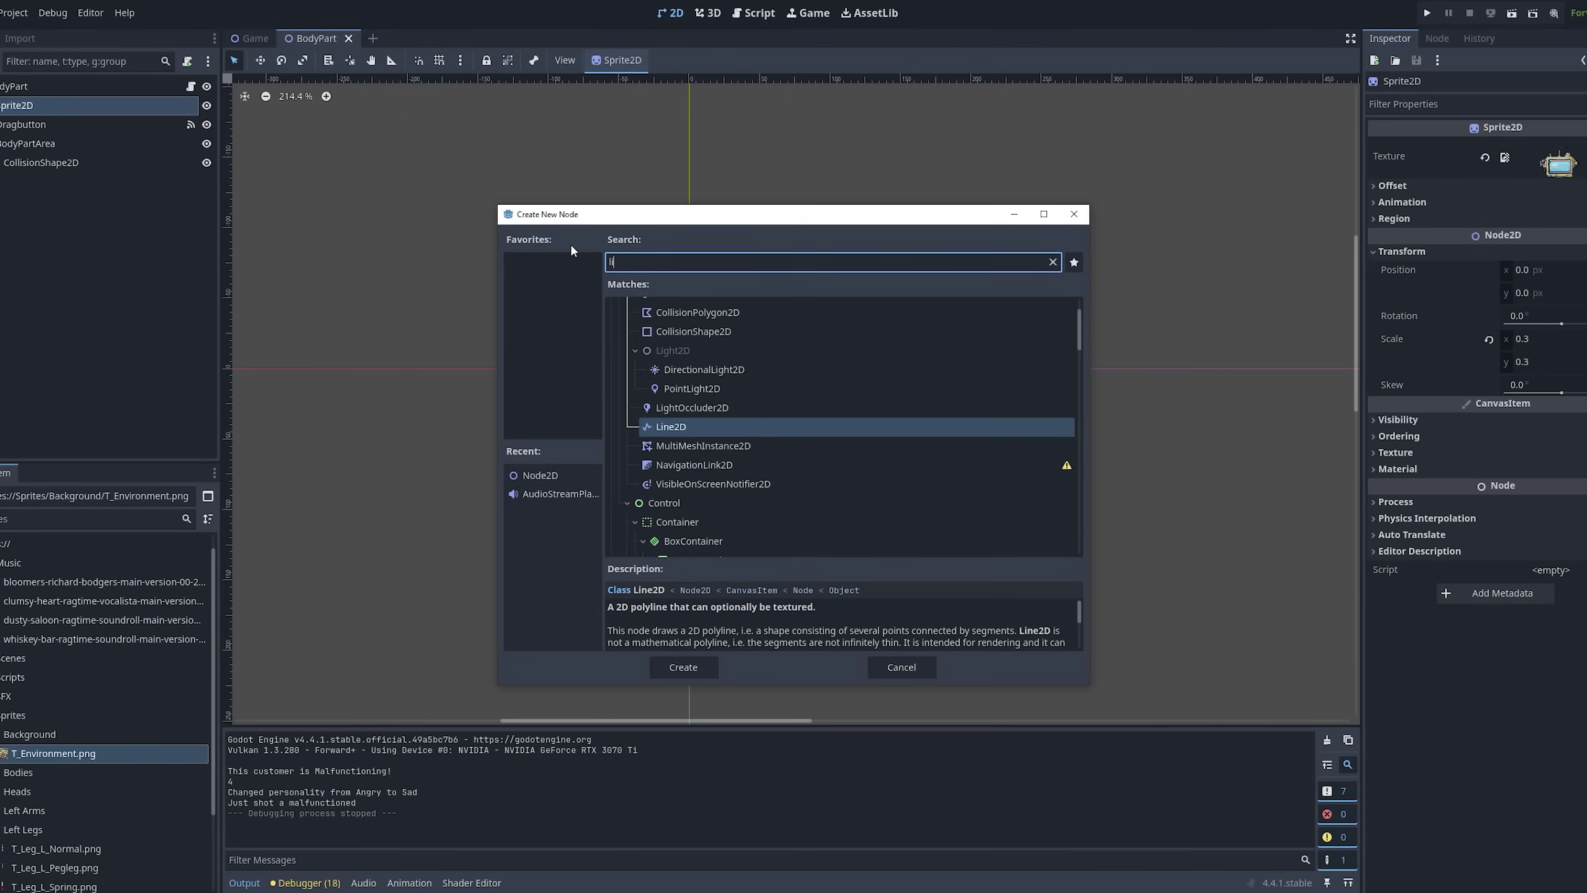
double_click(692, 335)
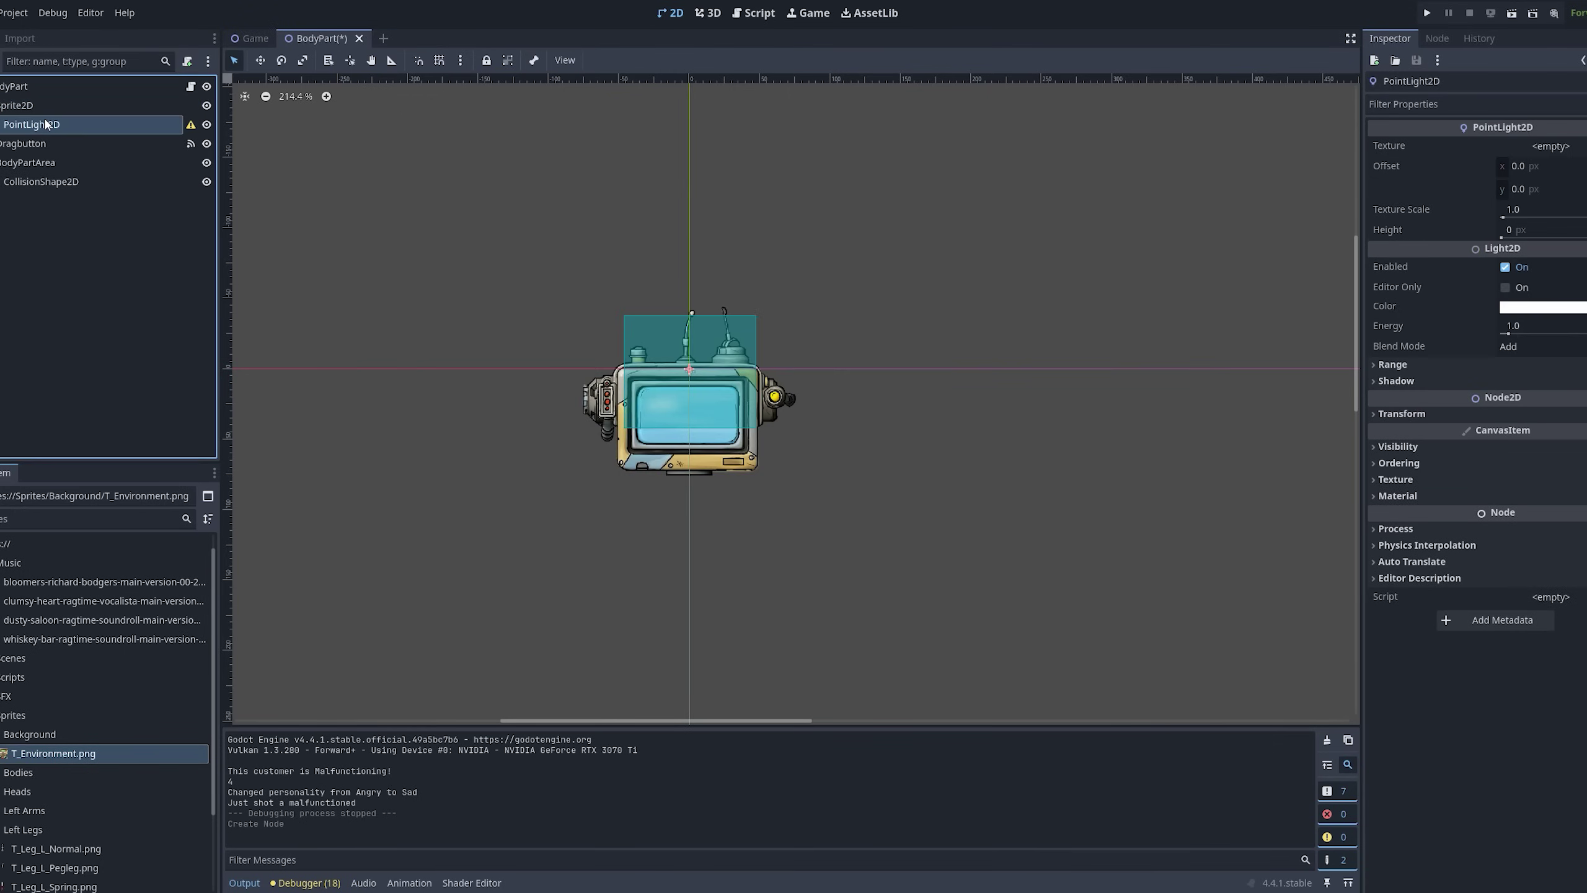
drag(31, 124, 19, 91)
drag(37, 860, 1550, 150)
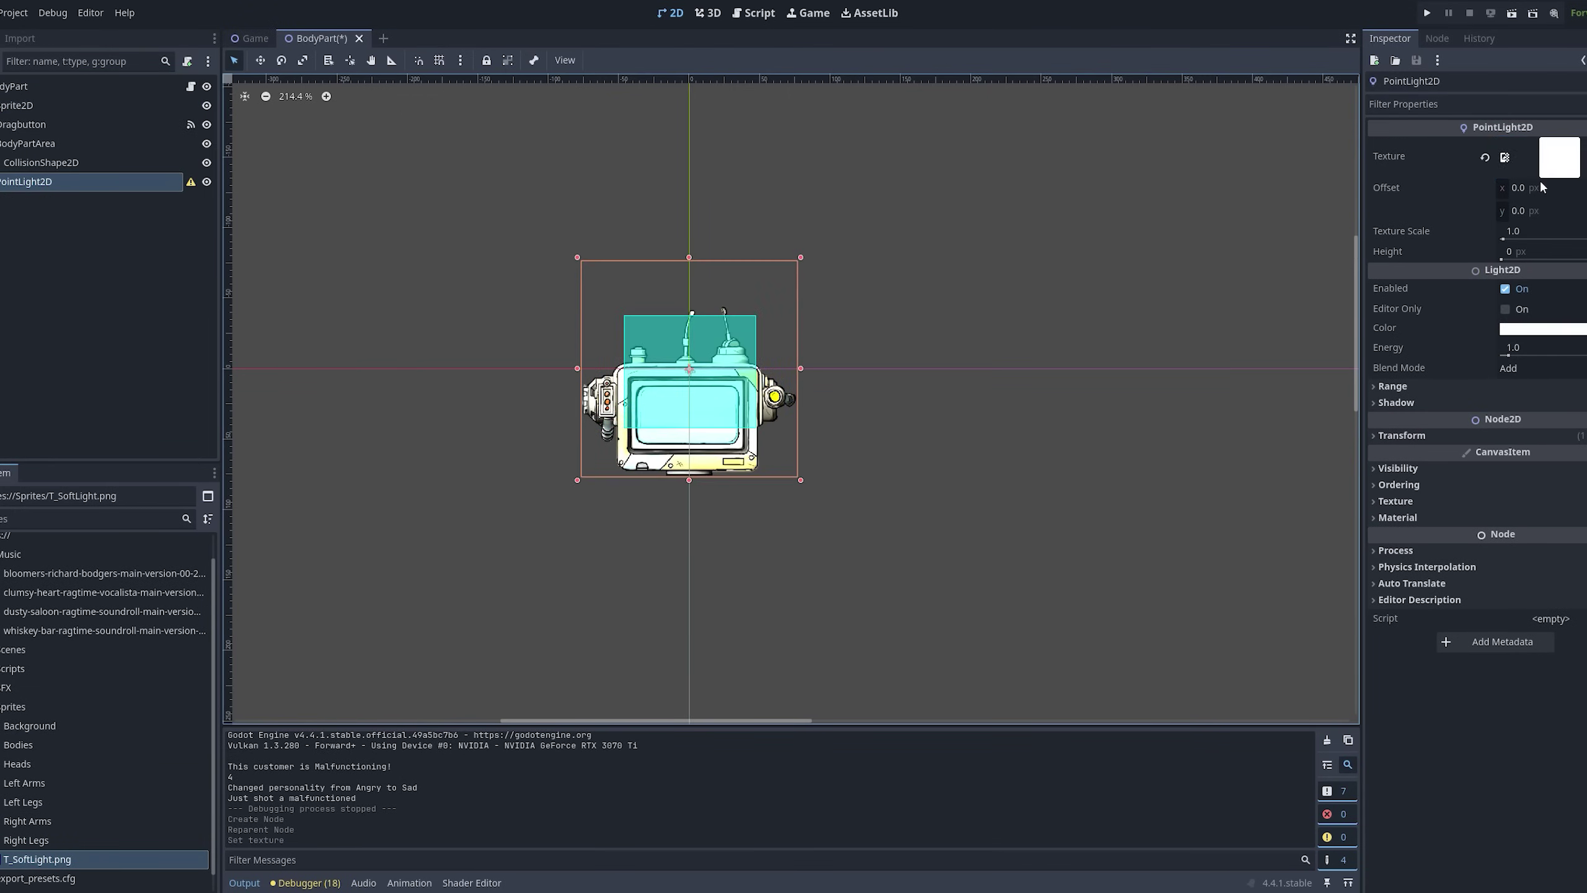
key(F5)
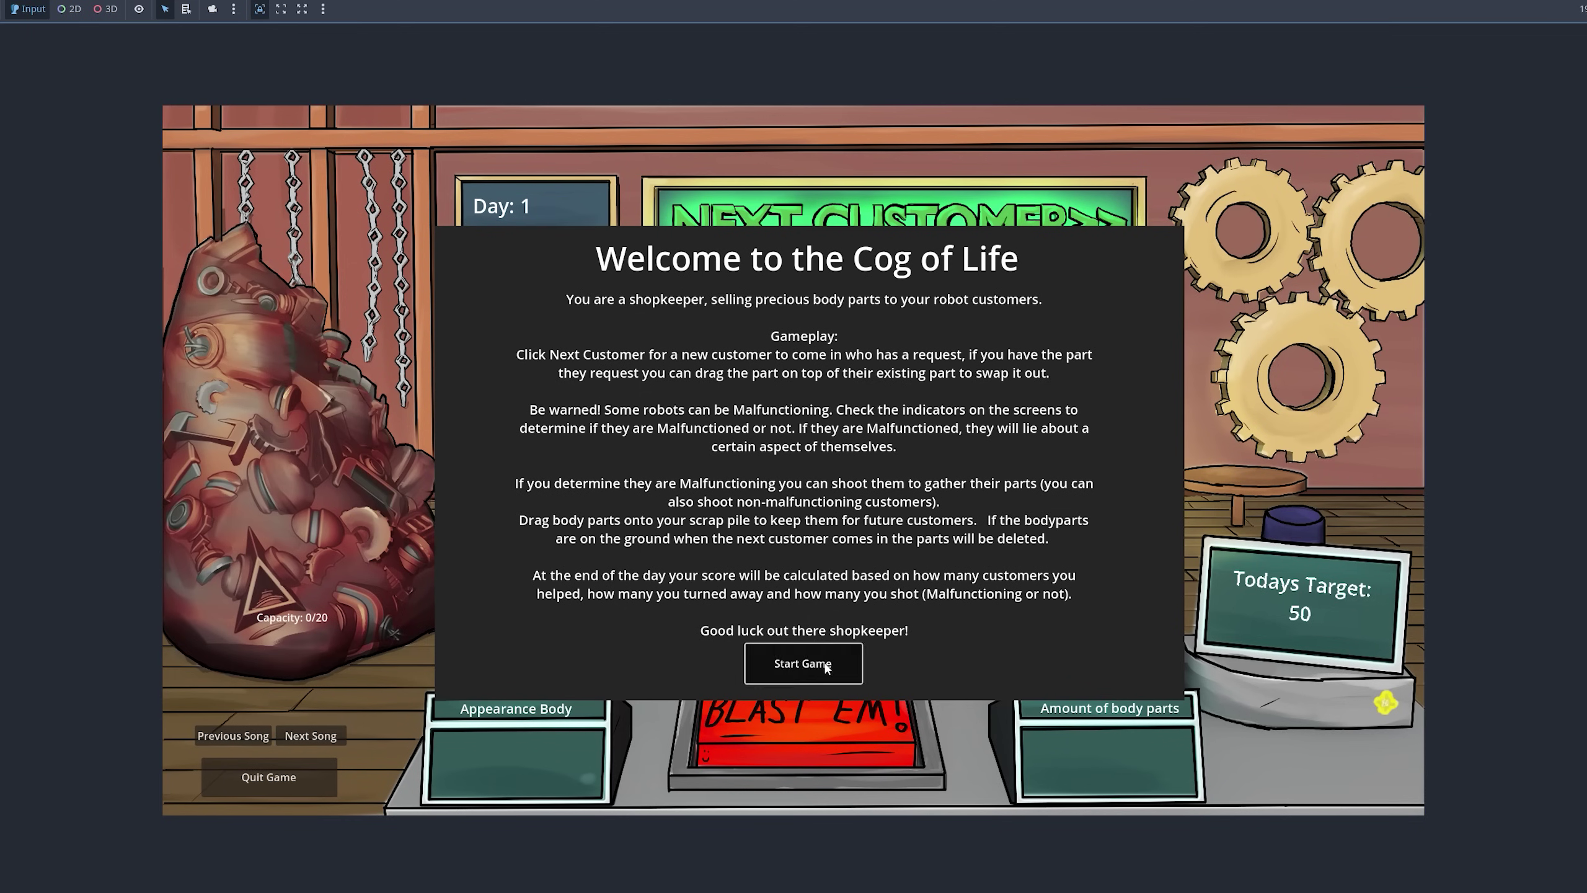
- Start Day 1, call a customer, blast it apart and throw two parts onto the pile
click(766, 662)
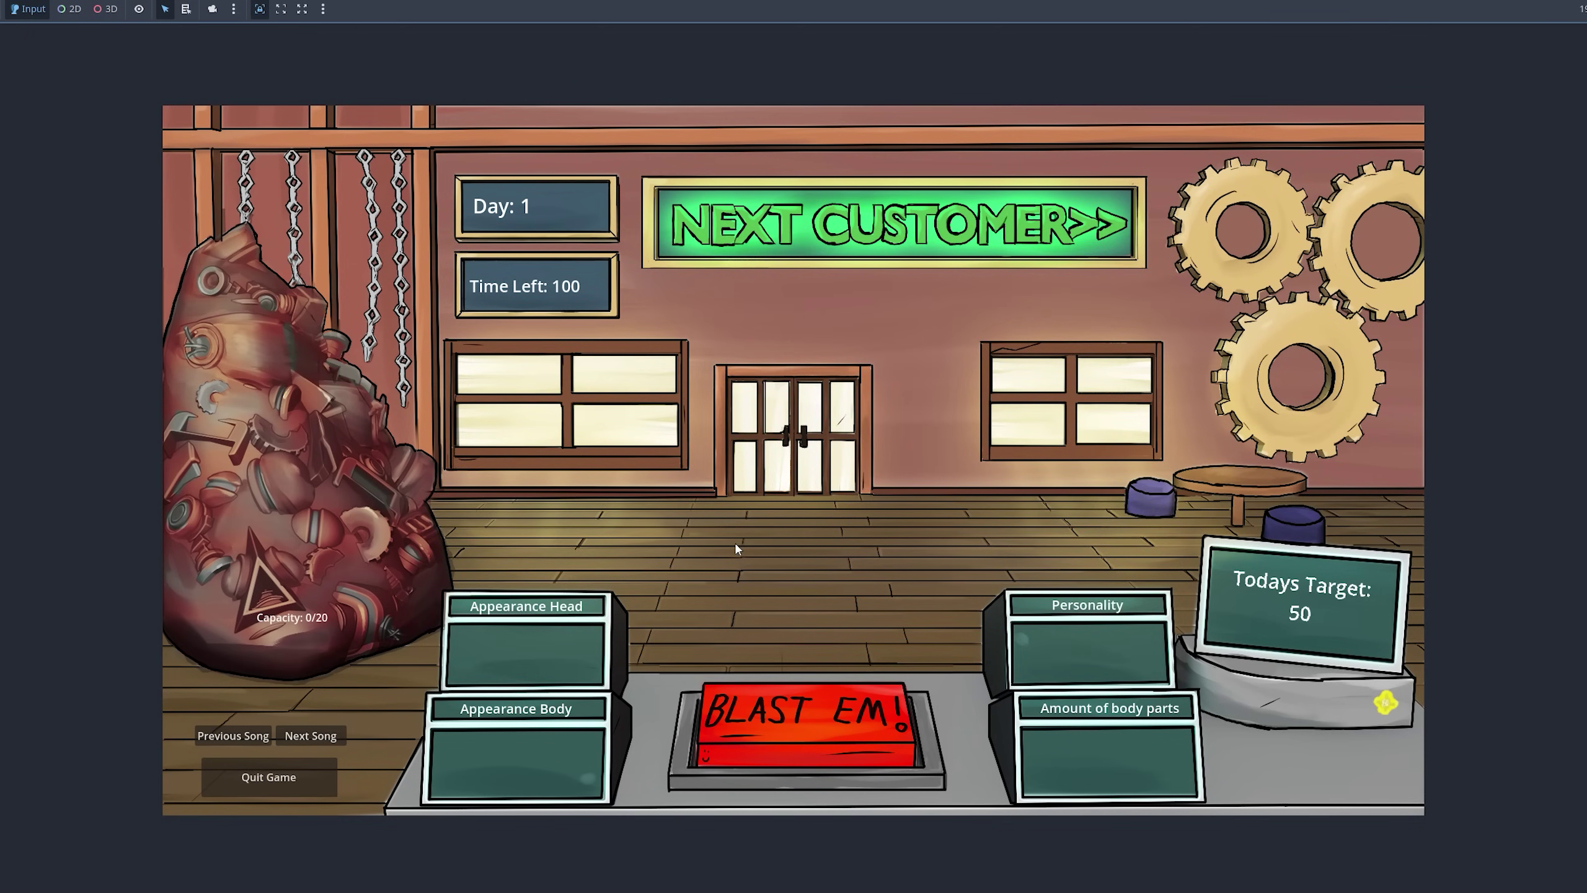
click(811, 259)
click(787, 727)
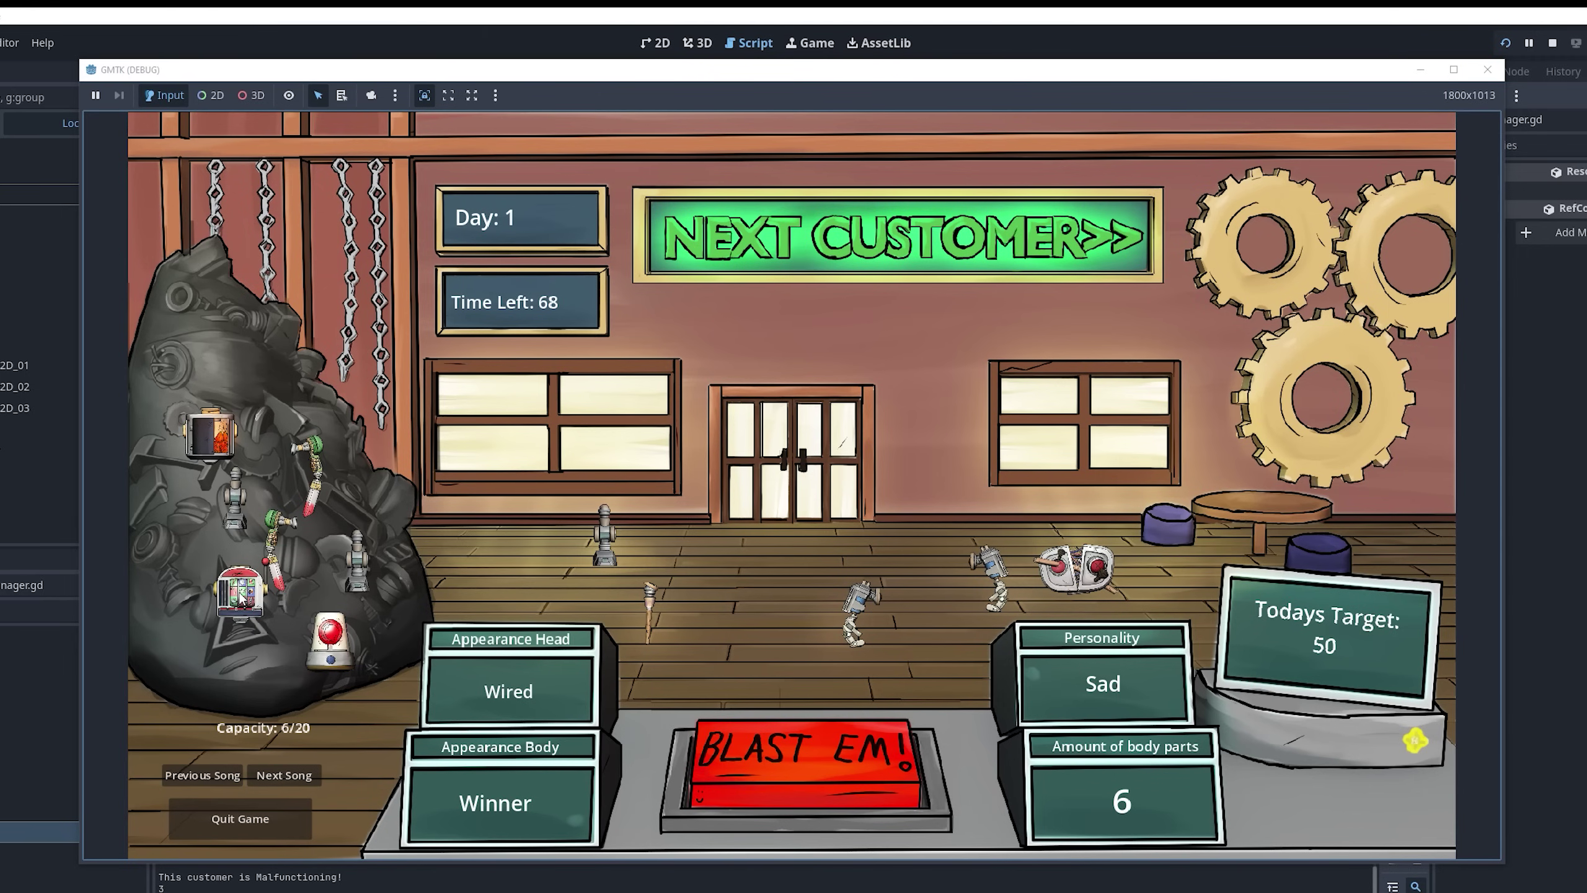
click(619, 528)
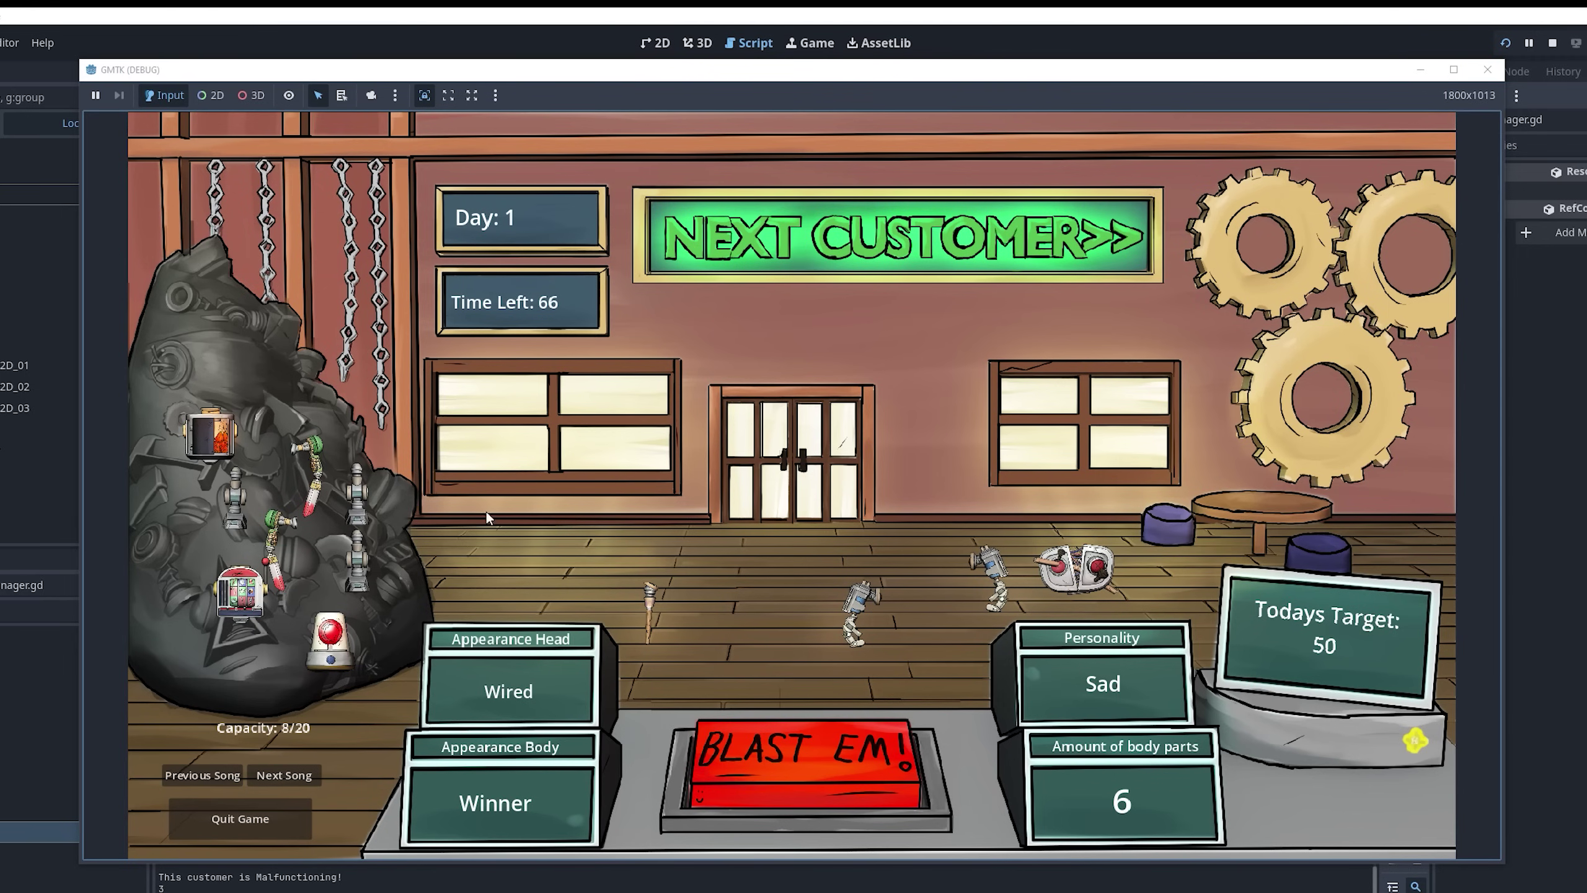
click(853, 612)
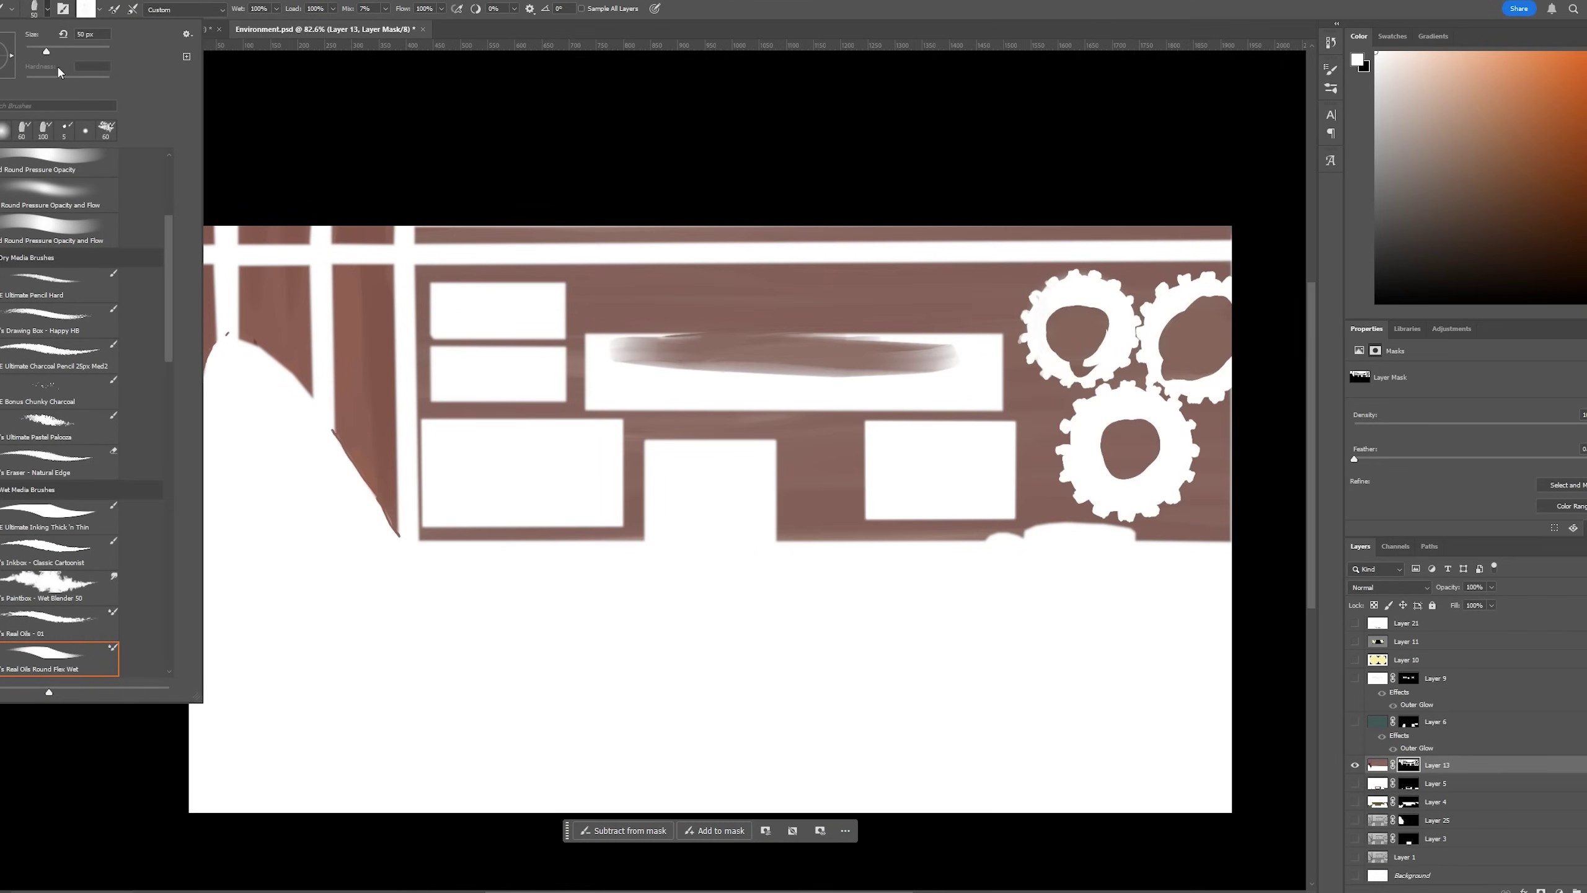
- Dismiss the Brush preset picker
click(601, 382)
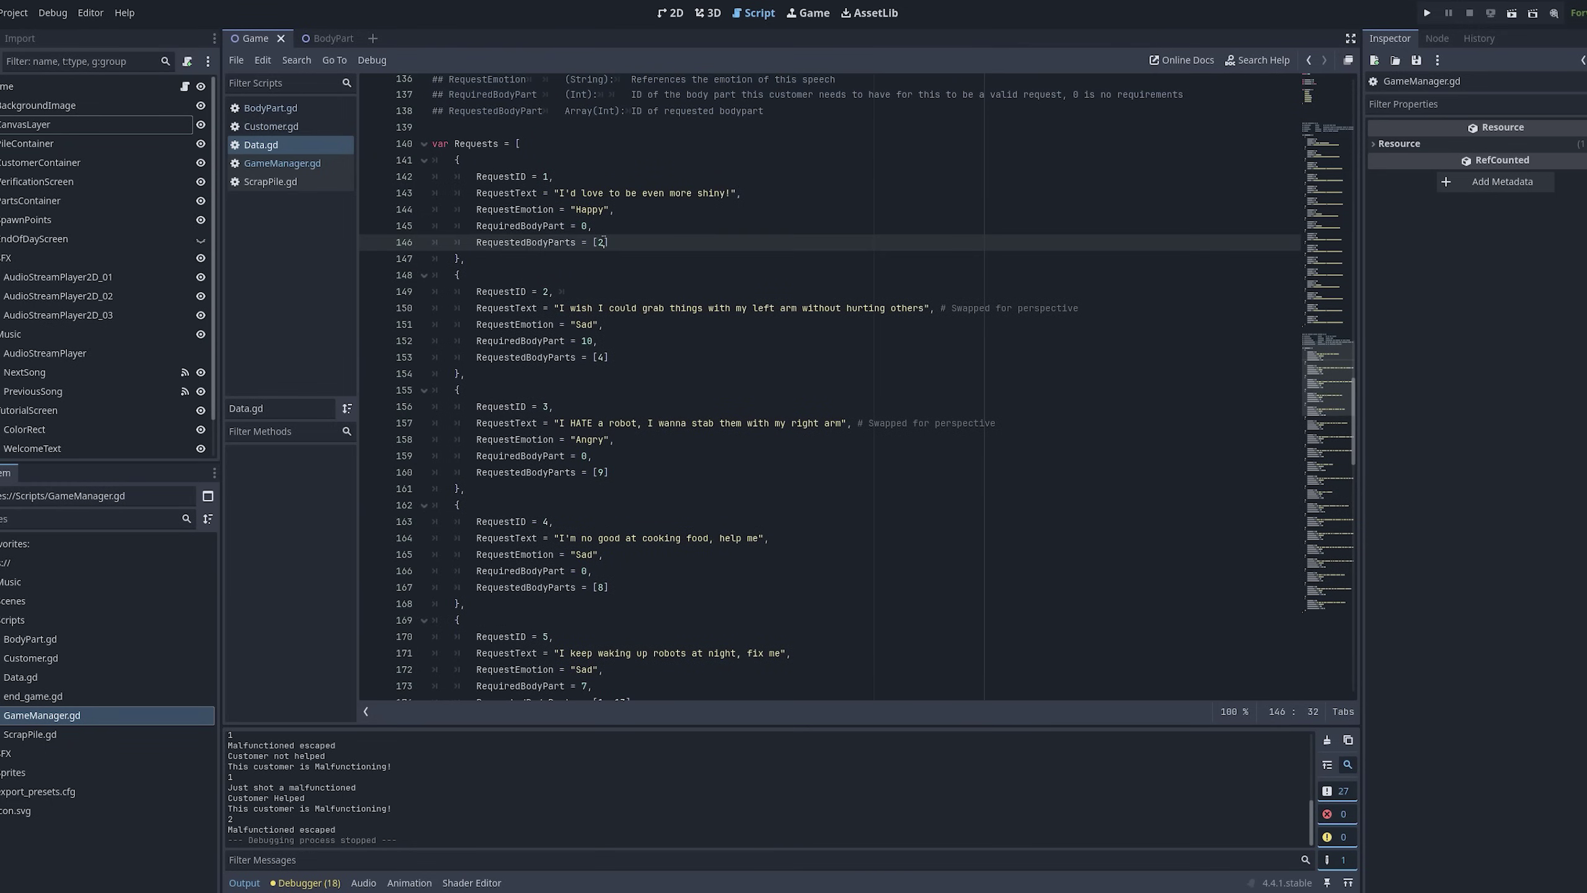
- Rewrite request 14's RequestText in Data.gd to begin 'I would love to warm up'
click(605, 439)
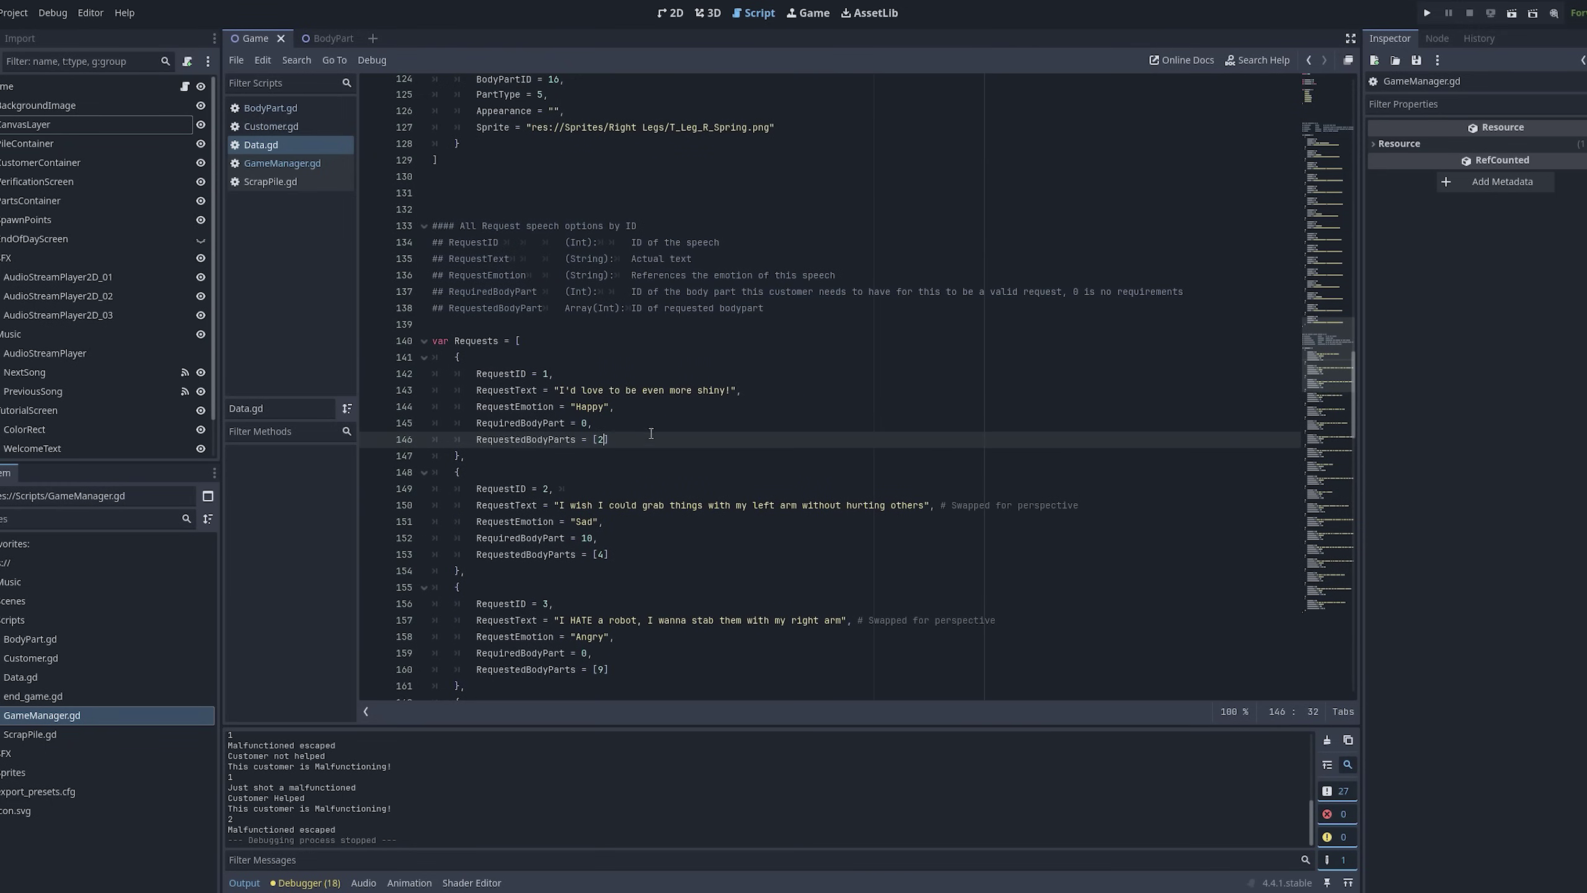
scroll(651, 434, up, 4)
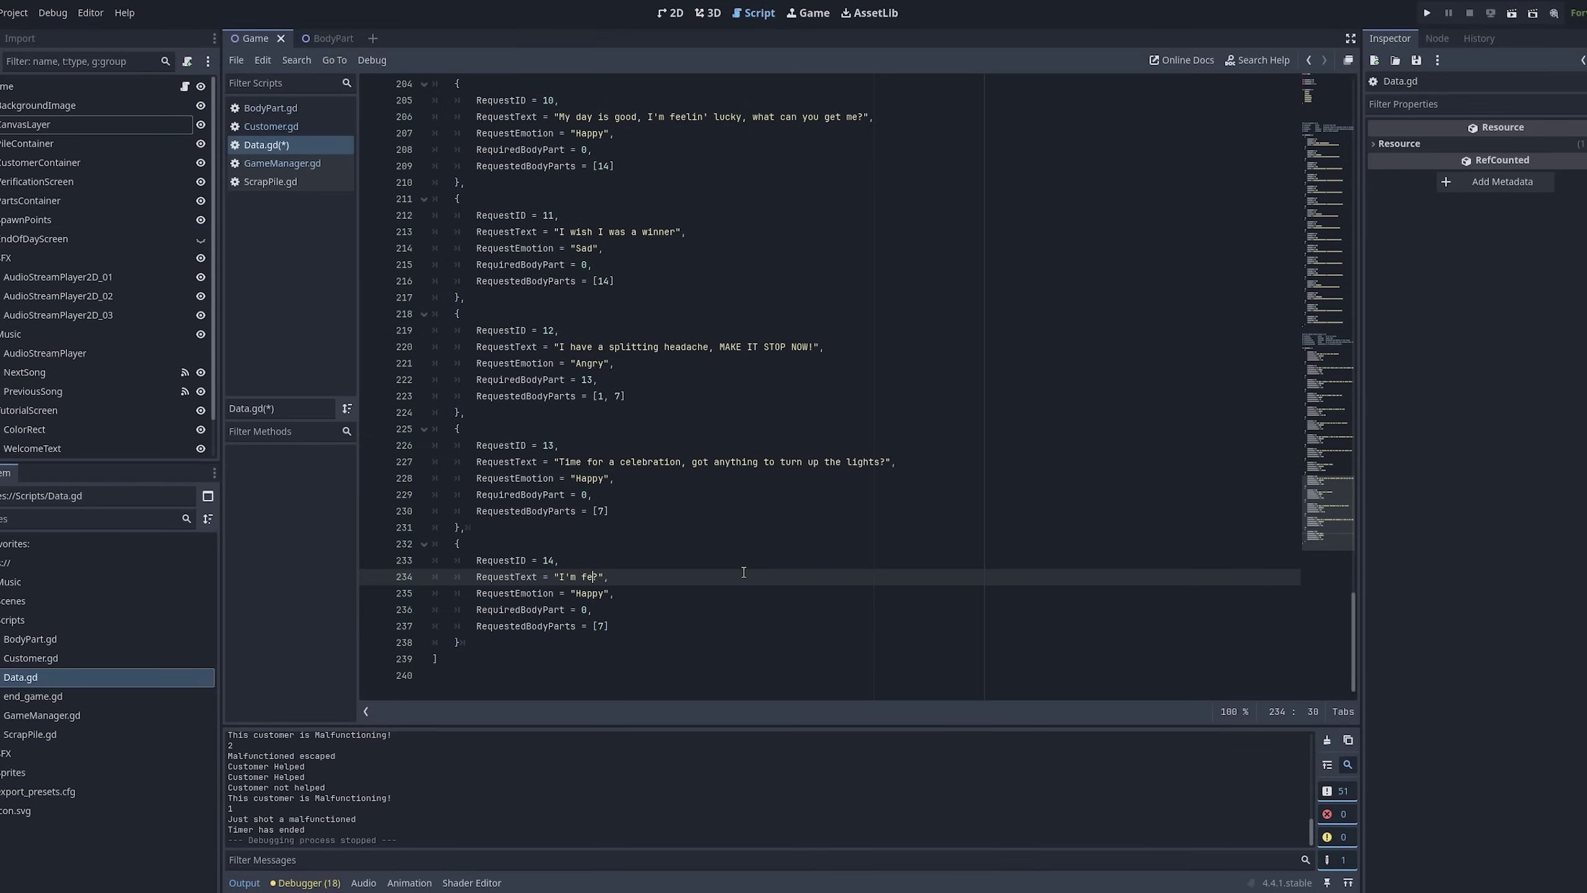
key(BackSpace)
text(I'm)
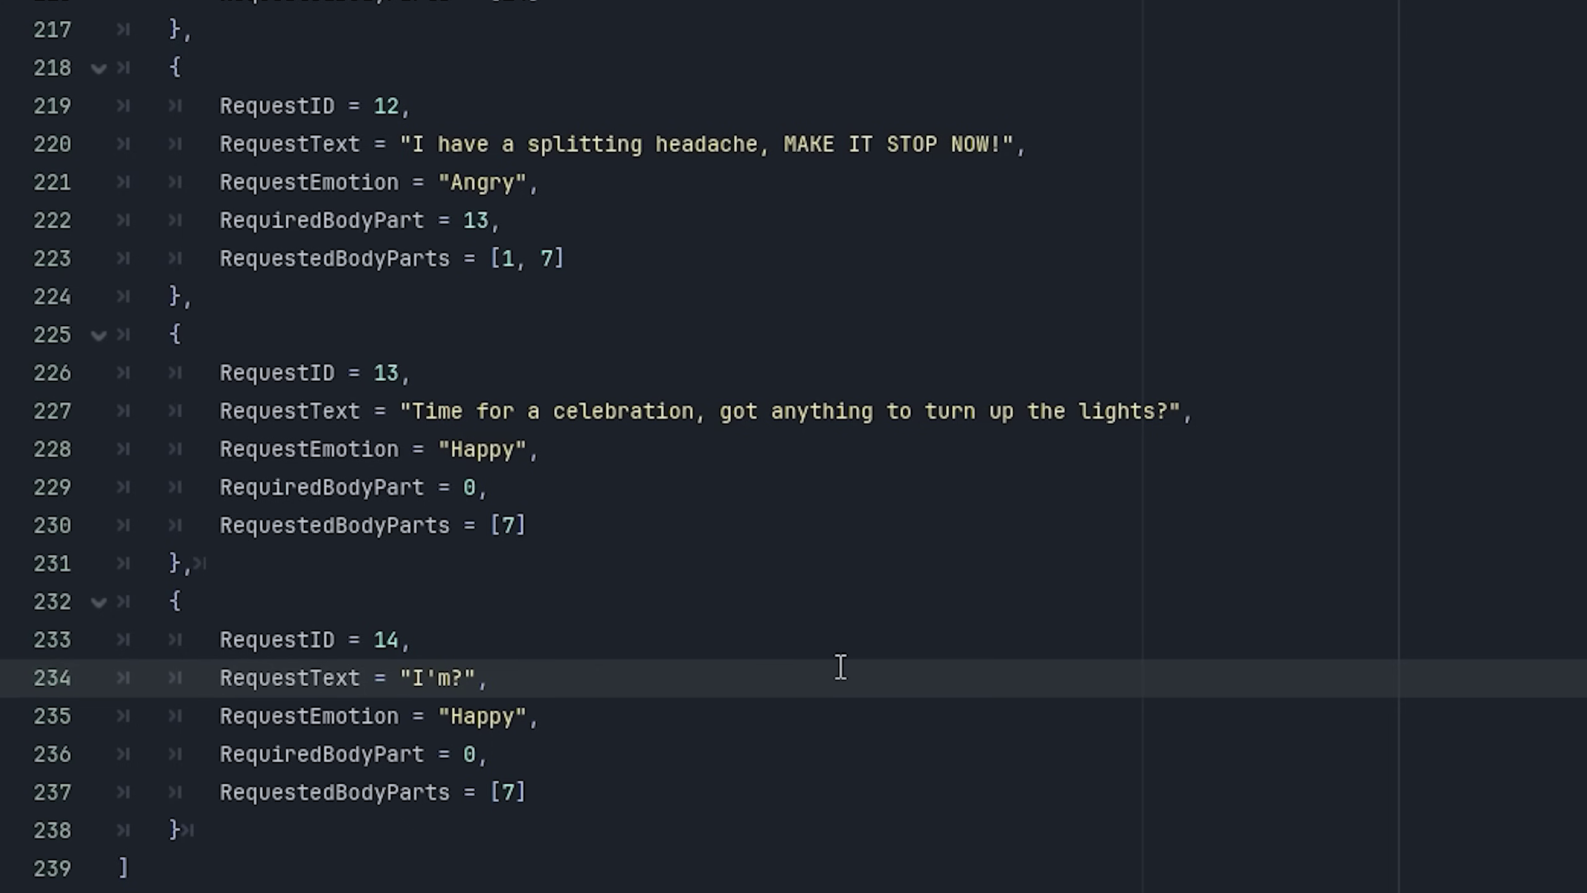
key(BackSpace)
key(BackSpace)
key(BackSpace)
text(I would love to warm up)
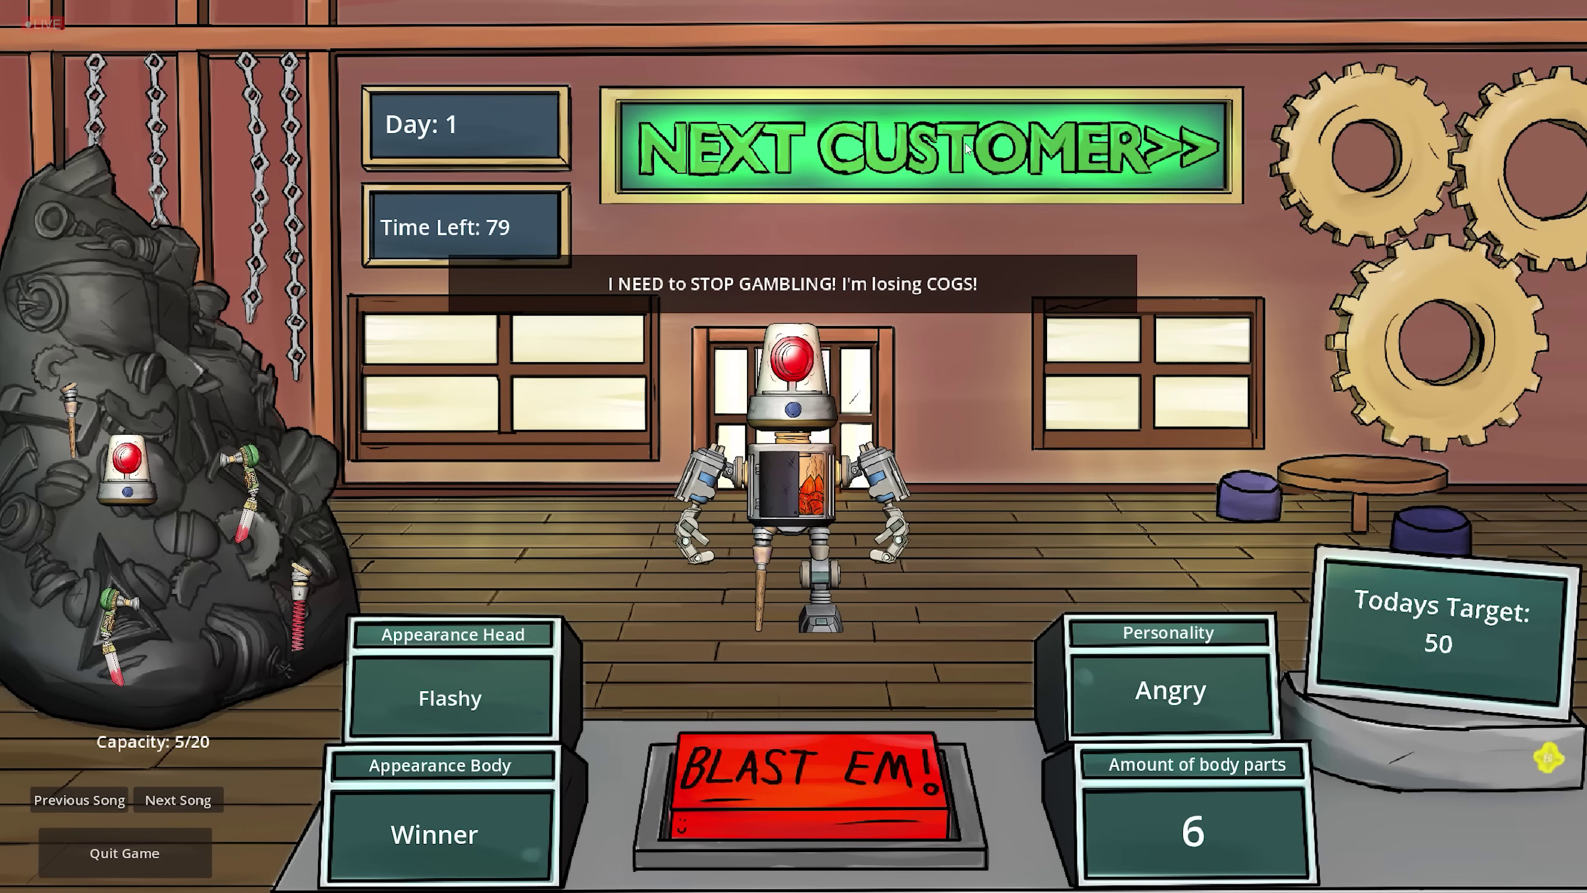
- Call in customers and fit a robot with its requested new head during the playtest
click(967, 148)
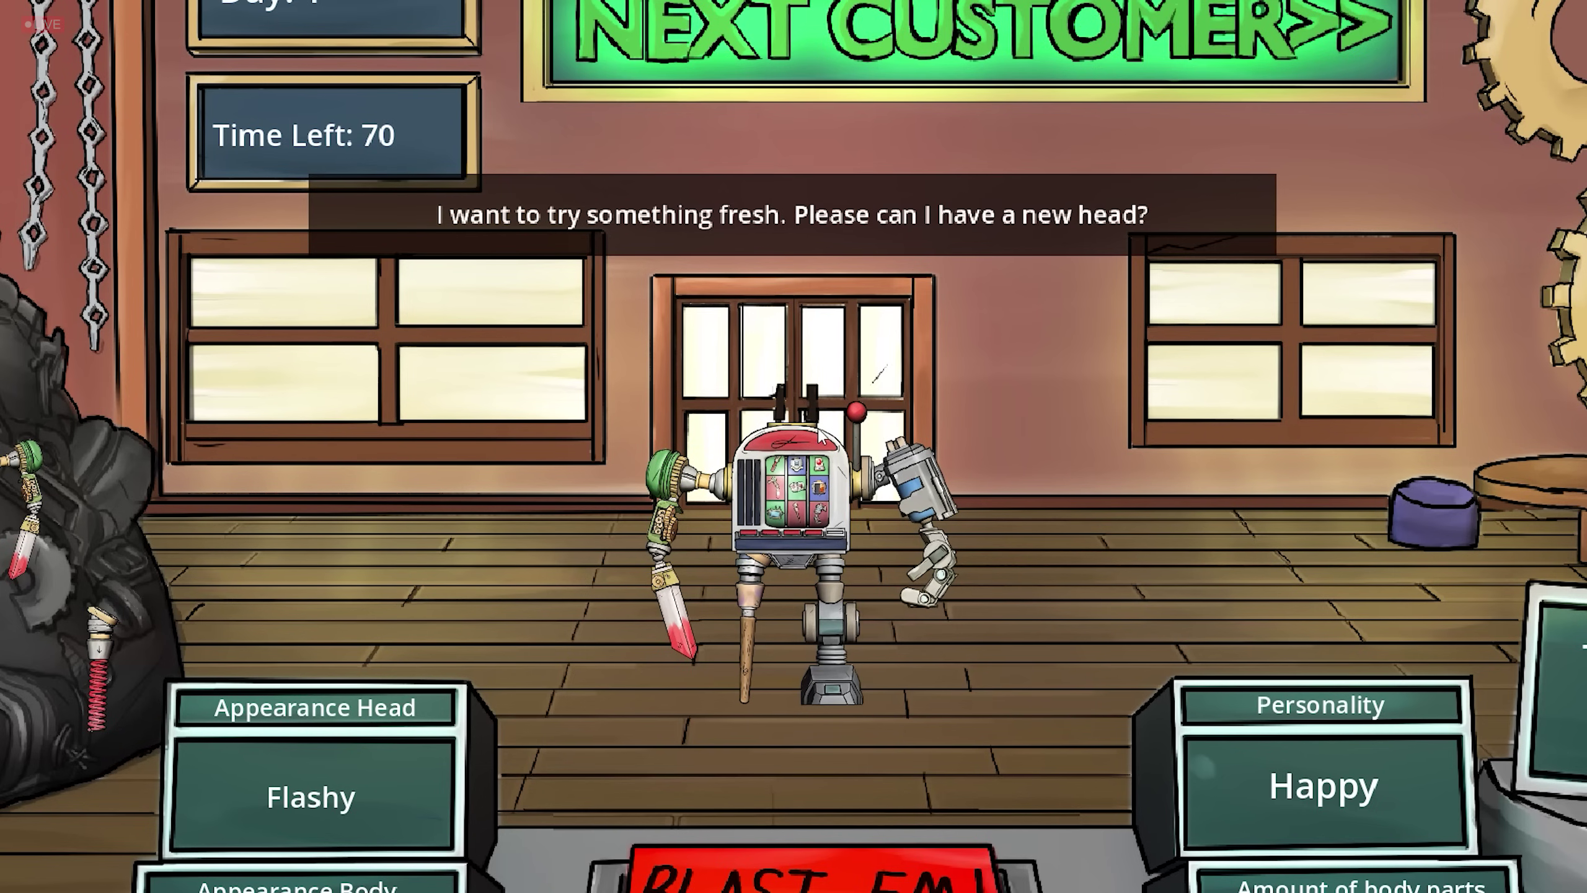
click(805, 413)
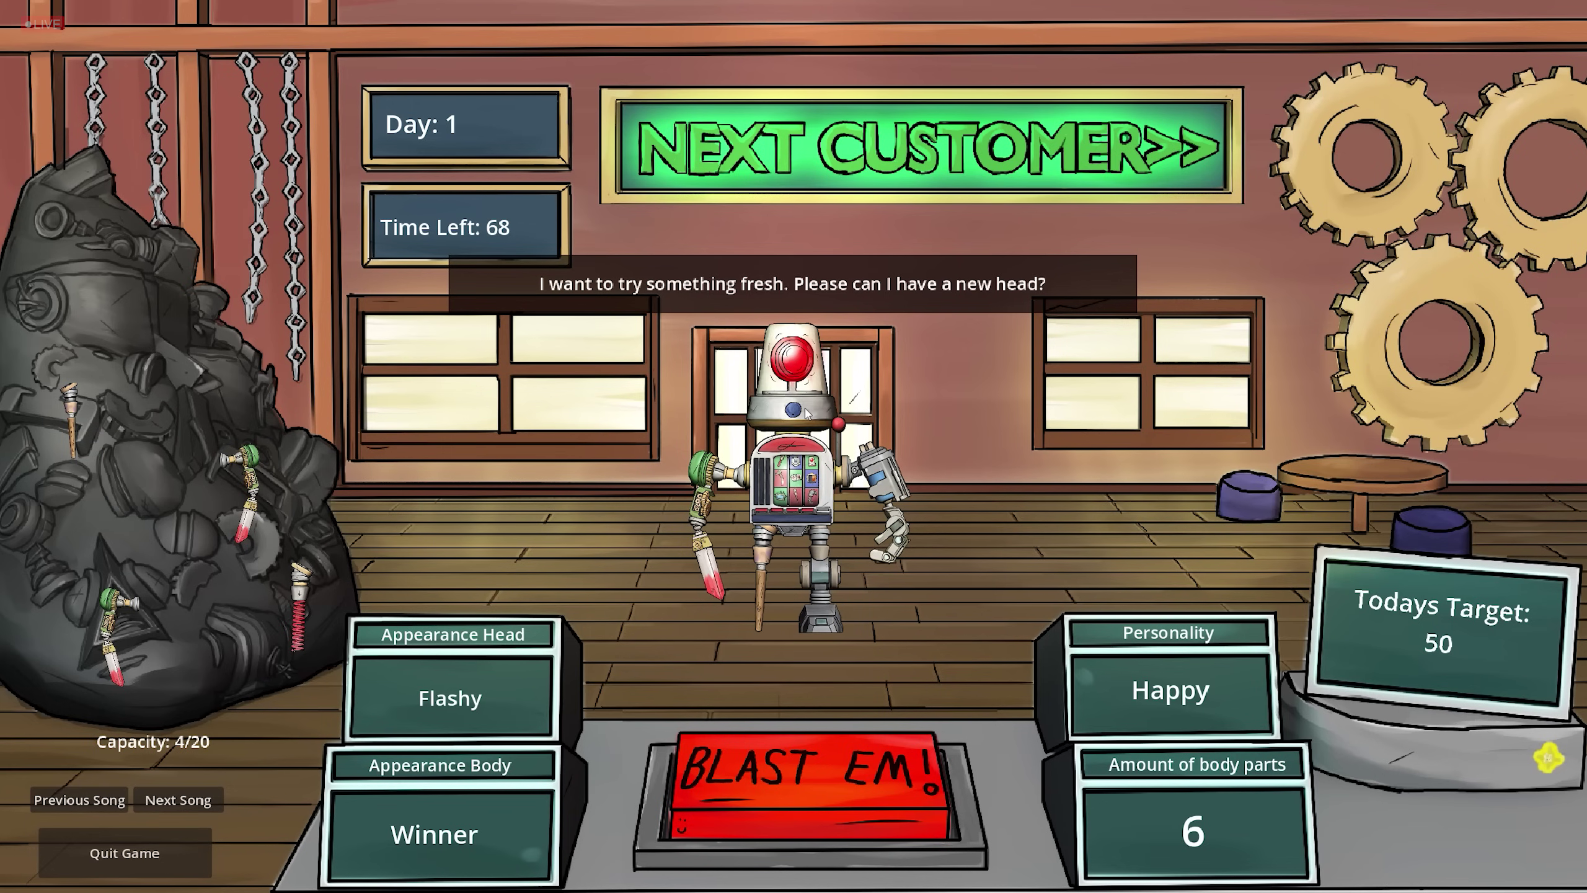
click(904, 187)
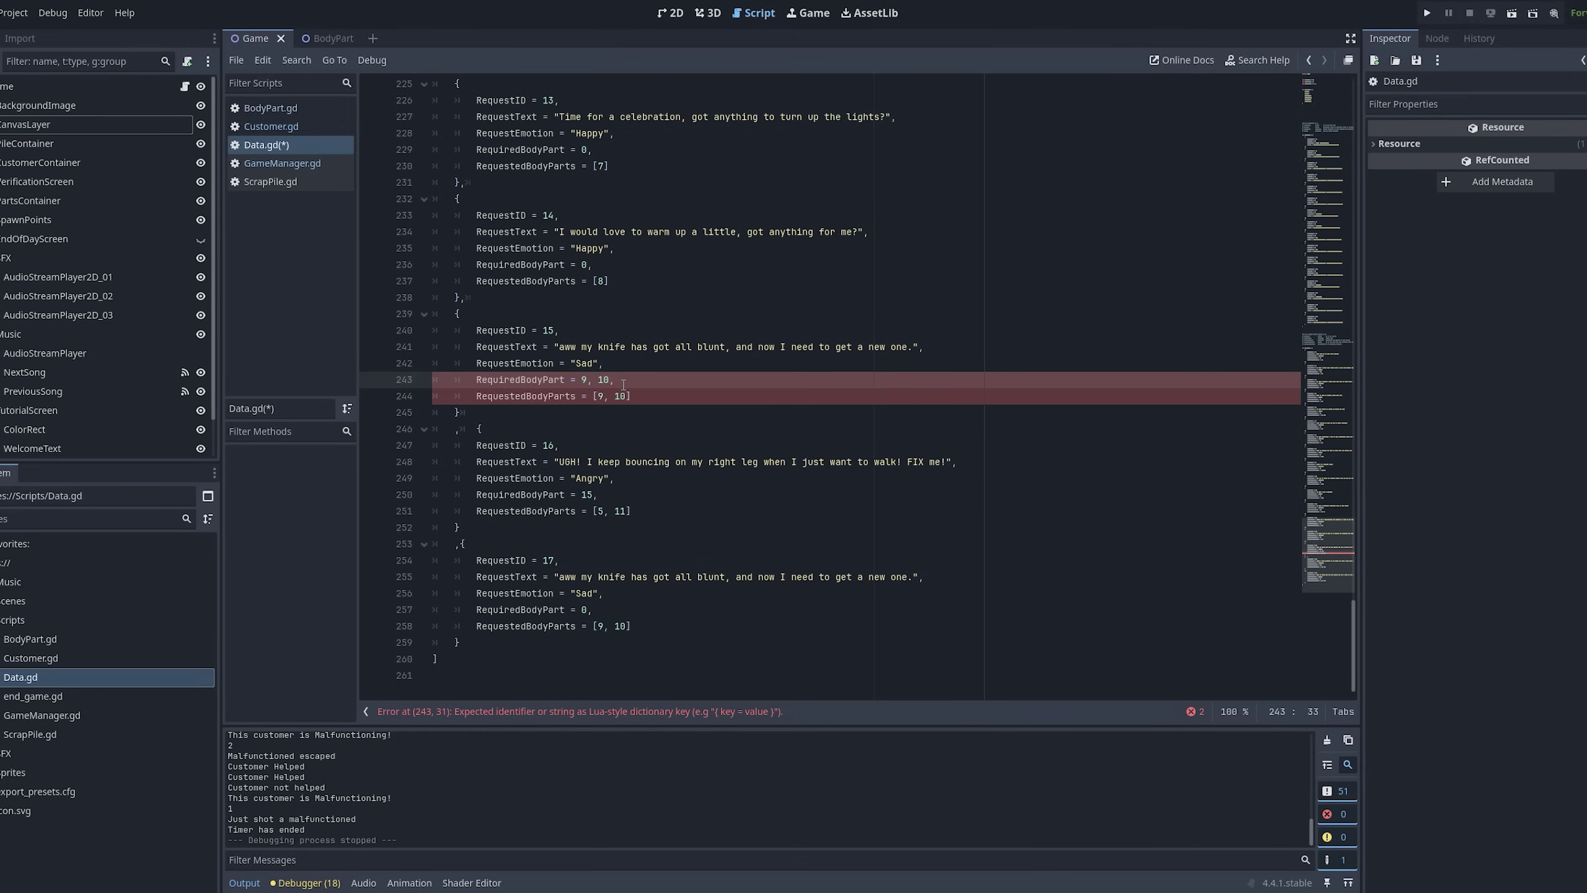
- Correct line 243 to list body parts 9, 10 and save Data.gd
key(BackSpace)
key(BackSpace)
key(BackSpace)
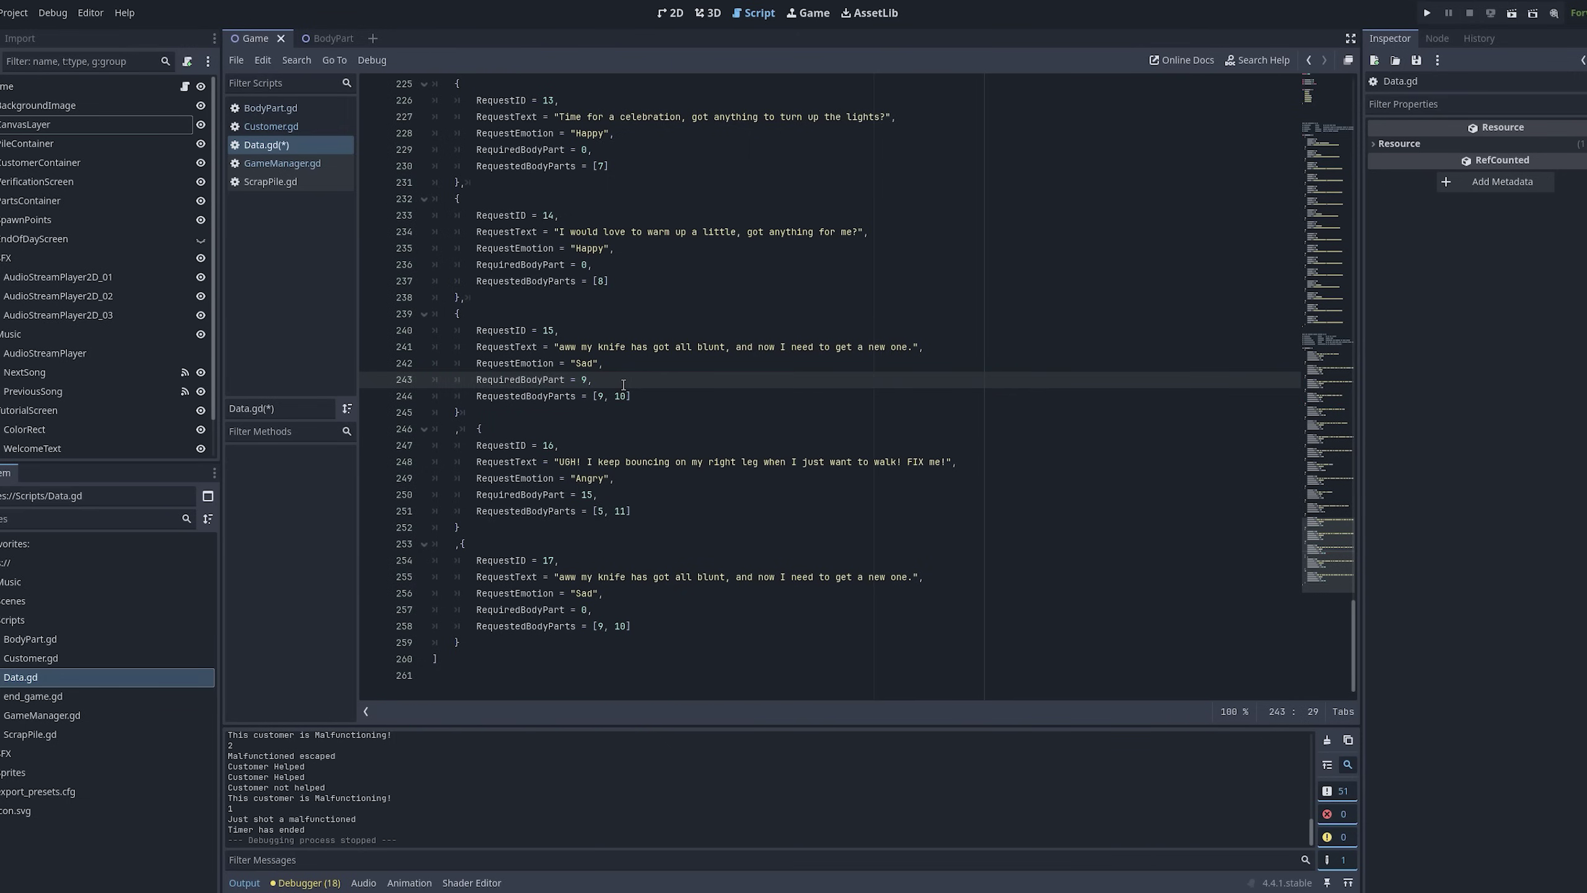
text(10)
click(642, 392)
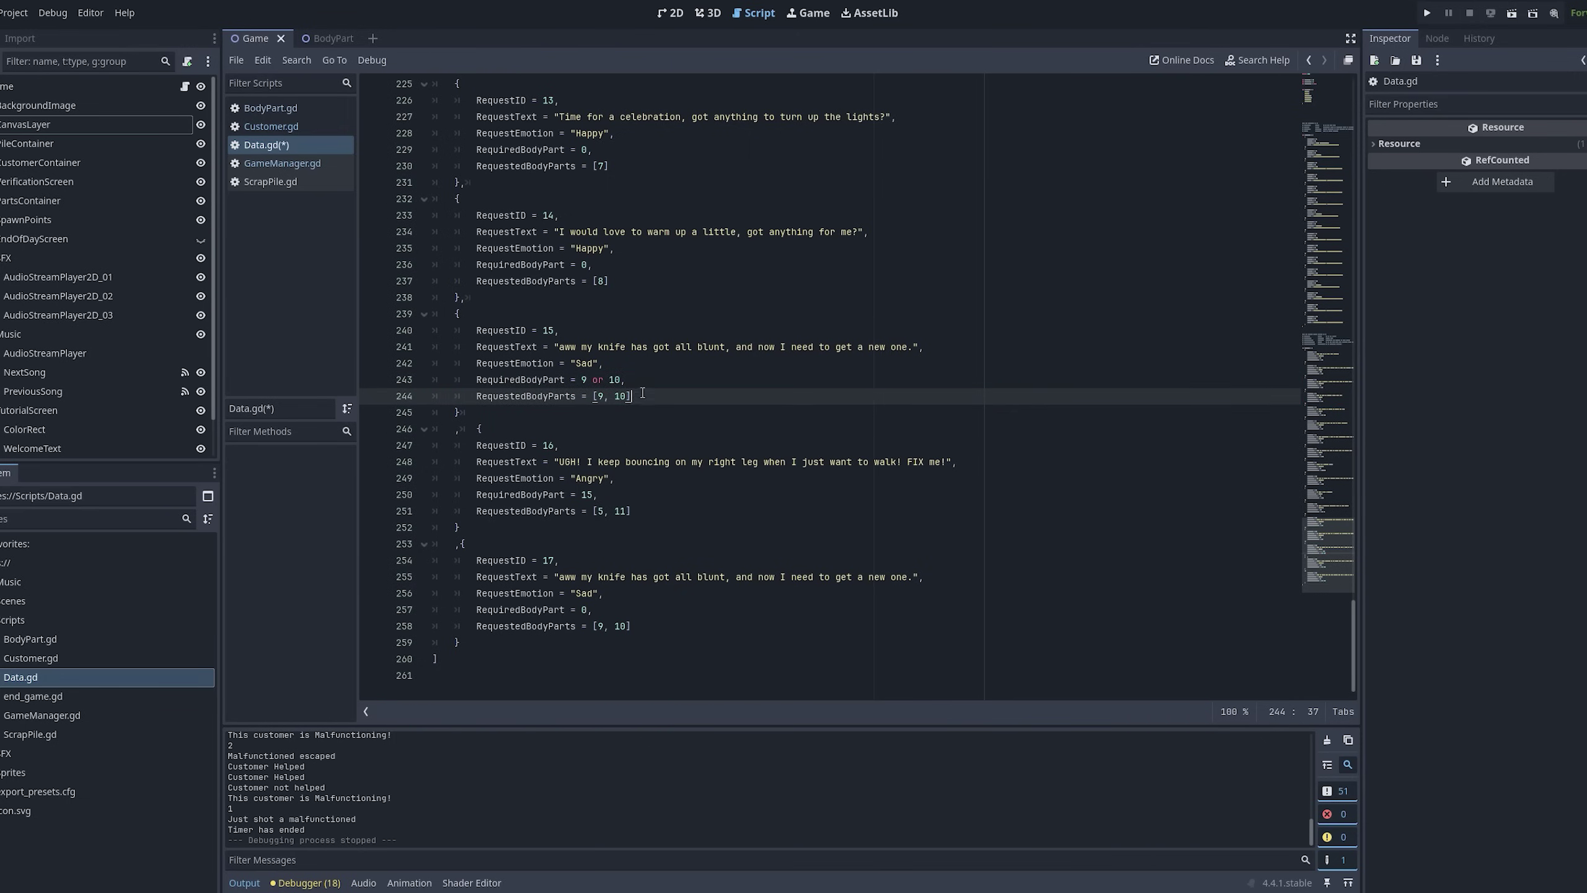
click(599, 377)
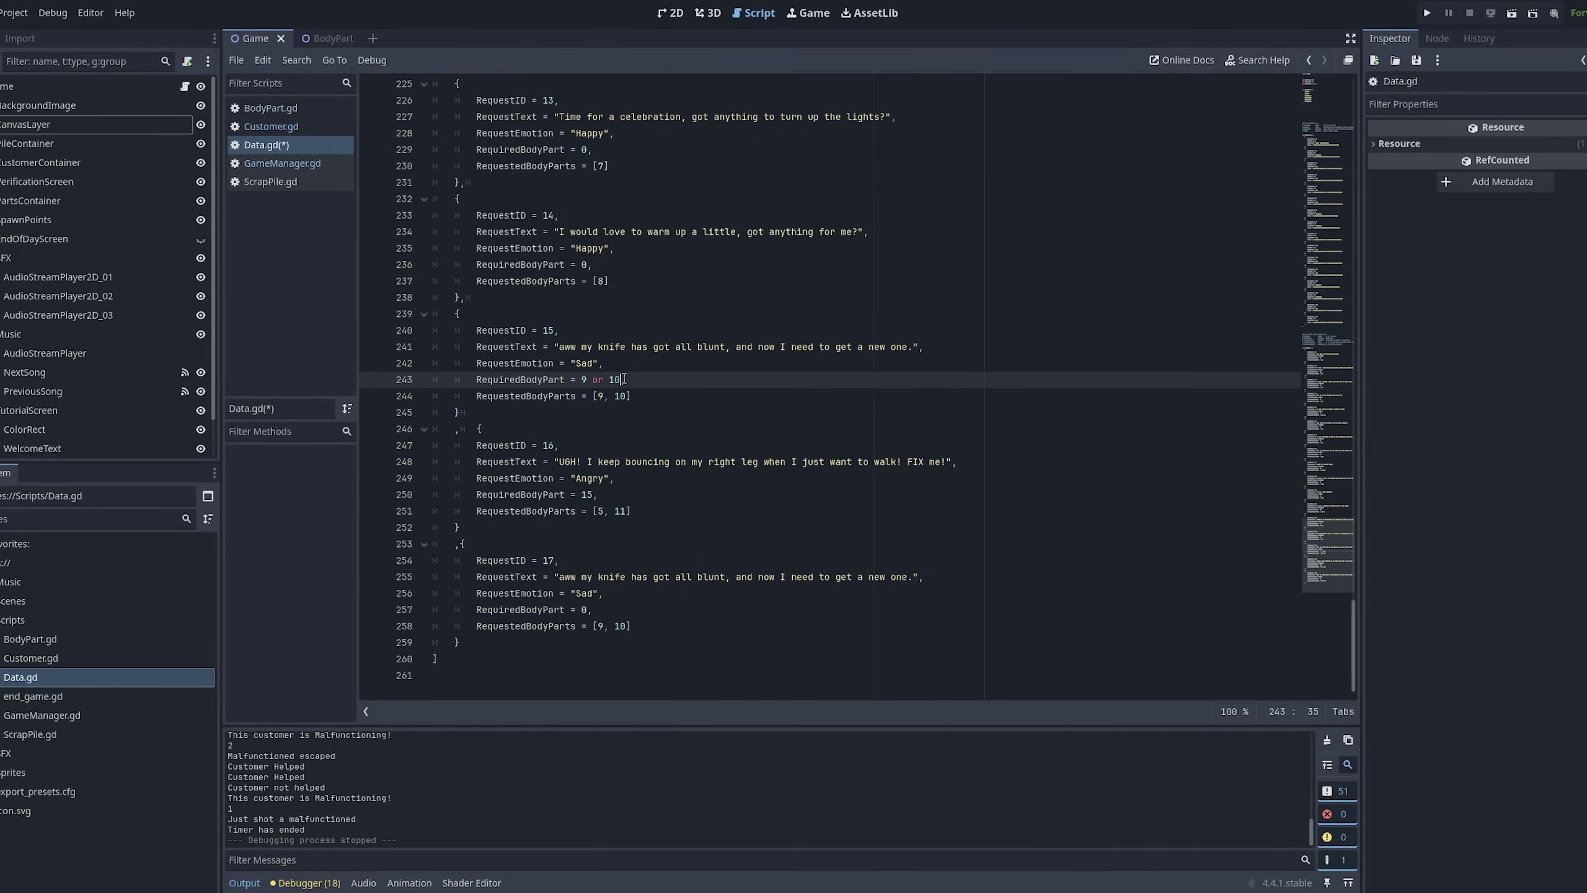
text(,)
key(ctrl+s)
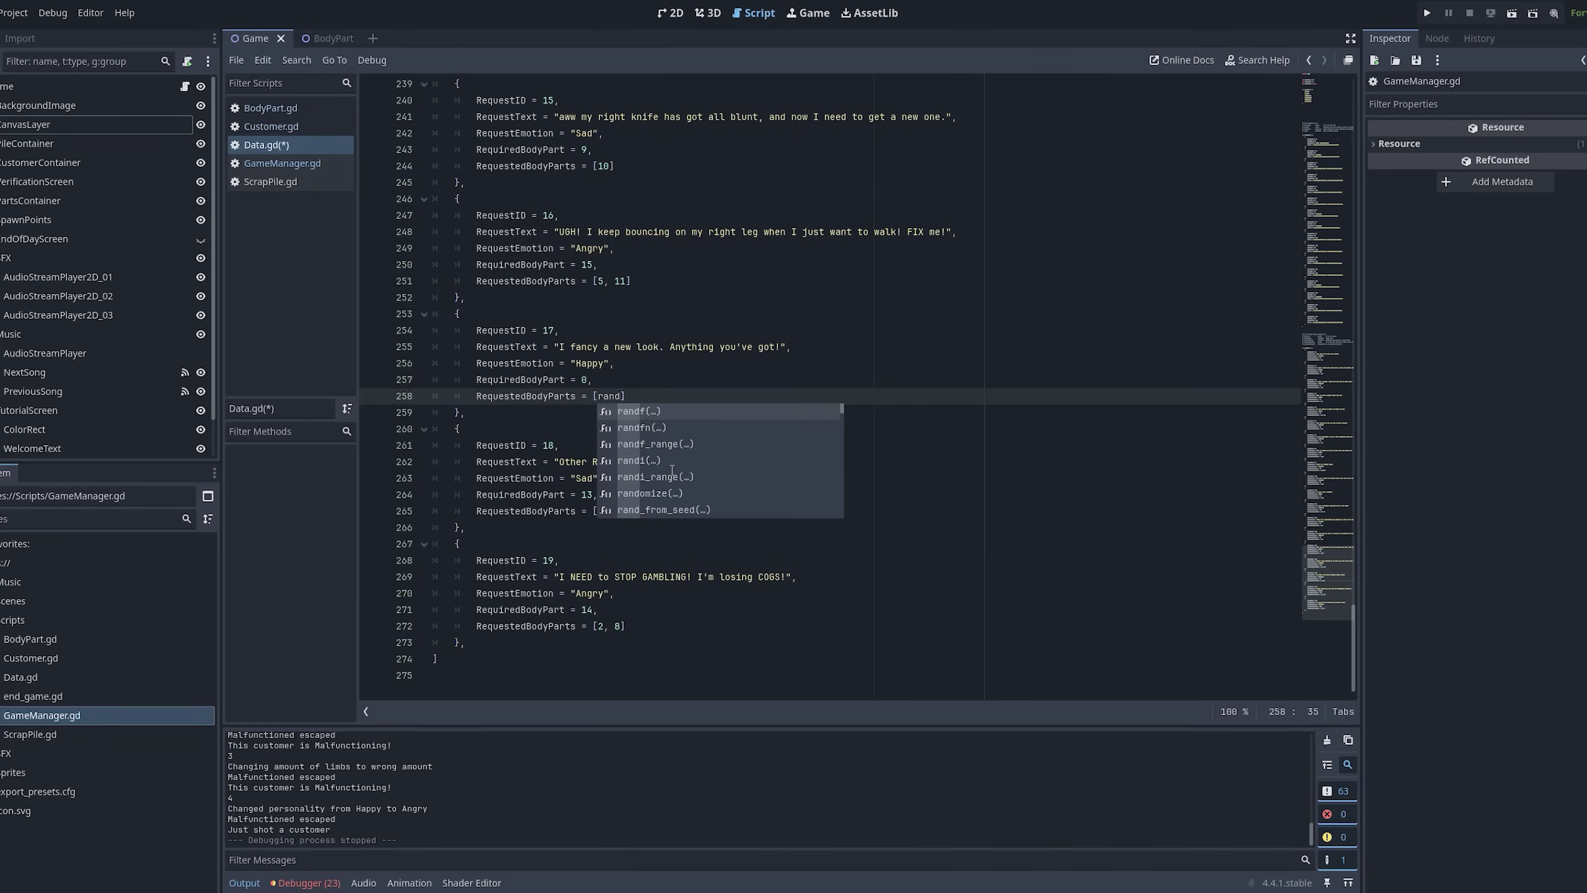
- Insert randi_range from the autocomplete list on line 258 for request 17
key(Down)
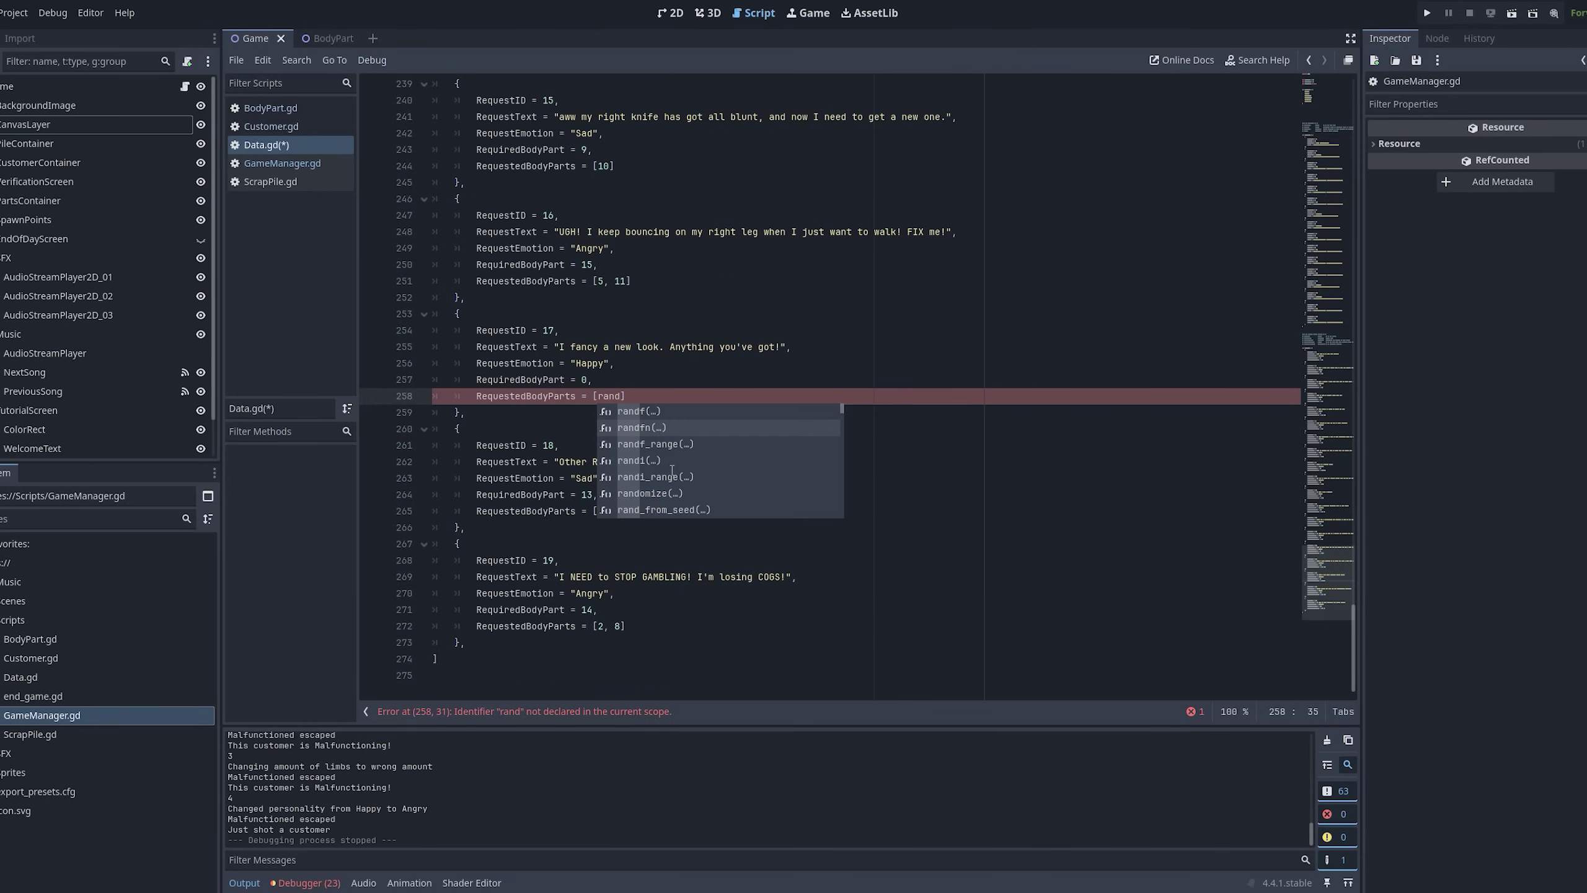
key(Down)
key(Down)
key(Down)
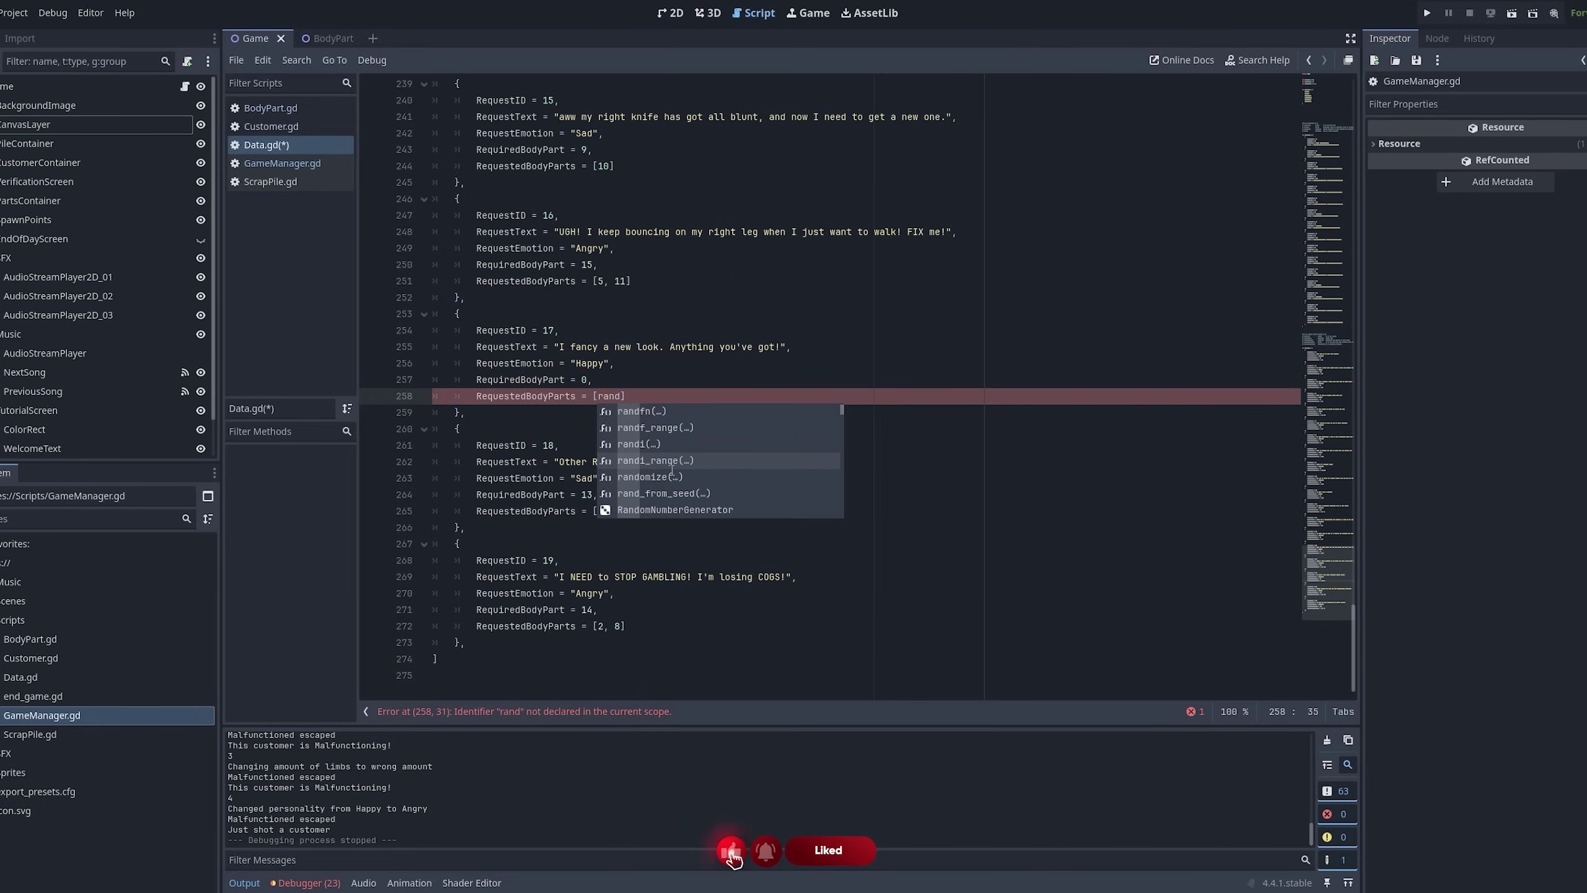
key(Return)
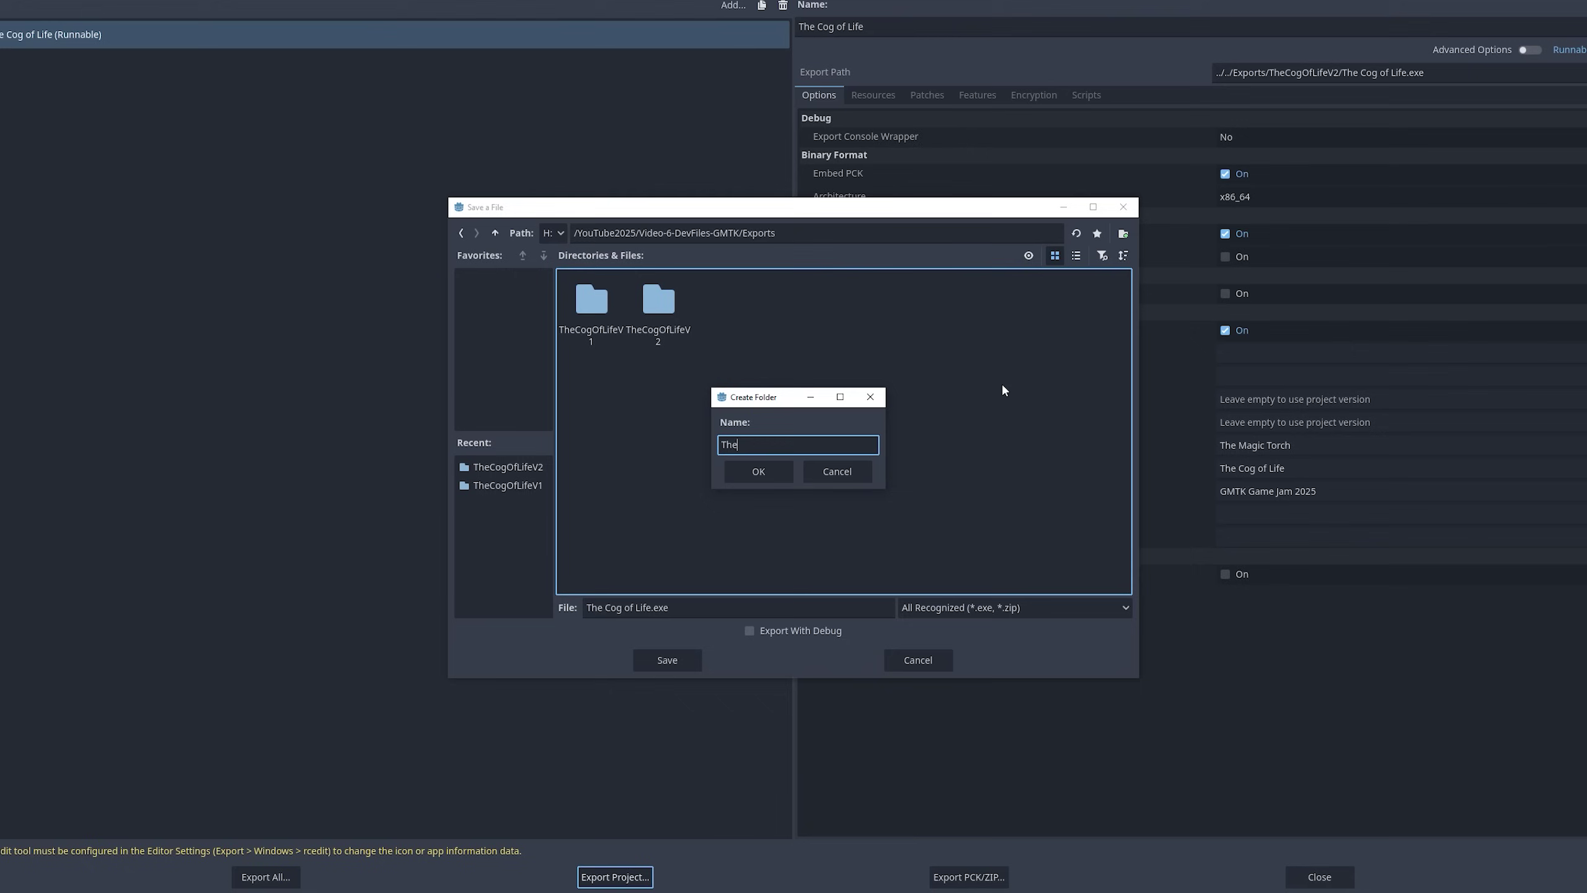
- Export the Windows build into a new TheCogOfLife folder and dismiss the export report
text(CogOfLife)
key(Escape)
key(Escape)
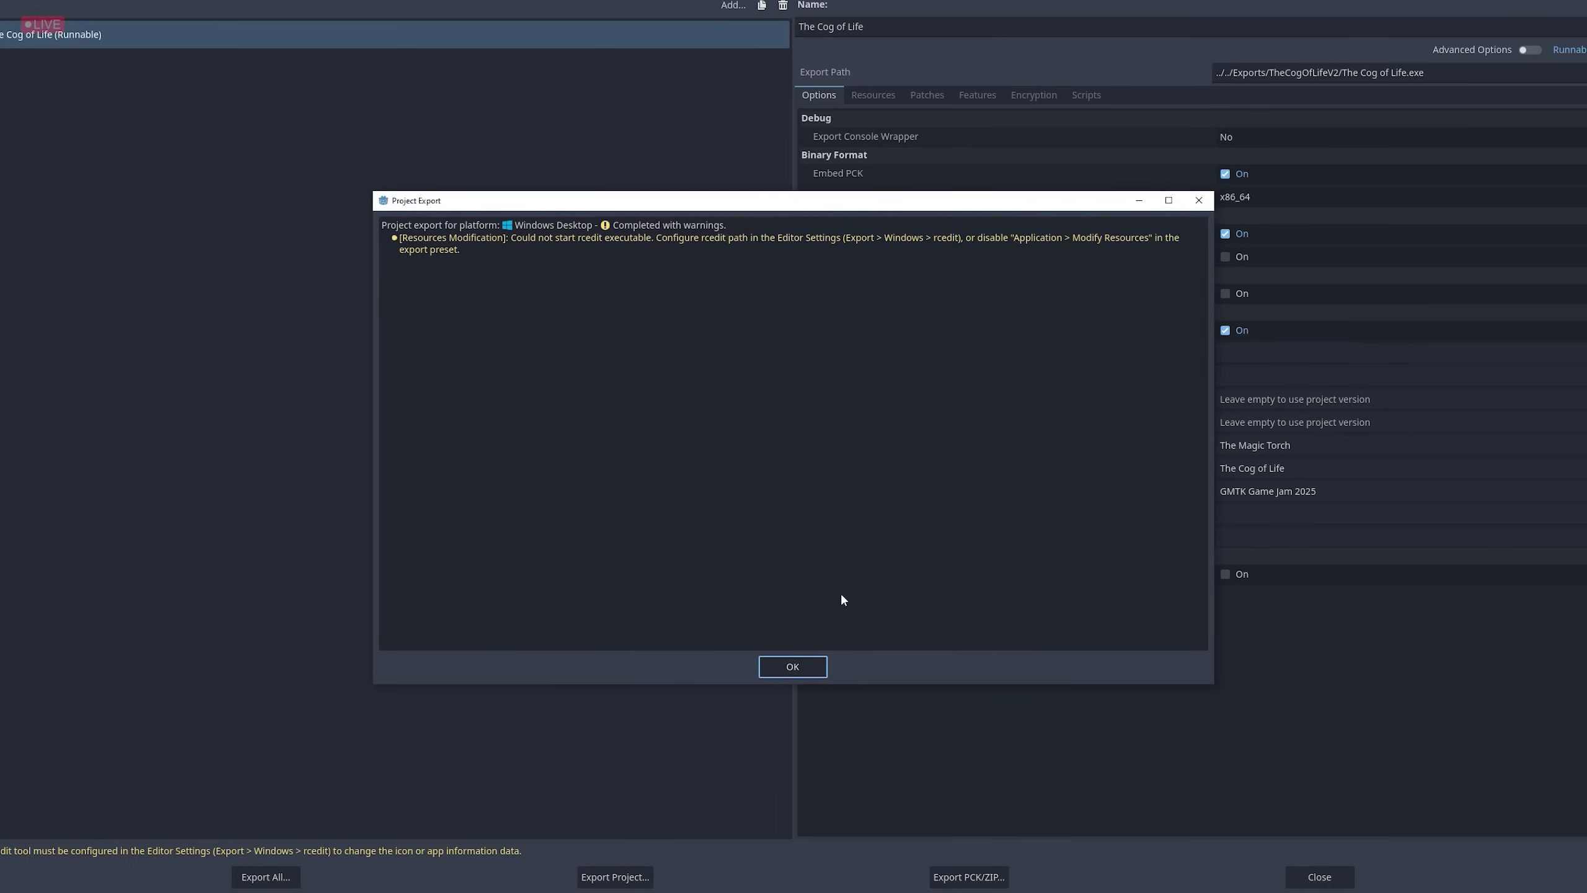
click(813, 669)
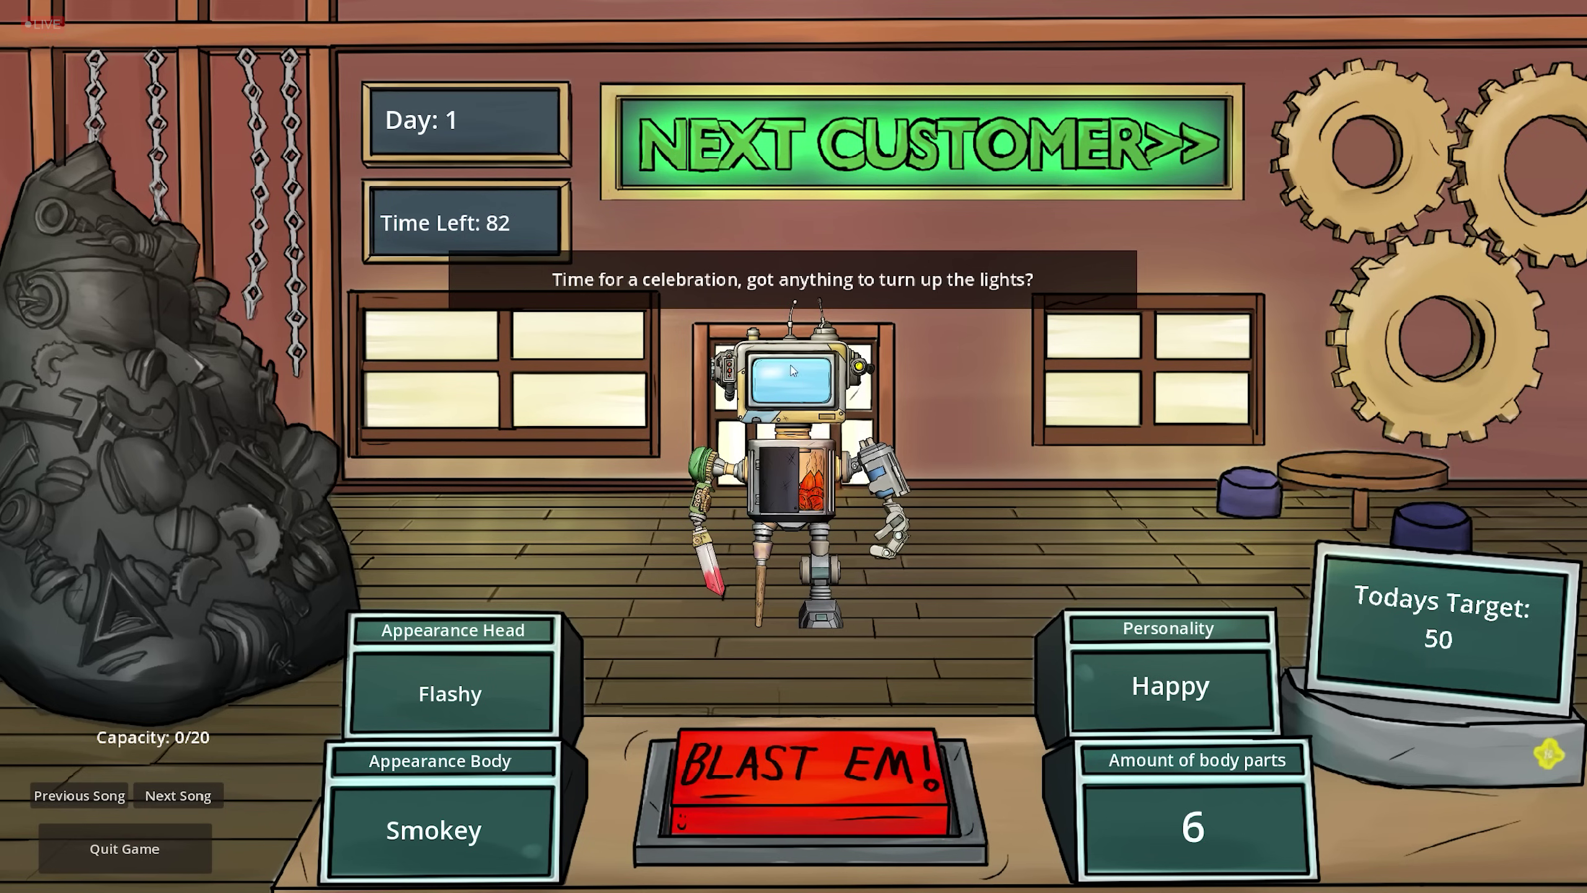
- Blast the current robot and repair the next customer with the fire body and TV head
click(792, 389)
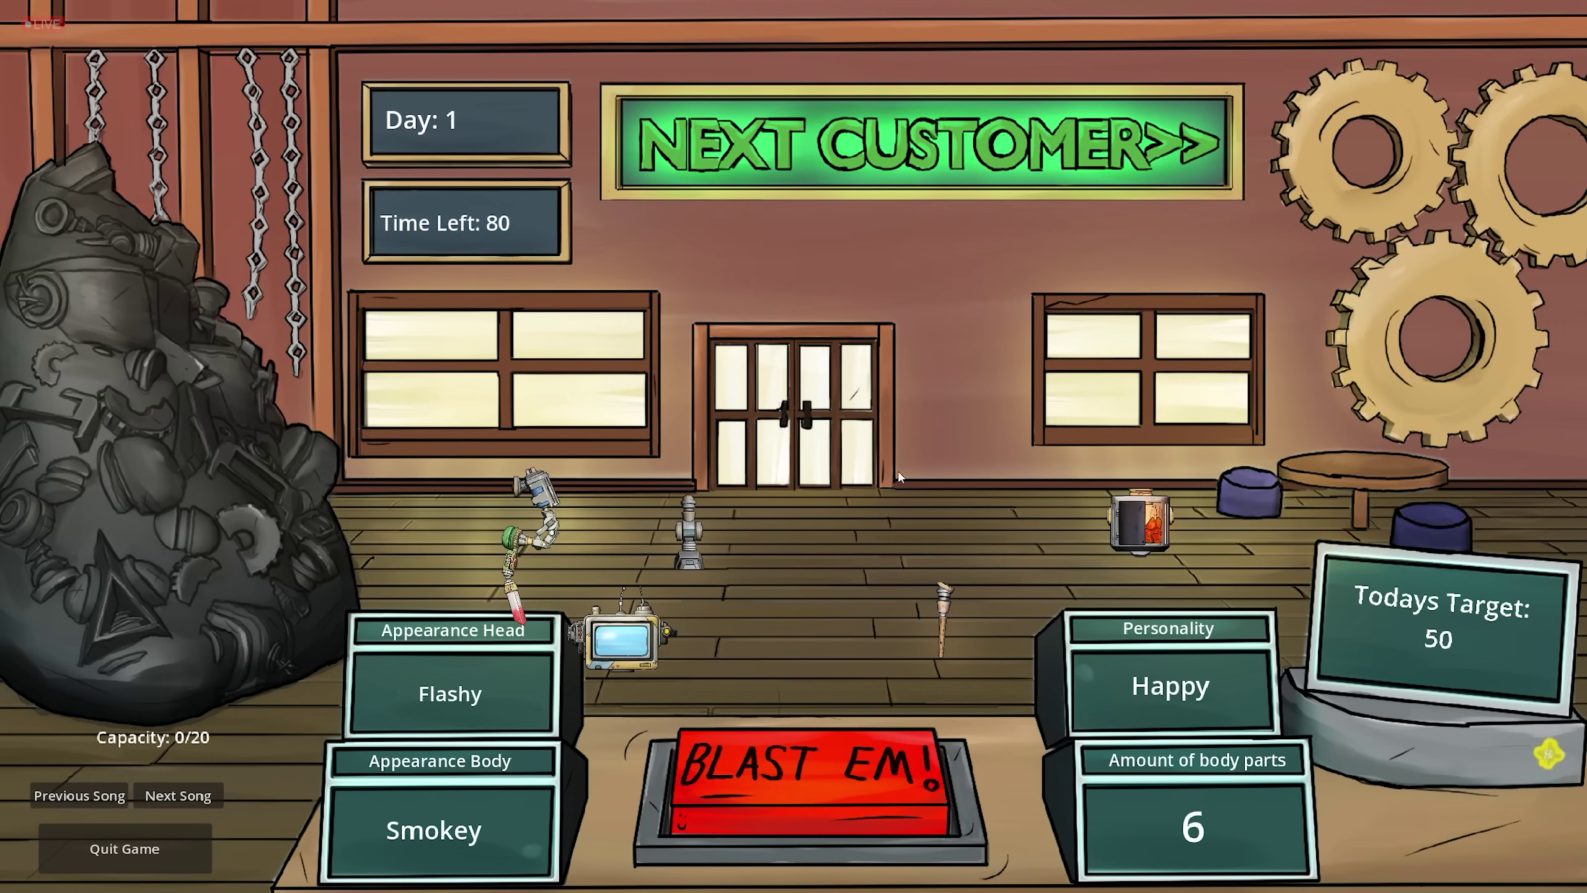
click(797, 150)
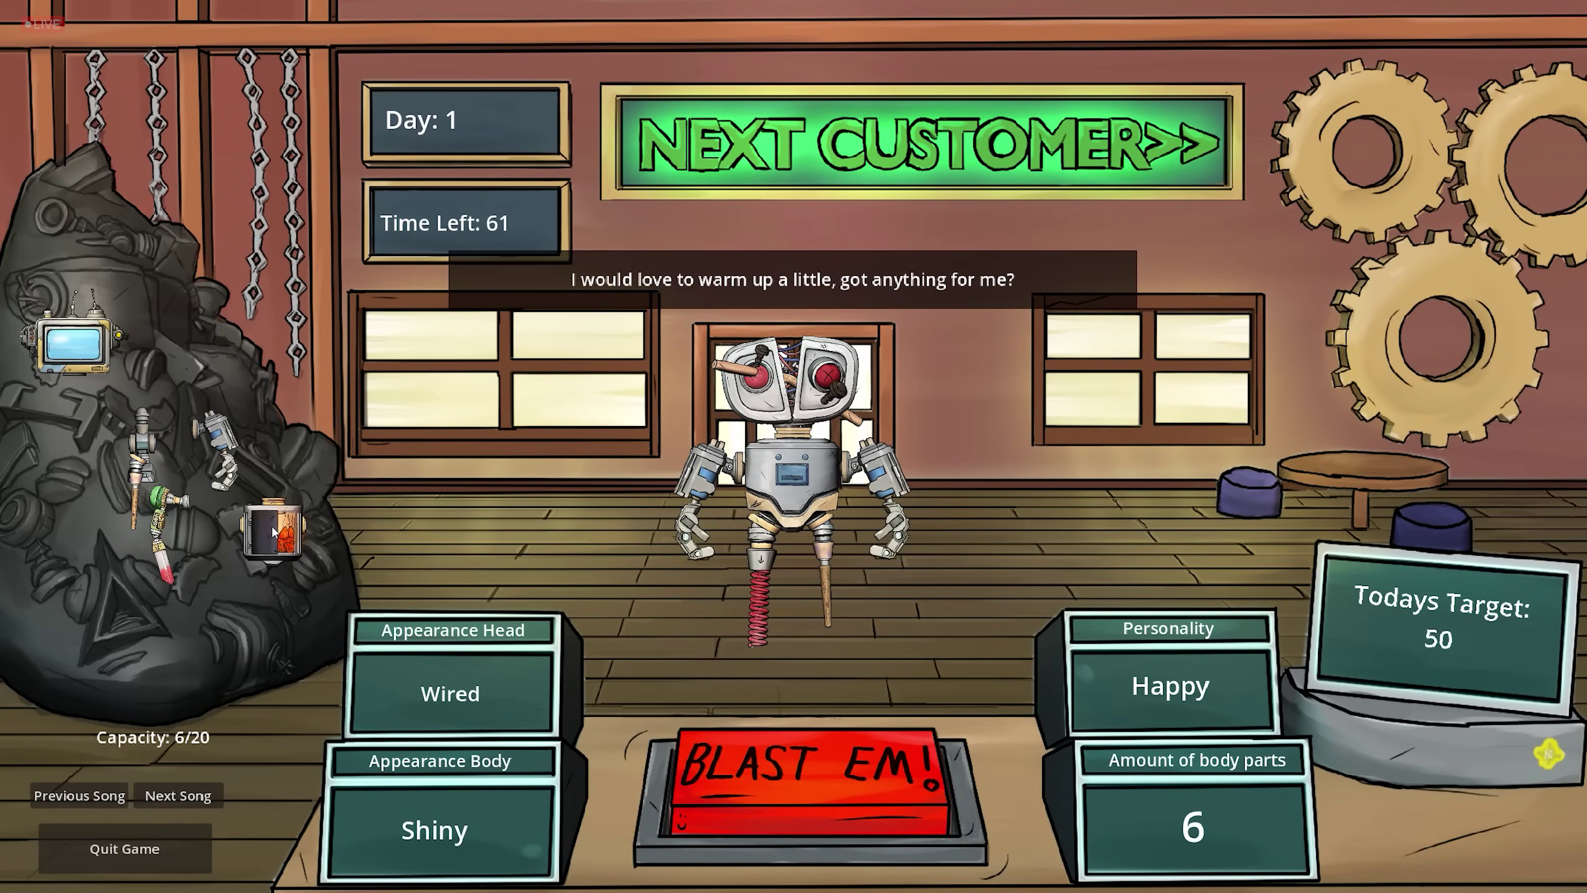
drag(274, 532, 794, 480)
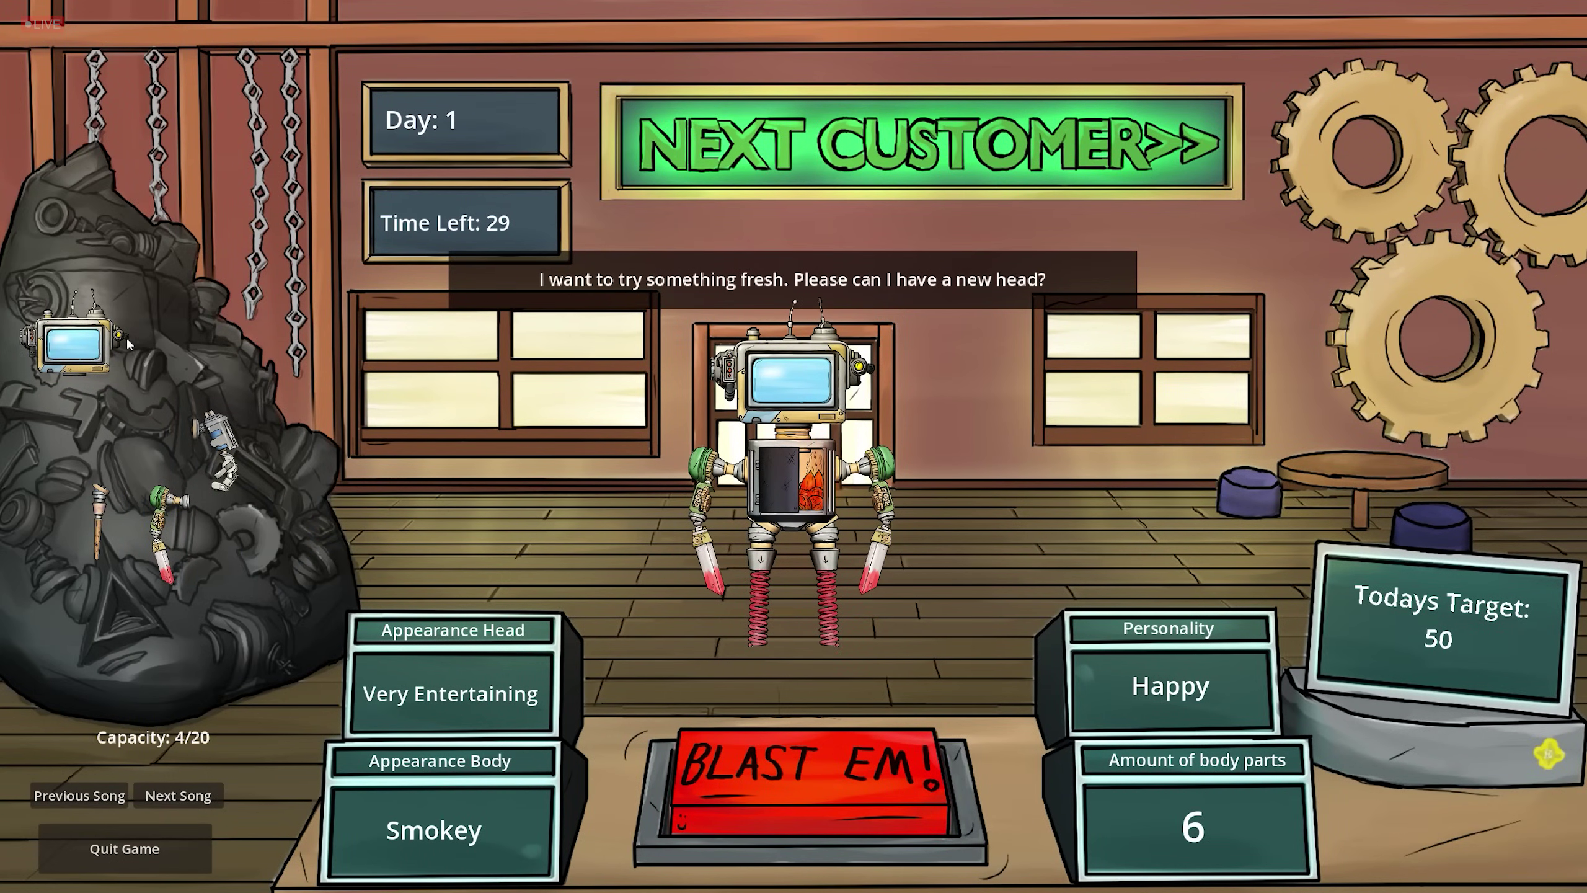
drag(100, 355, 159, 376)
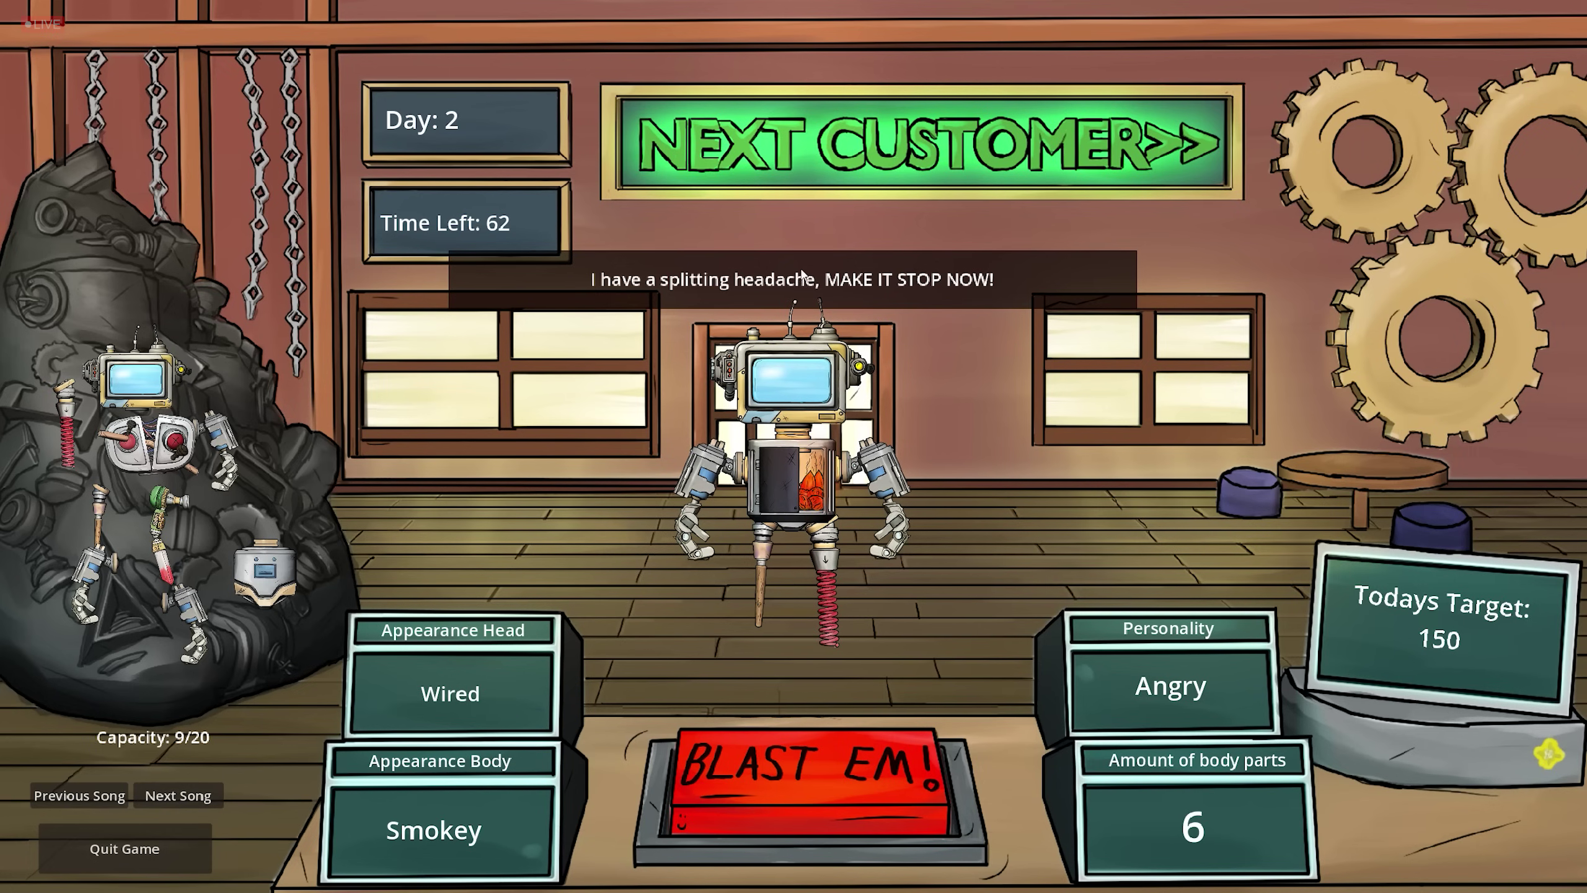
- Blast the angry robot and collect its body part and red spring leg into the scrap pile
click(803, 774)
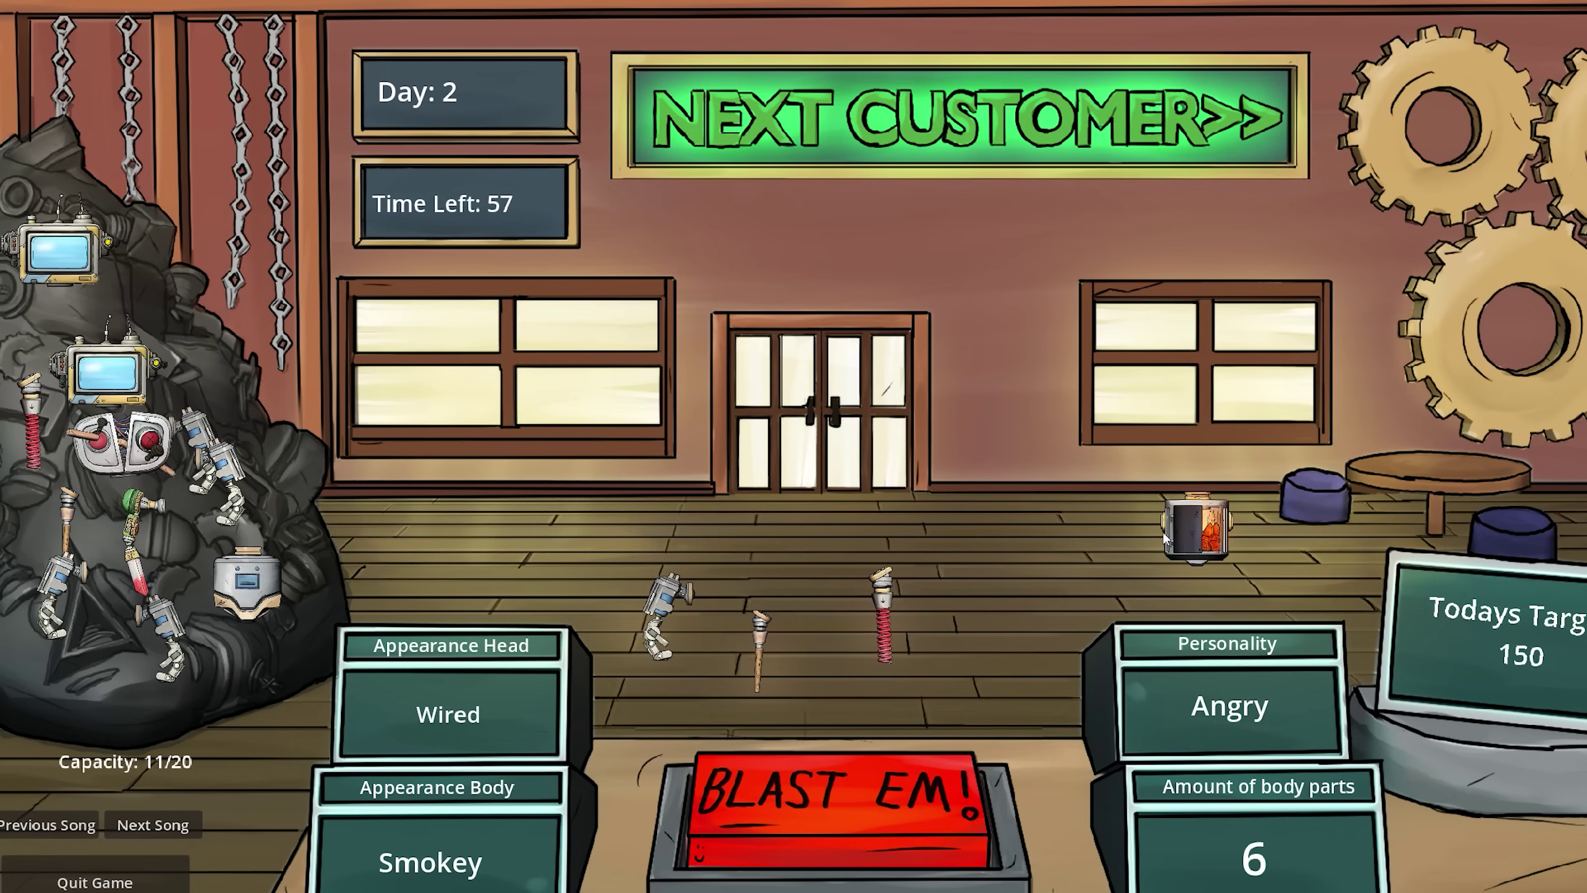
click(1164, 539)
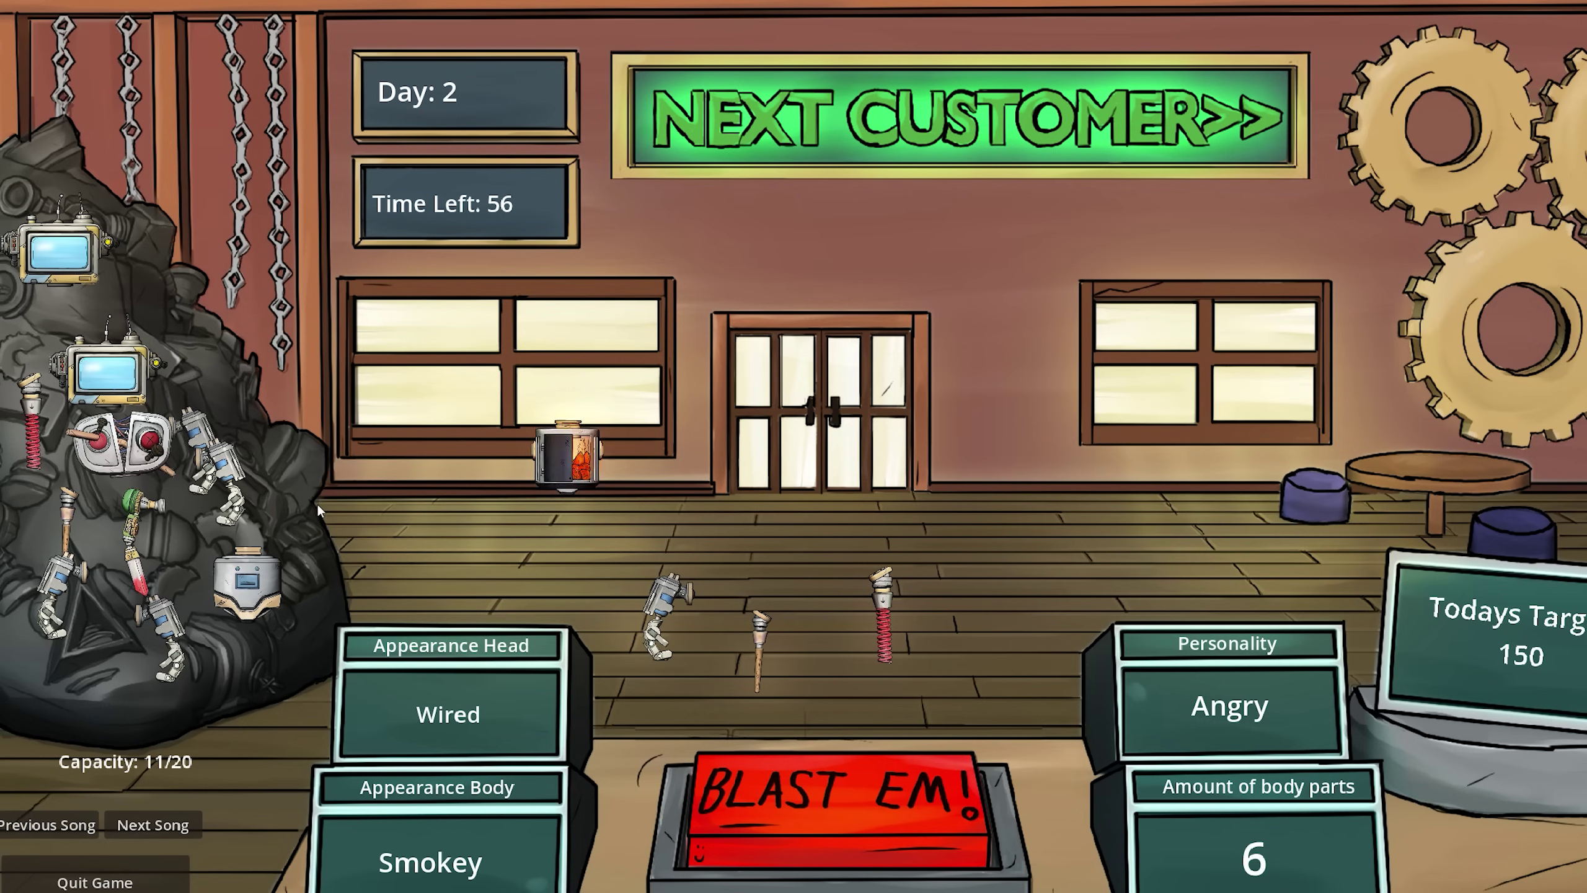
click(889, 613)
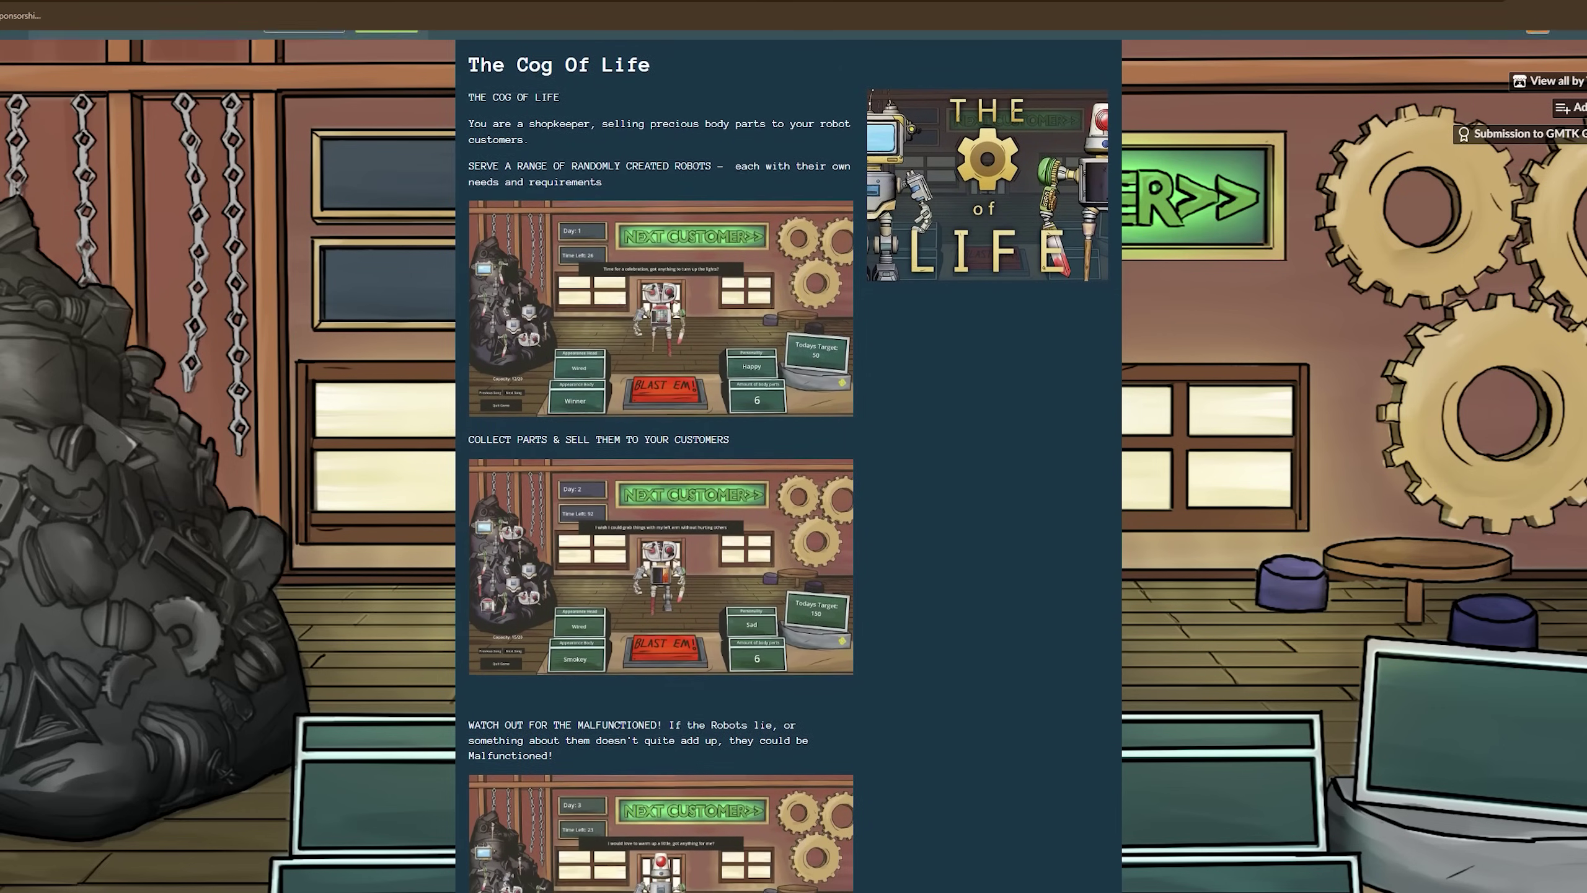
- Scroll down The Cog Of Life itch.io page past the screenshots to How to Play
scroll(789, 438, down, 3)
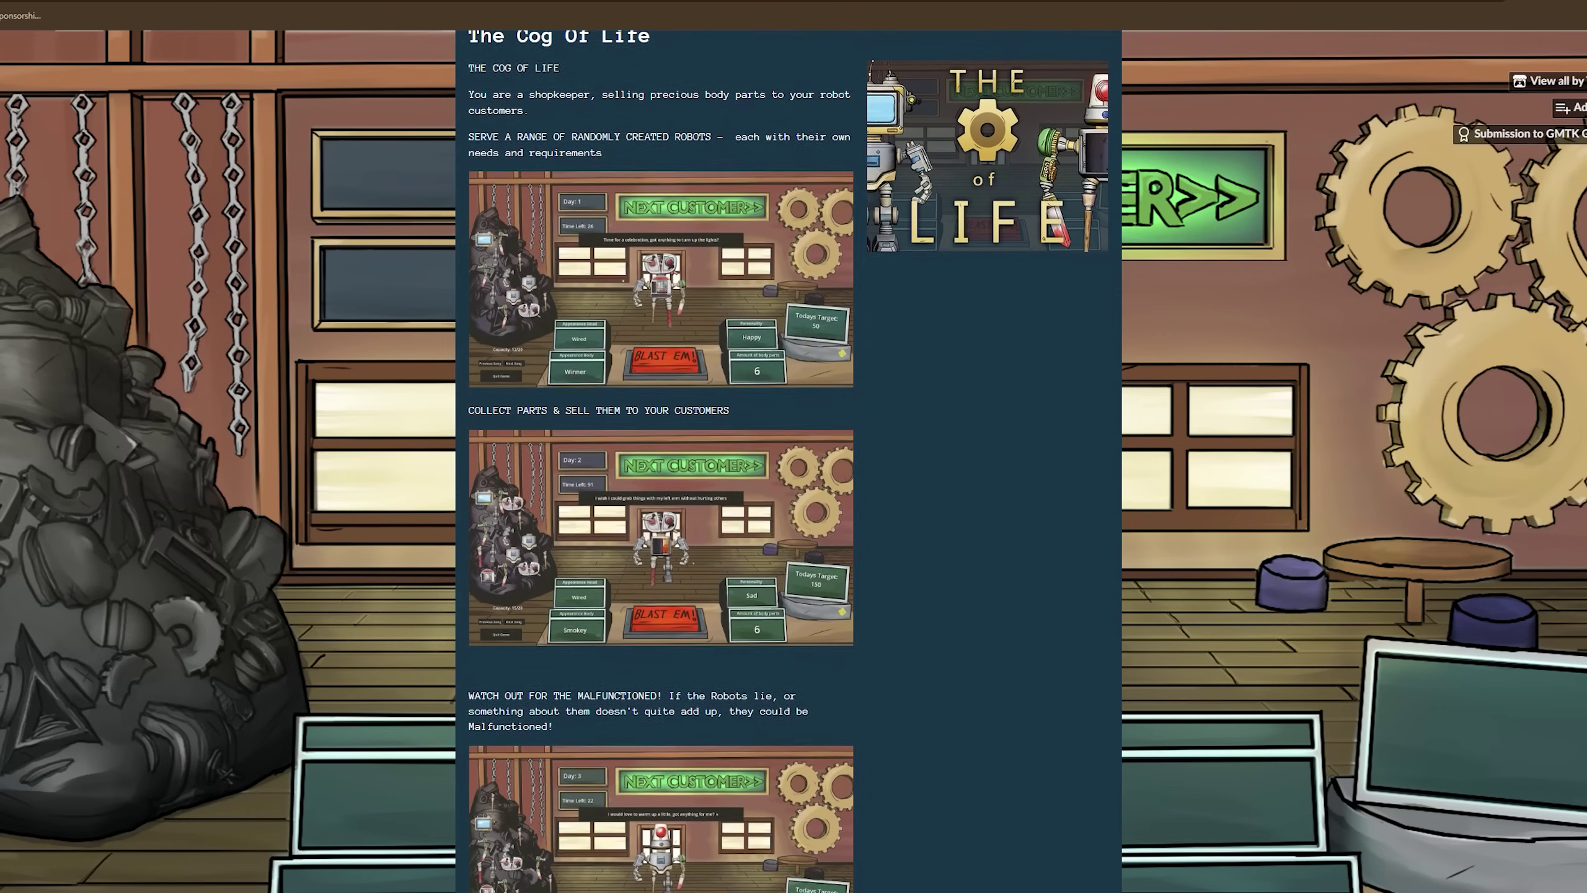
scroll(789, 438, down, 2)
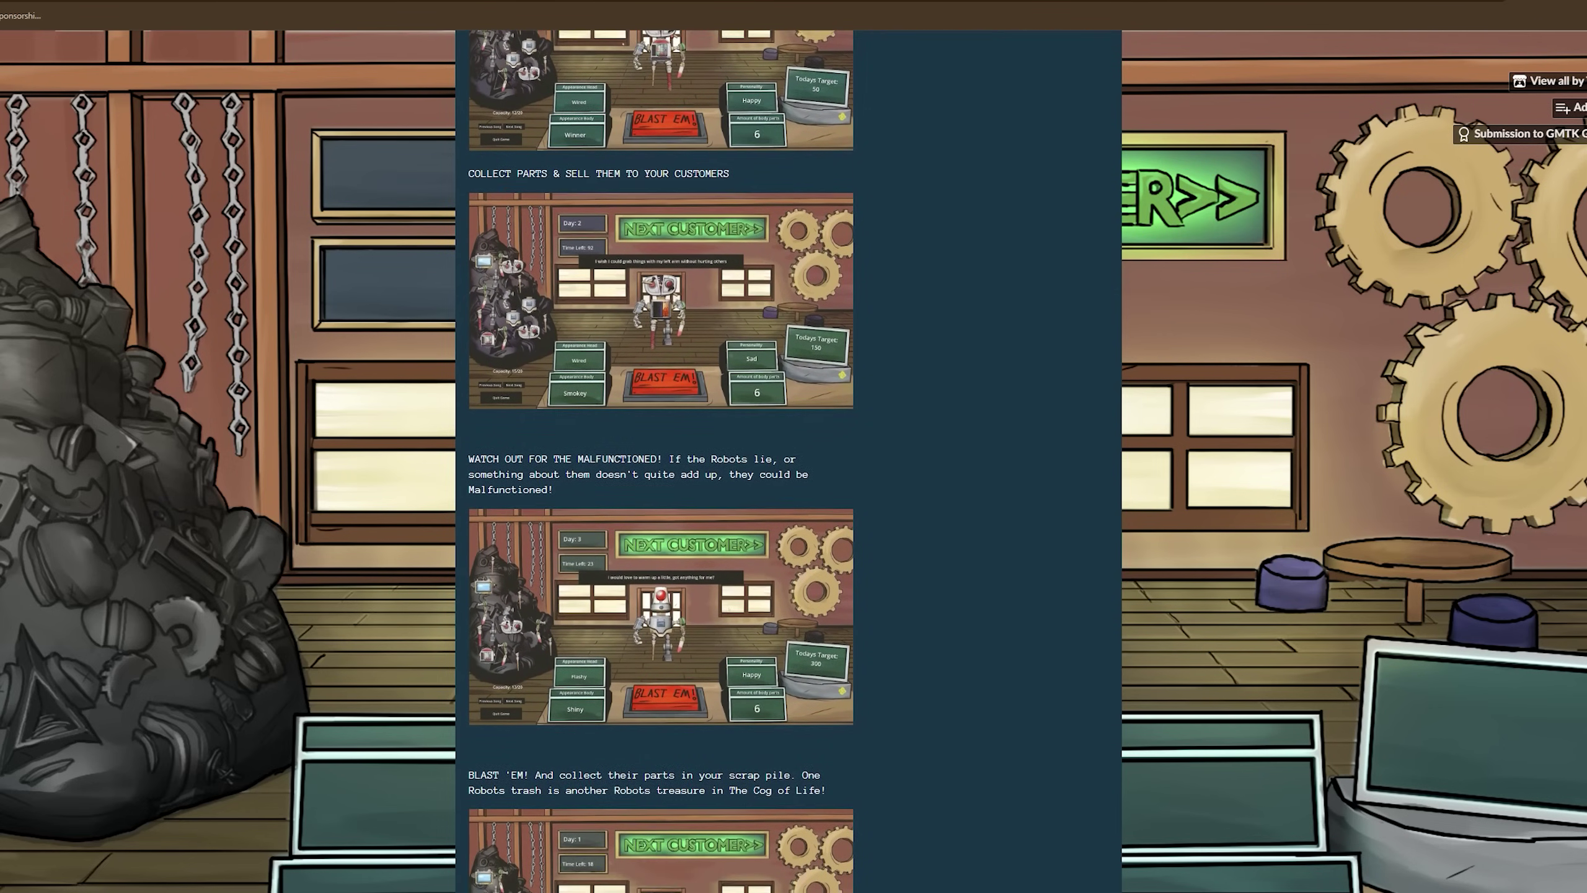
scroll(788, 438, down, 2)
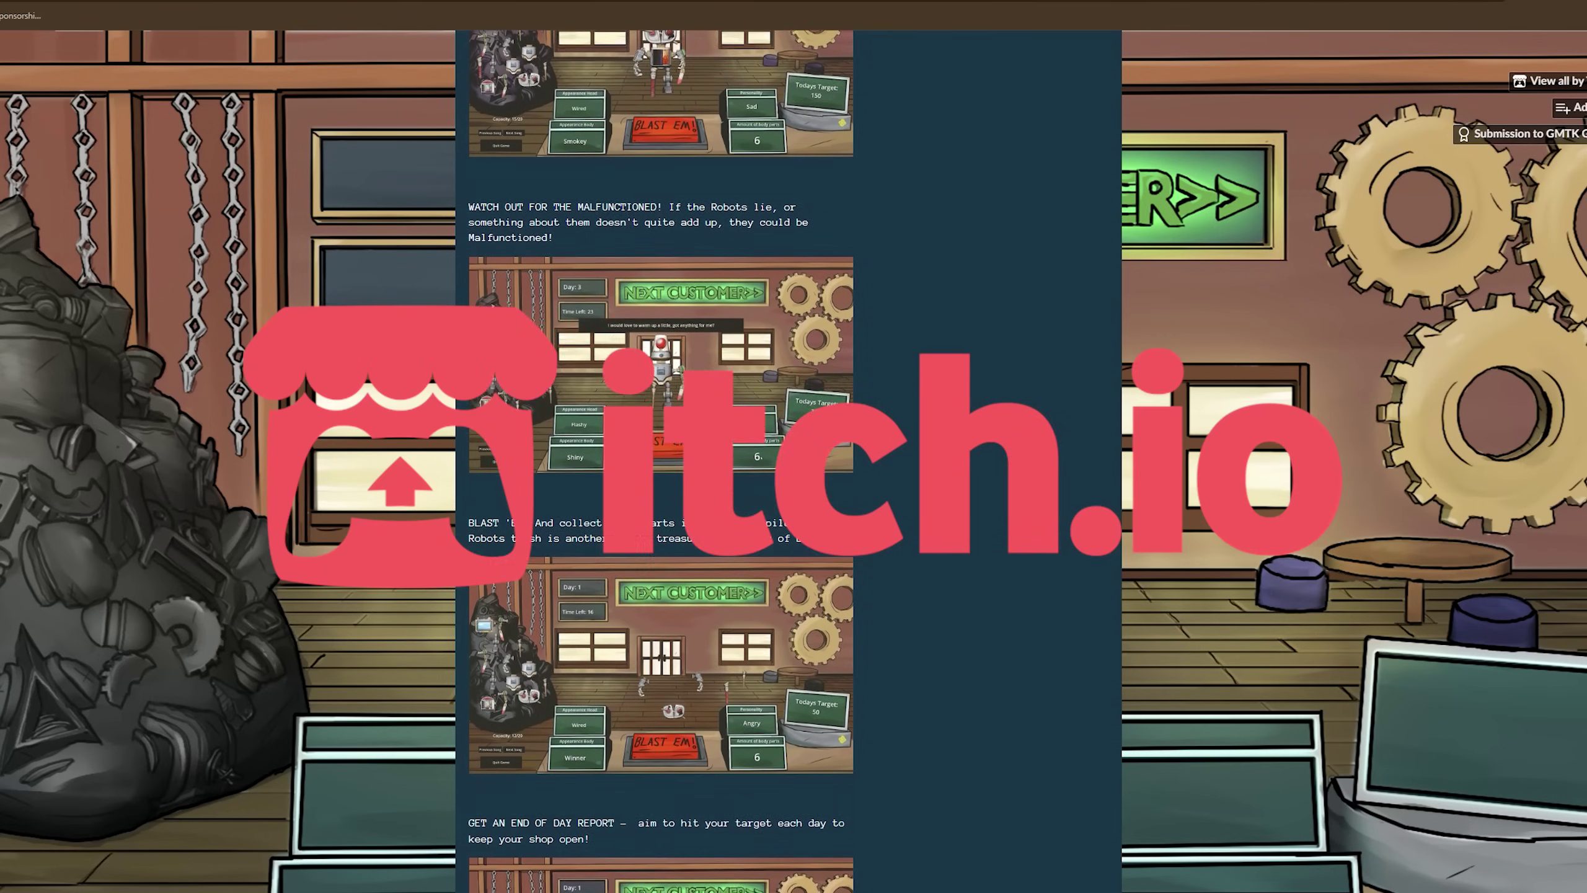
scroll(789, 438, down, 4)
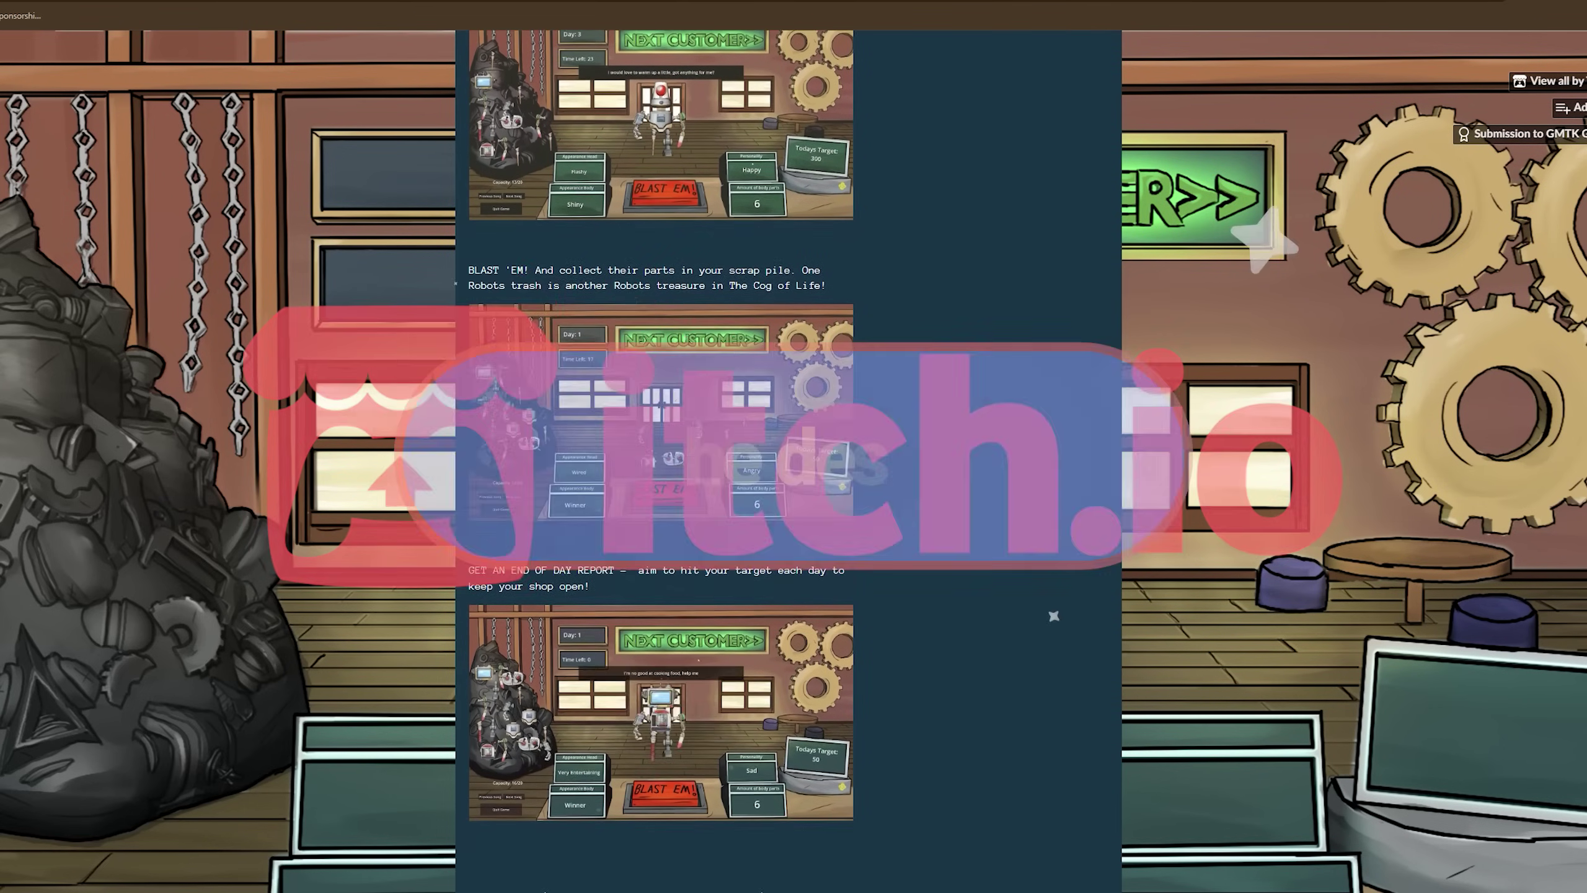
scroll(789, 438, down, 3)
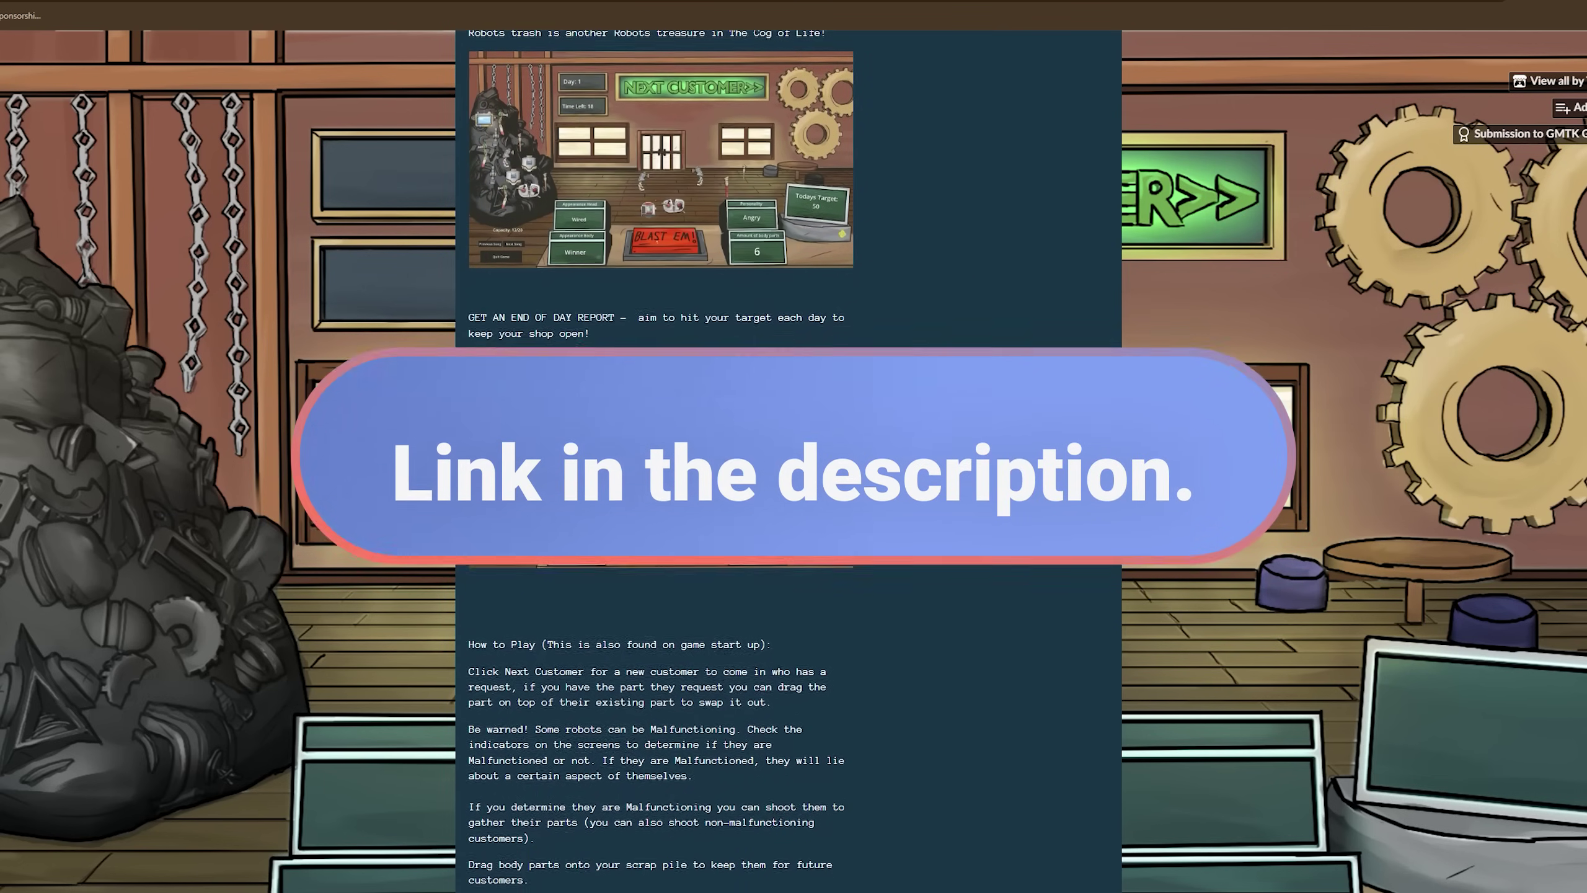